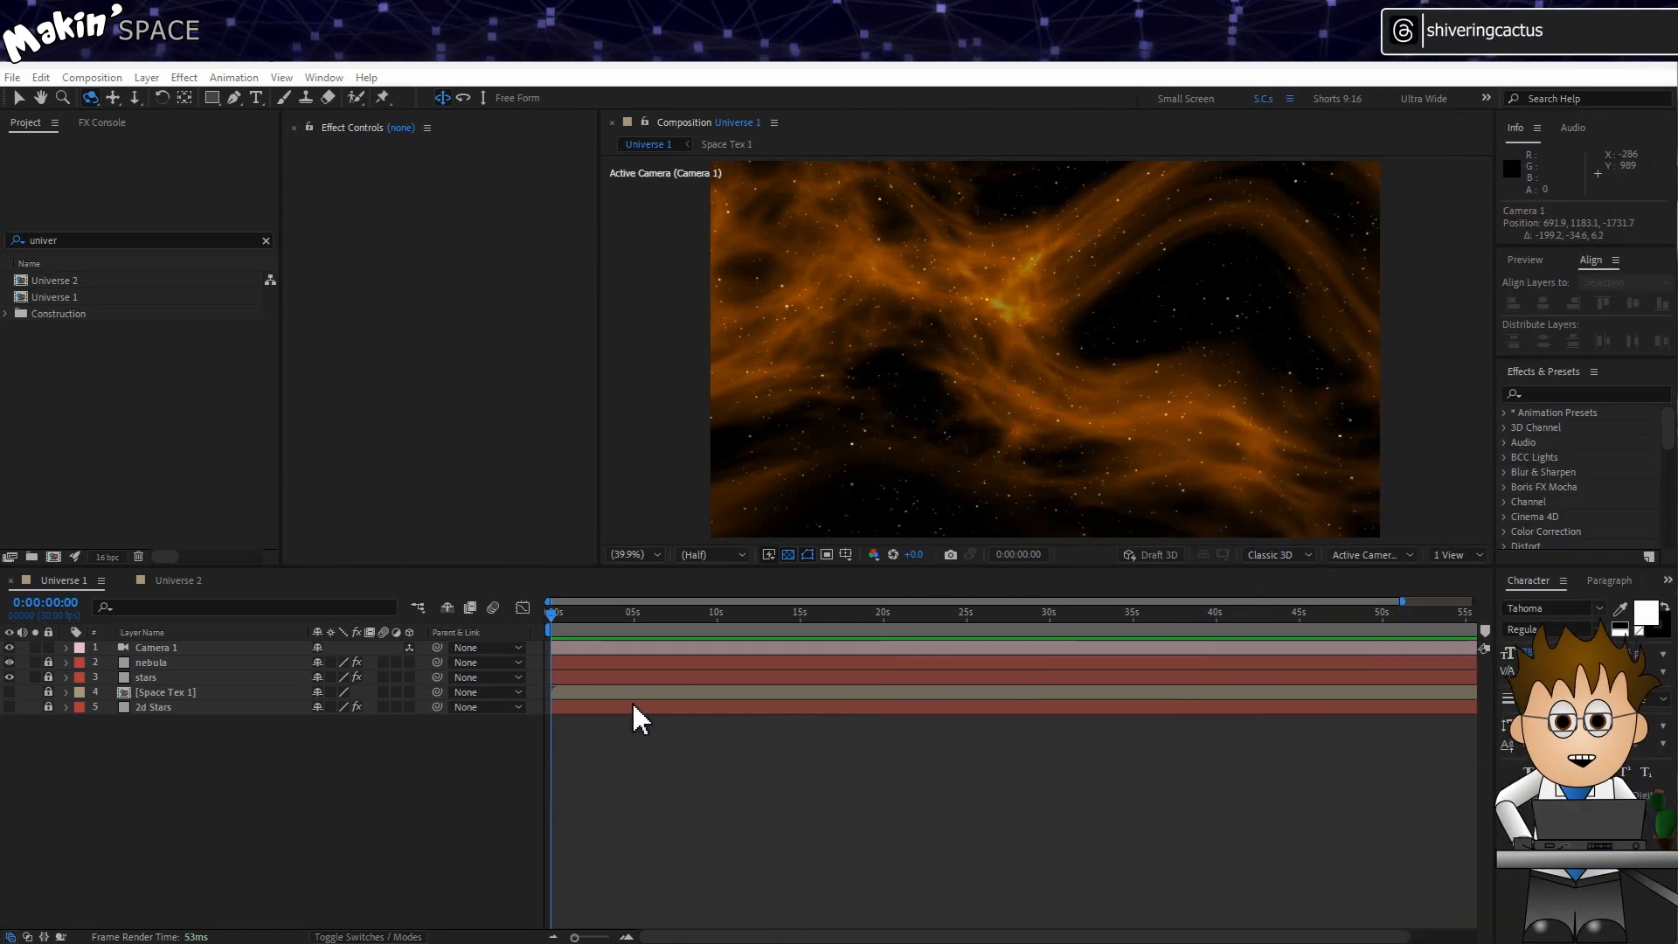
Orbit Camera 1 around the nebula to view it from other angles, ending with its bright core in frame.
{"action": "left_click_drag", "start_coordinate": [917, 326], "coordinate": [738, 322]}
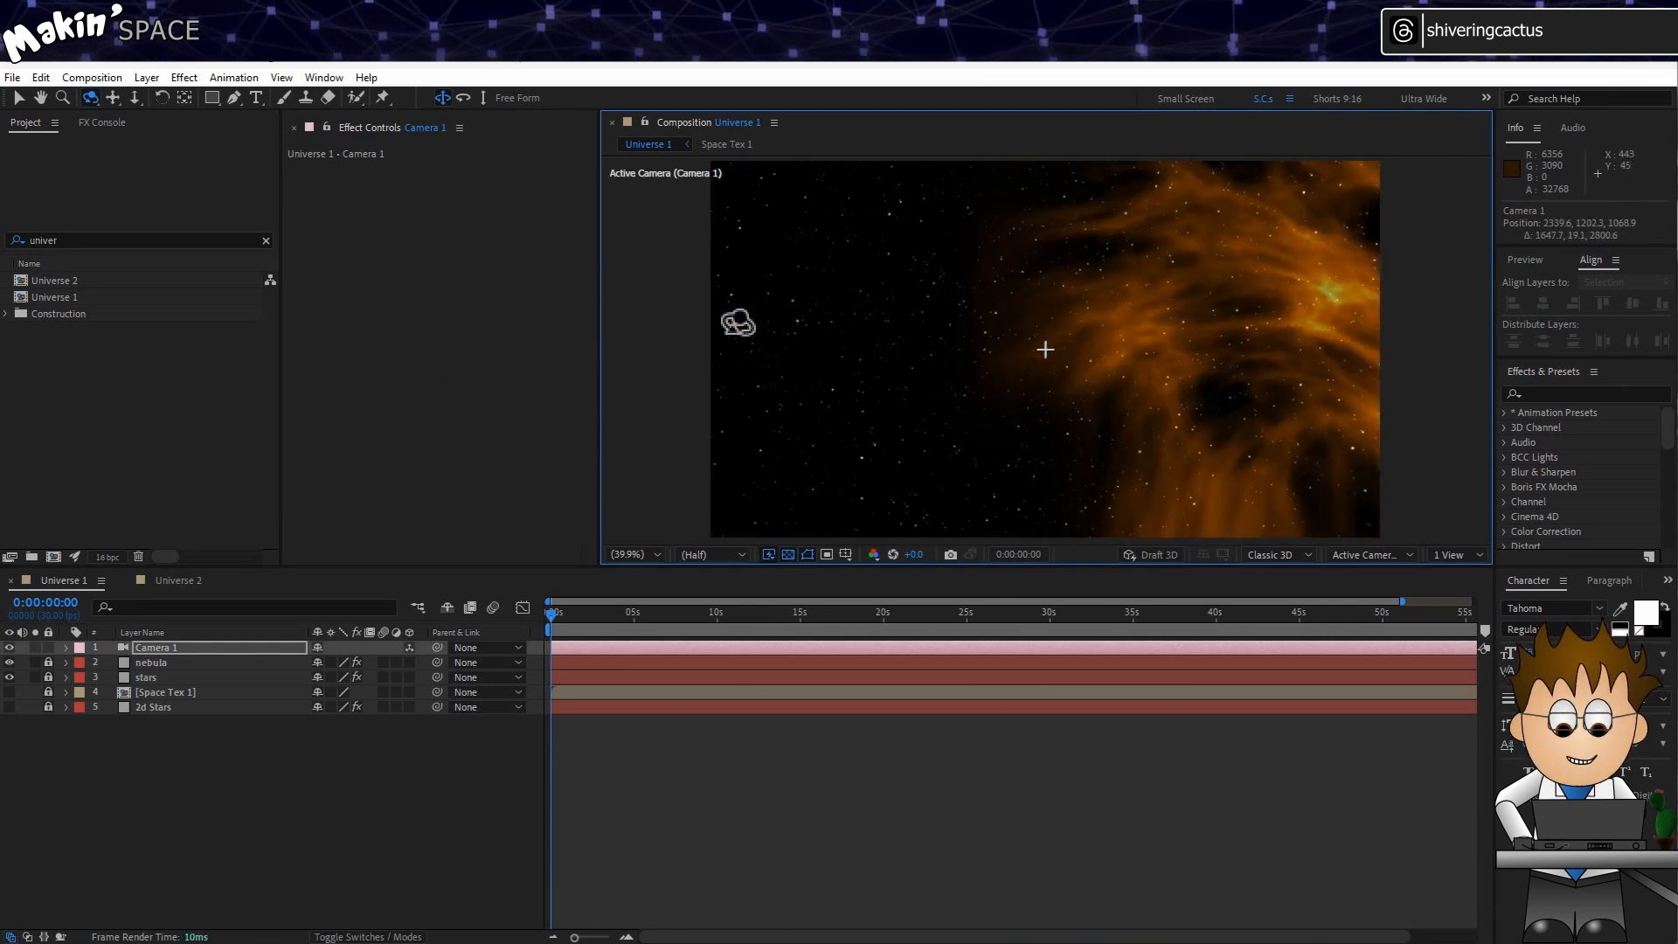
{"action": "left_click_drag", "start_coordinate": [933, 354], "coordinate": [993, 342]}
{"action": "key", "text": "F2"}
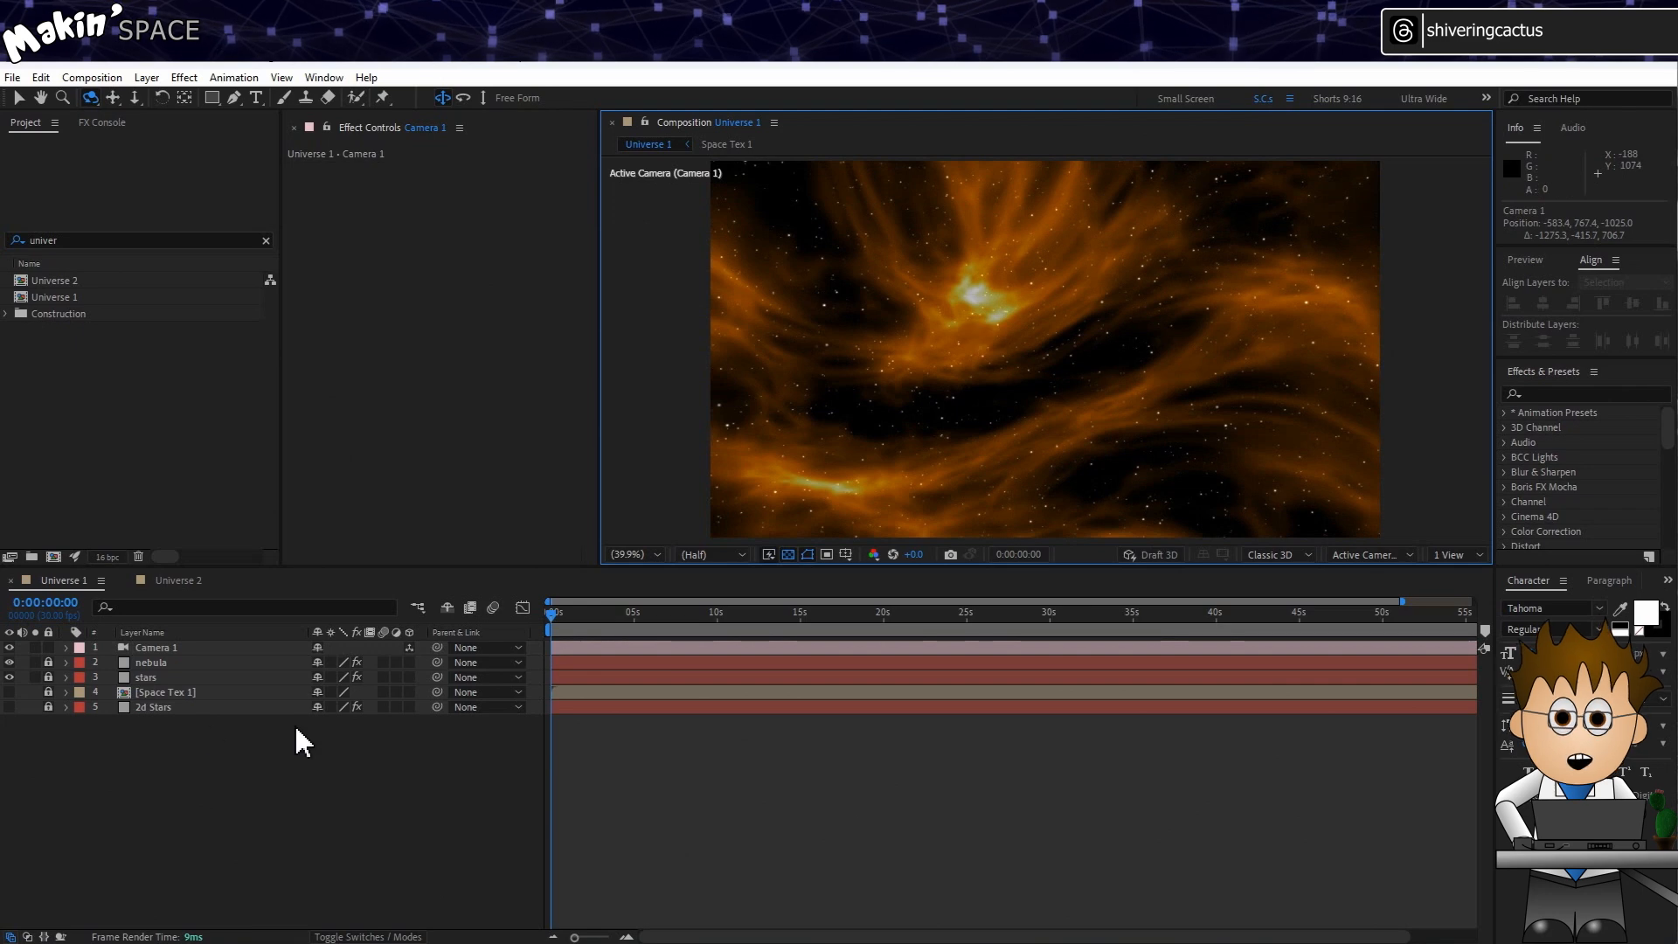
Unlock the stars layer, preview the Space Tex 1 layer by itself, and hide and lock Space Tex 1 again.
{"action": "left_click", "coordinate": [49, 678]}
{"action": "left_click", "coordinate": [48, 692]}
{"action": "left_click", "coordinate": [9, 692]}
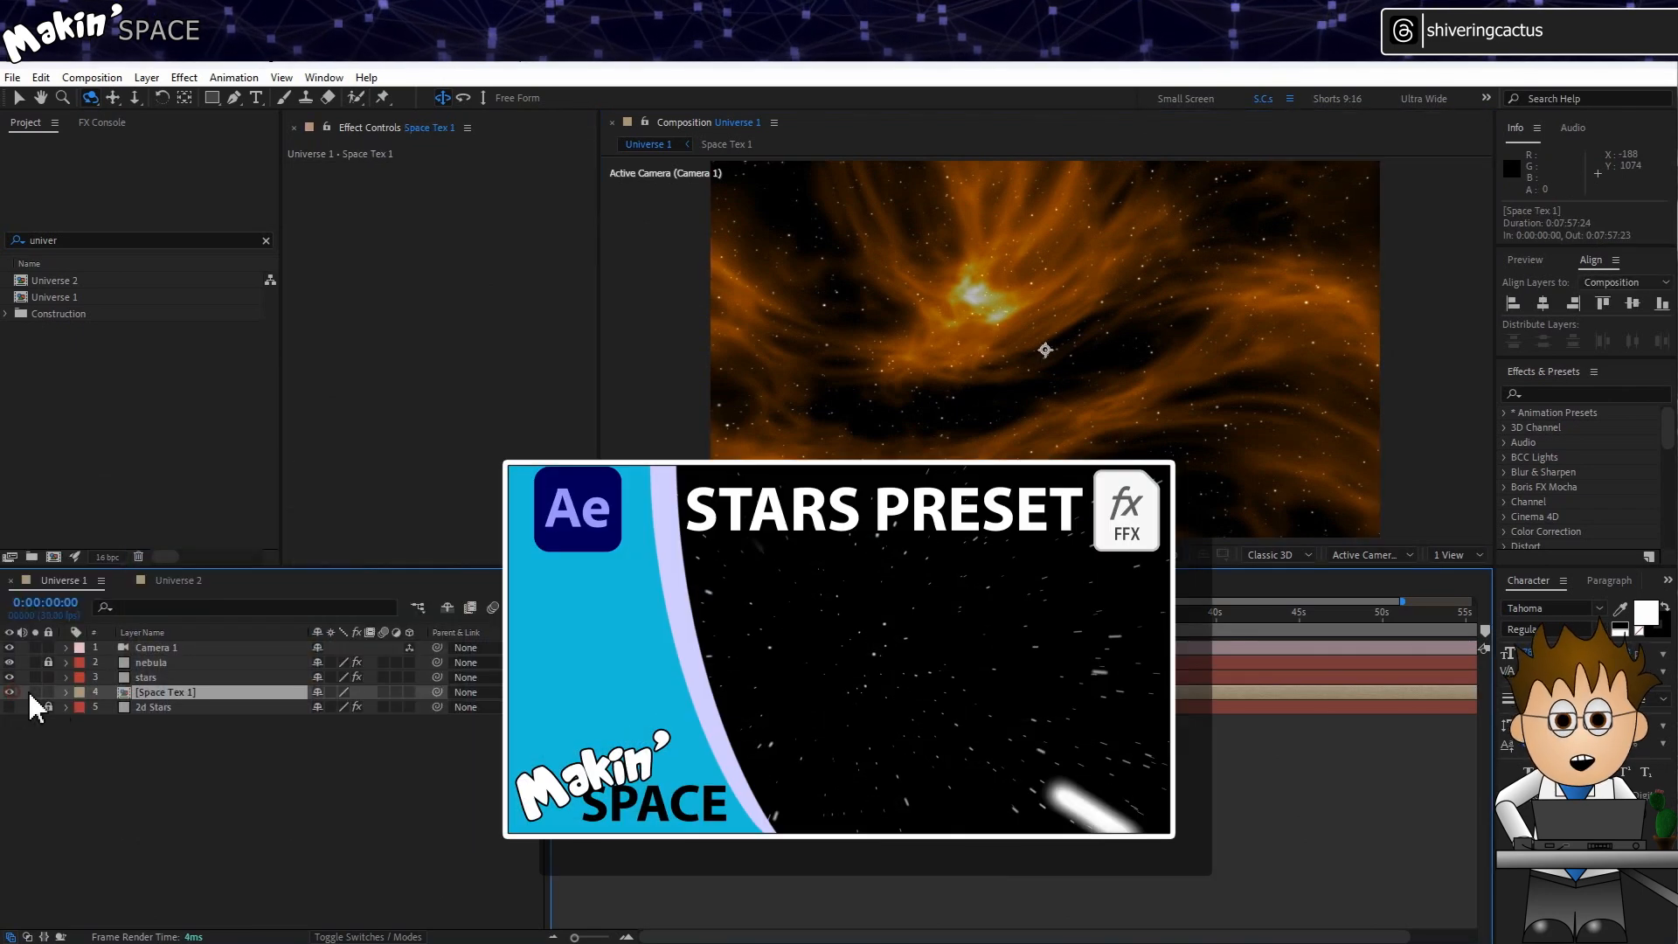
{"action": "left_click", "coordinate": [35, 692]}
{"action": "left_click", "coordinate": [35, 692]}
{"action": "left_click", "coordinate": [10, 692]}
{"action": "left_click", "coordinate": [49, 692]}
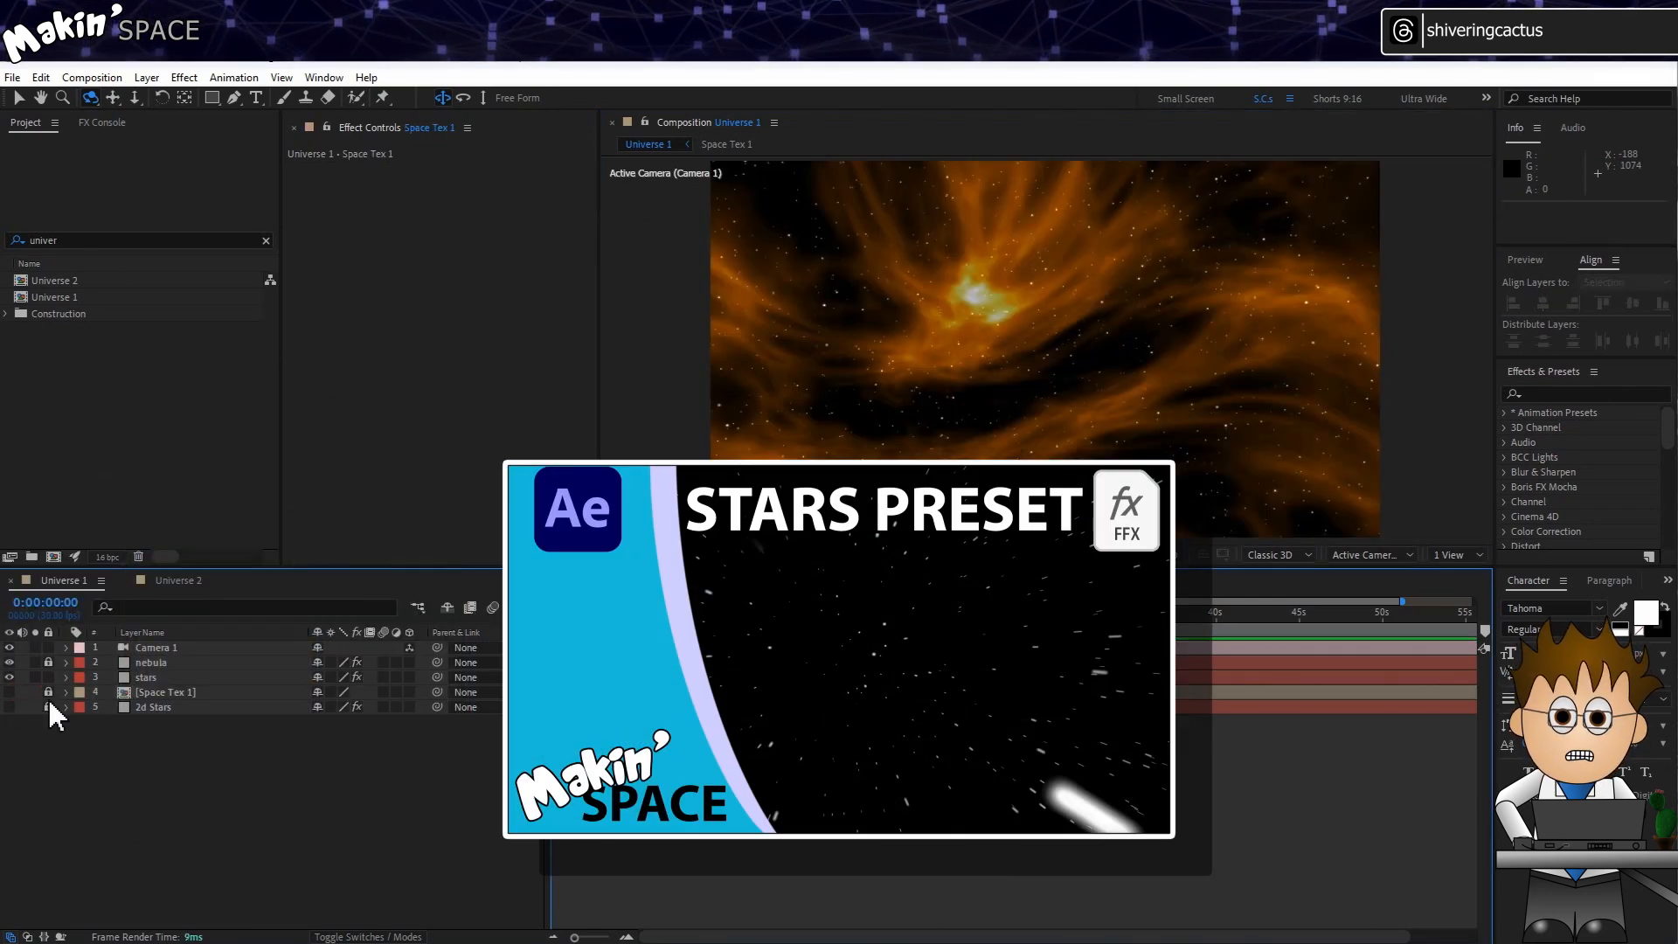
Unlock and show the 2d Stars layer and preview it soloed against the full scene.
{"action": "left_click", "coordinate": [49, 707]}
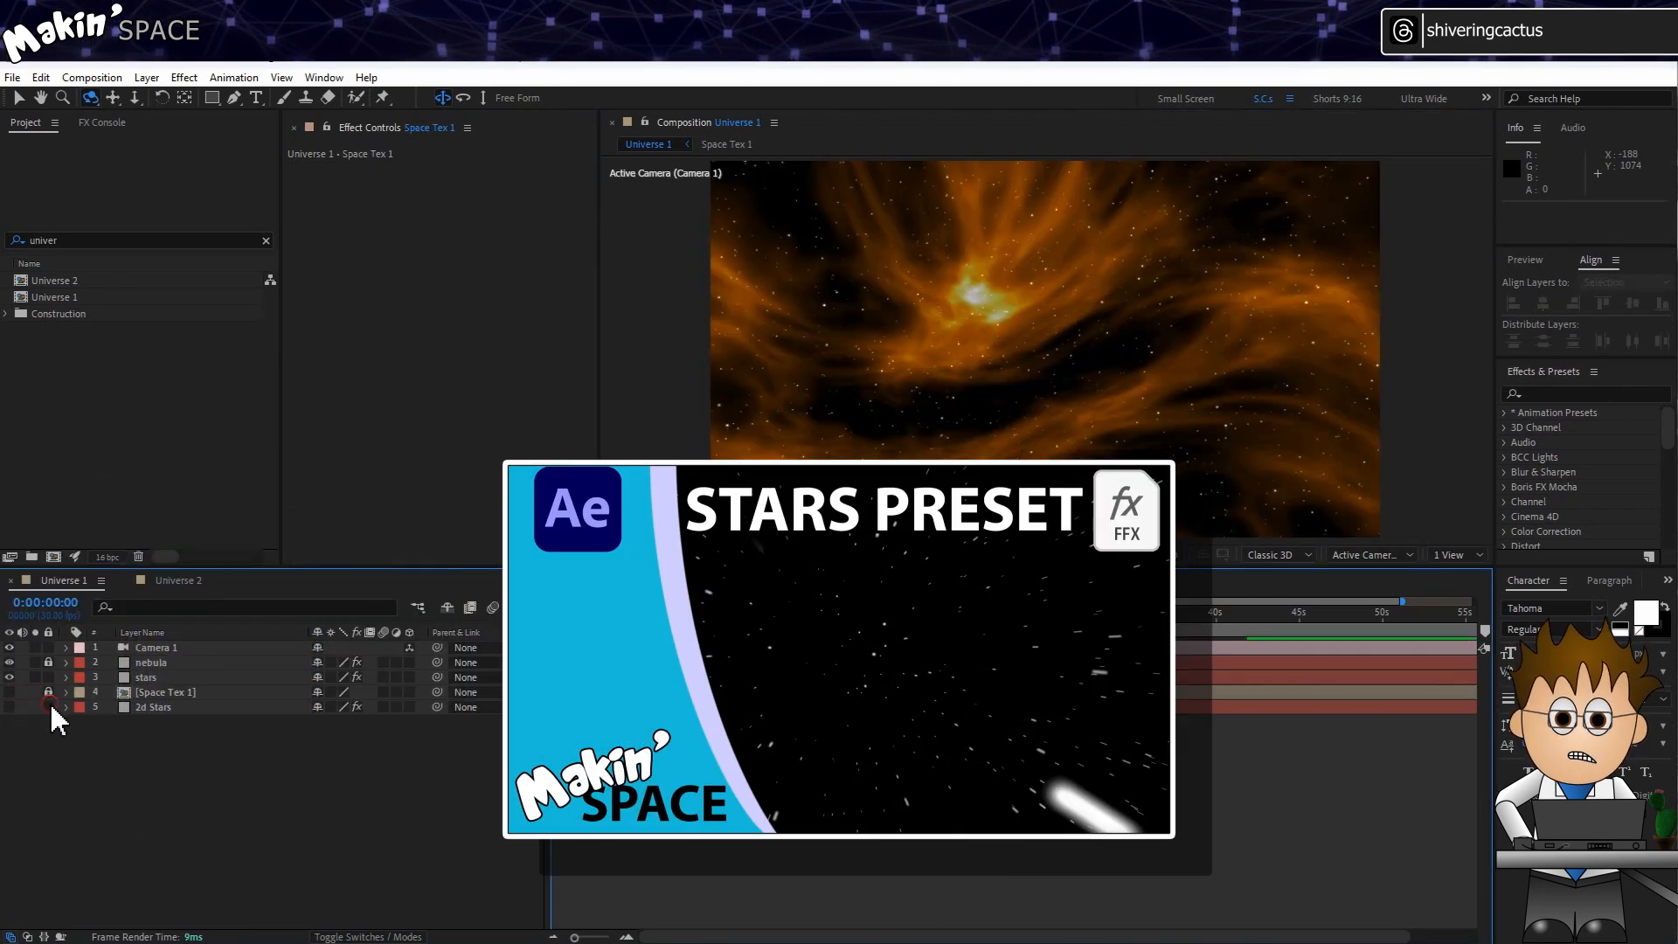
{"action": "left_click", "coordinate": [10, 707]}
{"action": "left_click", "coordinate": [35, 707]}
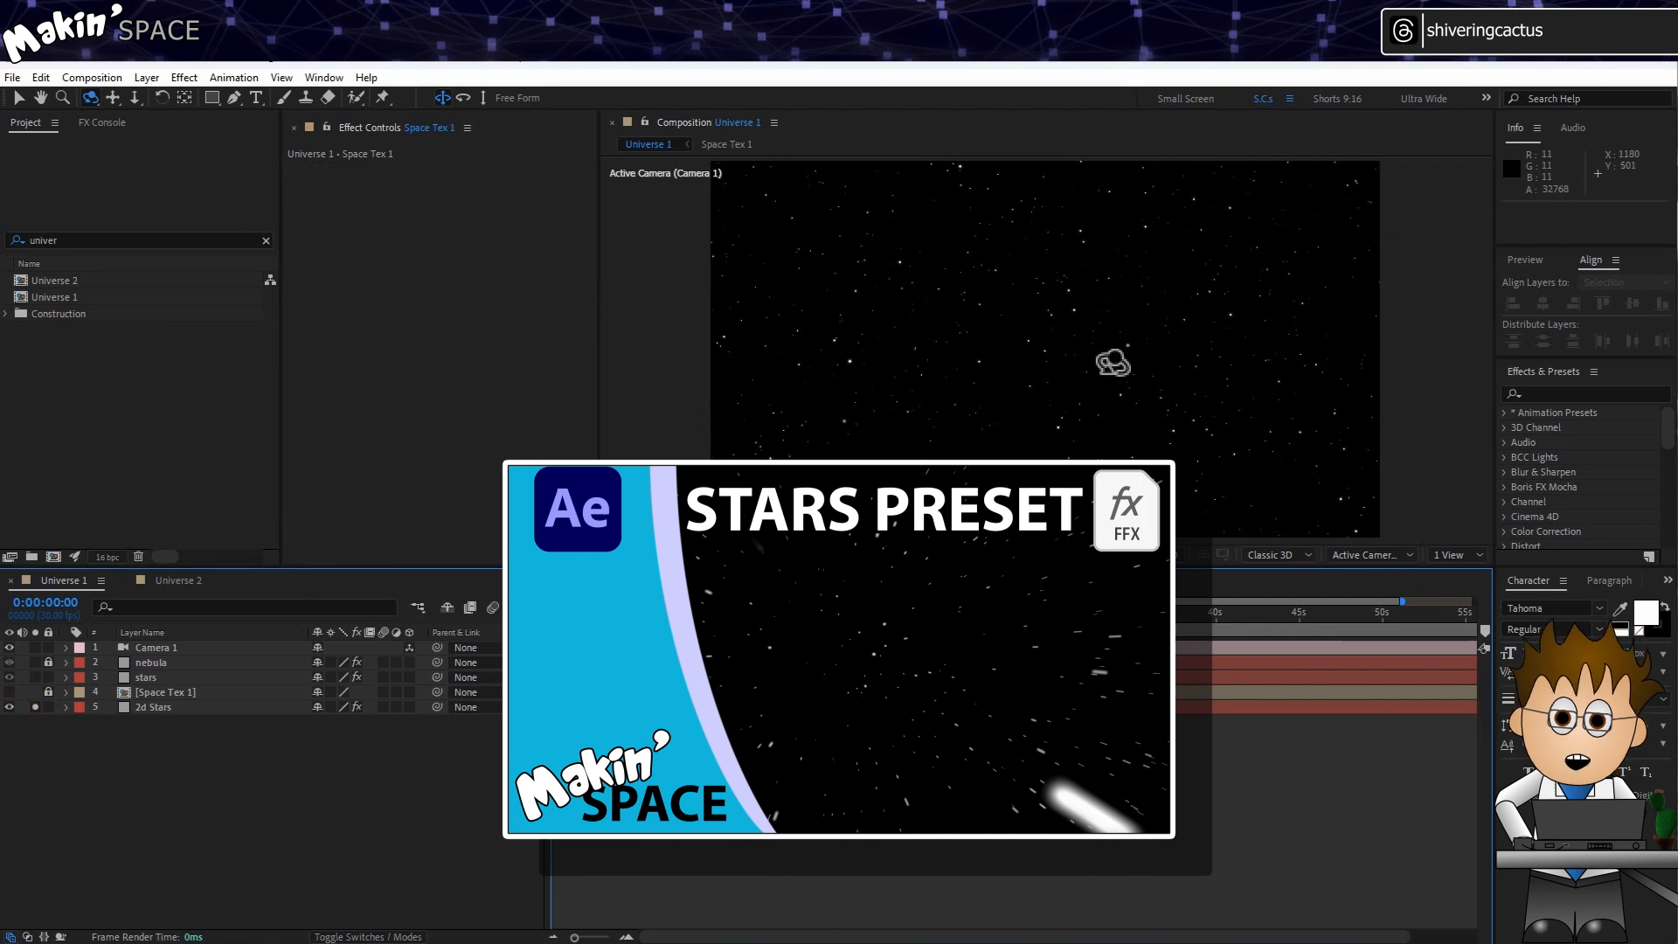
{"action": "left_click", "coordinate": [35, 706]}
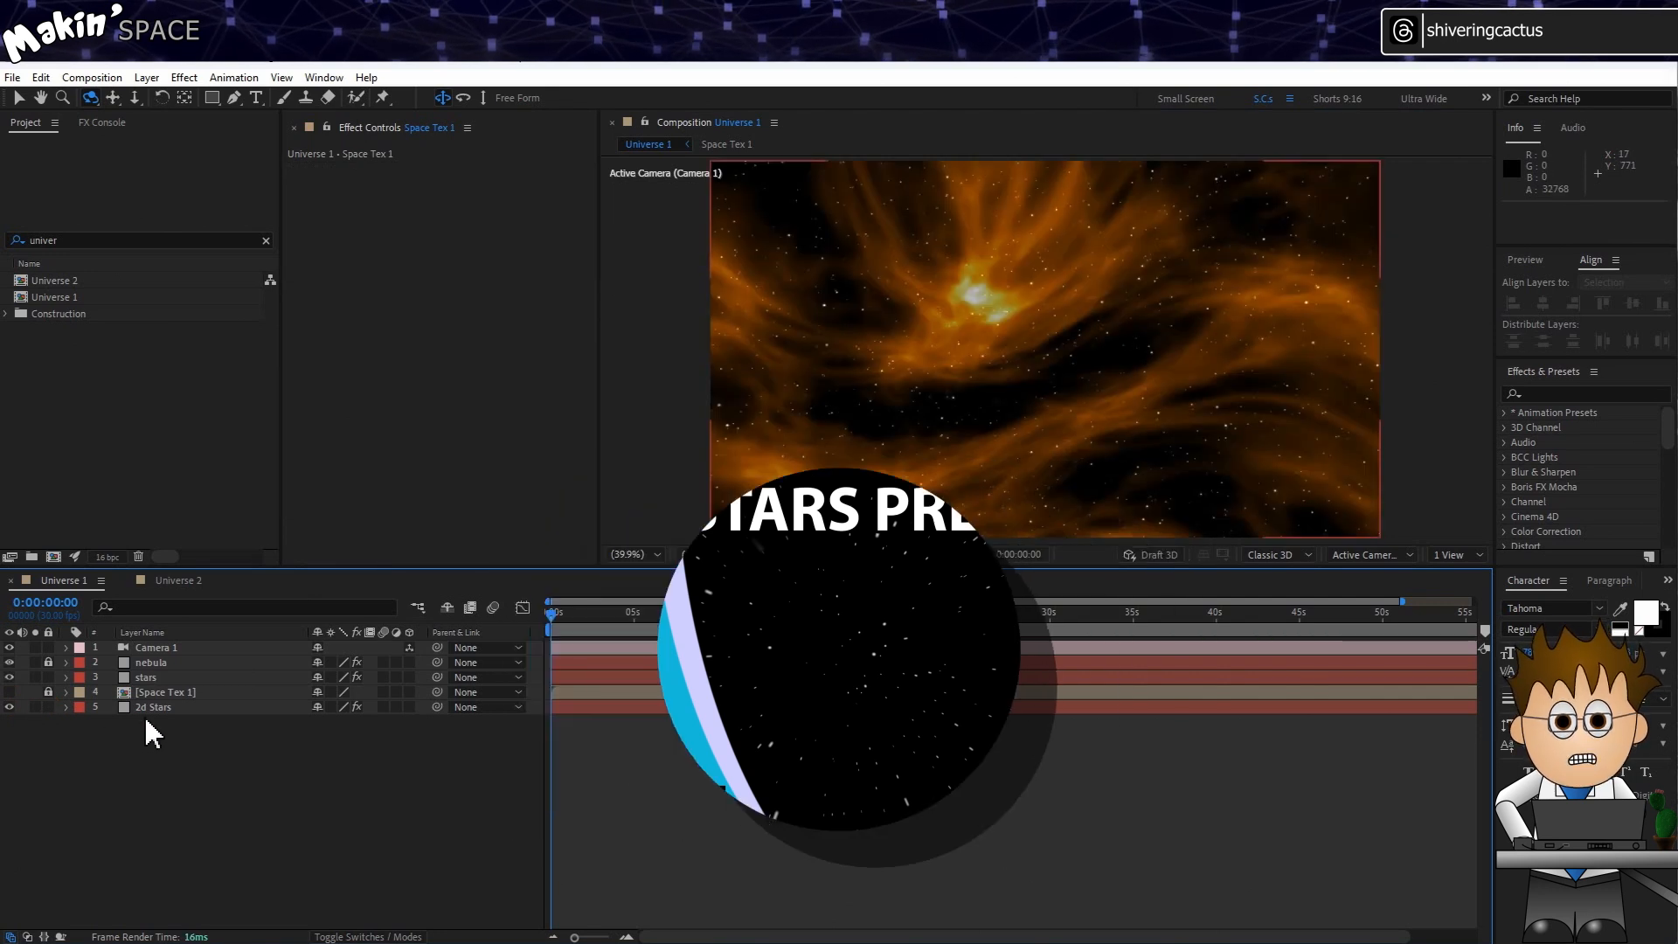
Review the effects applied to the 2d Stars layer, and hide and lock the layer again.
{"action": "left_click", "coordinate": [143, 707]}
{"action": "scroll", "coordinate": [403, 285], "scroll_direction": "down", "scroll_amount": 6}
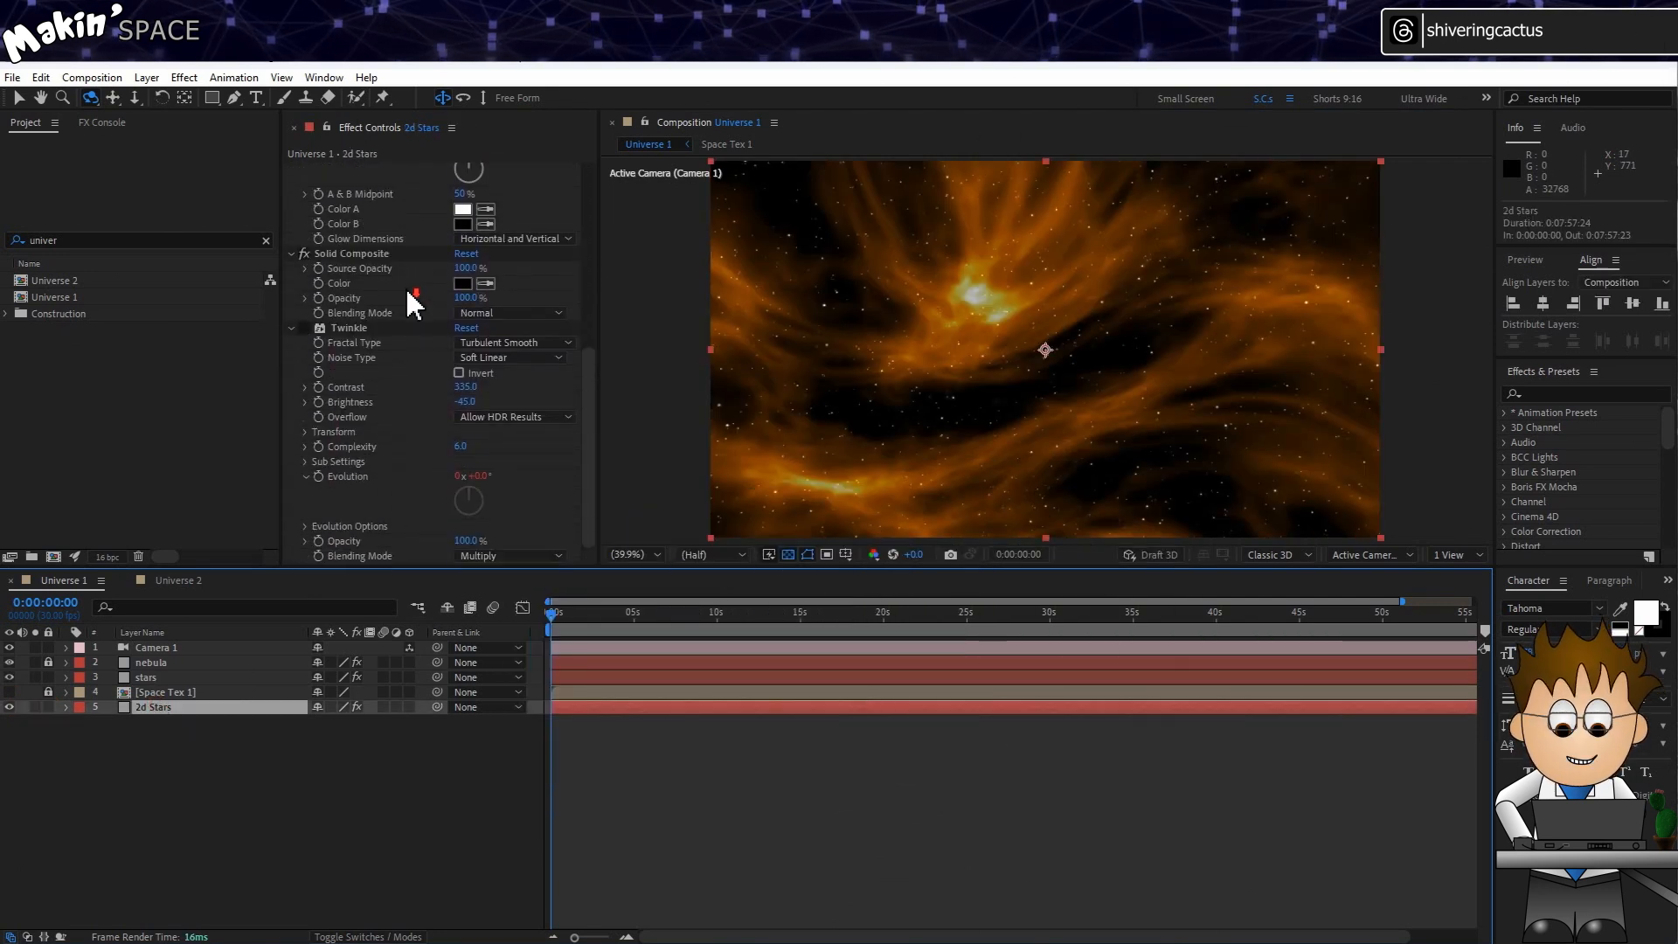
{"action": "scroll", "coordinate": [411, 288], "scroll_direction": "up", "scroll_amount": 6}
{"action": "left_click", "coordinate": [48, 706]}
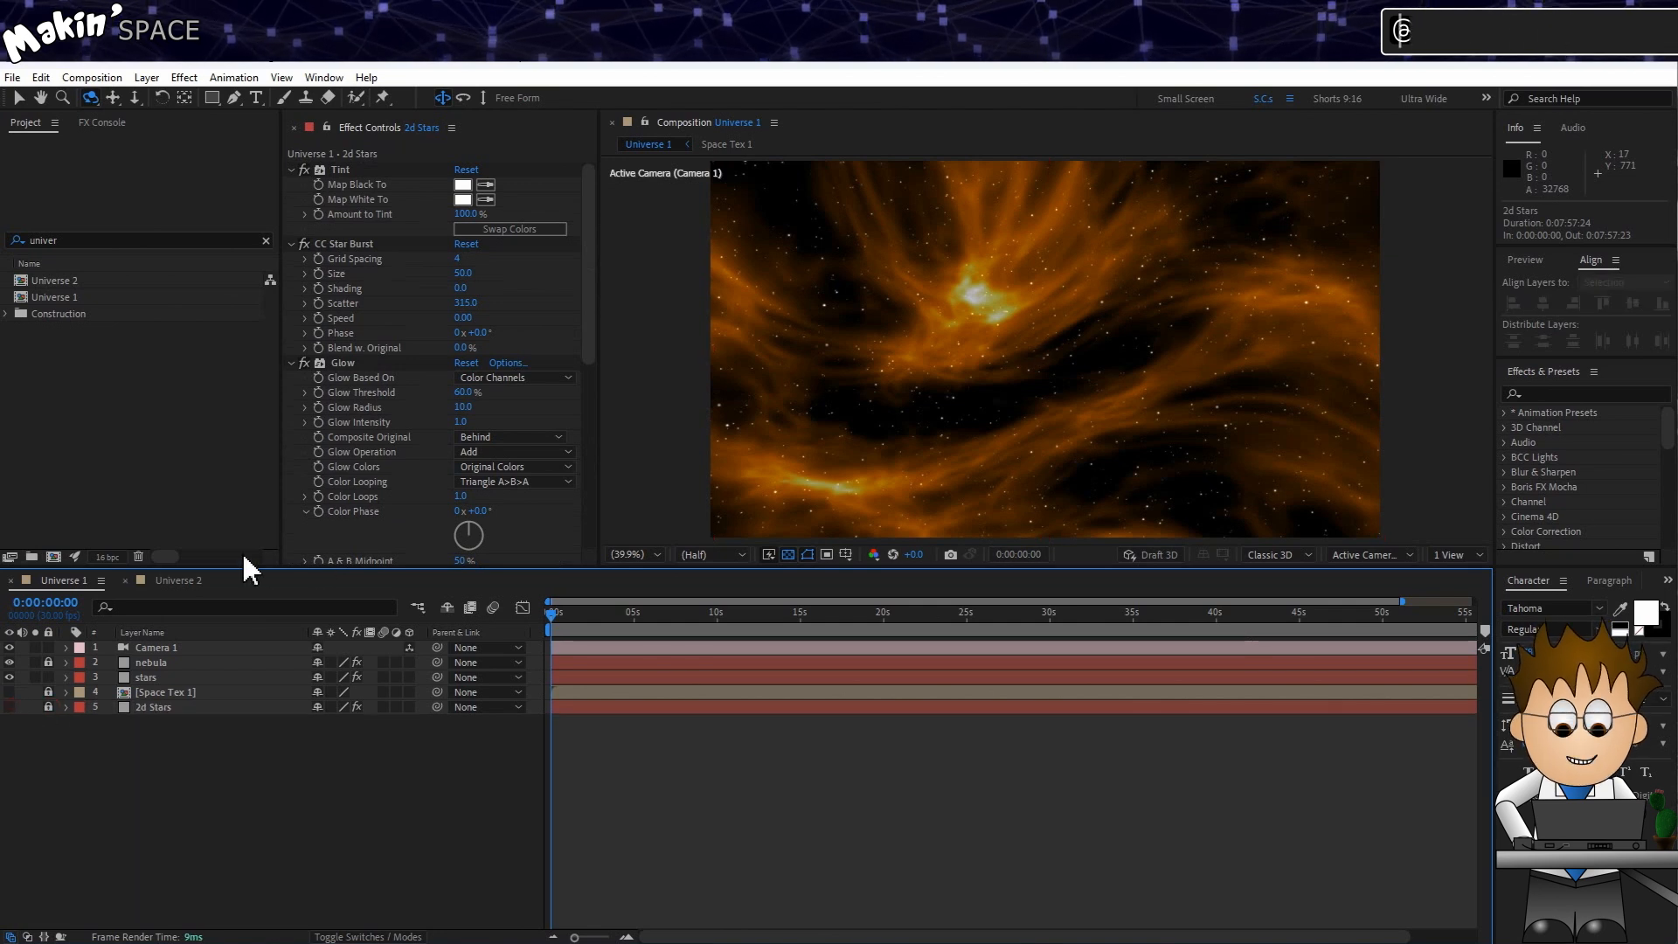
Examine the Universe 2 composition by orbiting its camera around the ringed planet and showing the stars layer's effects.
{"action": "left_click", "coordinate": [178, 581]}
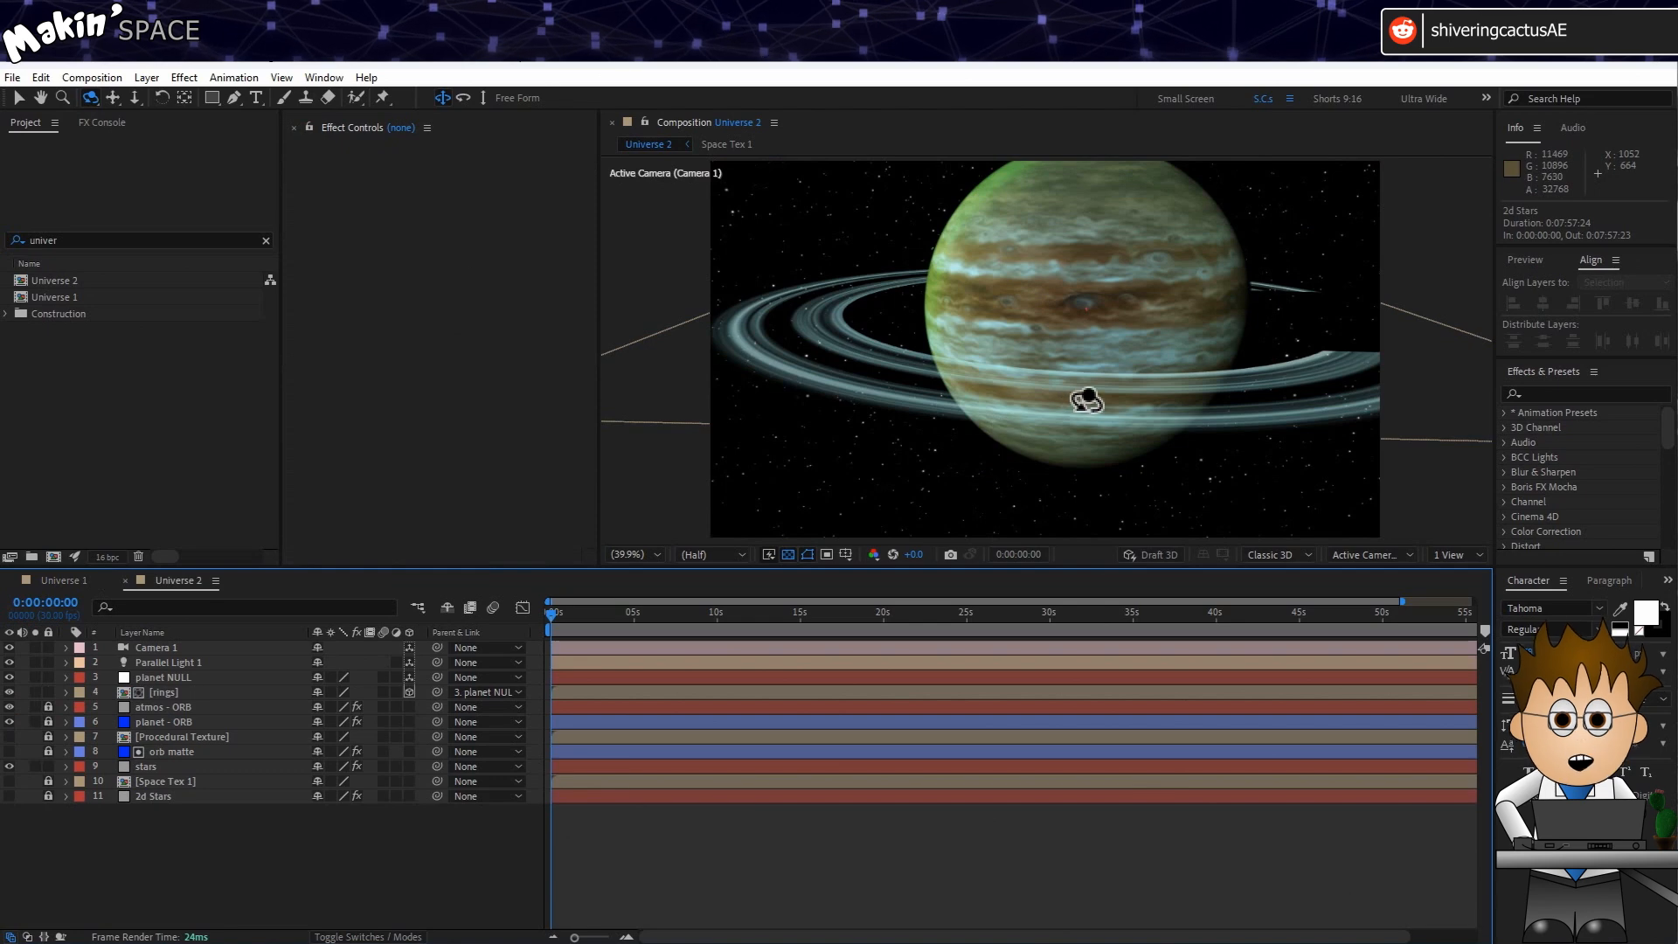
{"action": "left_click", "coordinate": [1033, 382]}
{"action": "mouse_move", "coordinate": [1032, 381]}
{"action": "left_mouse_down"}
{"action": "mouse_move", "coordinate": [1060, 375]}
{"action": "mouse_move", "coordinate": [1004, 333]}
{"action": "mouse_move", "coordinate": [1010, 385]}
{"action": "mouse_move", "coordinate": [1044, 376]}
{"action": "mouse_move", "coordinate": [1021, 383]}
{"action": "left_mouse_up"}
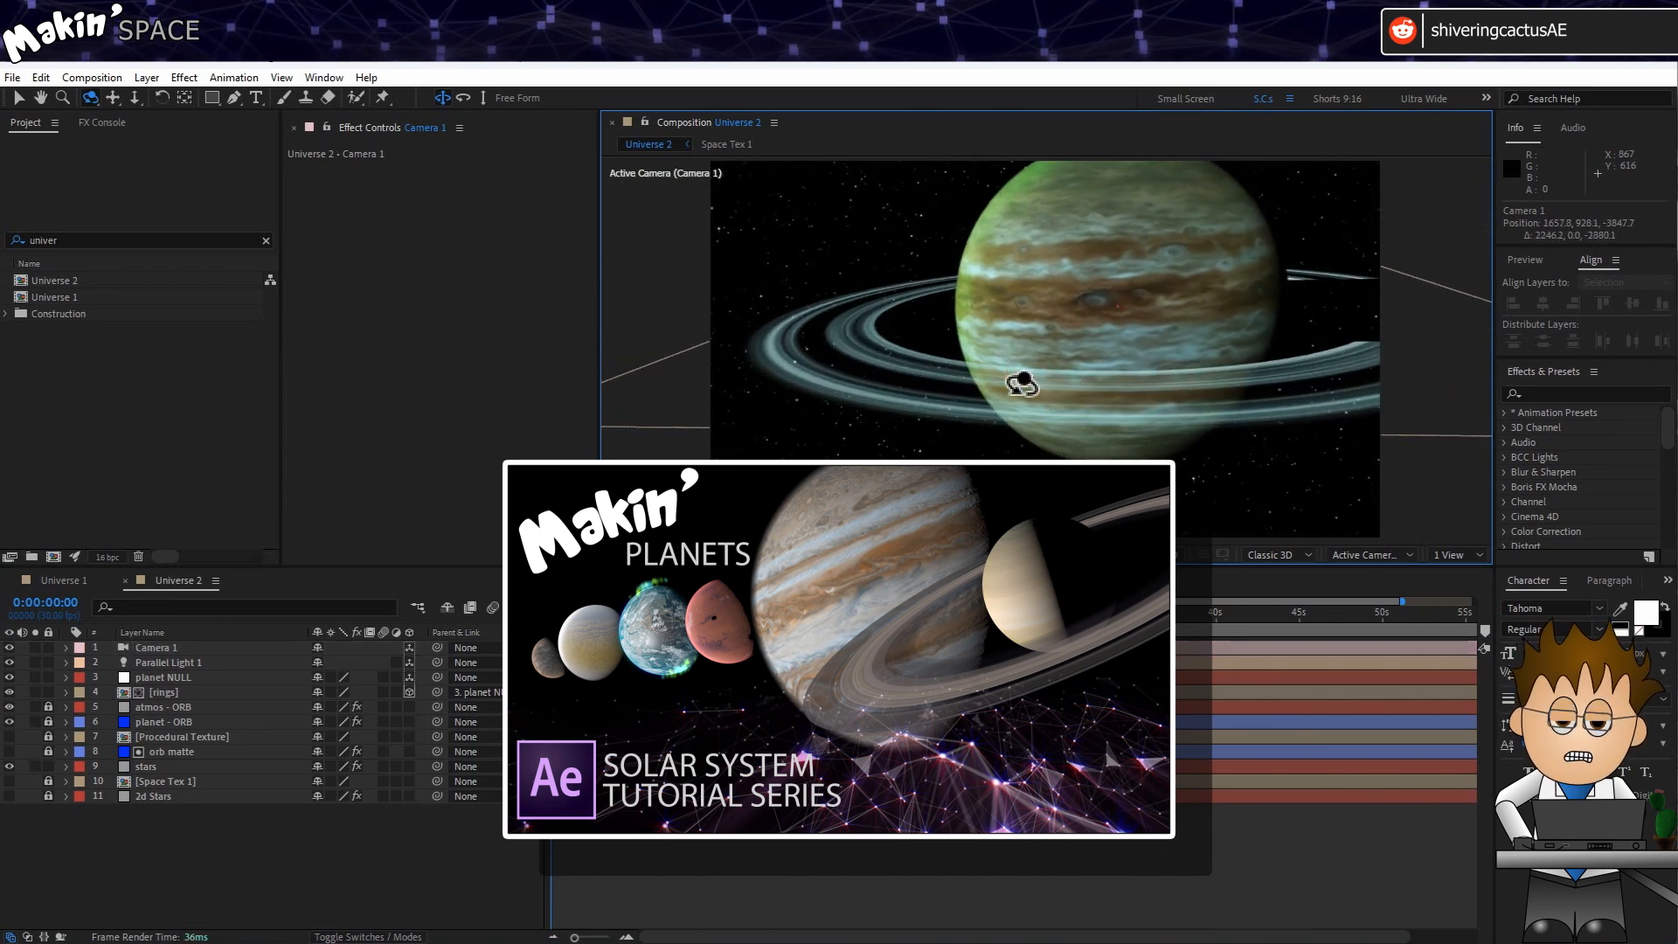
{"action": "left_click", "coordinate": [146, 767]}
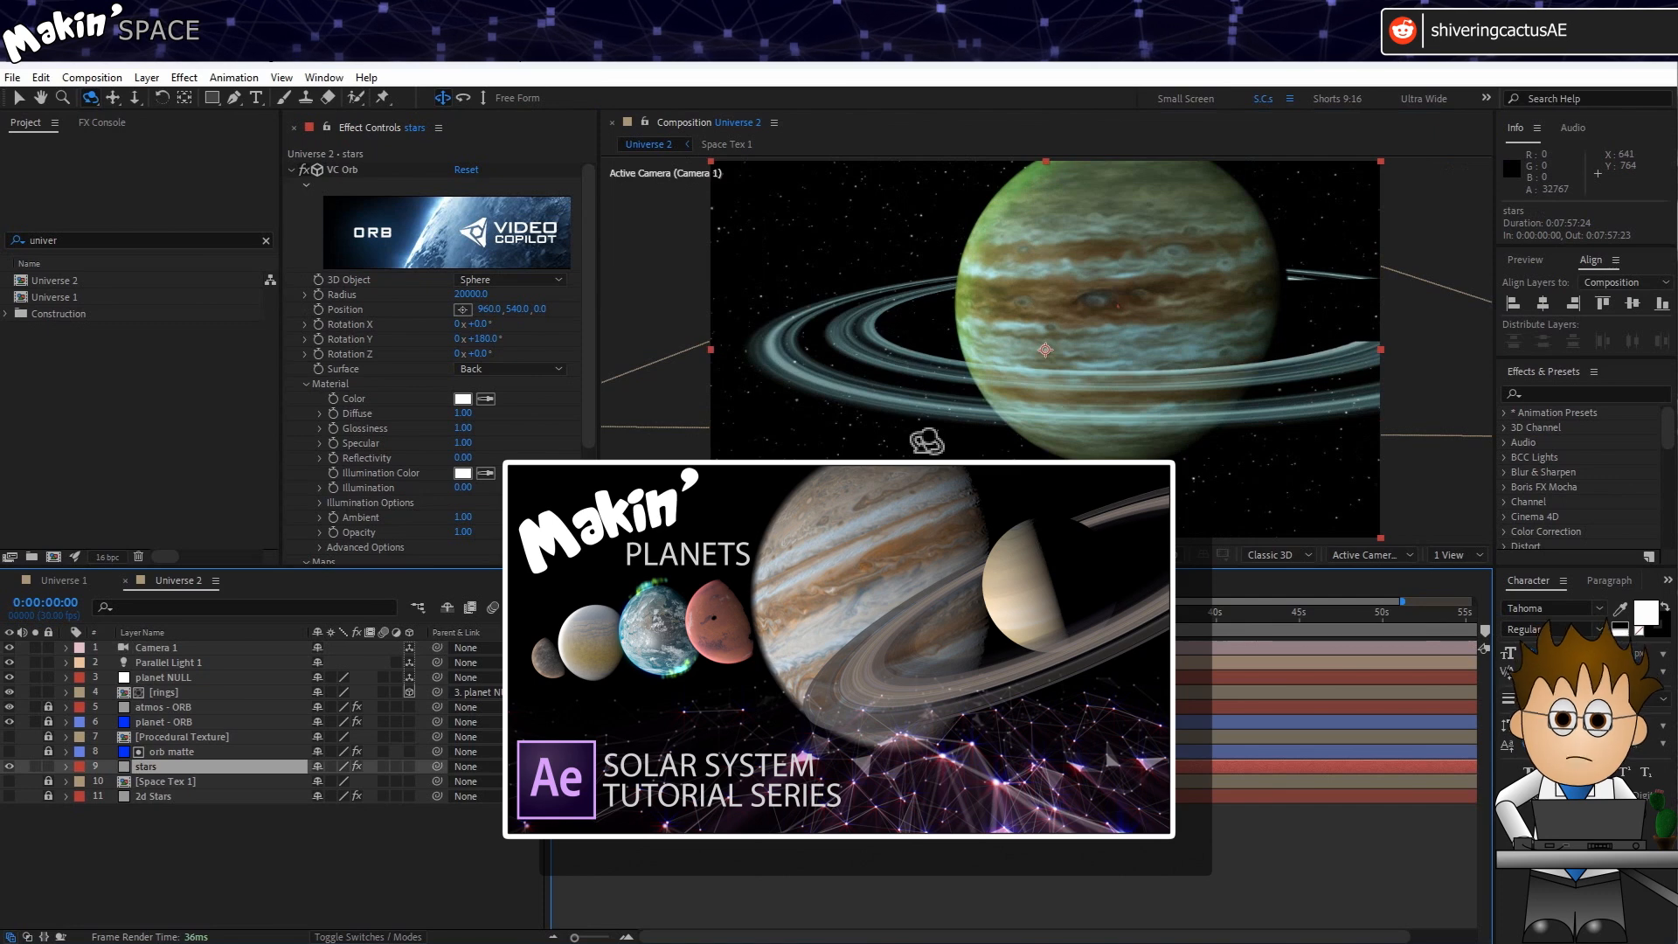
Create a 1920x1080, 30 fps composition named Space Final and add Universe 1 to it with Universe 2 beneath.
{"action": "left_click", "coordinate": [95, 78]}
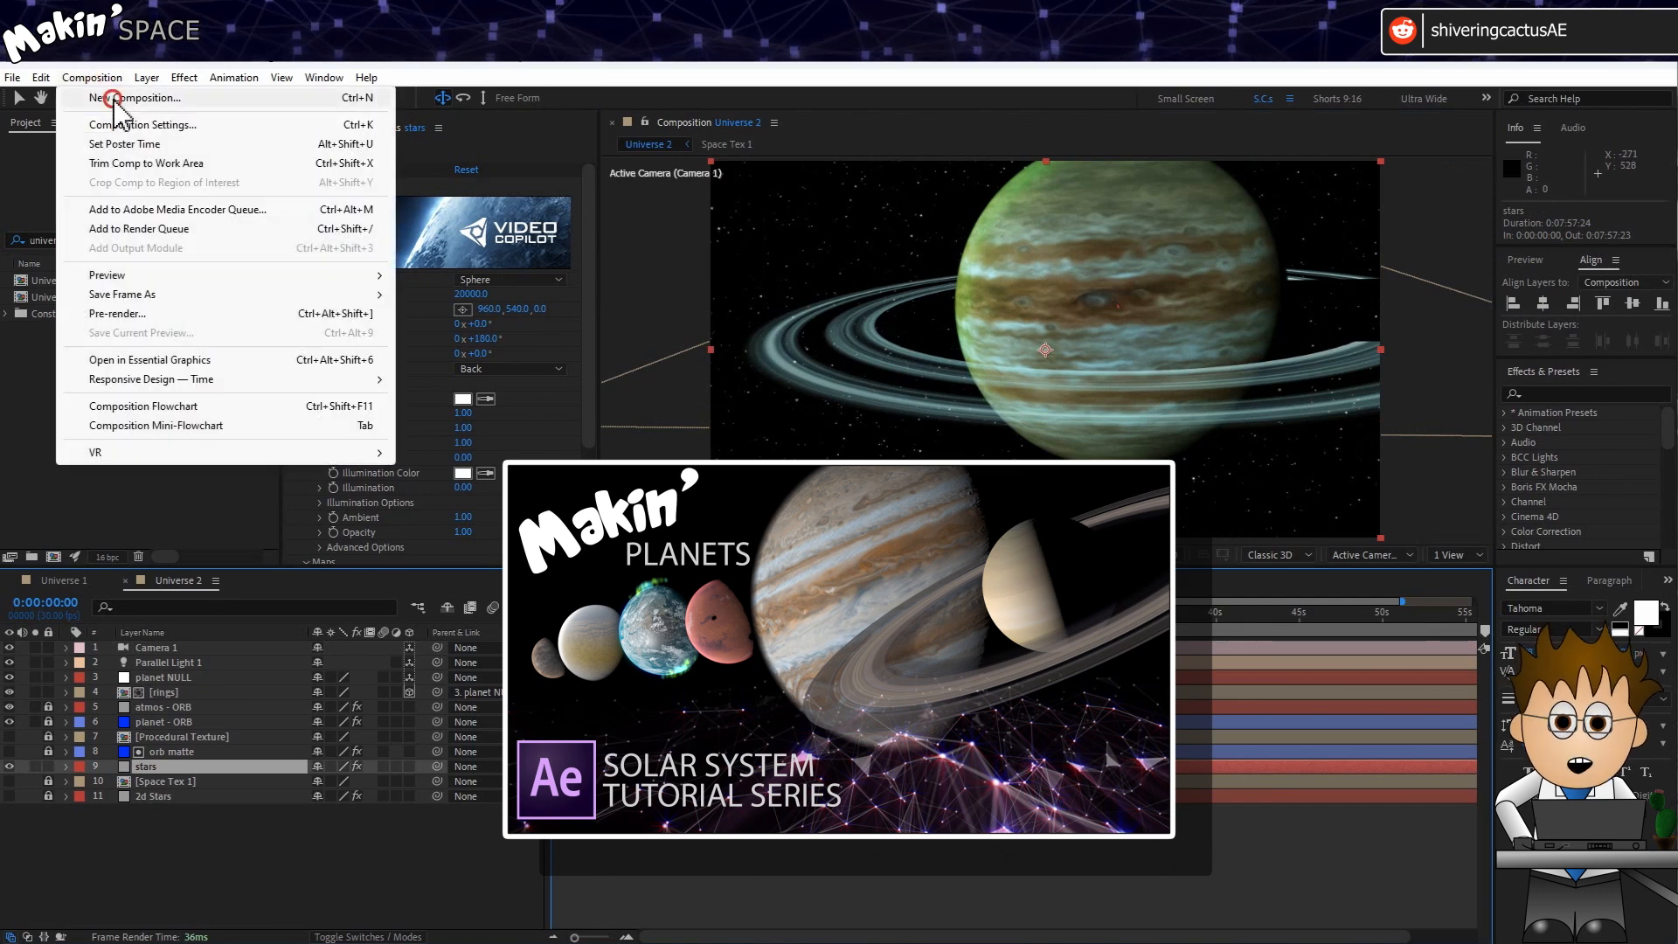
{"action": "left_click", "coordinate": [113, 98]}
{"action": "type", "text": "Spa"}
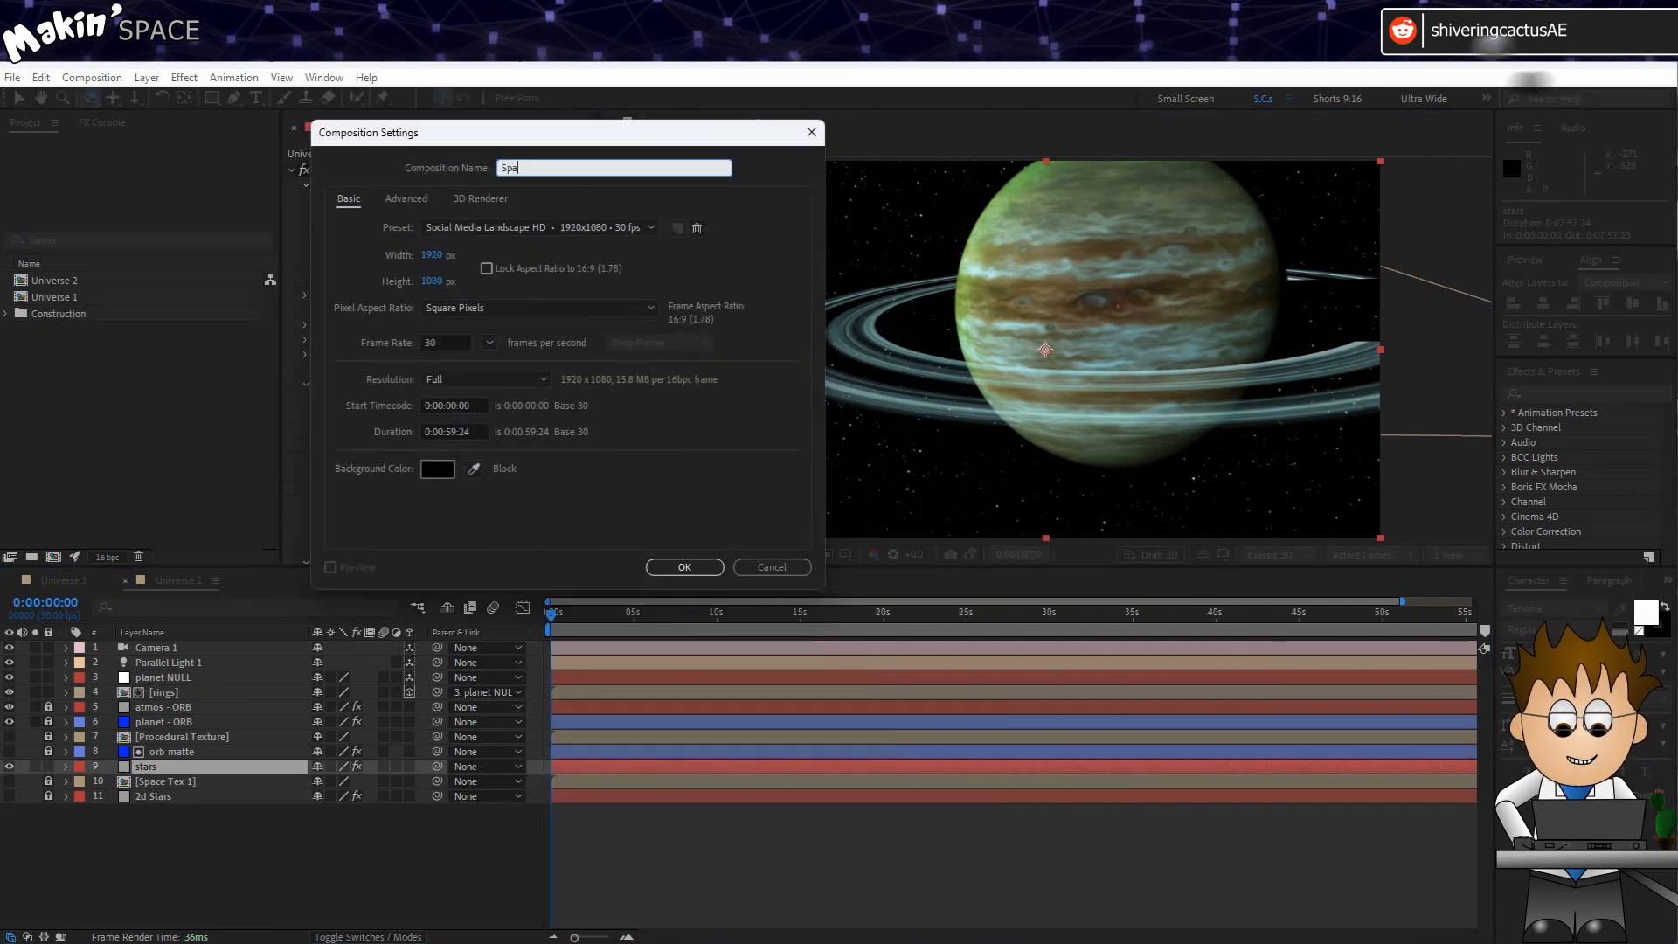
{"action": "type", "text": "ce Final"}
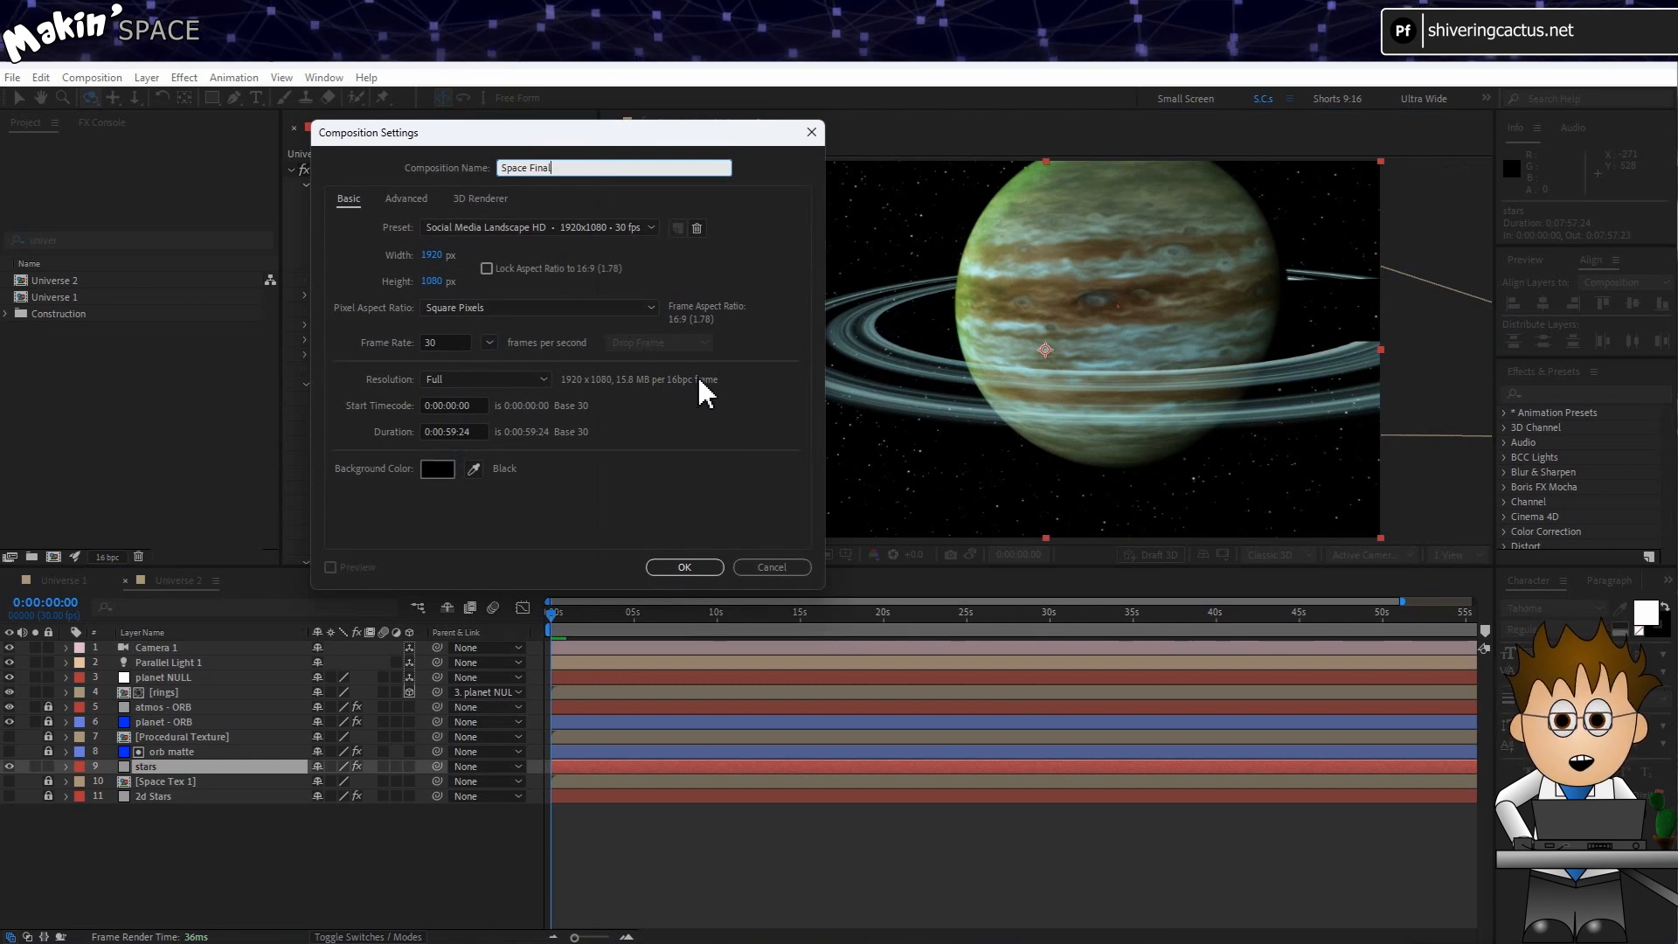
{"action": "left_click", "coordinate": [684, 567]}
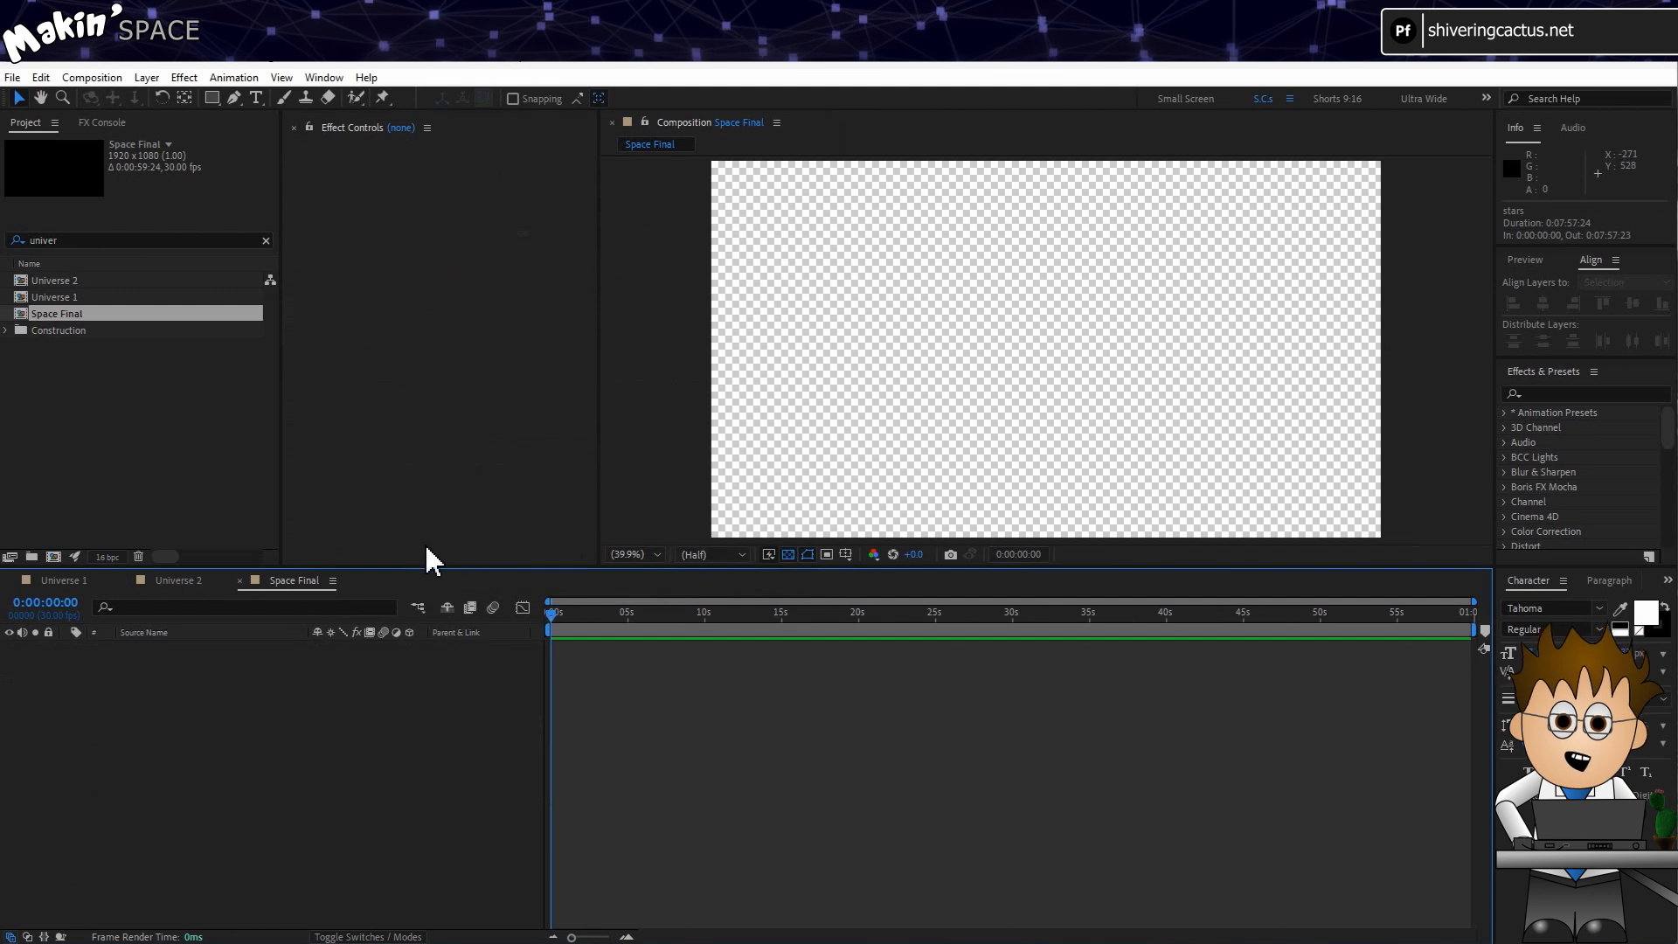
{"action": "left_click_drag", "start_coordinate": [52, 297], "coordinate": [156, 681]}
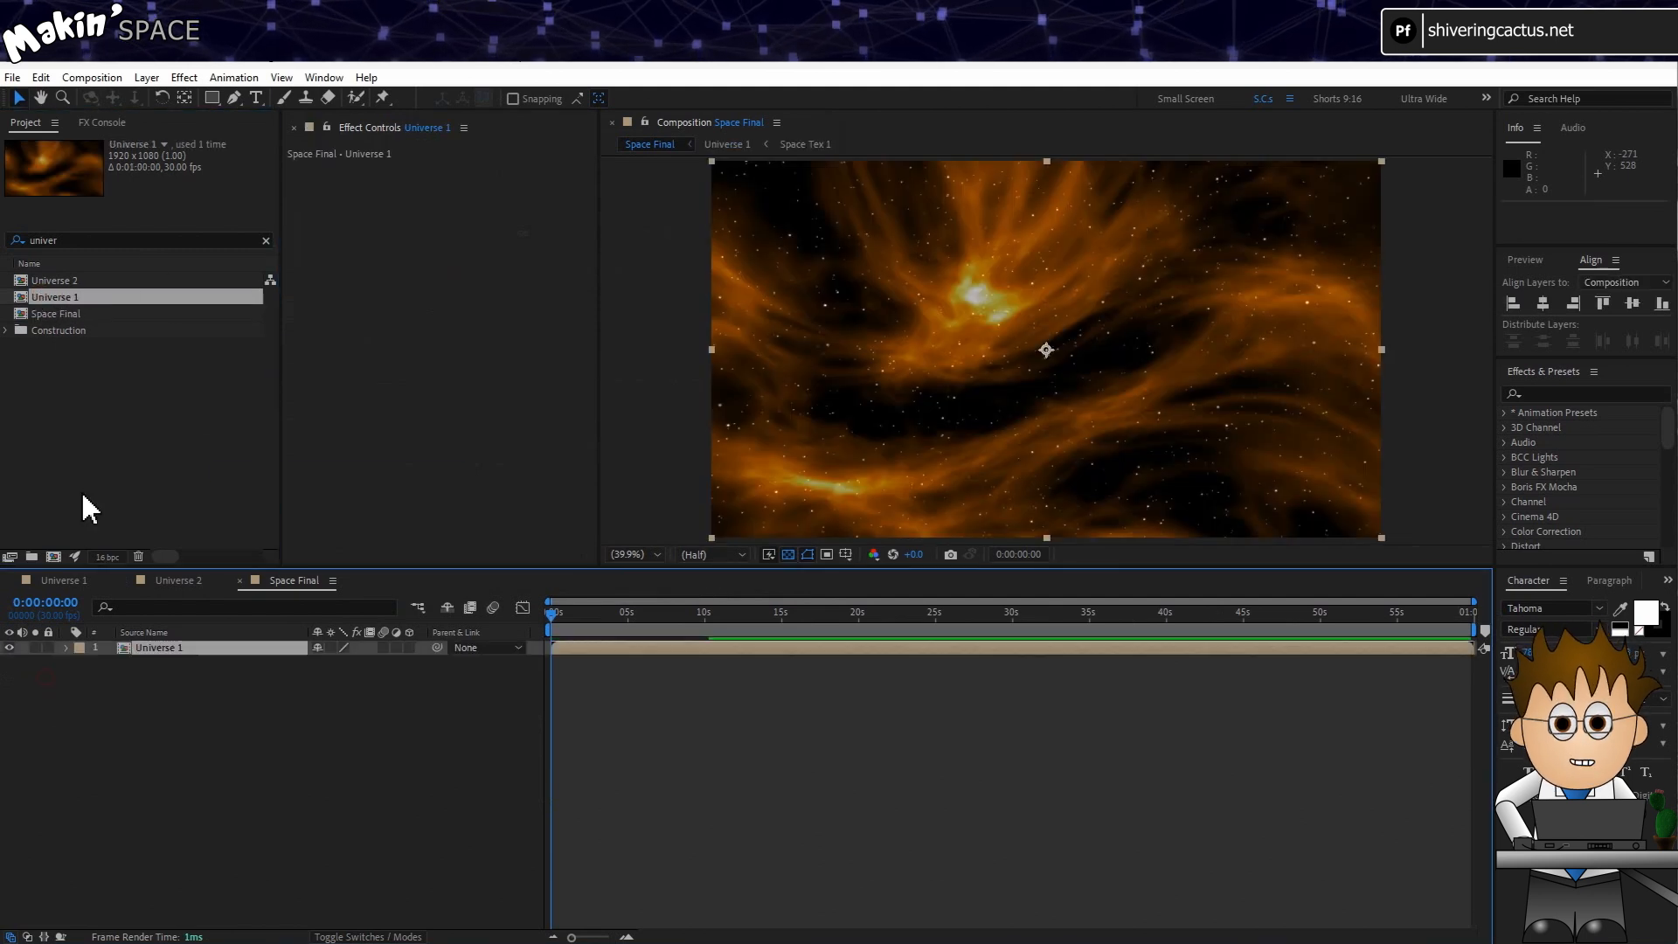
{"action": "left_click_drag", "start_coordinate": [54, 281], "coordinate": [84, 717]}
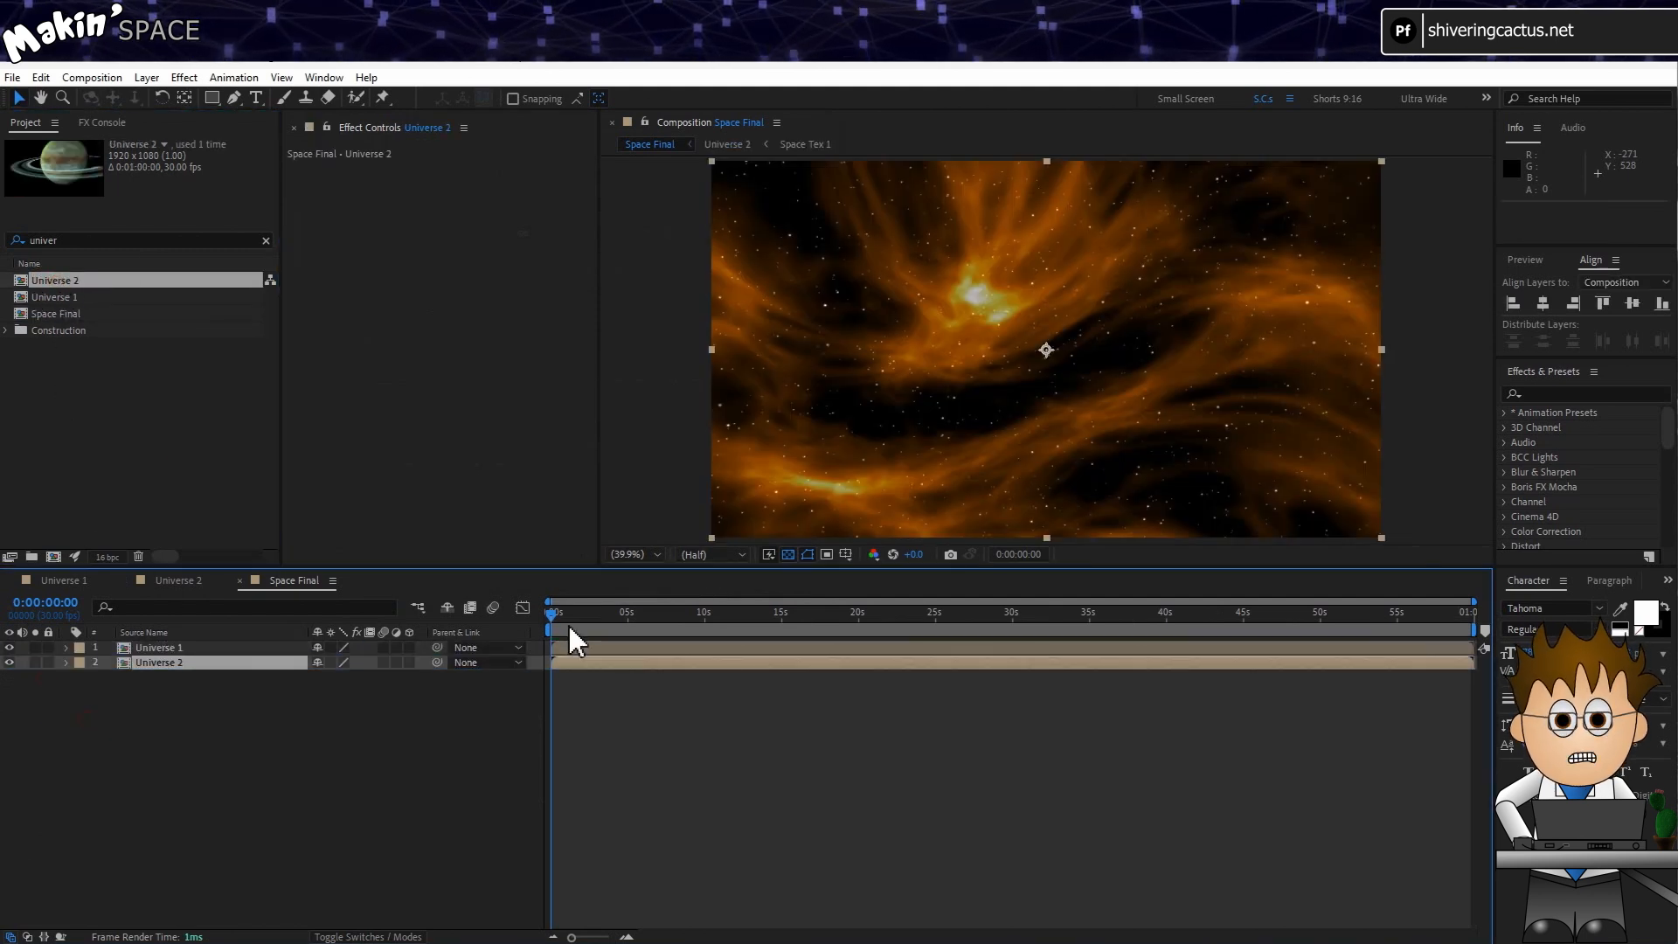
Add a 35mm two-node camera named Camera 1 to Space Final and place it above both Universe layers.
{"action": "left_click", "coordinate": [145, 76]}
{"action": "mouse_move", "coordinate": [159, 98]}
{"action": "left_click", "coordinate": [546, 158]}
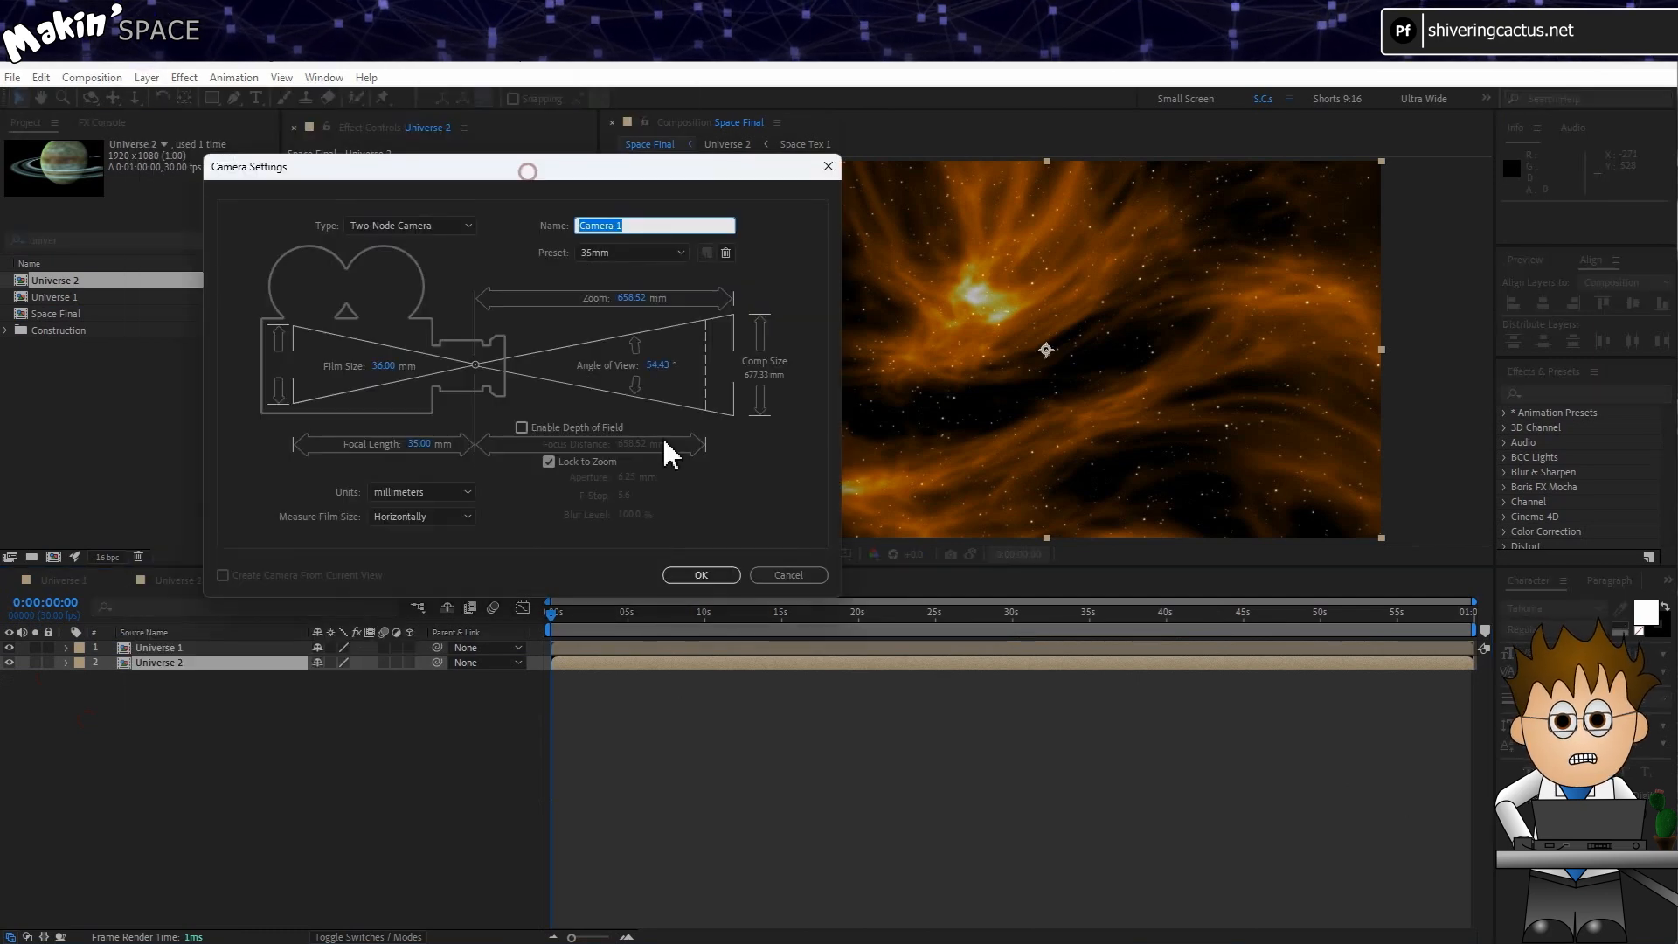
{"action": "left_click", "coordinate": [701, 574]}
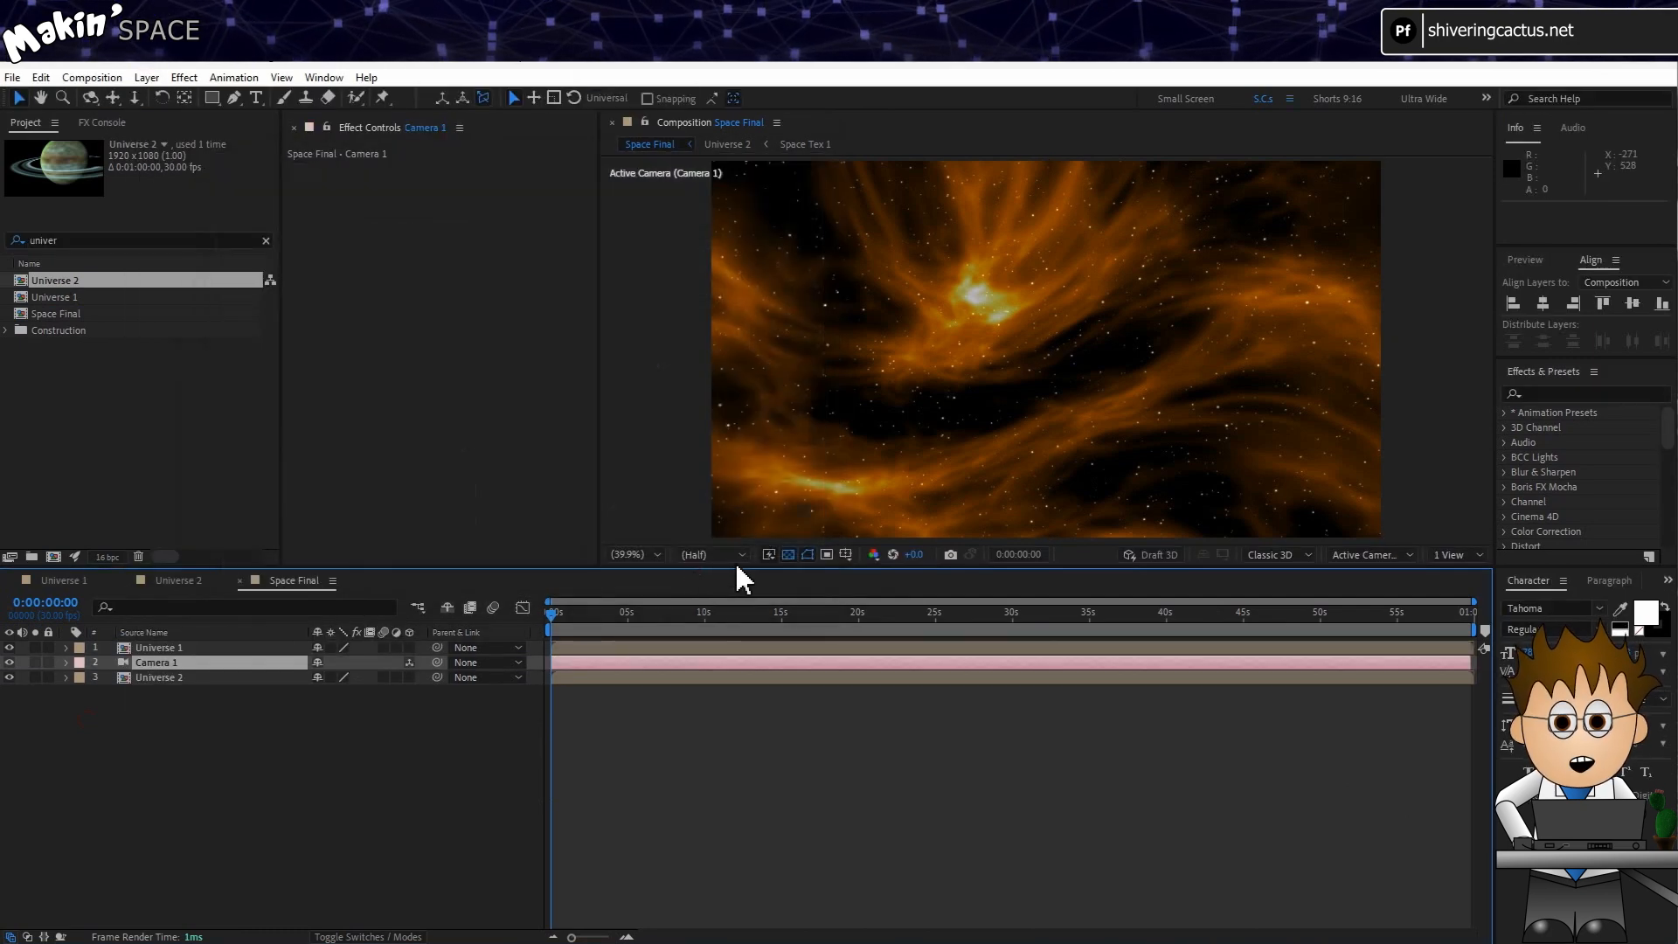
{"action": "left_click_drag", "start_coordinate": [175, 667], "coordinate": [187, 650]}
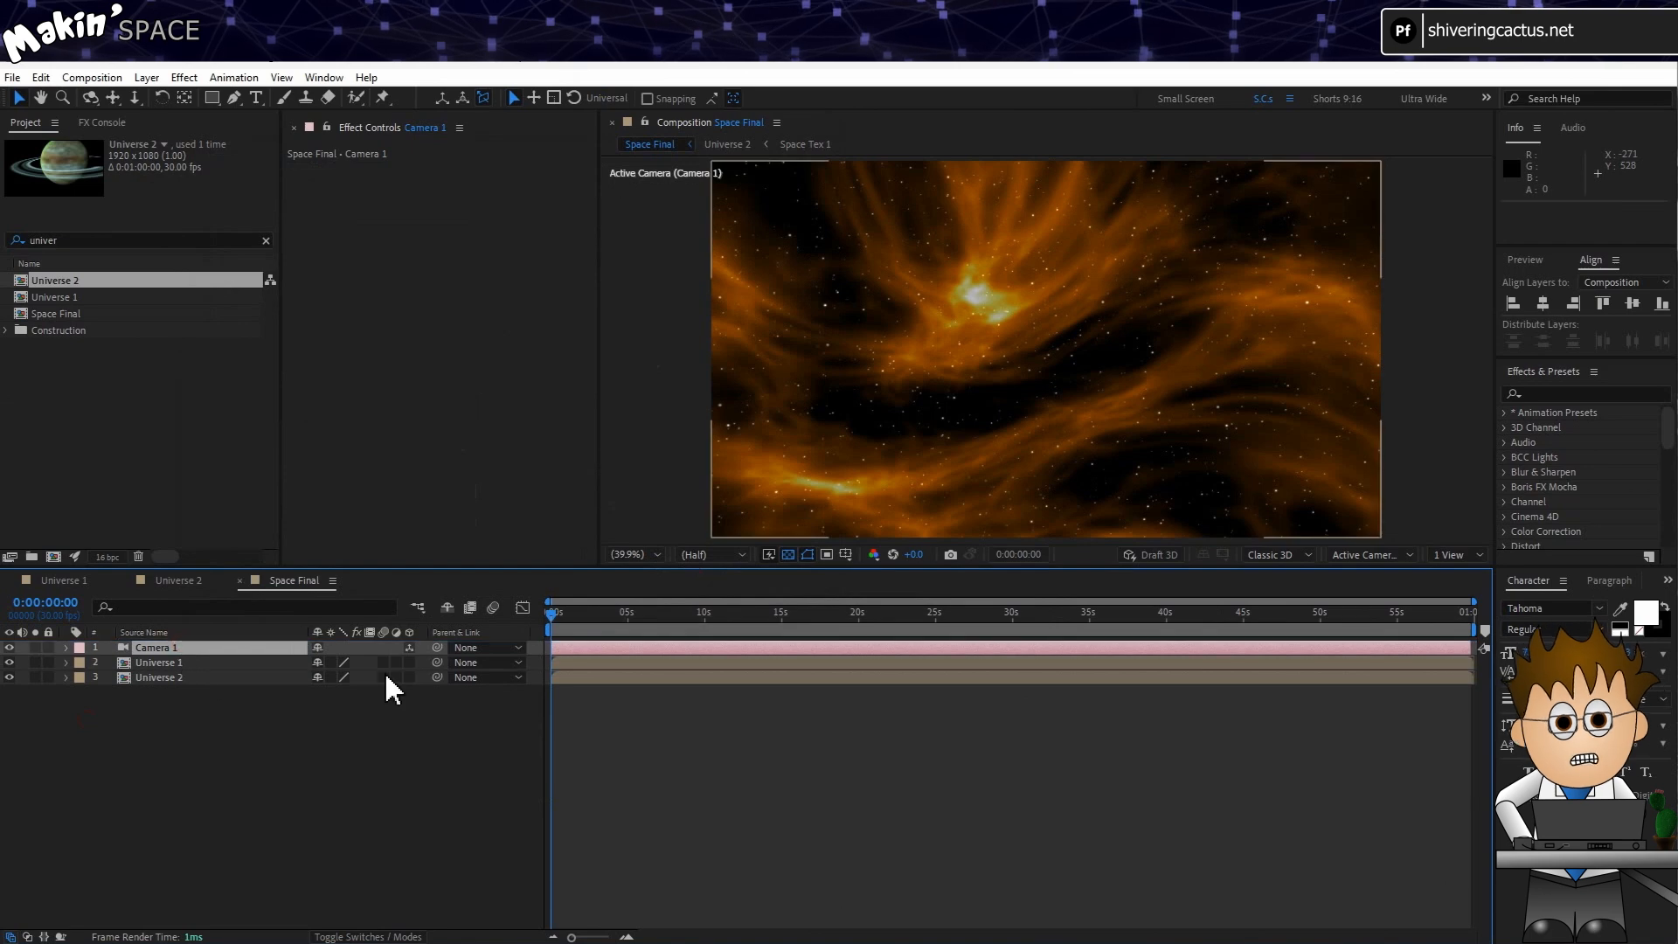
Undock the Universe 1 timeline and place it so the main timeline stays visible beneath it.
{"action": "left_click", "coordinate": [60, 584]}
{"action": "right_click", "coordinate": [60, 584]}
{"action": "left_click", "coordinate": [122, 175]}
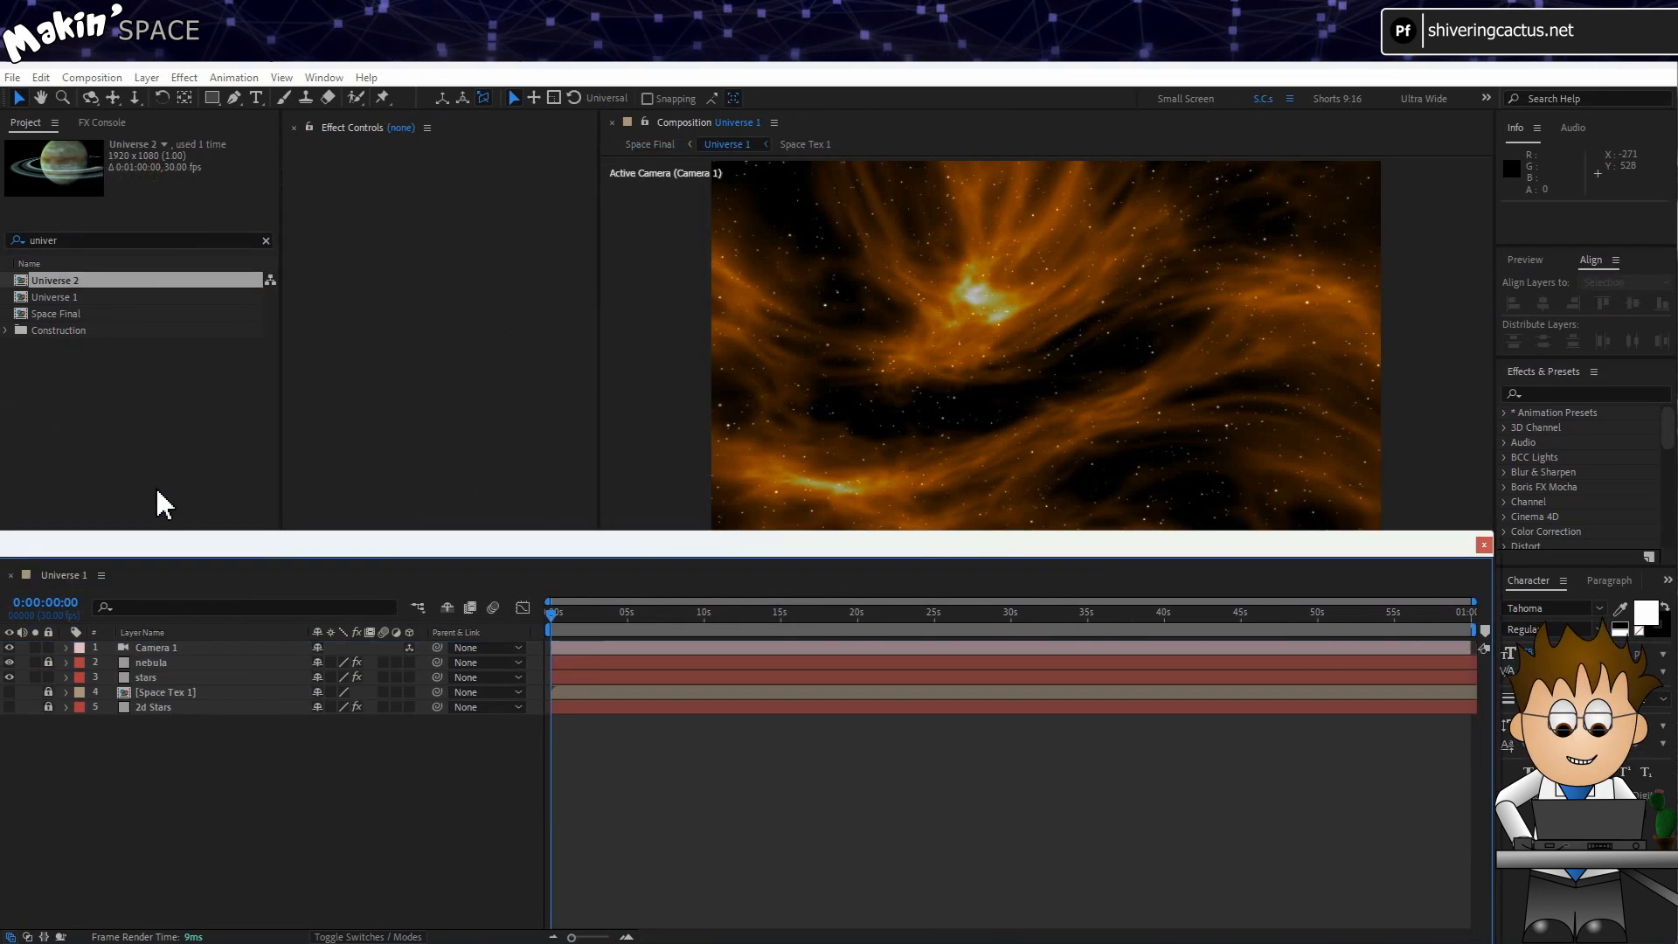
{"action": "left_click_drag", "start_coordinate": [126, 553], "coordinate": [486, 154]}
Link the Universe 1 camera's Point of Interest and Position to the matching properties of Space Final's Camera 1.
{"action": "left_click", "coordinate": [408, 254]}
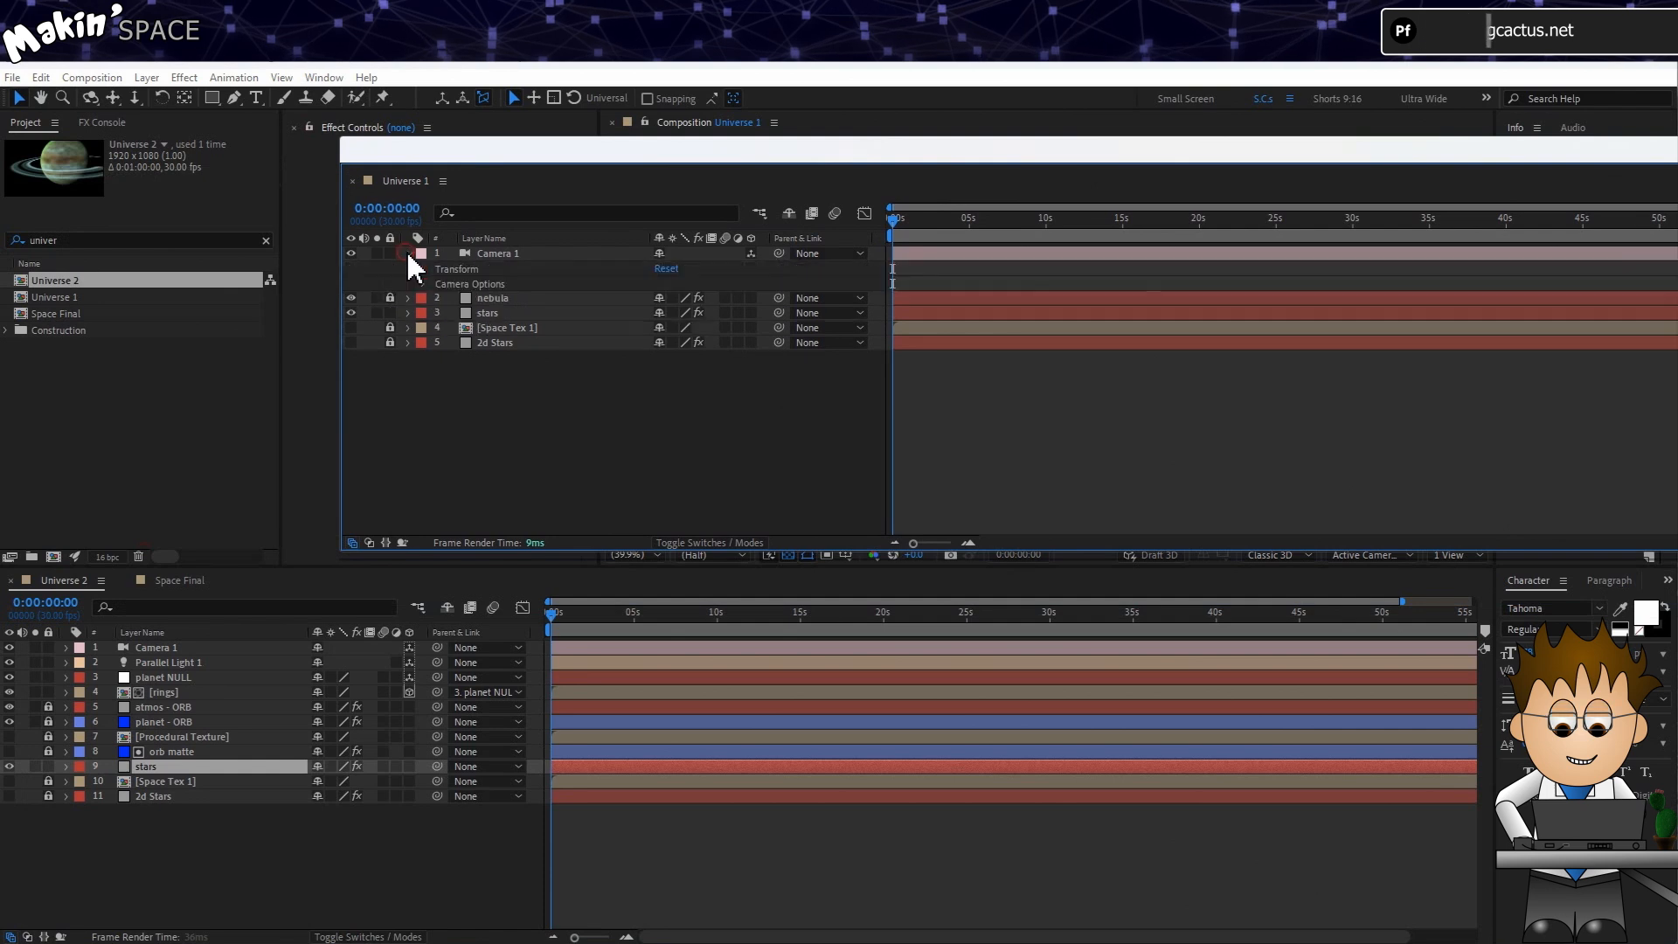
{"action": "left_click", "coordinate": [192, 583]}
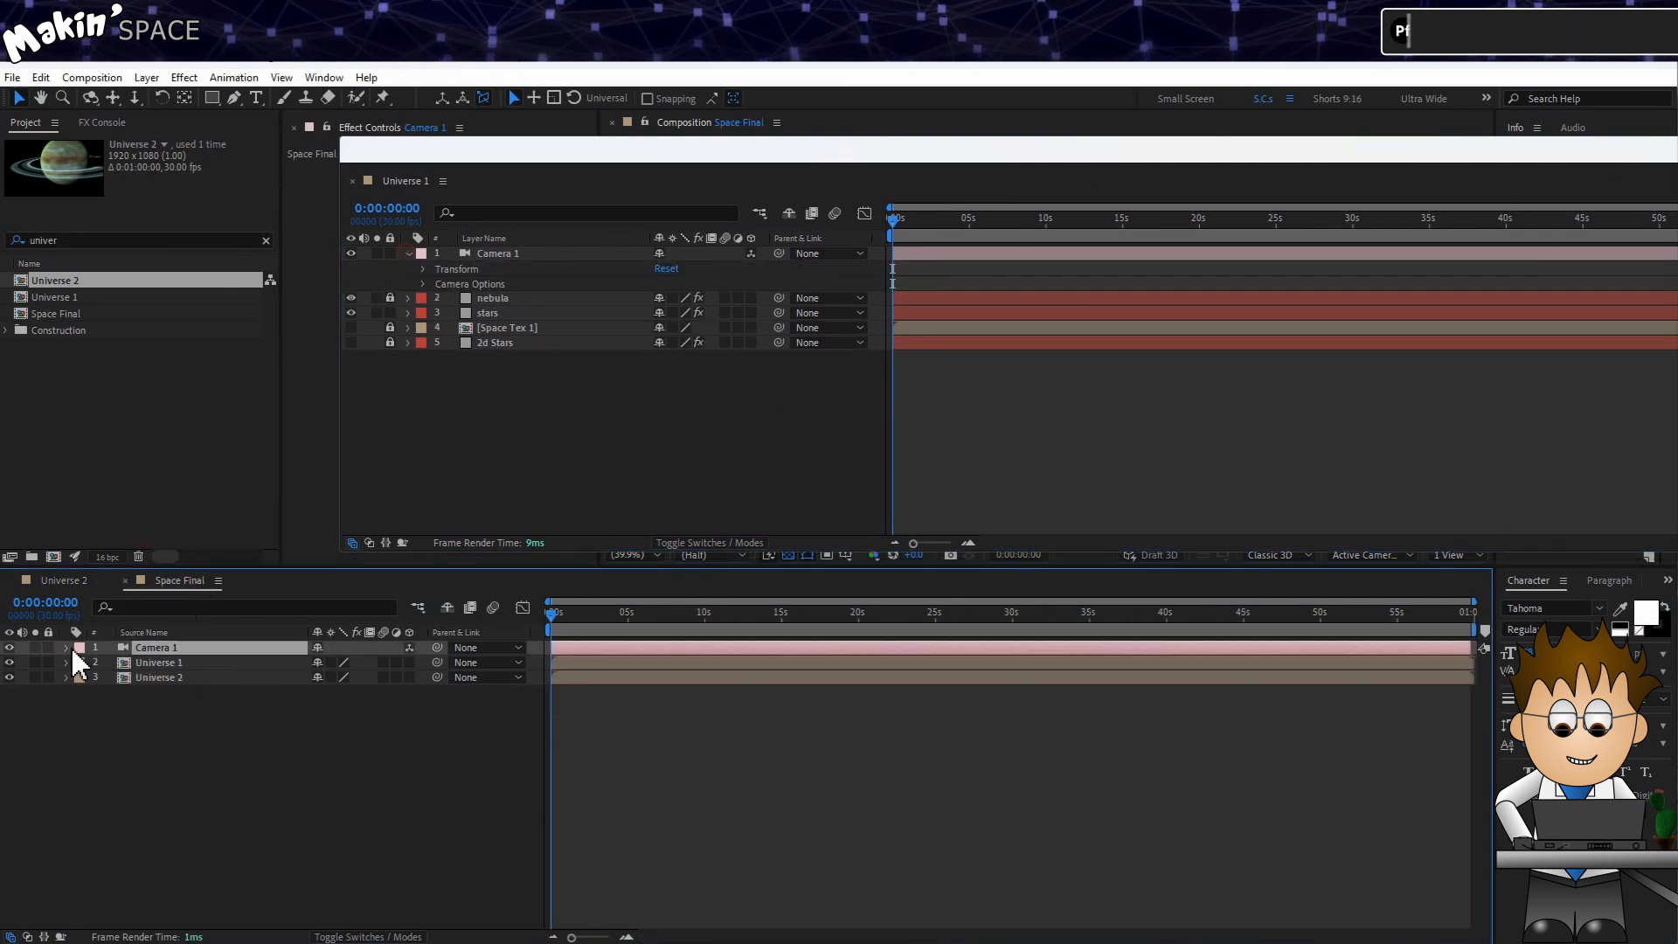
{"action": "left_click", "coordinate": [67, 647]}
{"action": "left_click", "coordinate": [81, 662]}
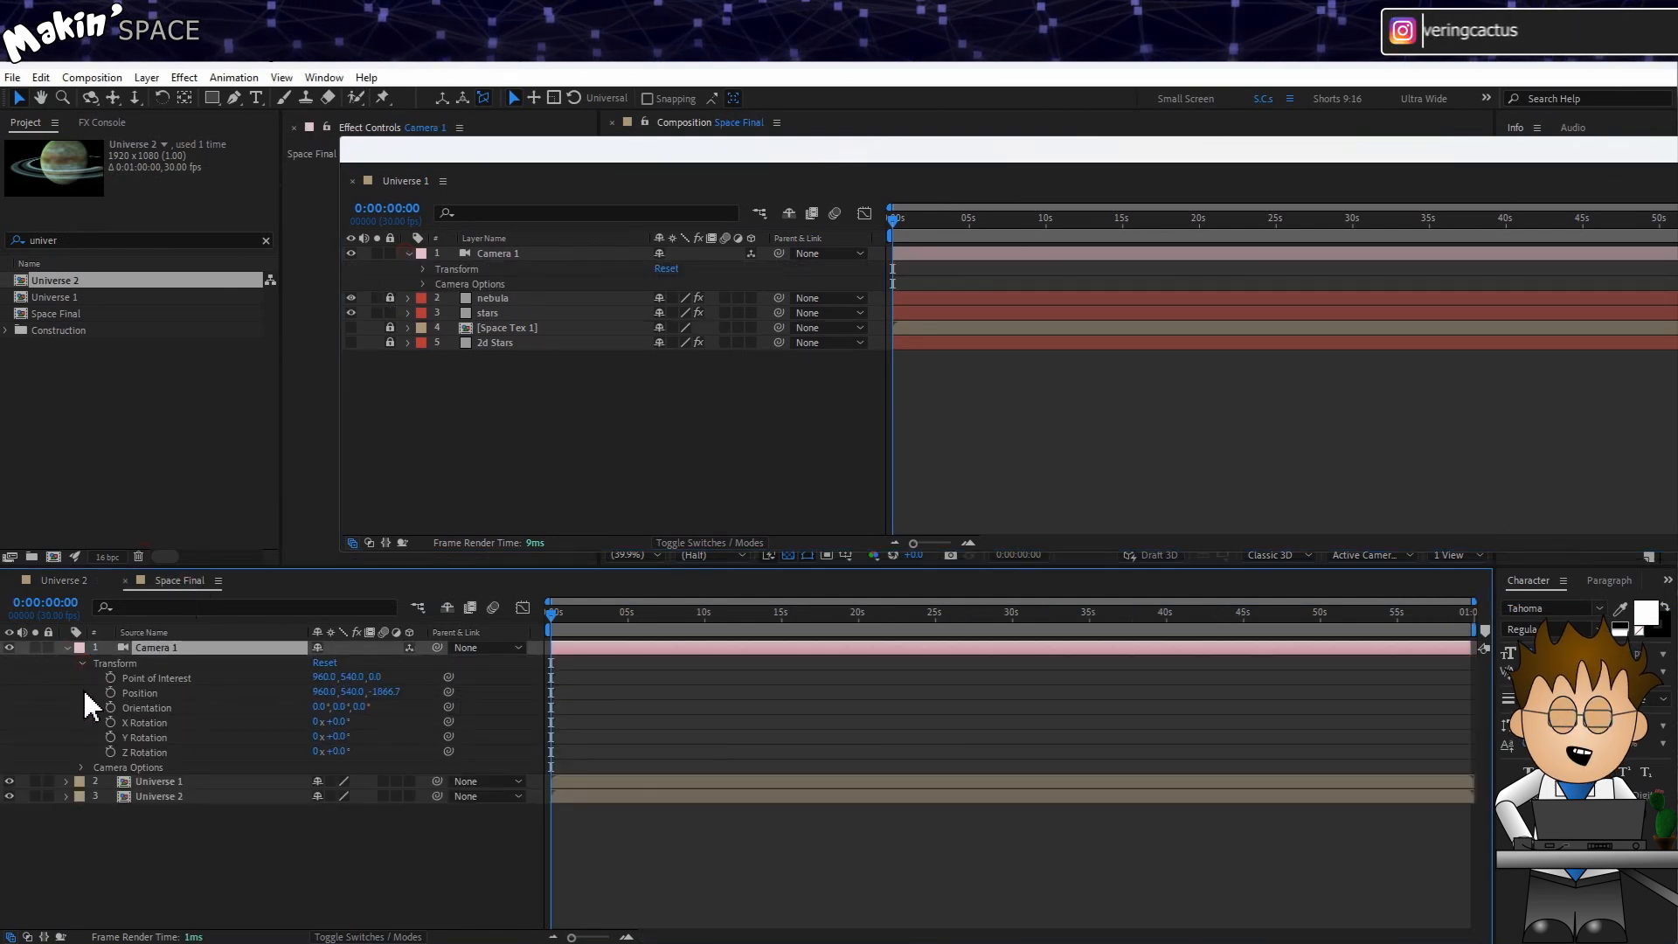
{"action": "left_click", "coordinate": [423, 265]}
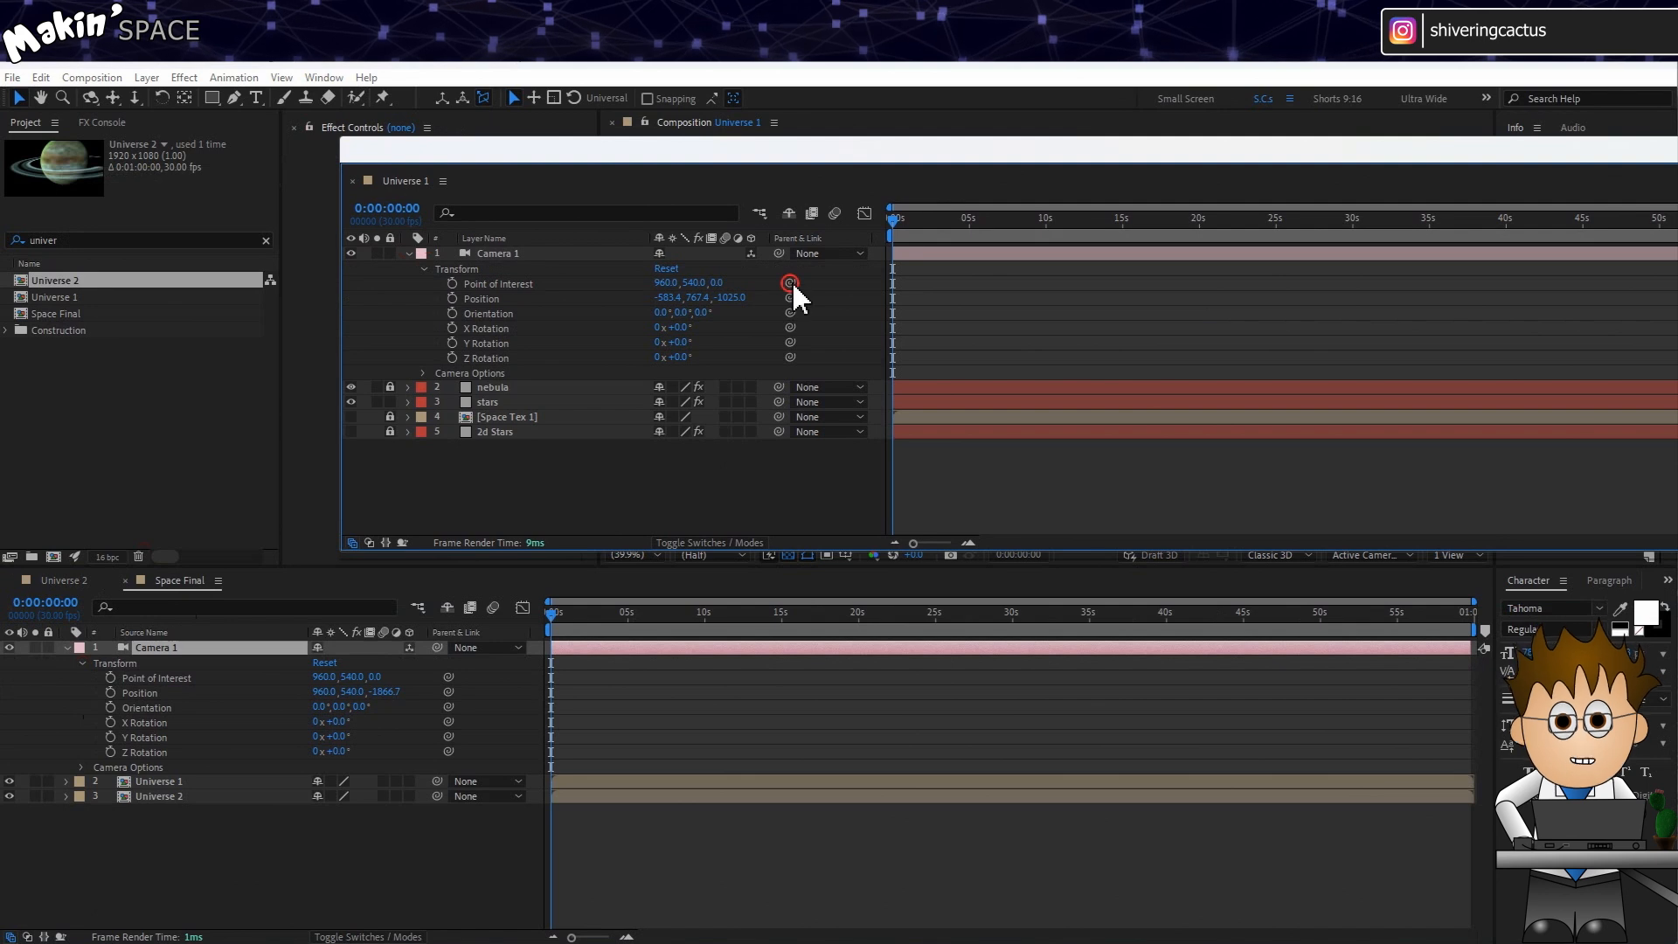
{"action": "left_click_drag", "start_coordinate": [789, 282], "coordinate": [197, 678]}
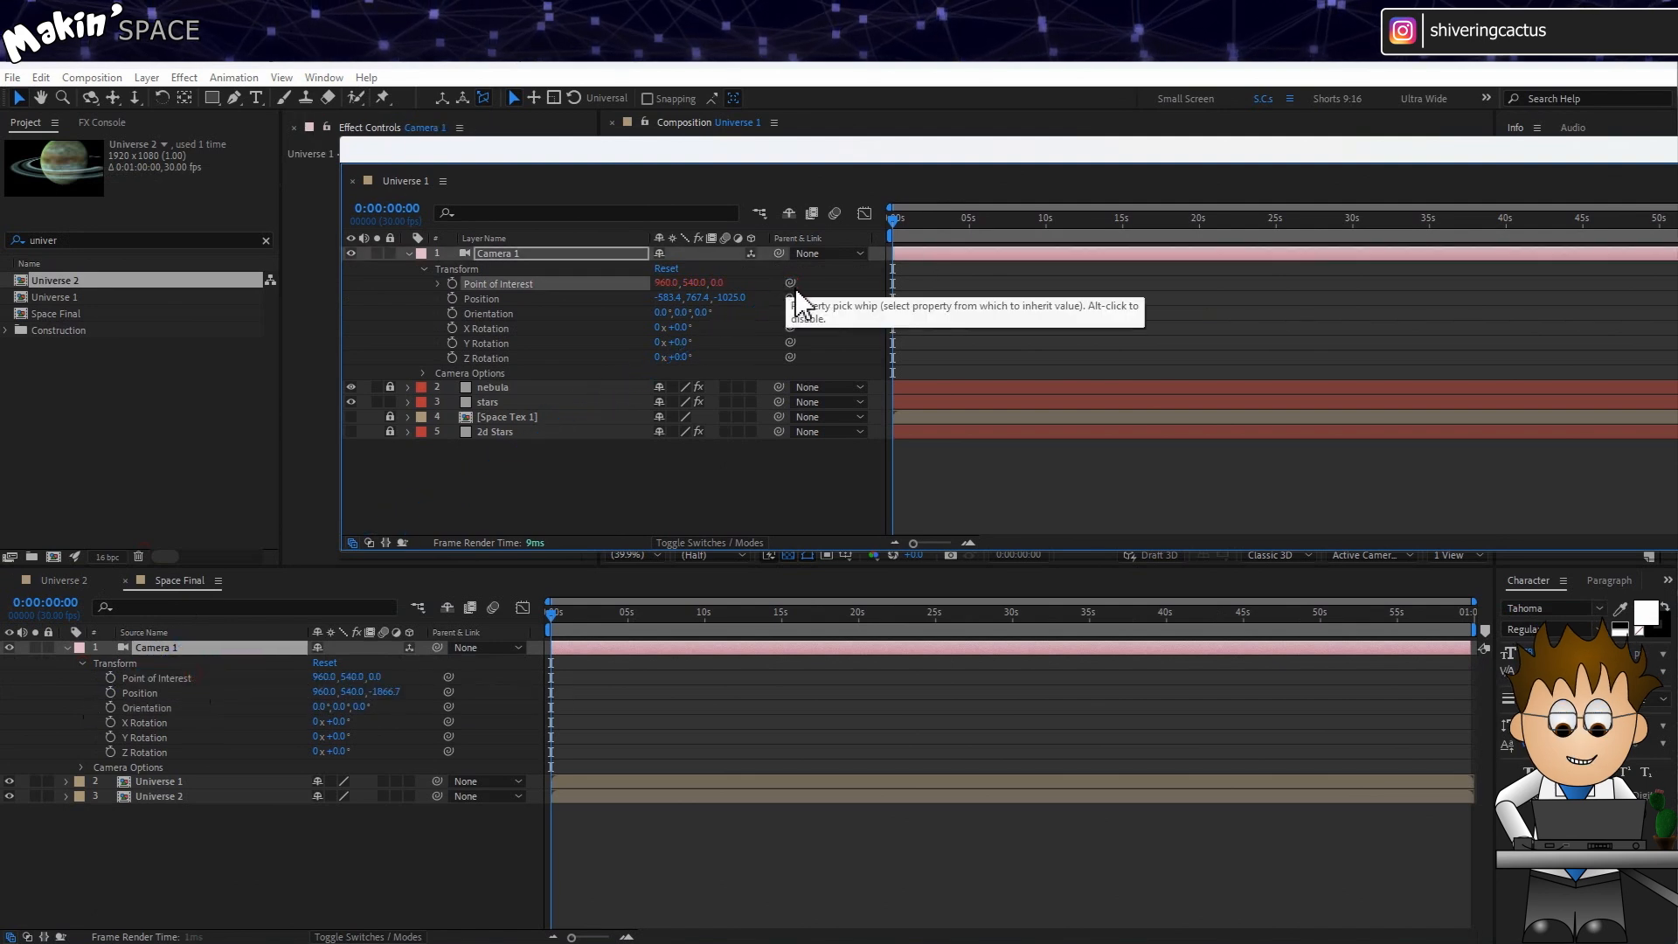
{"action": "left_click_drag", "start_coordinate": [789, 297], "coordinate": [140, 693]}
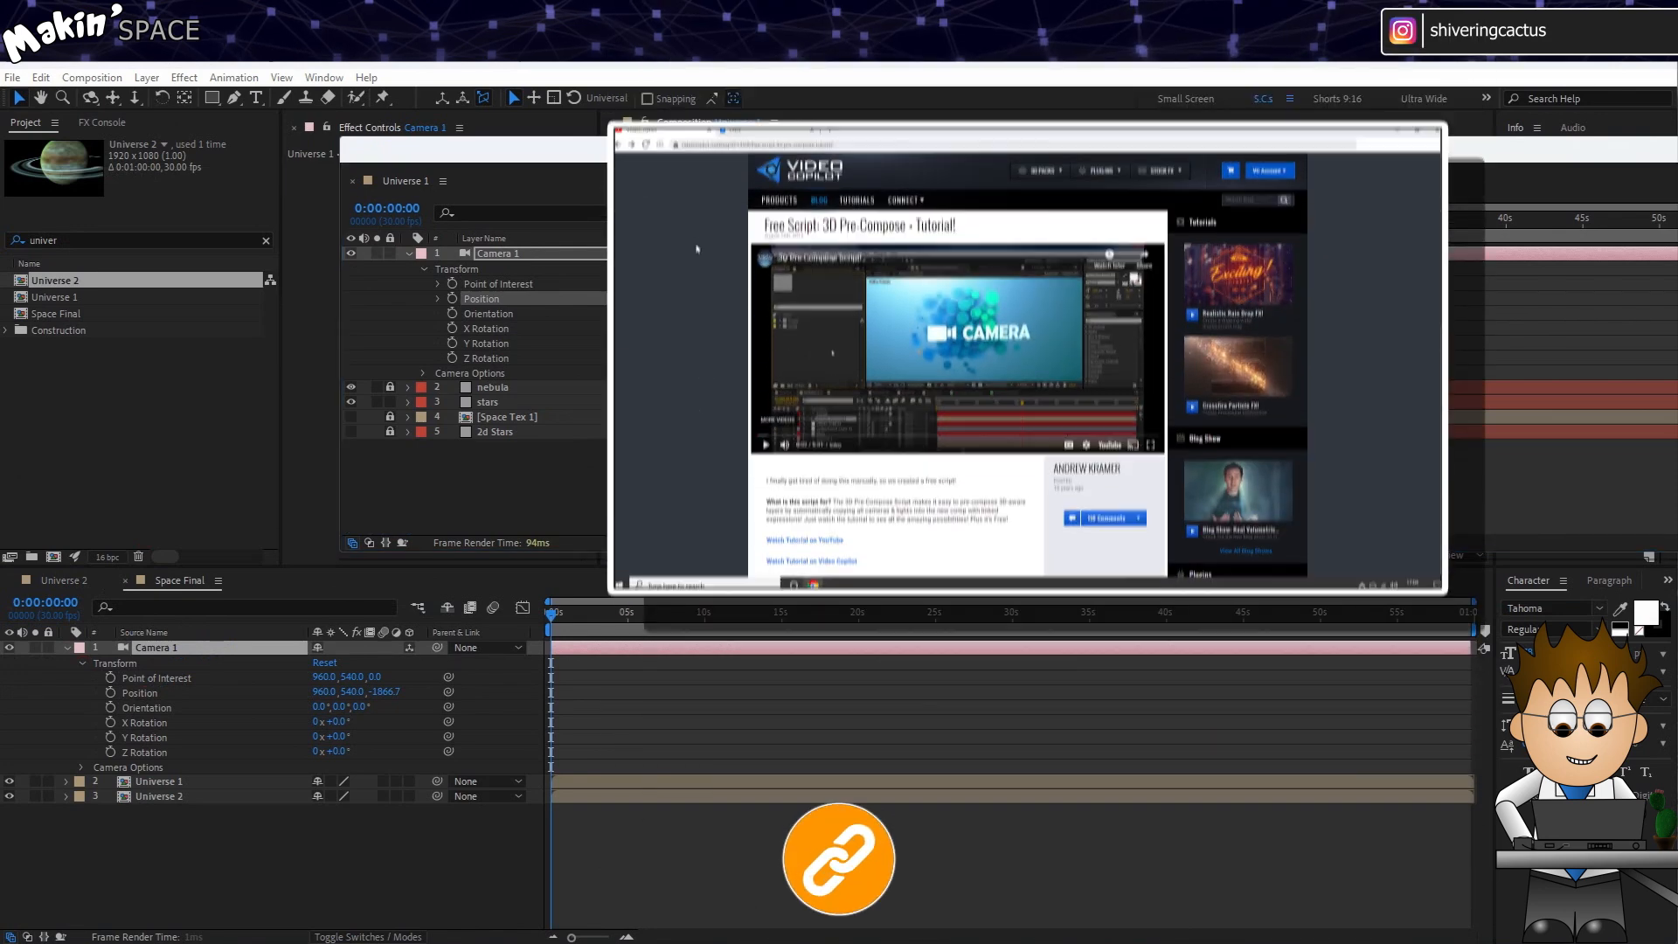
Dock the Universe 1 timeline back with the others, return to Space Final and collapse Camera 1's properties.
{"action": "left_click_drag", "start_coordinate": [415, 174], "coordinate": [66, 581]}
{"action": "left_click", "coordinate": [293, 584]}
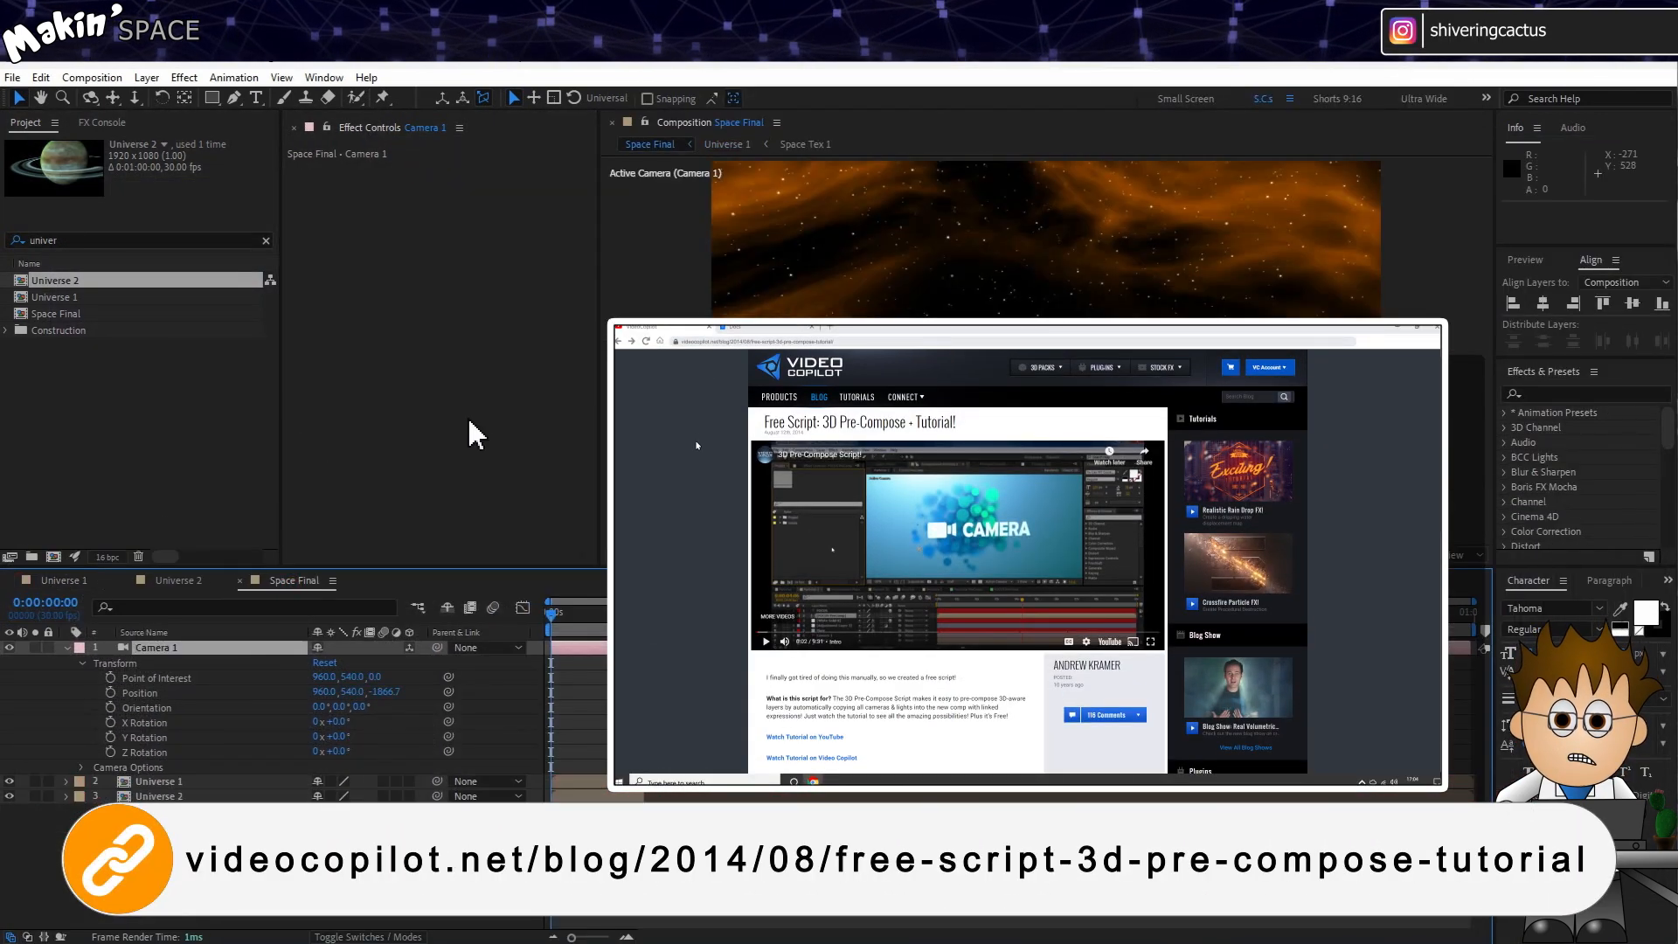
{"action": "left_click", "coordinate": [65, 647]}
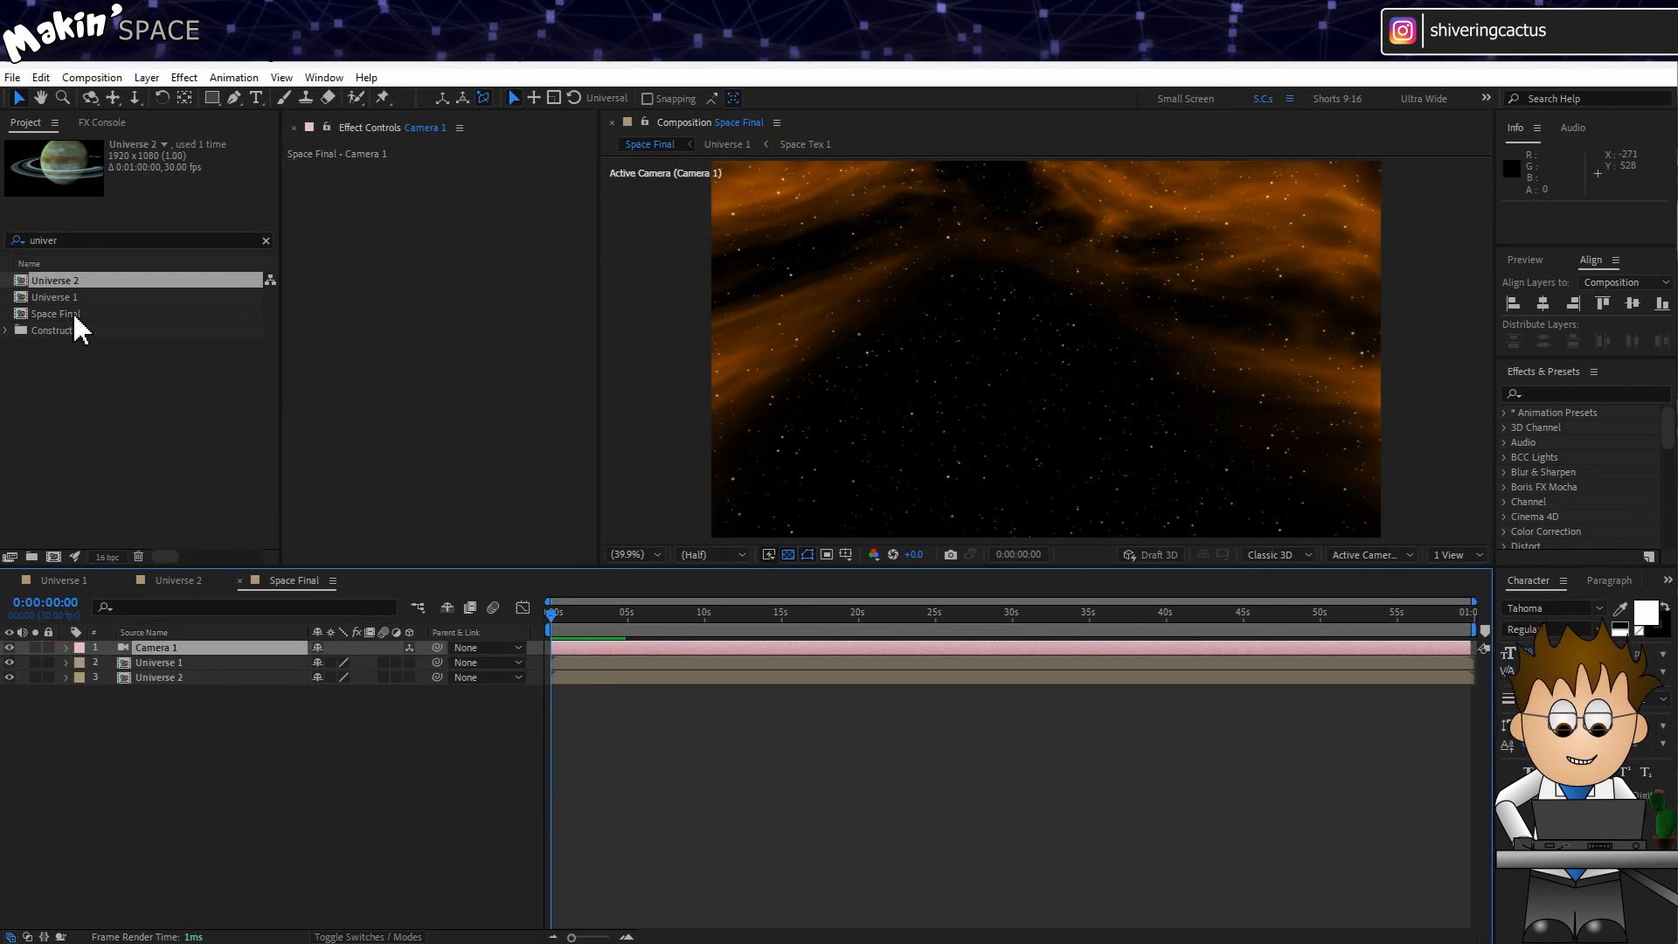
Run the 3D Pre-Compose script on Camera 1 with Link Properties enabled for the camera, keeping the name Camera 1 PreComp.
{"action": "left_click", "coordinate": [12, 78]}
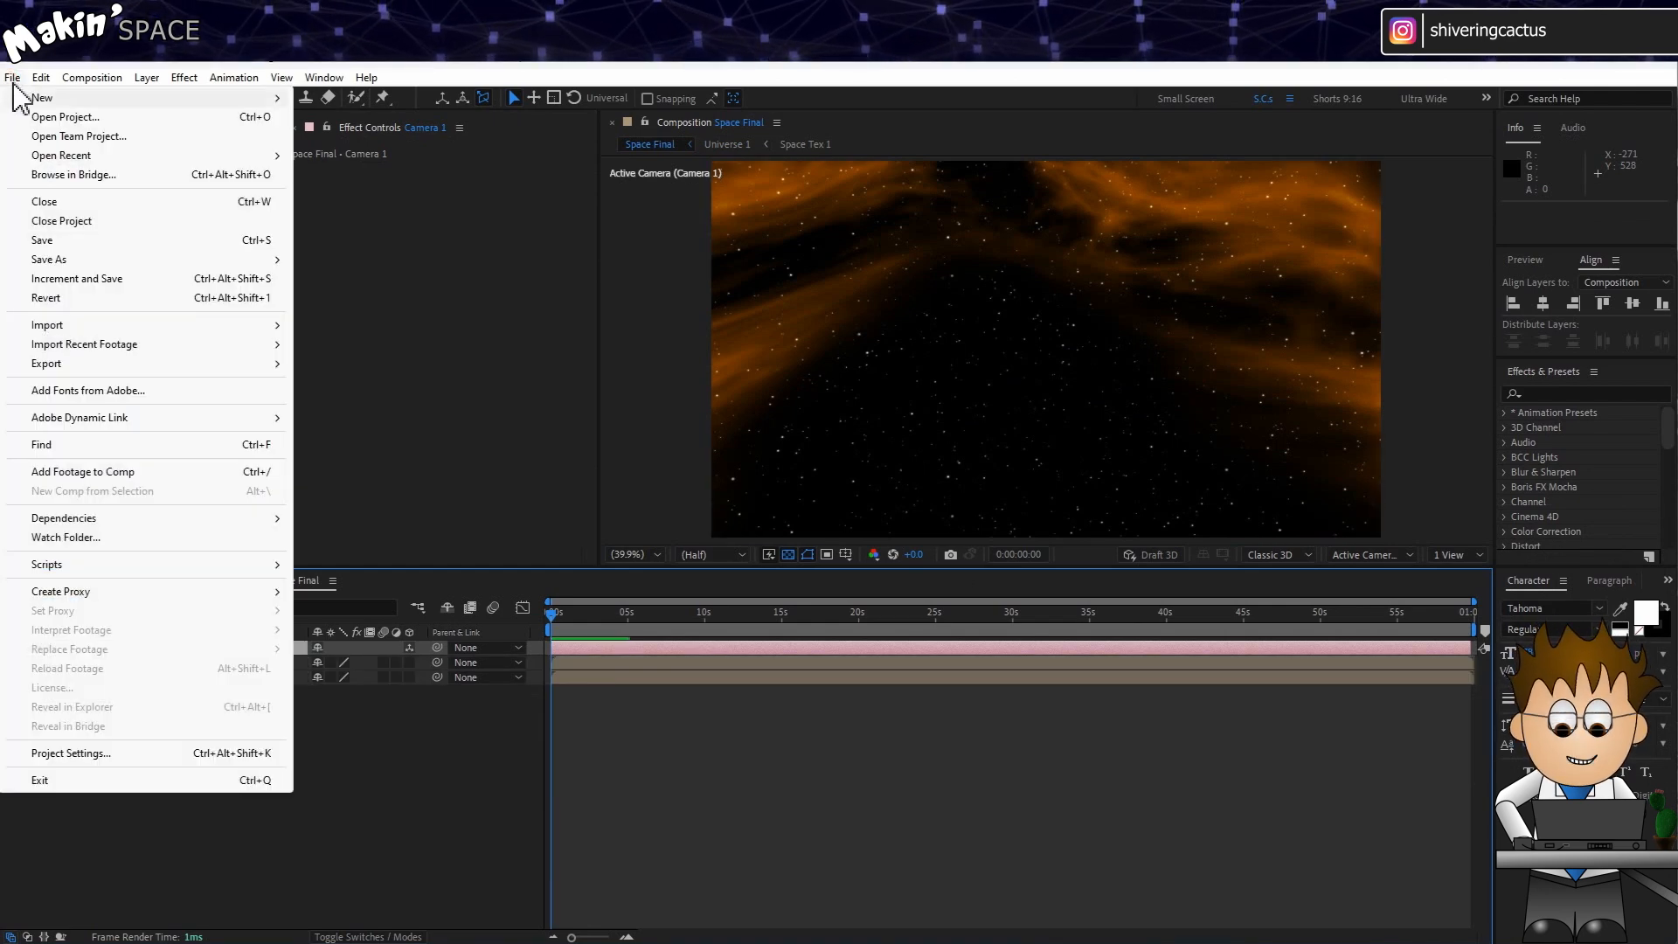
{"action": "mouse_move", "coordinate": [138, 568]}
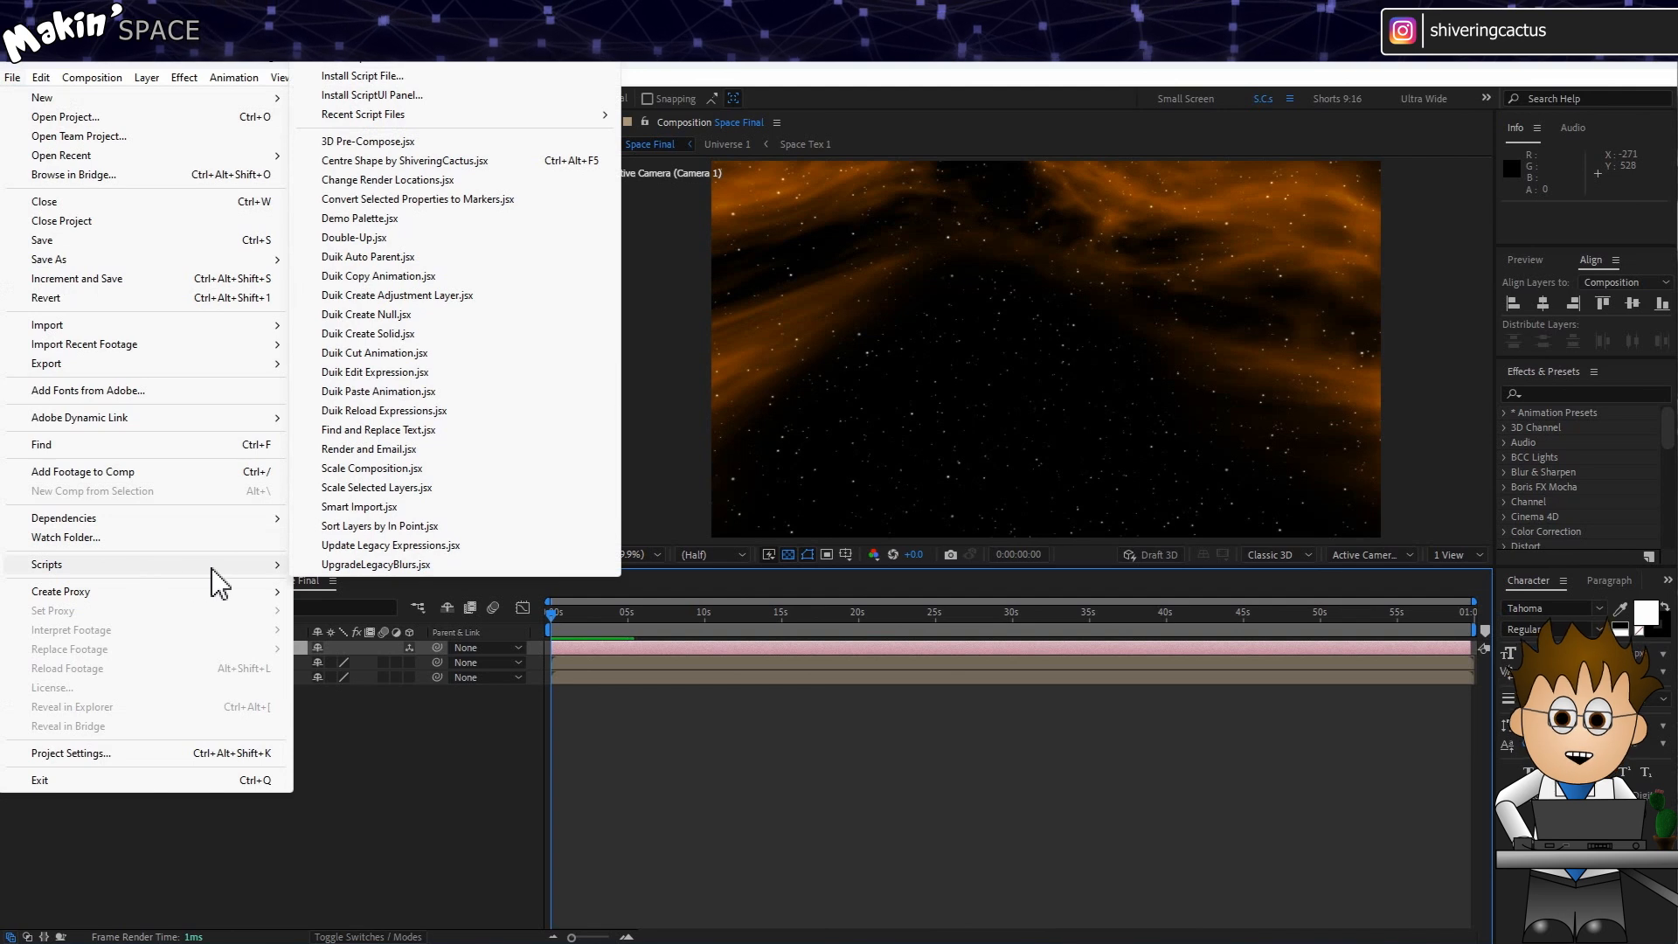
{"action": "left_click", "coordinate": [538, 144]}
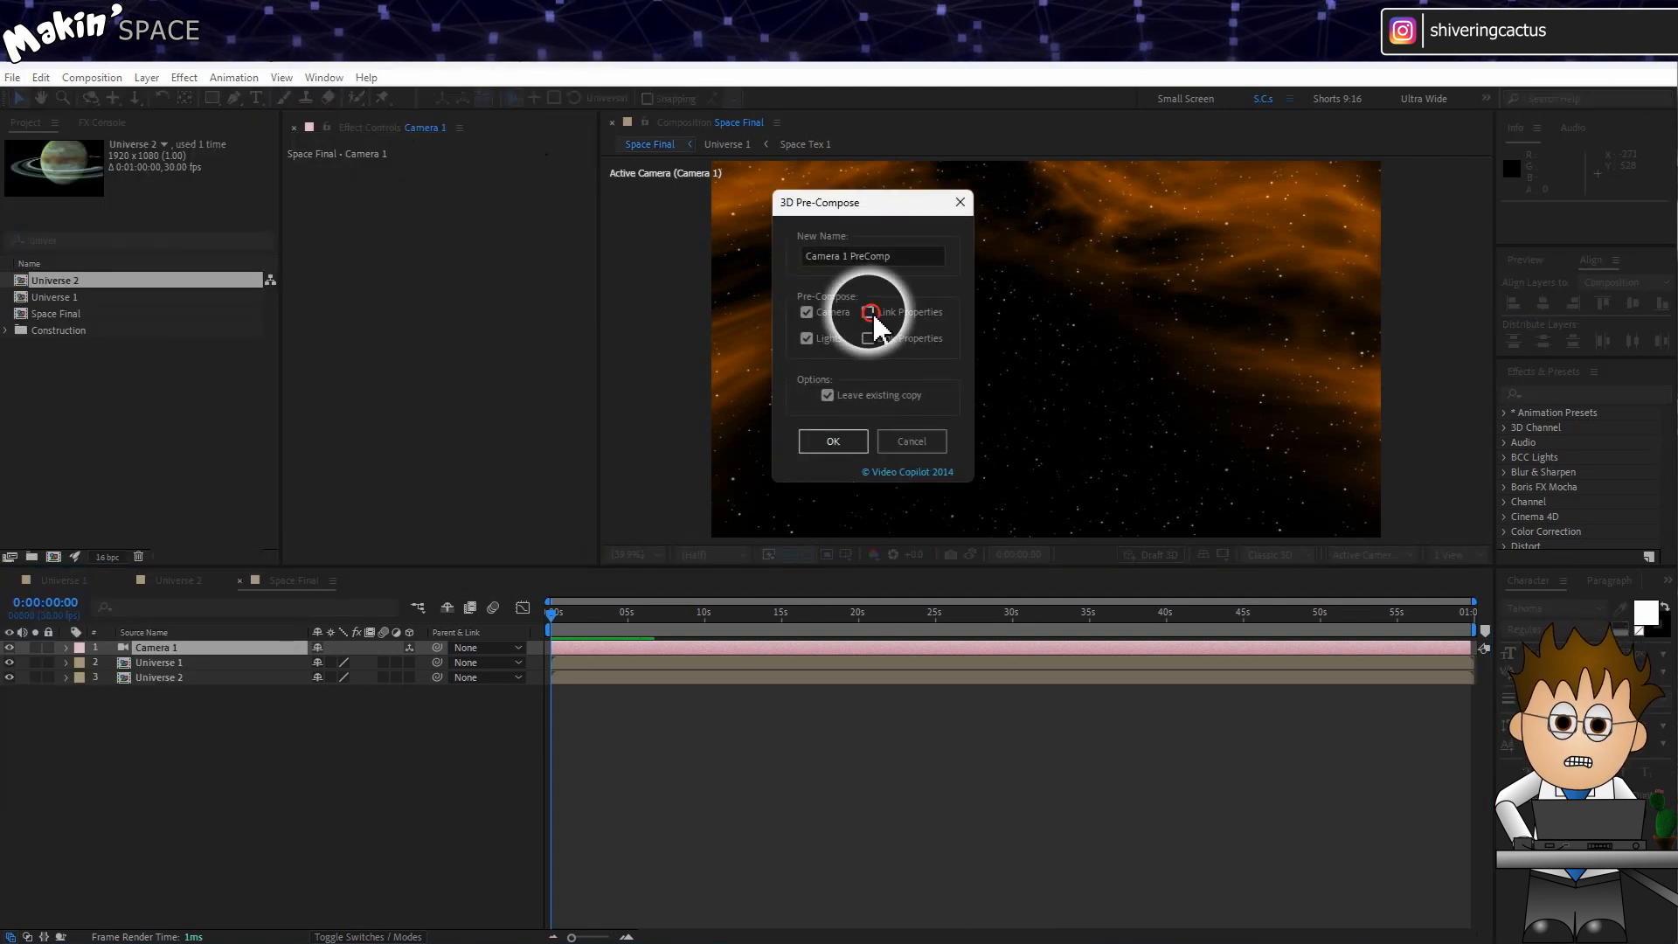
{"action": "left_click", "coordinate": [870, 313]}
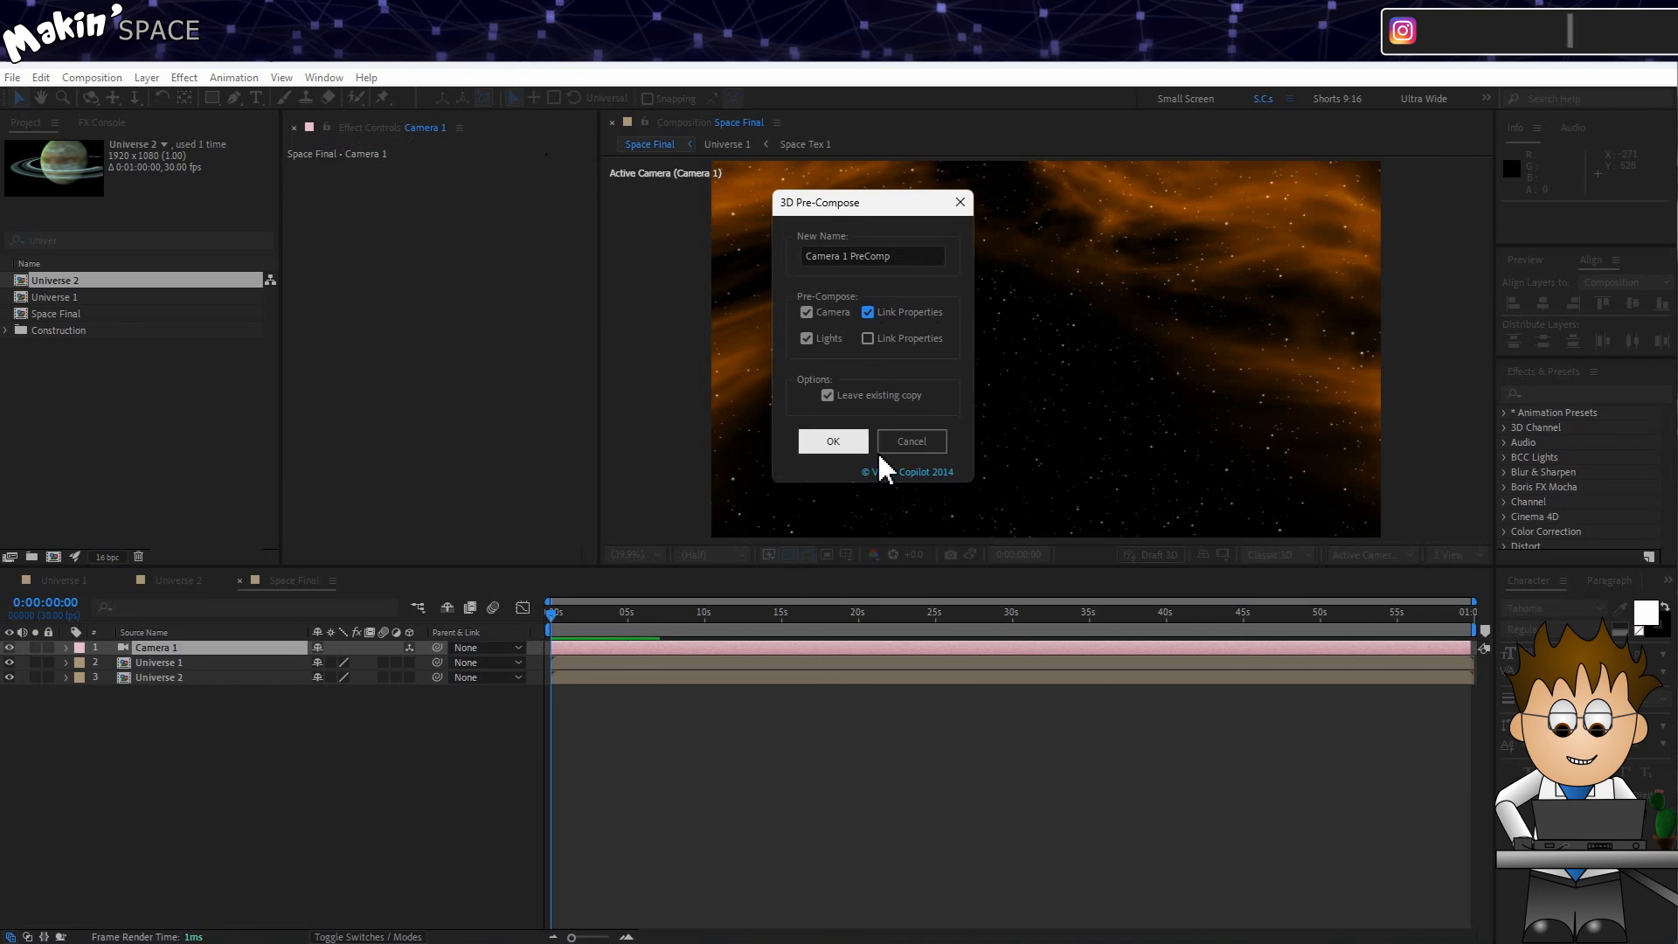
{"action": "left_click", "coordinate": [834, 441]}
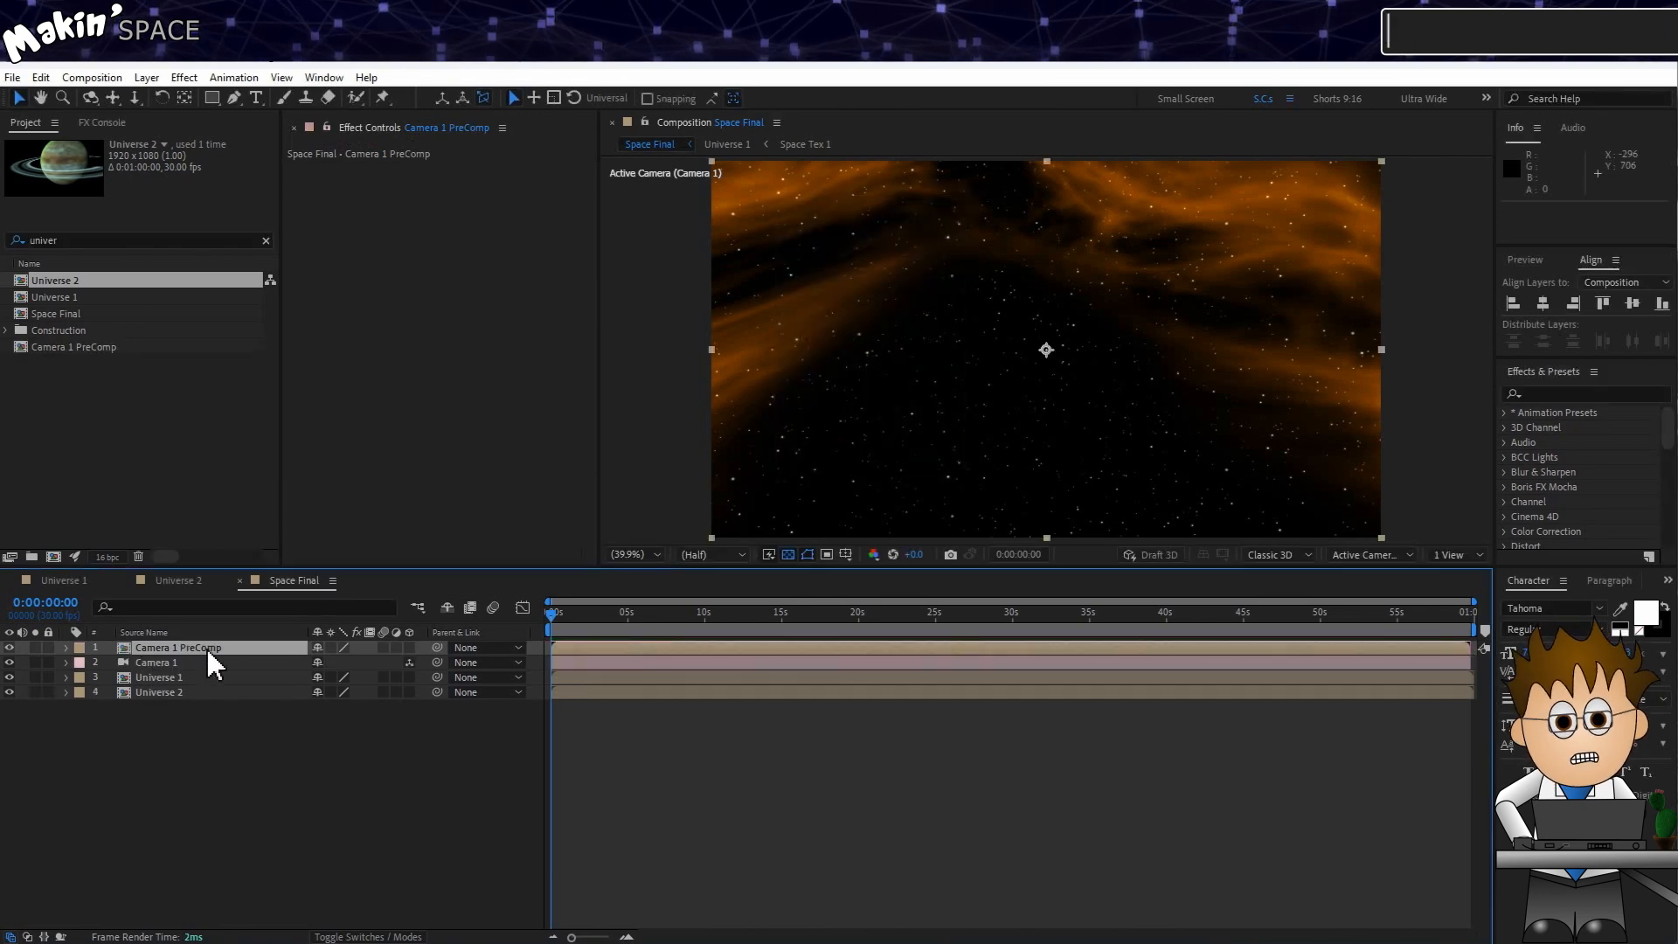
Open the Camera 1 PreComp composition and reveal the Position property of both Camera 1 and Camera 2.
{"action": "double_click", "coordinate": [234, 646]}
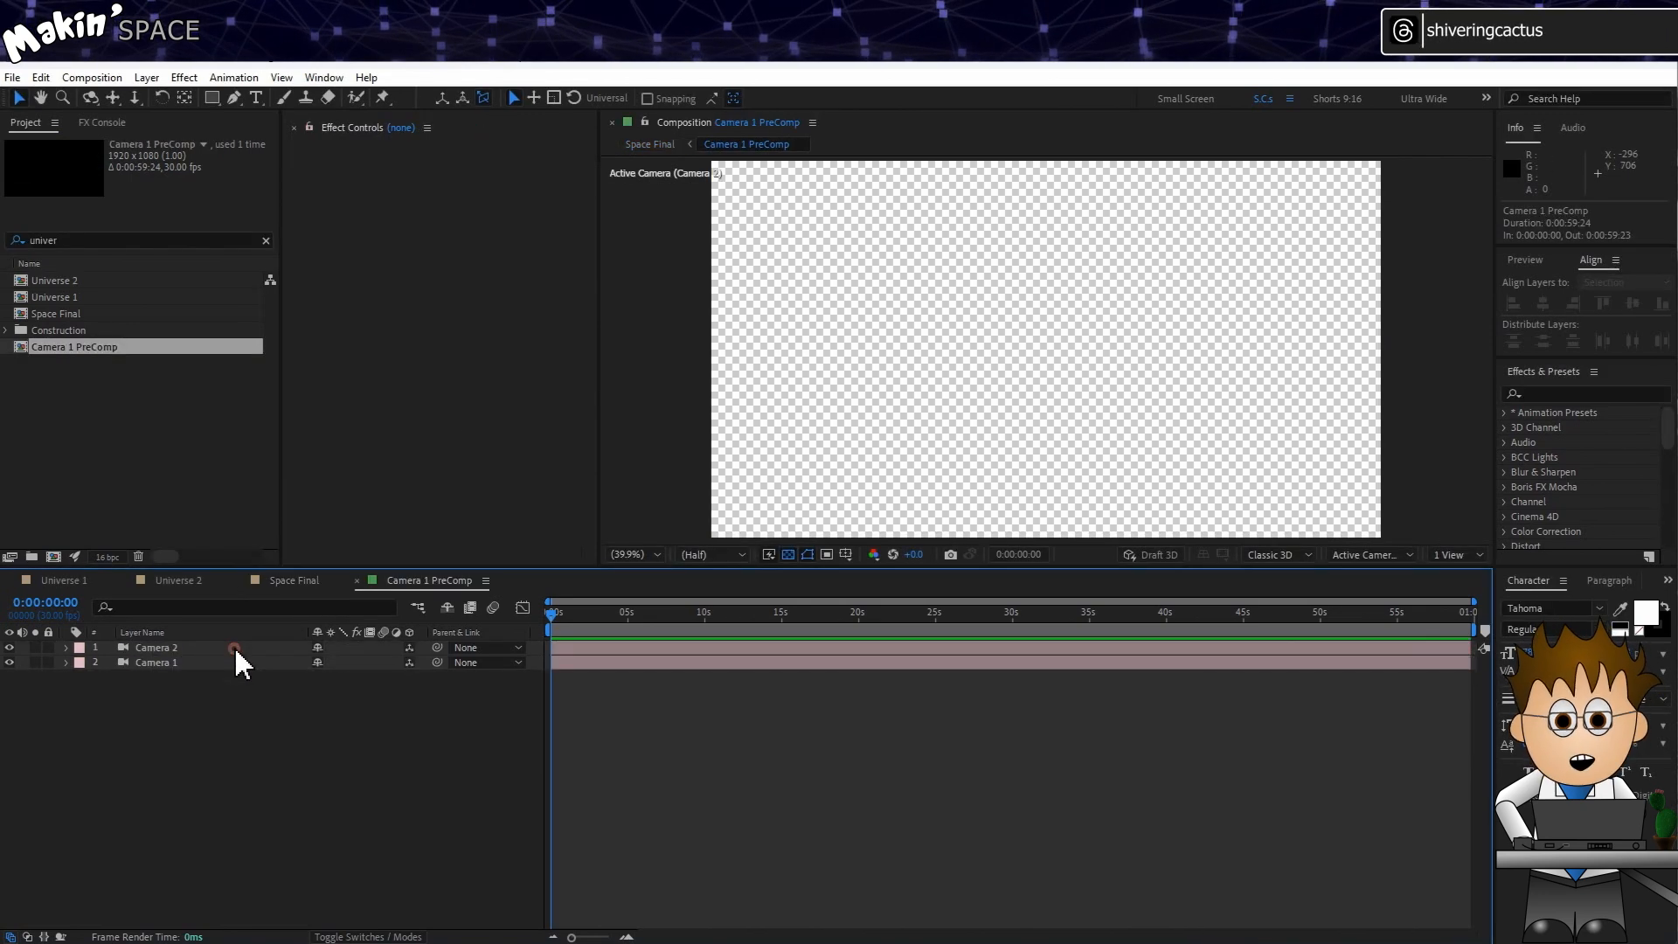
{"action": "key", "text": "p"}
{"action": "left_click", "coordinate": [238, 662]}
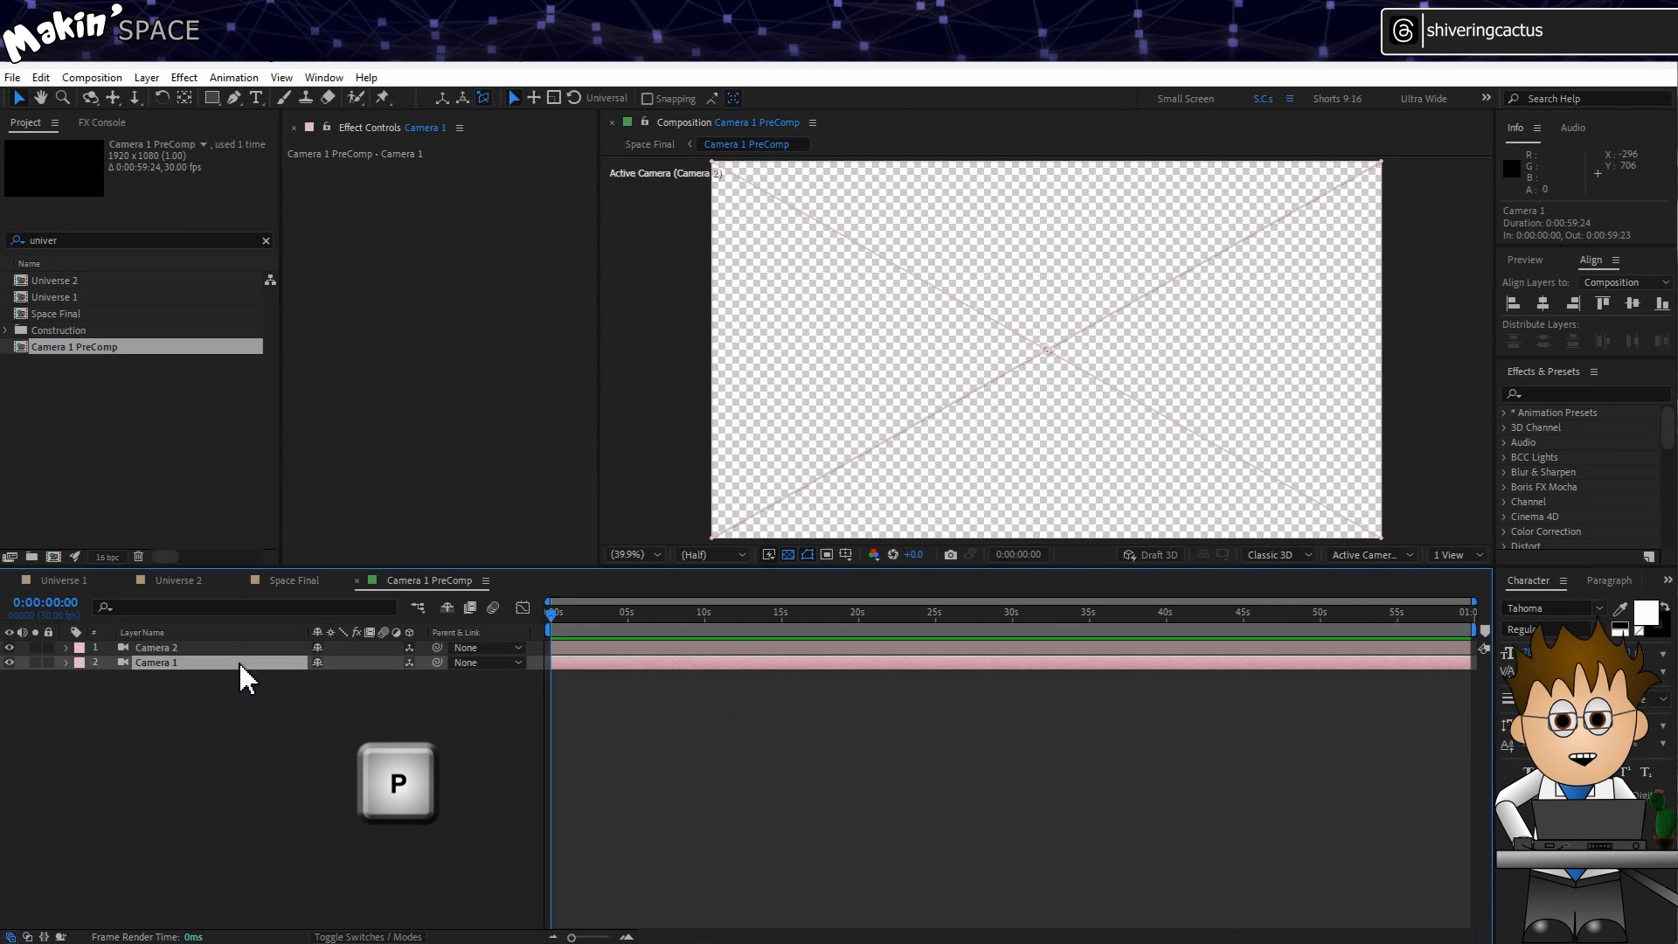
{"action": "key", "text": "p"}
{"action": "left_click", "coordinate": [238, 643]}
{"action": "key", "text": "p"}
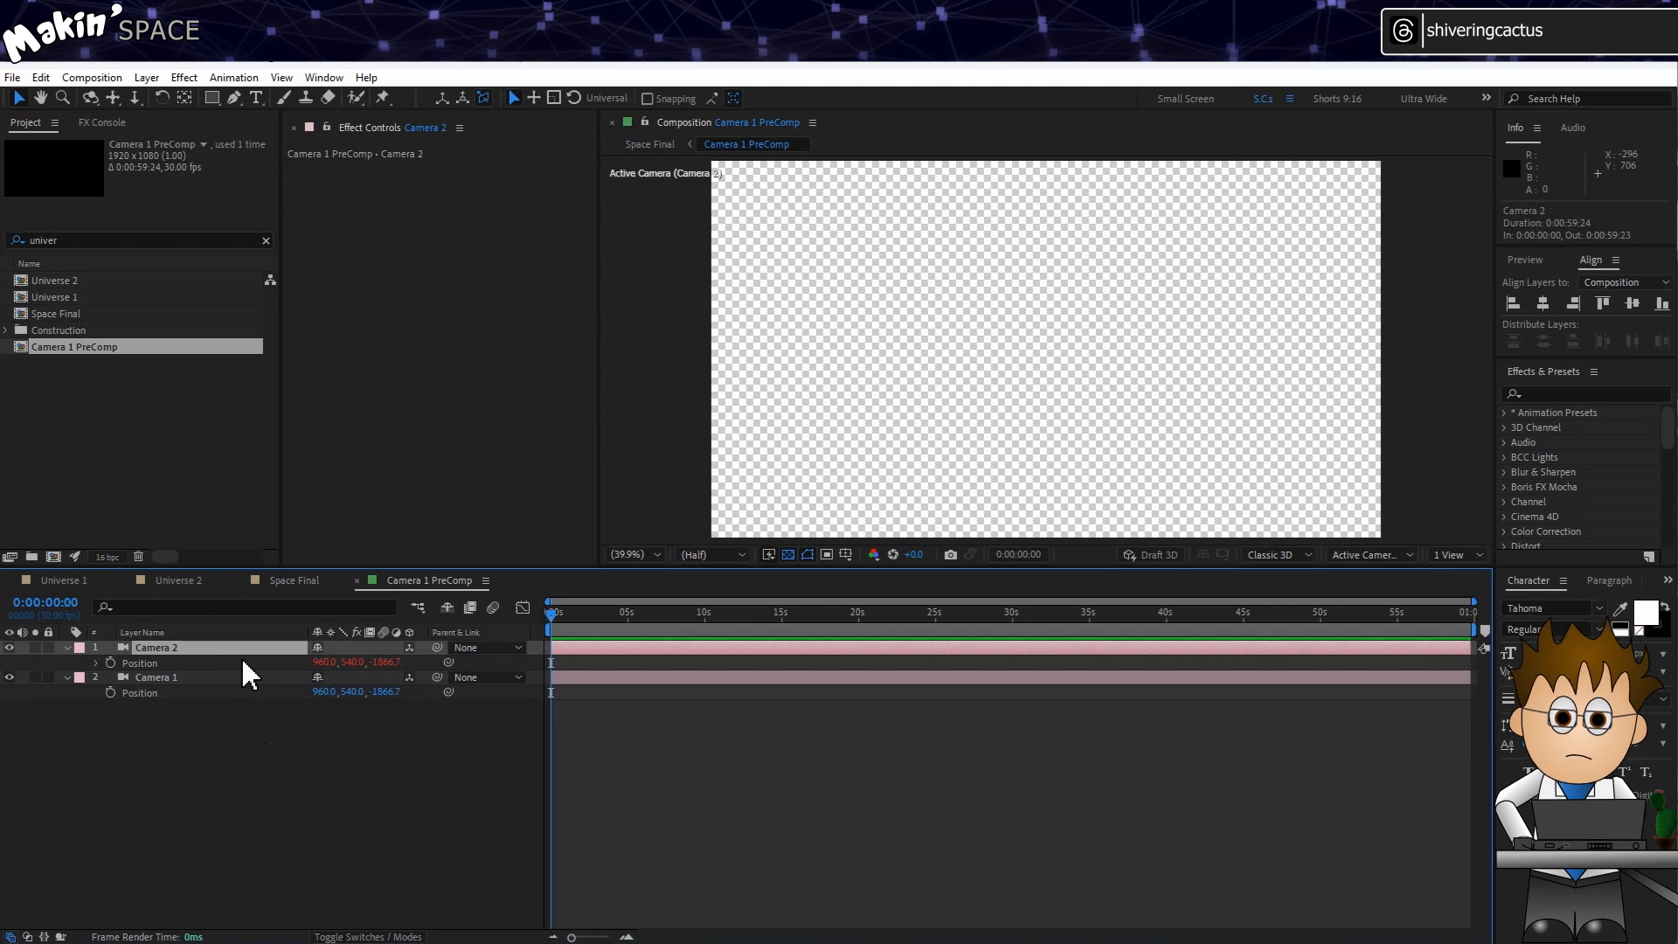
Copy Camera 2 from the pre-comp into the Universe 1 composition and remove the old Camera 1 there.
{"action": "key", "text": "ctrl+c"}
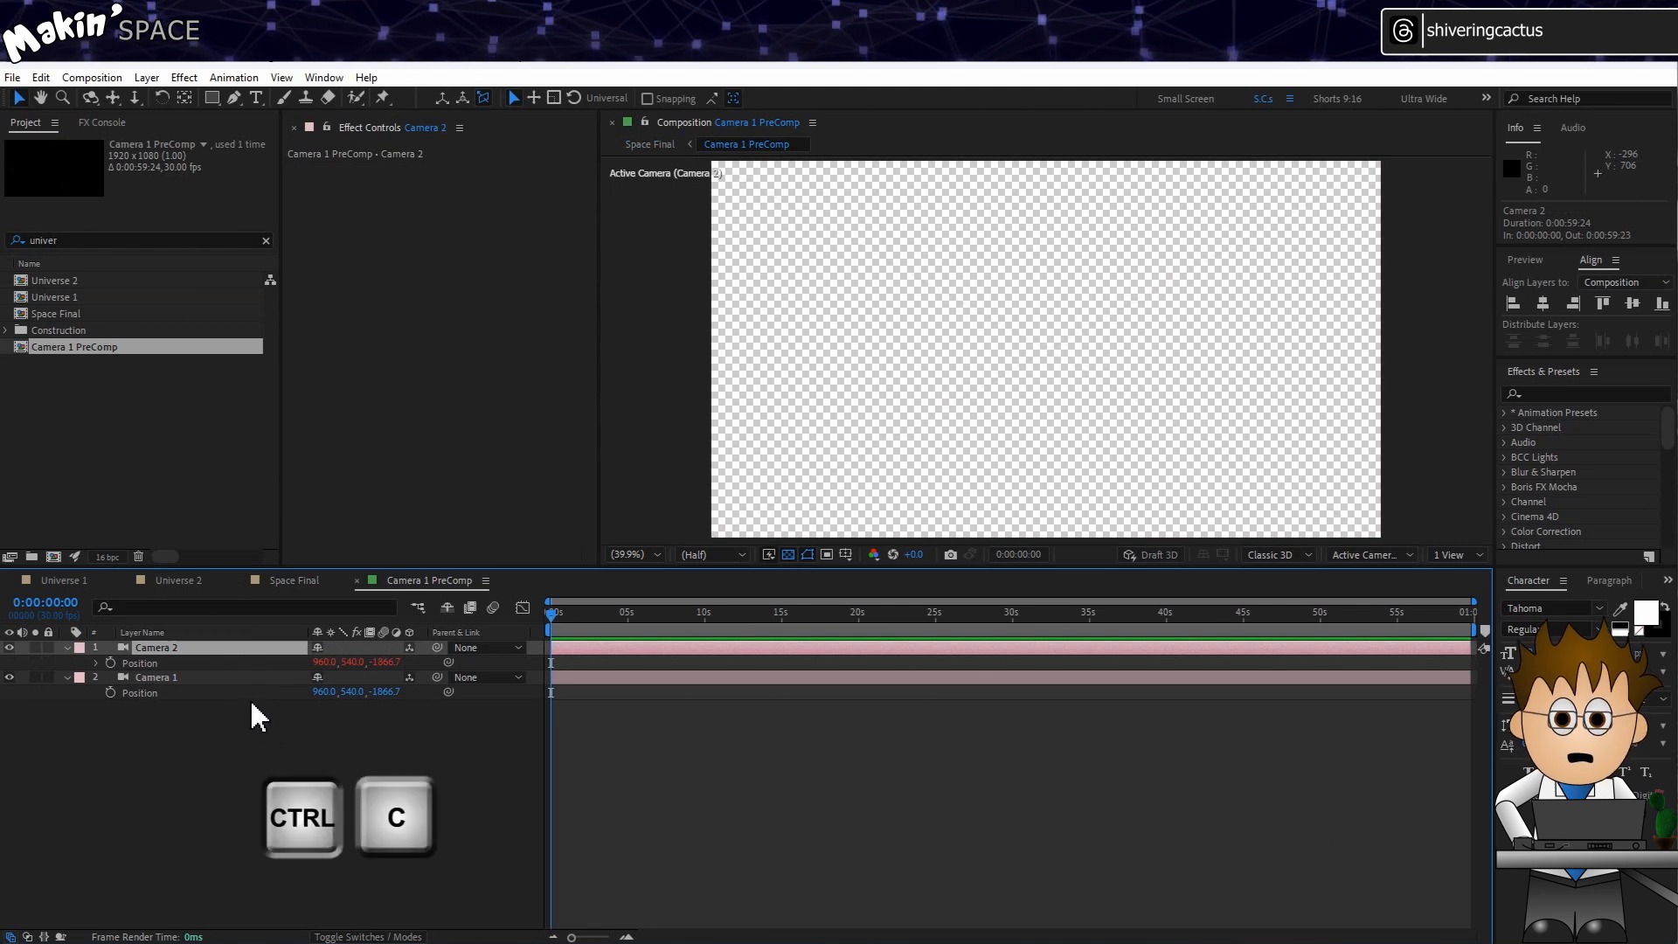
{"action": "key", "text": "ctrl+c"}
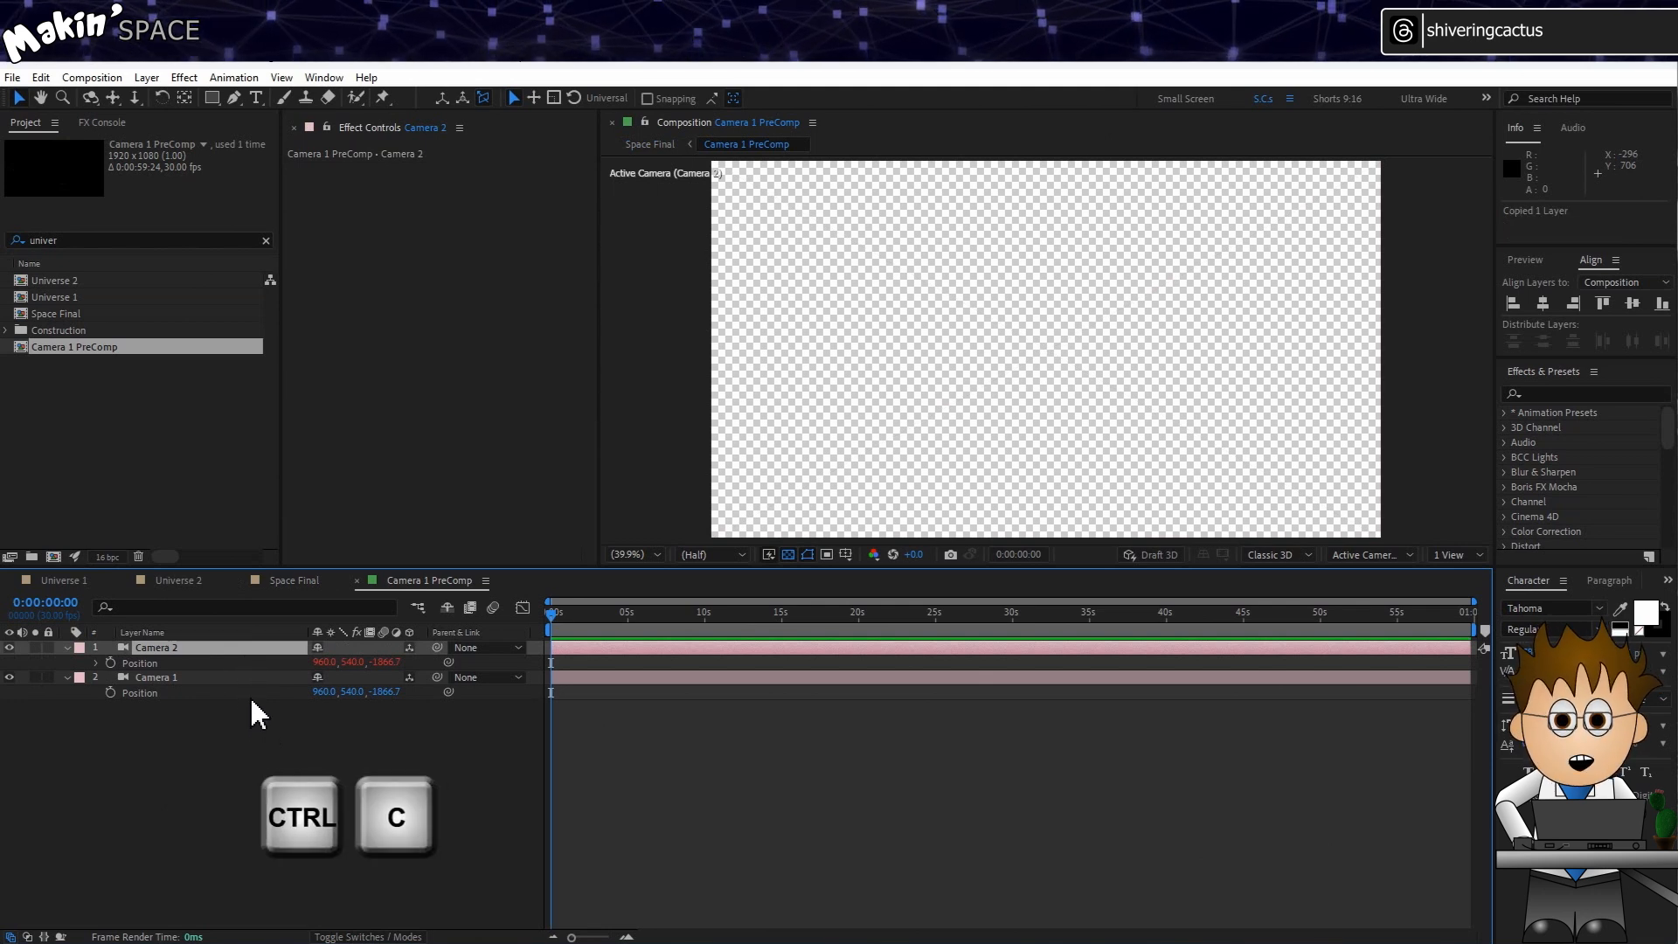
{"action": "left_click", "coordinate": [357, 580]}
{"action": "key", "text": "ctrl+v"}
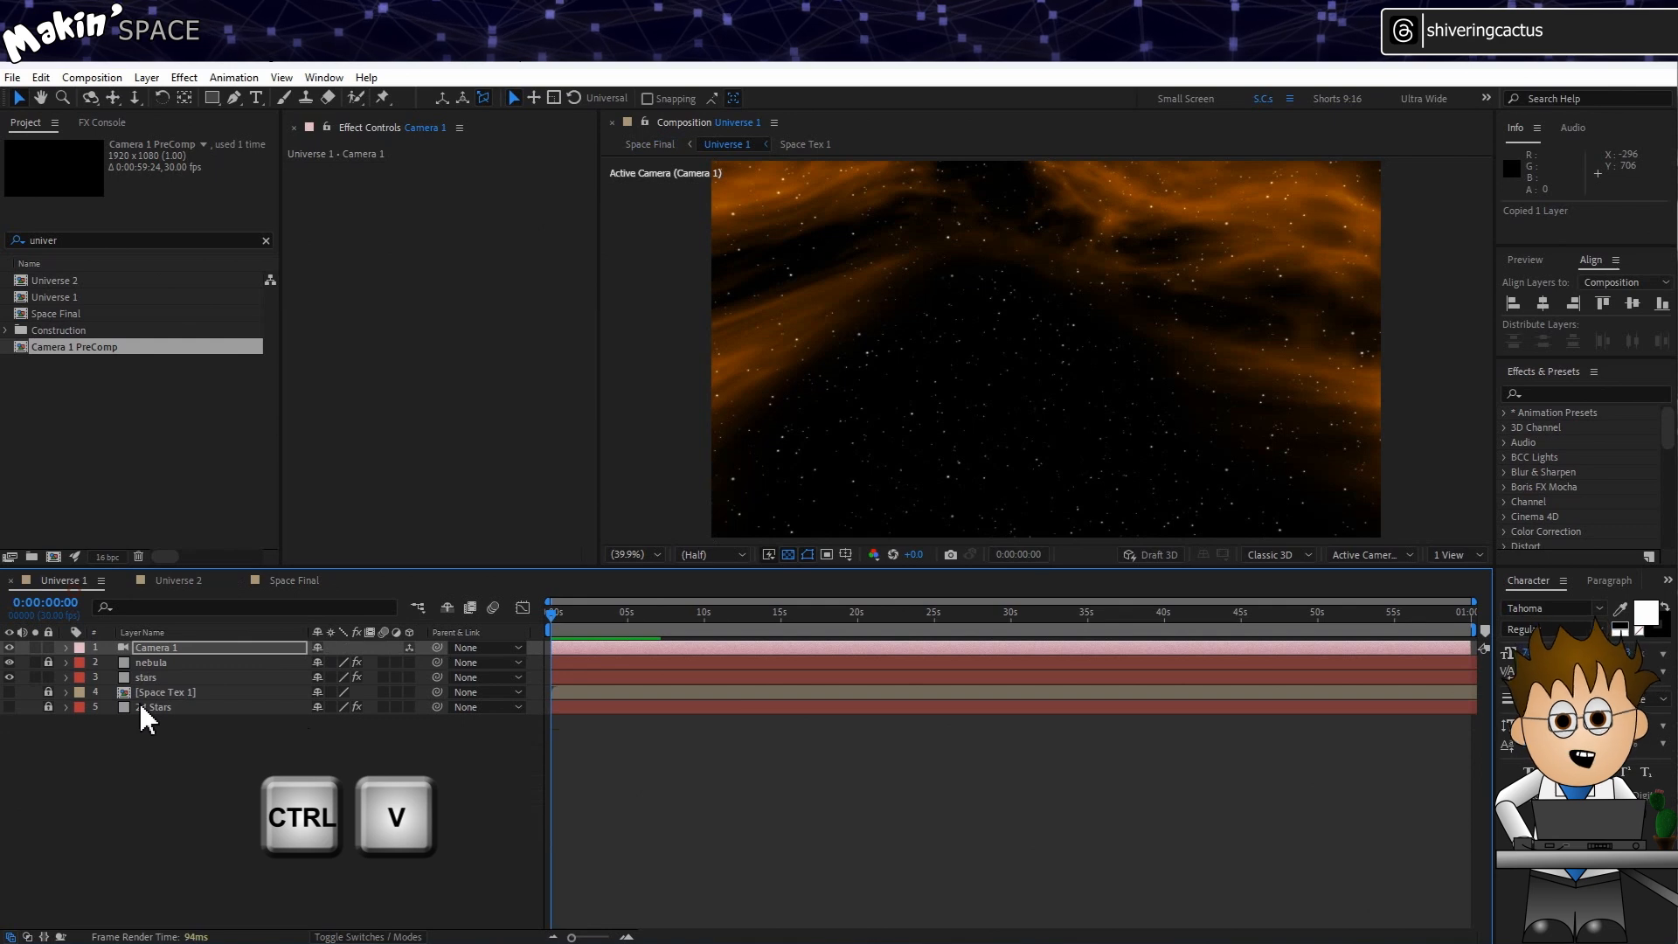
{"action": "key", "text": "ctrl+v"}
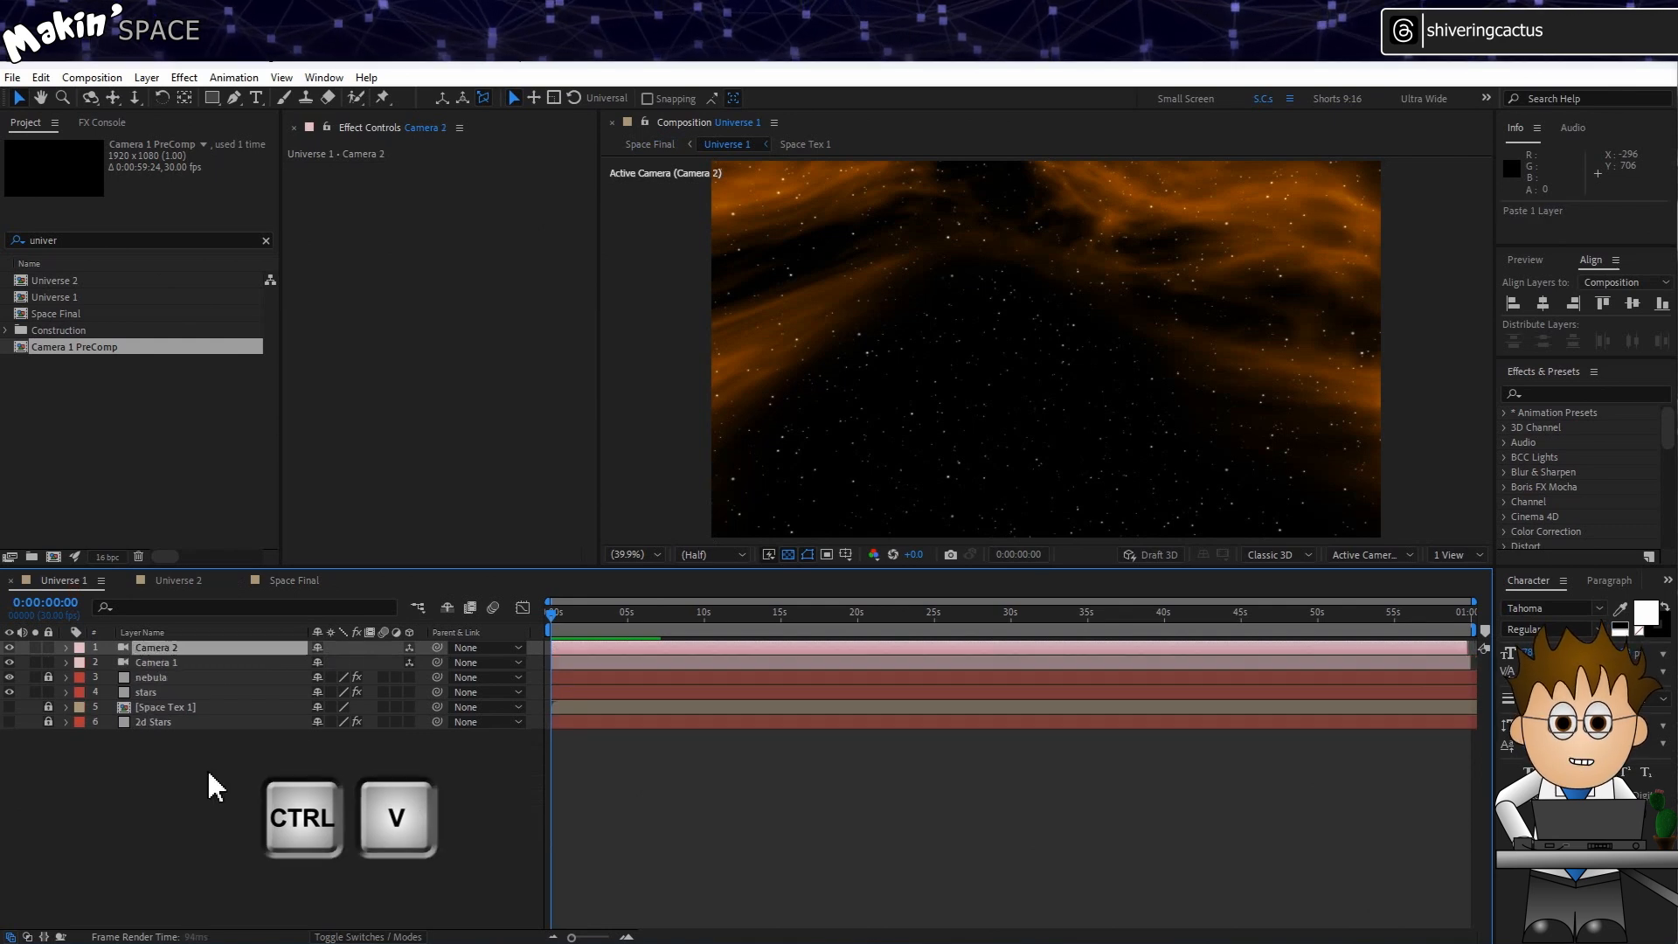
{"action": "left_click", "coordinate": [206, 661]}
{"action": "key", "text": "ctrl+x"}
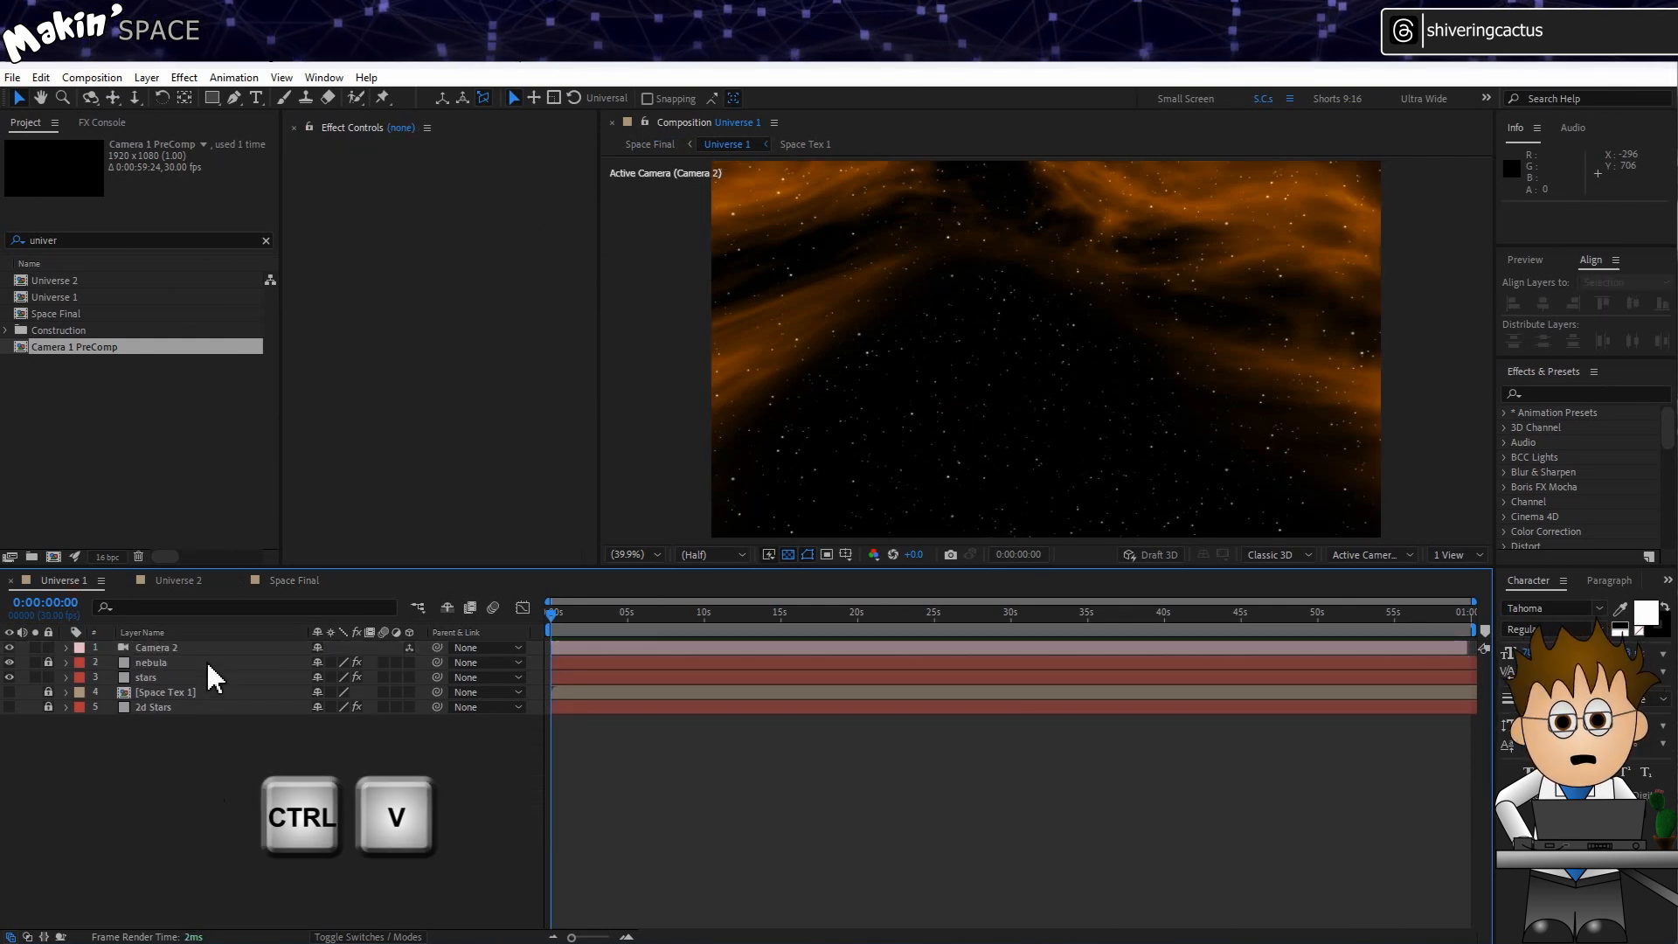
Paste Camera 2 into Universe 2, move it above all other layers and delete the old Camera 1.
{"action": "left_click", "coordinate": [192, 580]}
{"action": "key", "text": "ctrl+v"}
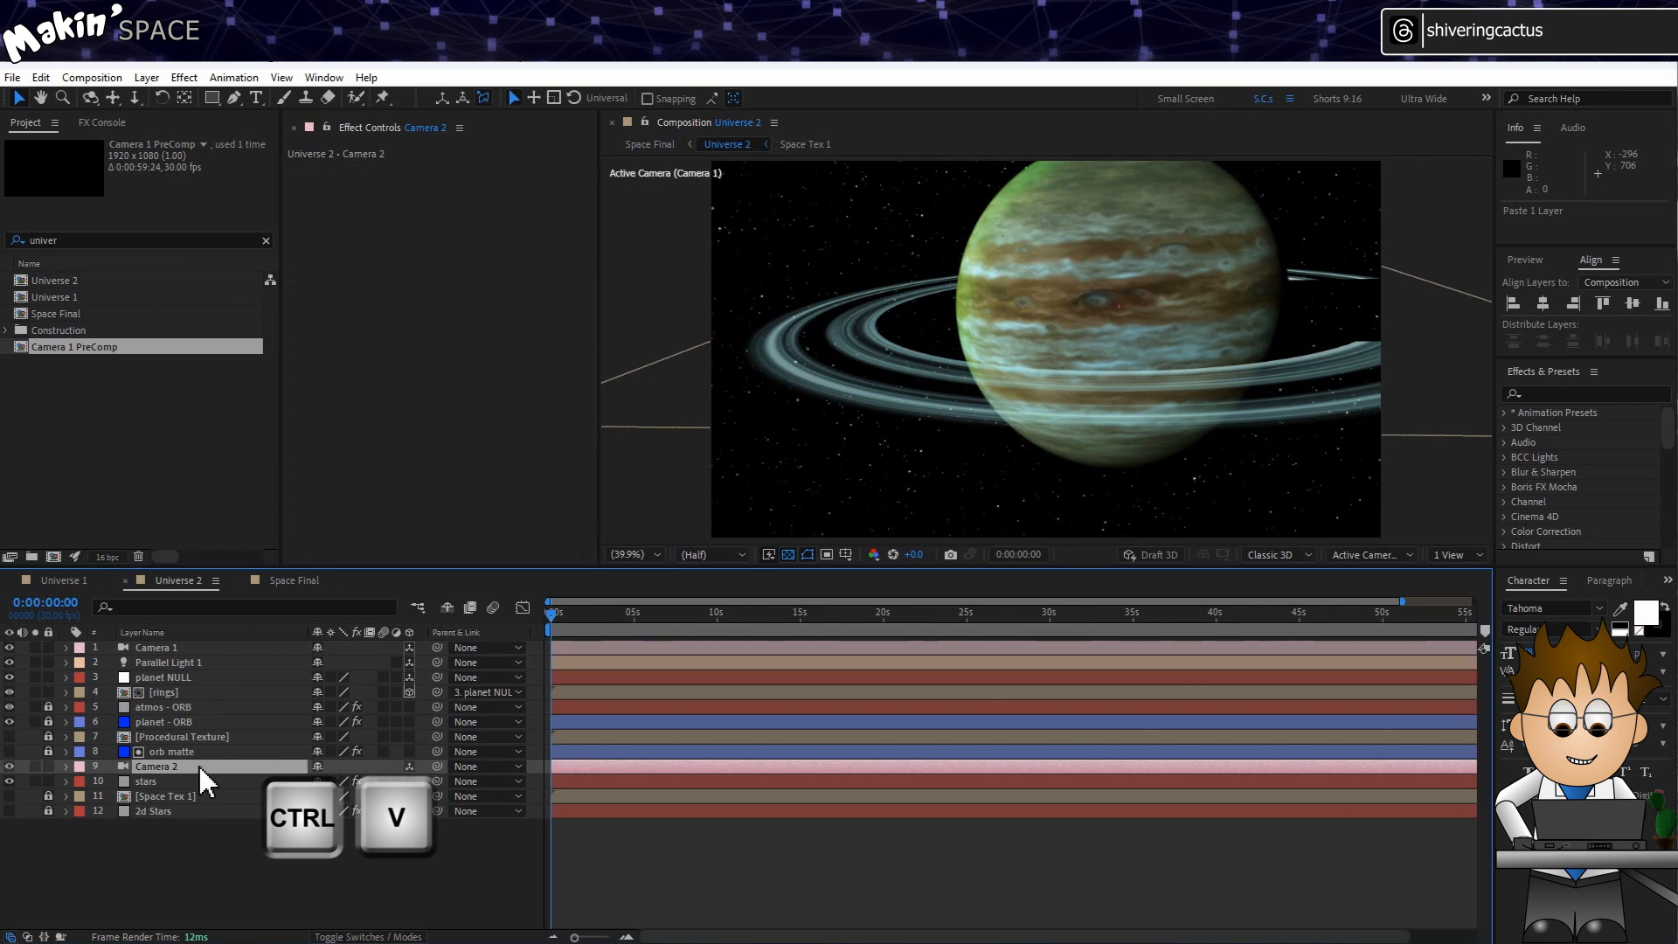
{"action": "left_click_drag", "start_coordinate": [198, 763], "coordinate": [205, 648]}
{"action": "left_click", "coordinate": [192, 664]}
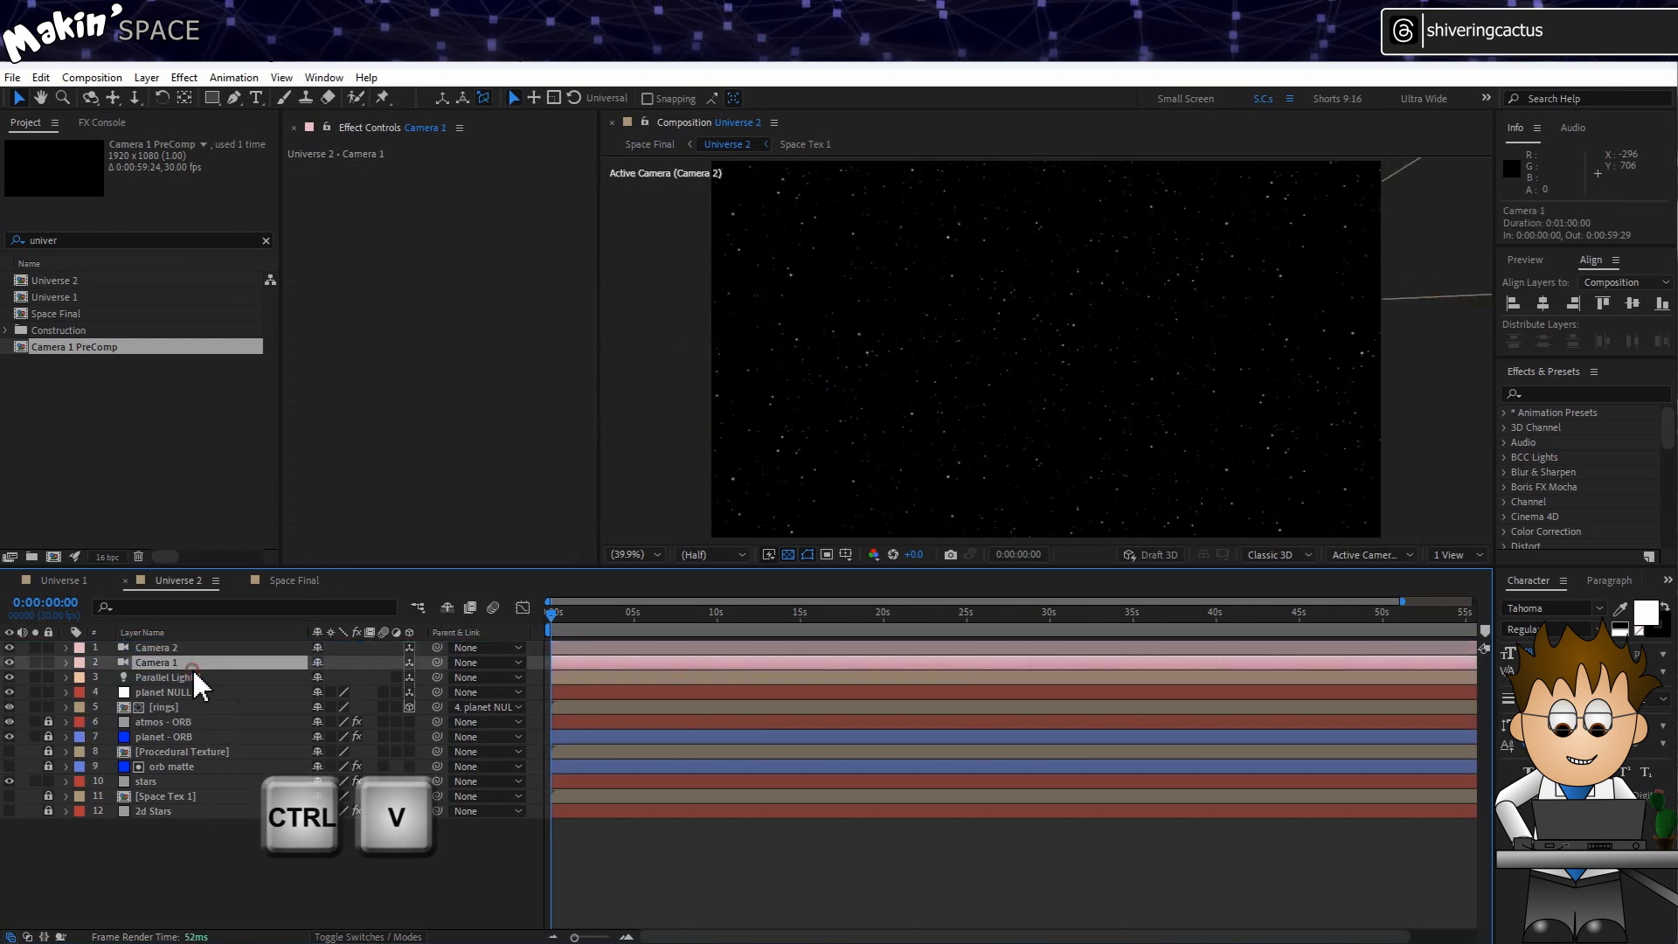
{"action": "key", "text": "Delete"}
Return to Space Final and orbit Camera 1 with the Universe 1 layer shown and hidden to check both linked universes.
{"action": "left_click", "coordinate": [293, 580]}
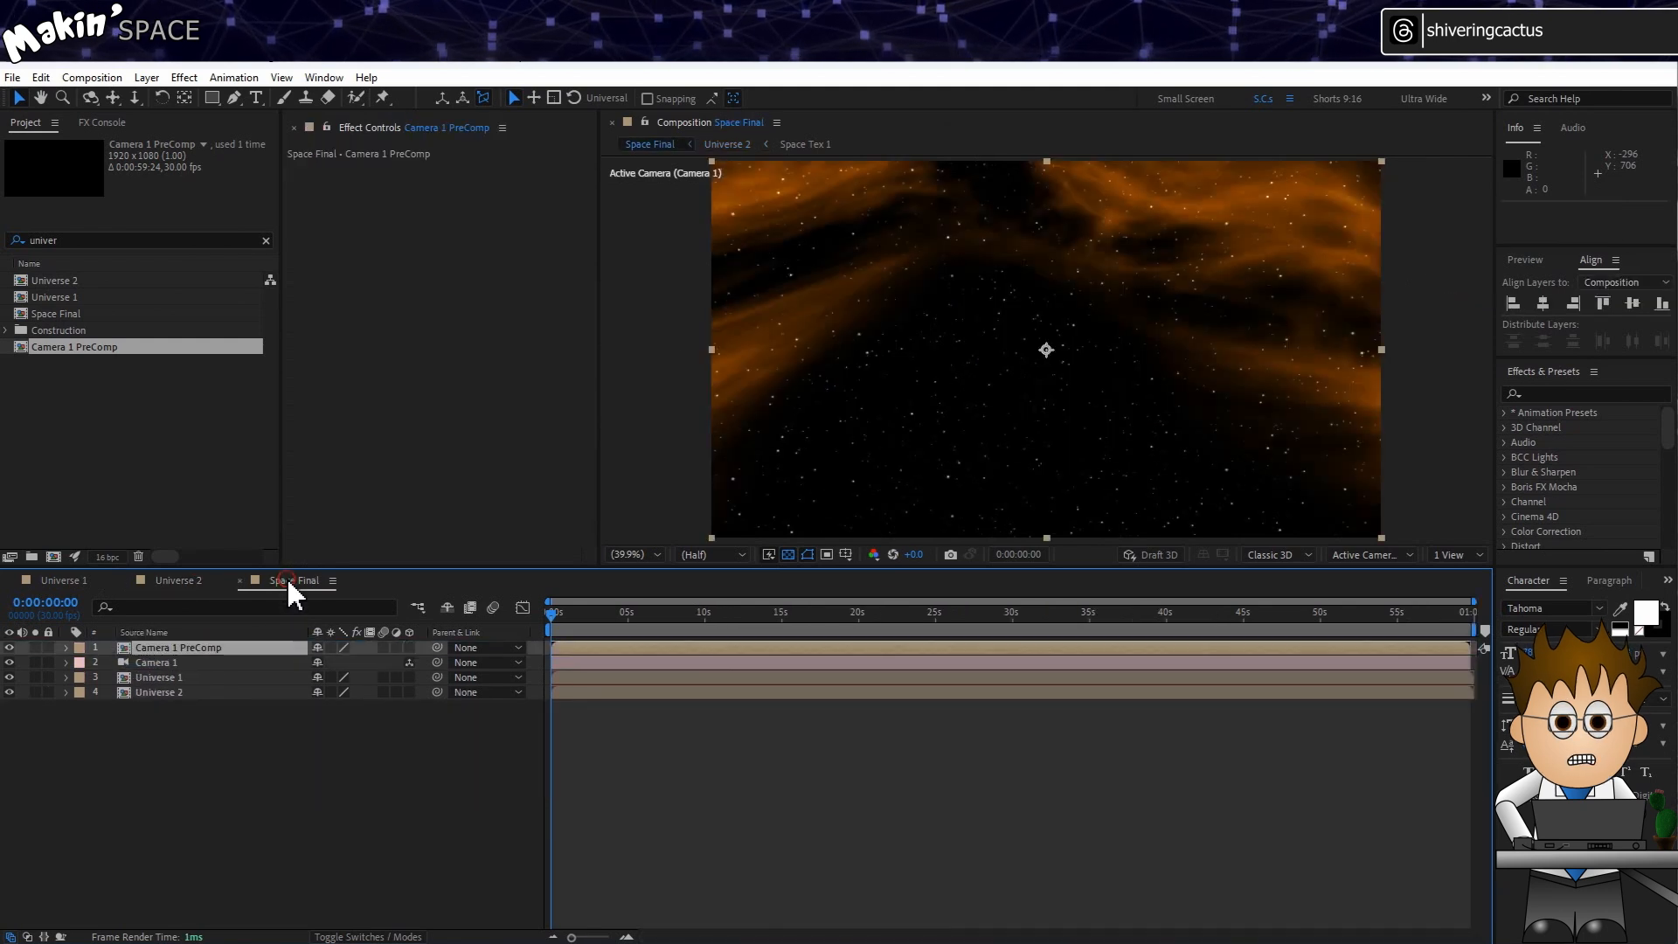
{"action": "left_click", "coordinate": [90, 97]}
{"action": "left_click_drag", "start_coordinate": [817, 281], "coordinate": [951, 262]}
{"action": "left_click", "coordinate": [10, 677]}
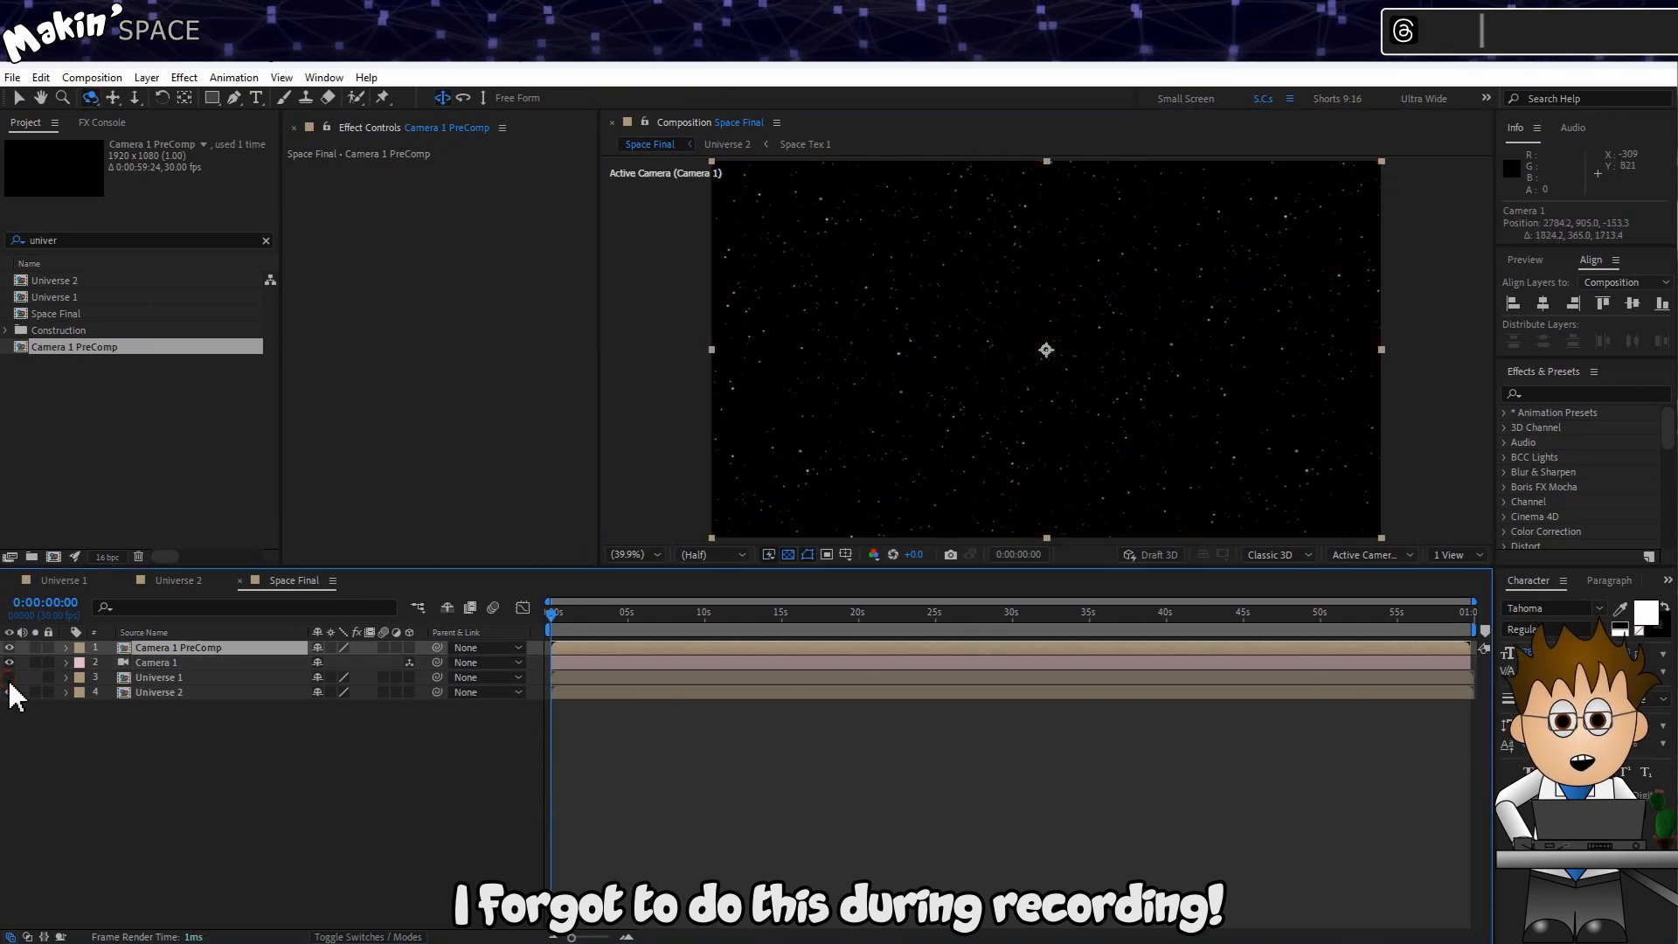
{"action": "mouse_move", "coordinate": [982, 401]}
{"action": "left_mouse_down"}
{"action": "mouse_move", "coordinate": [1068, 401]}
{"action": "mouse_move", "coordinate": [1081, 378]}
{"action": "left_mouse_up"}
{"action": "left_click", "coordinate": [87, 757]}
{"action": "left_click", "coordinate": [11, 675]}
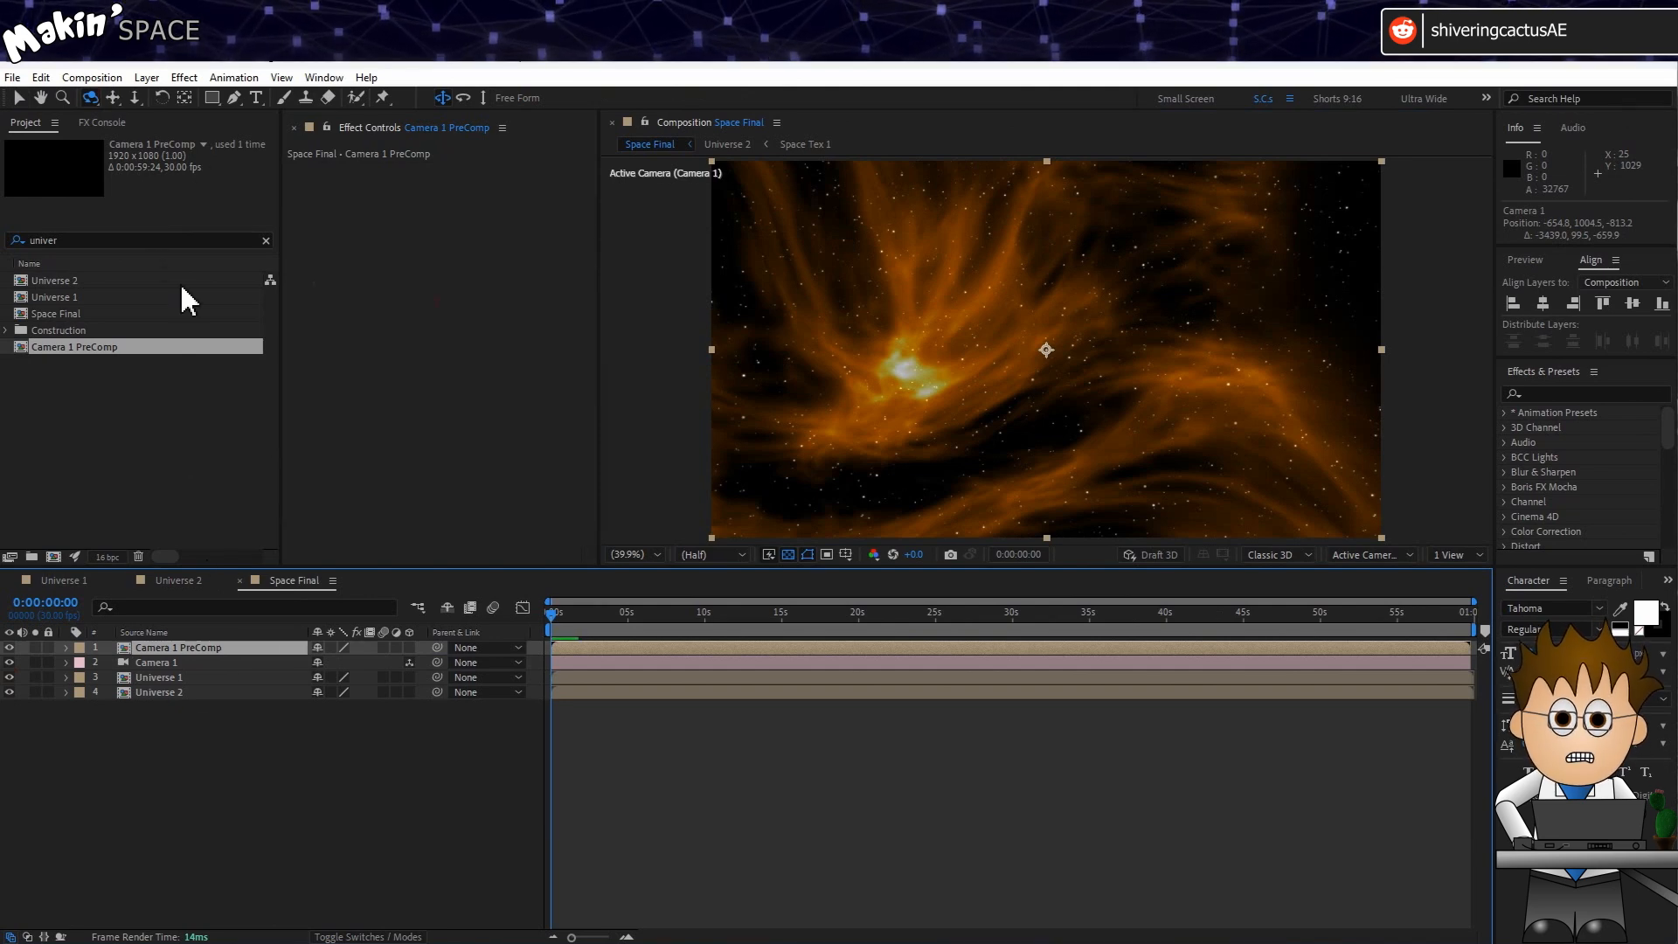
Create a new magenta solid (D800FF) at composition size in Space Final.
{"action": "left_click", "coordinate": [149, 77]}
{"action": "mouse_move", "coordinate": [162, 97]}
{"action": "left_click", "coordinate": [468, 116]}
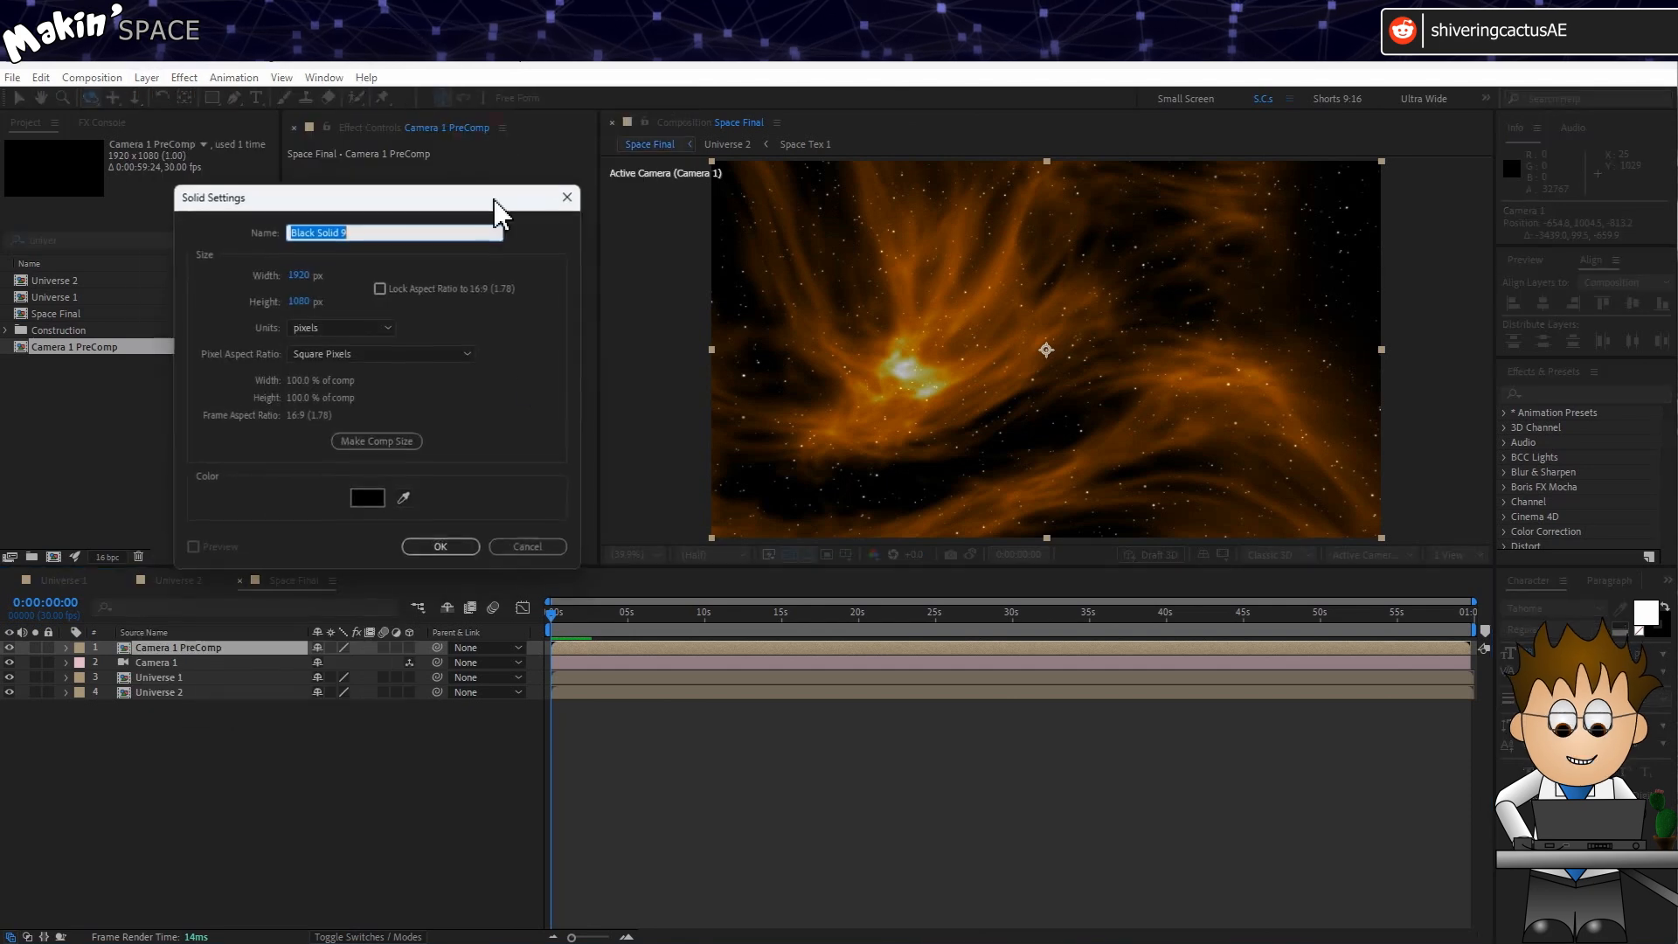
{"action": "left_click", "coordinate": [354, 500]}
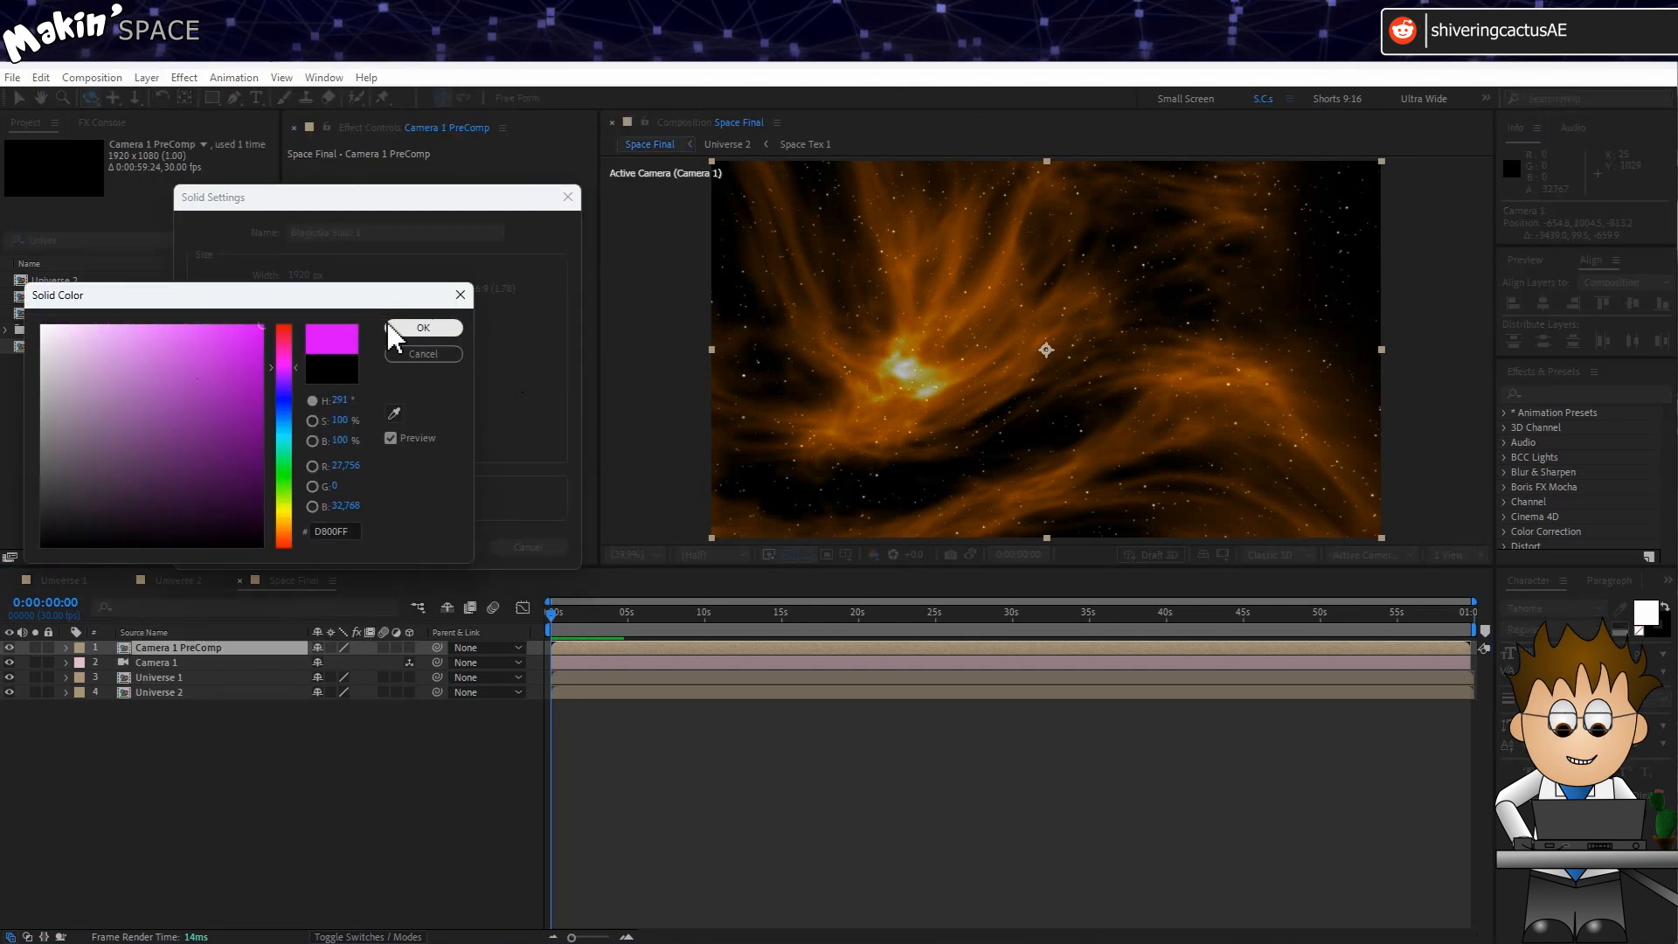
{"action": "left_click", "coordinate": [425, 329]}
{"action": "left_click", "coordinate": [389, 439]}
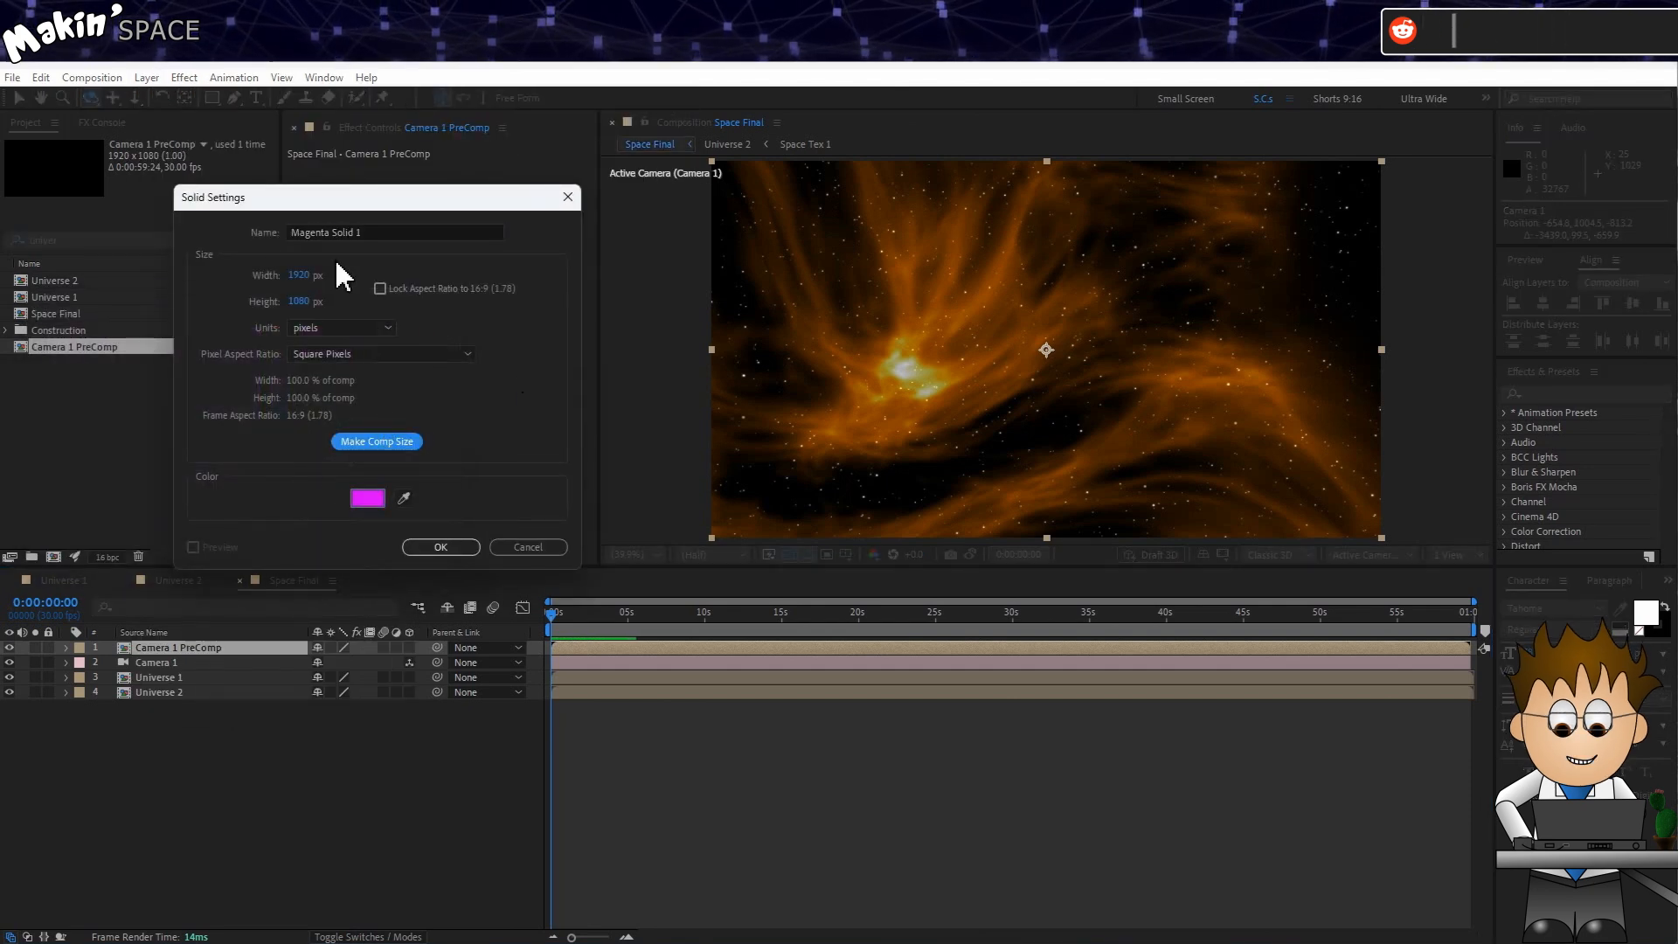
{"action": "left_click", "coordinate": [441, 547]}
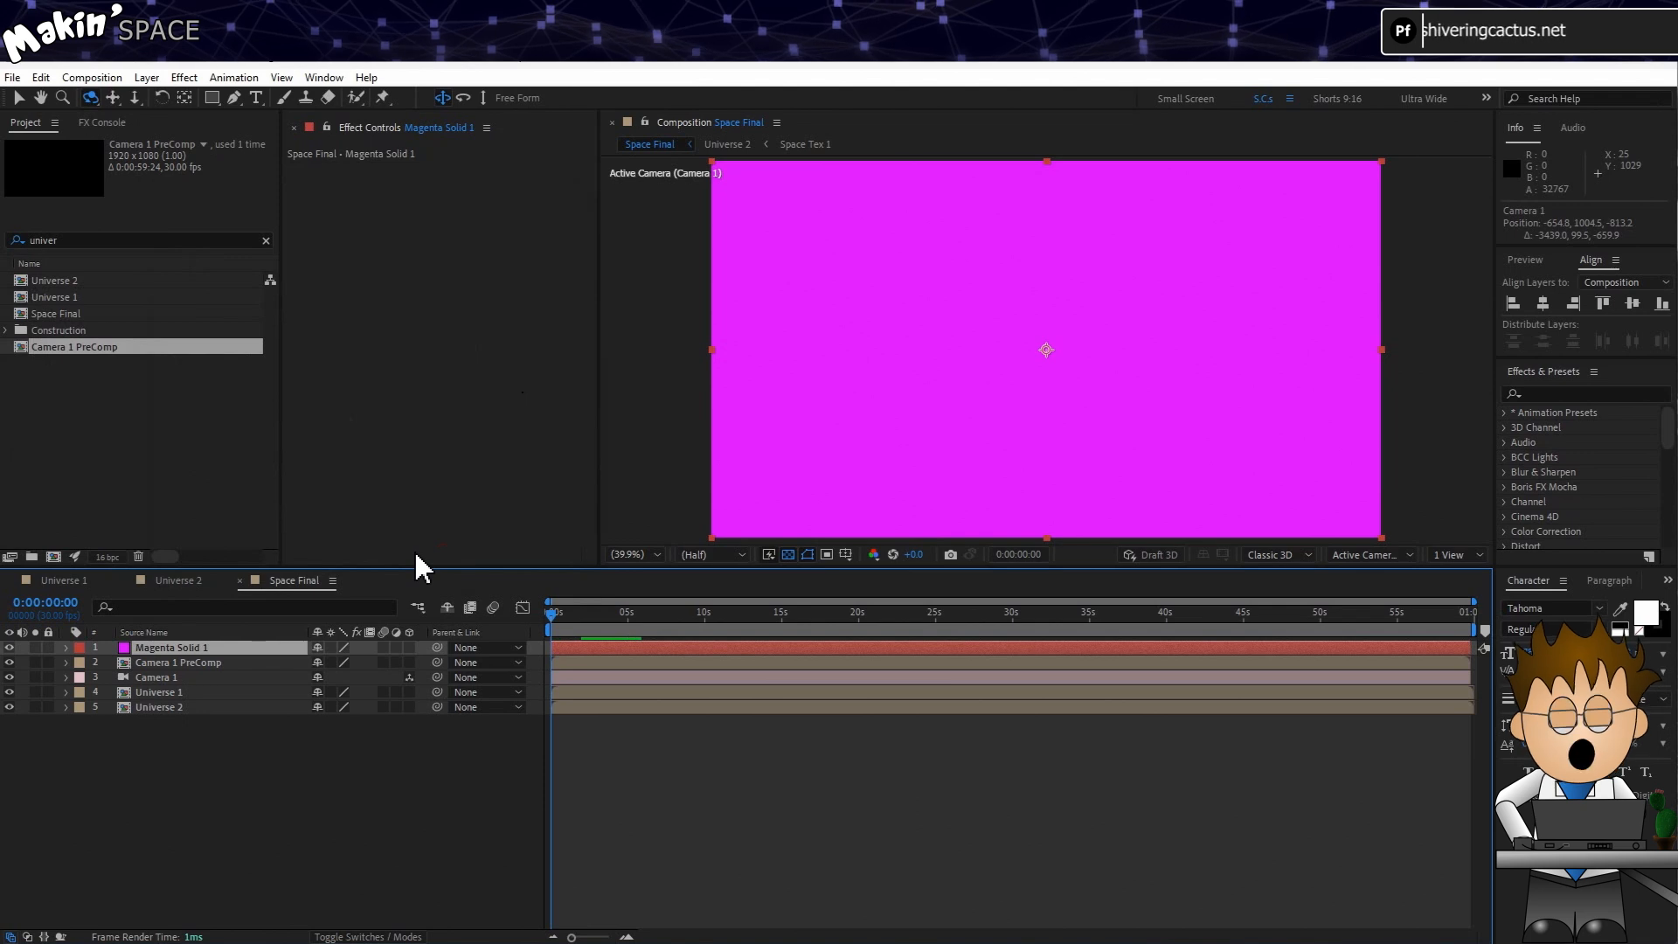
Add a full-height, perfectly circular mask to the magenta solid with the Ellipse tool.
{"action": "key", "text": "shift"}
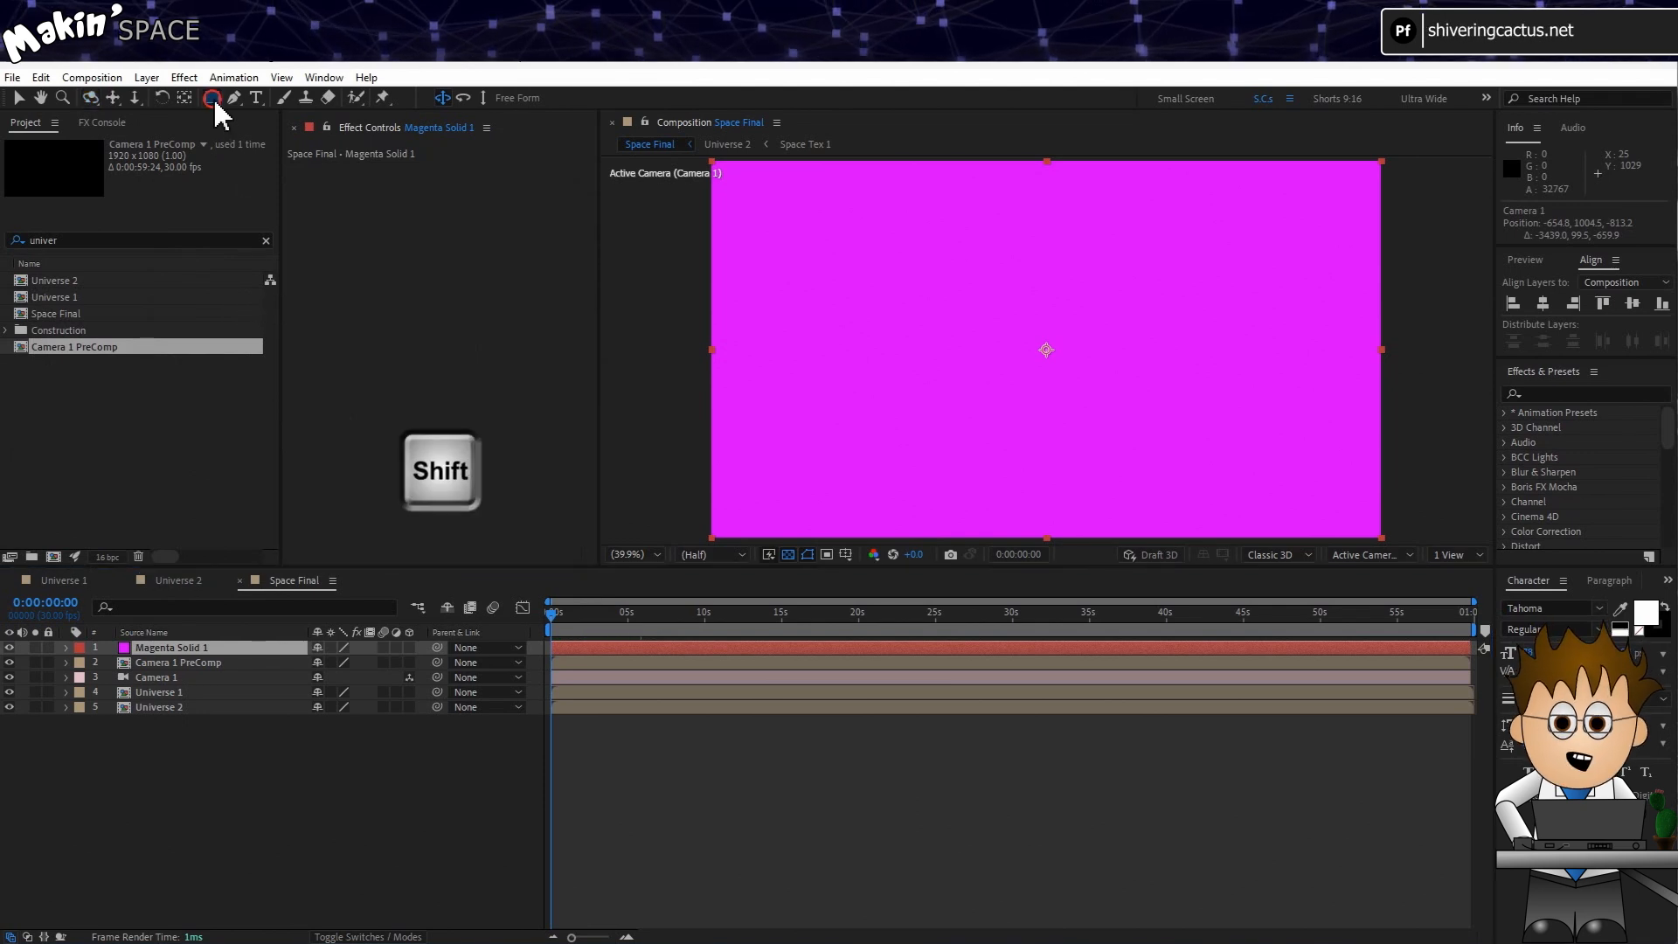
{"action": "left_click_drag", "start_coordinate": [212, 97], "coordinate": [275, 138]}
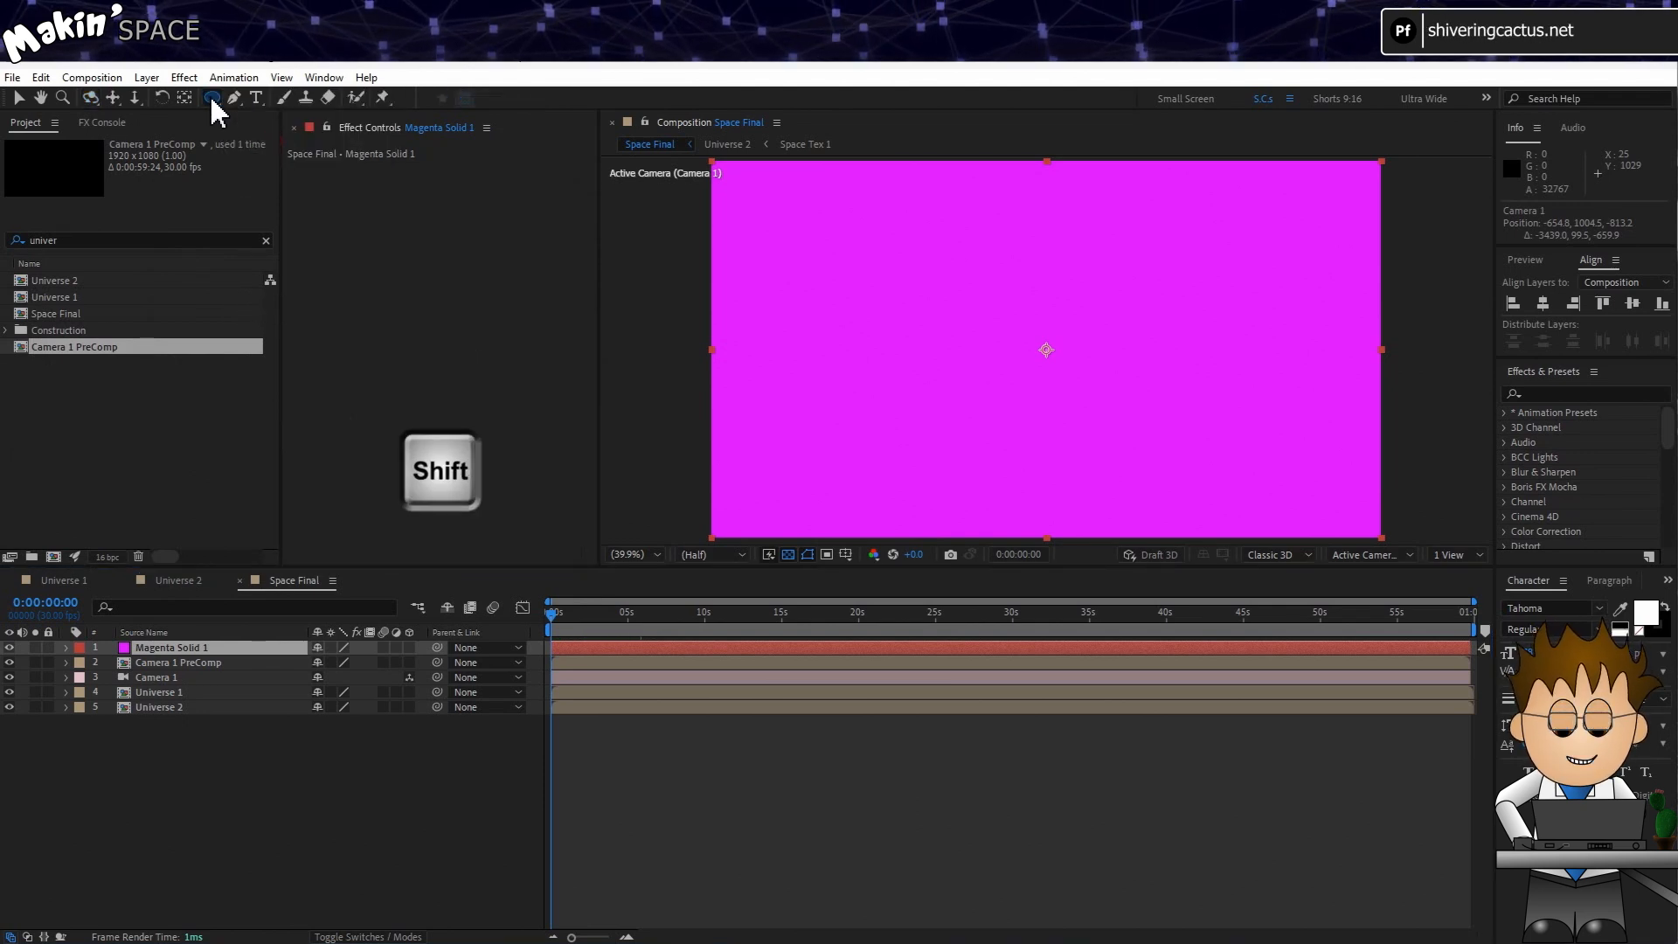
{"action": "double_click", "coordinate": [210, 98]}
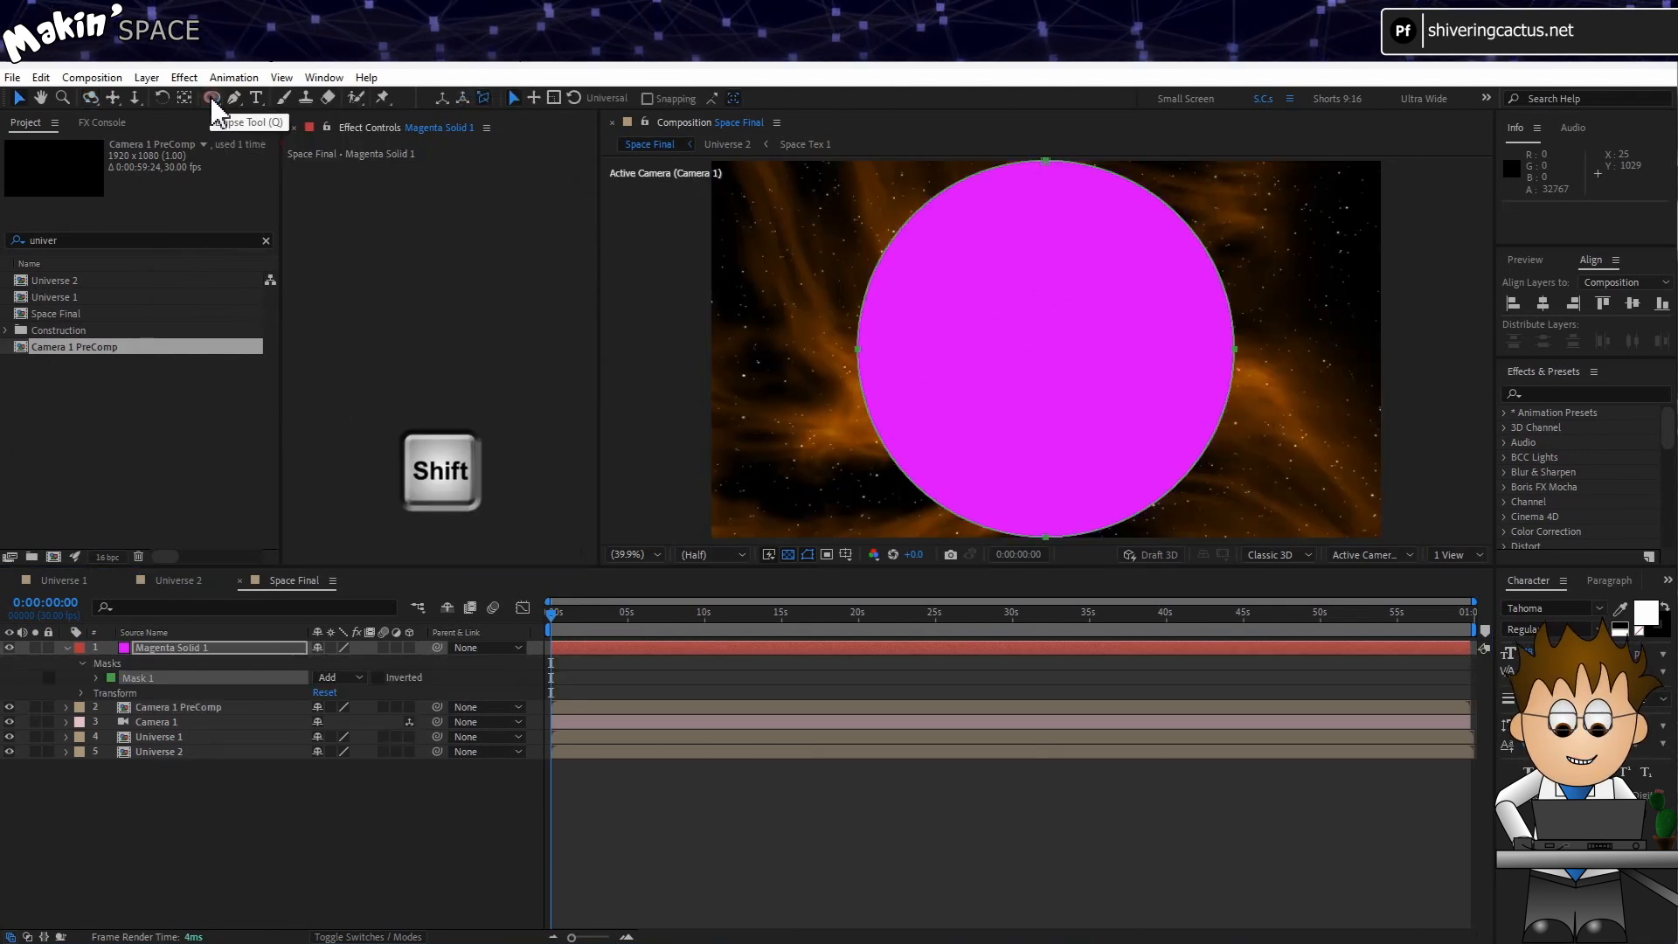
Rename the magenta solid as Wormhole Alpha MASK and give it a purple label.
{"action": "left_click", "coordinate": [222, 647]}
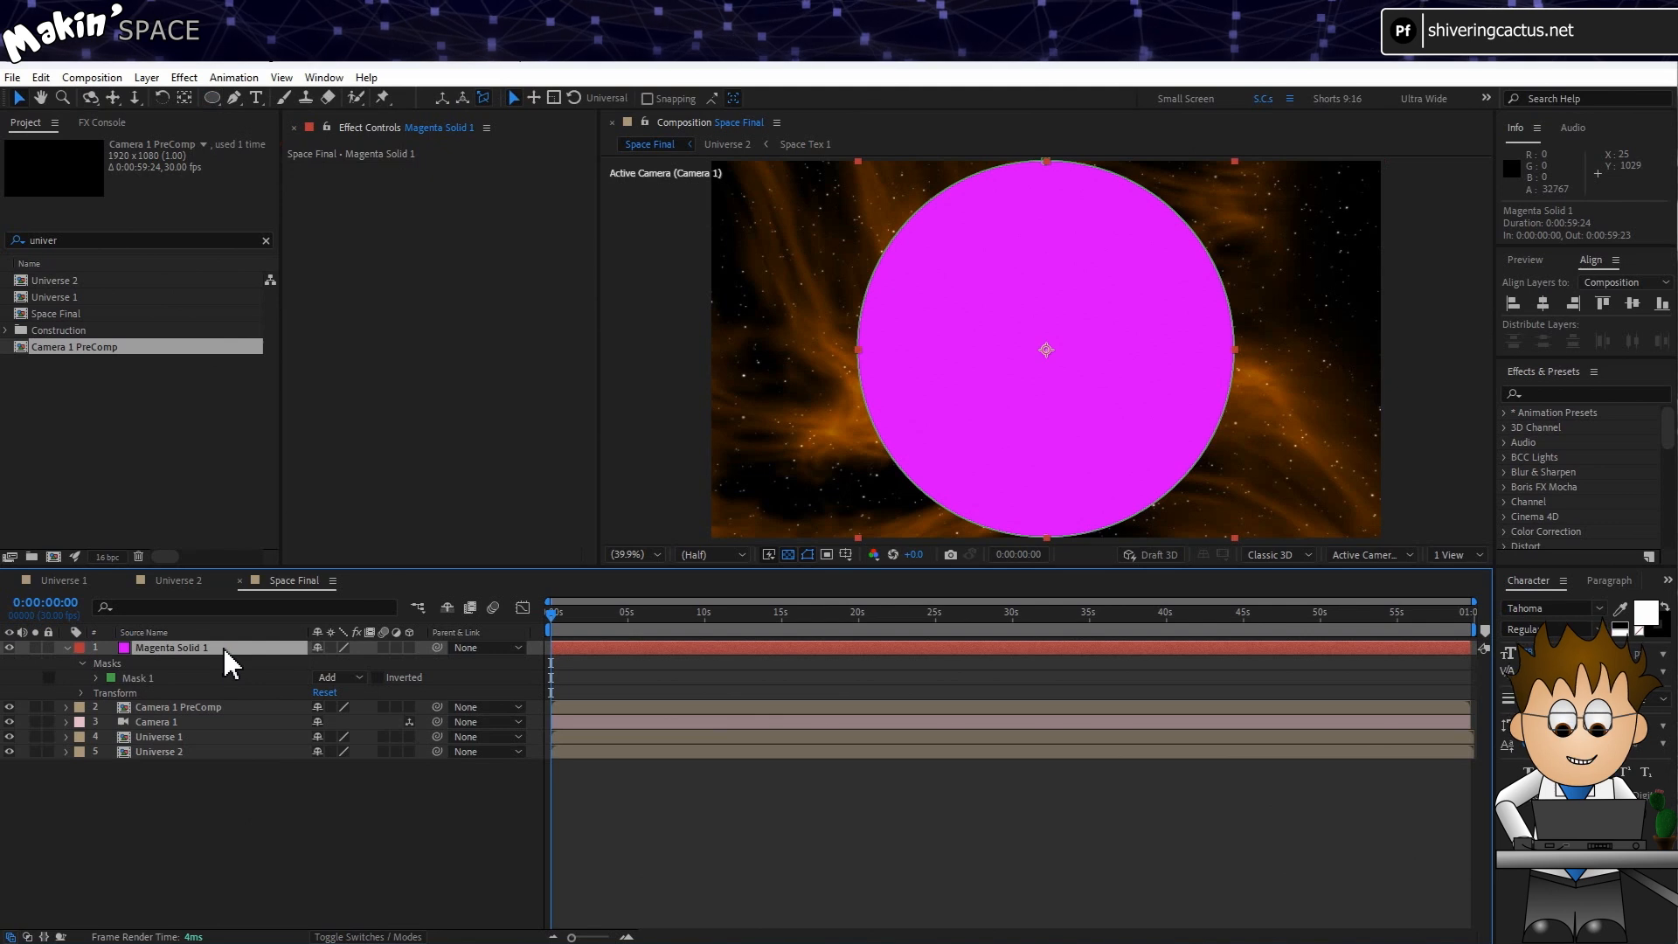
{"action": "key", "text": "Return"}
{"action": "type", "text": "Wormhole"}
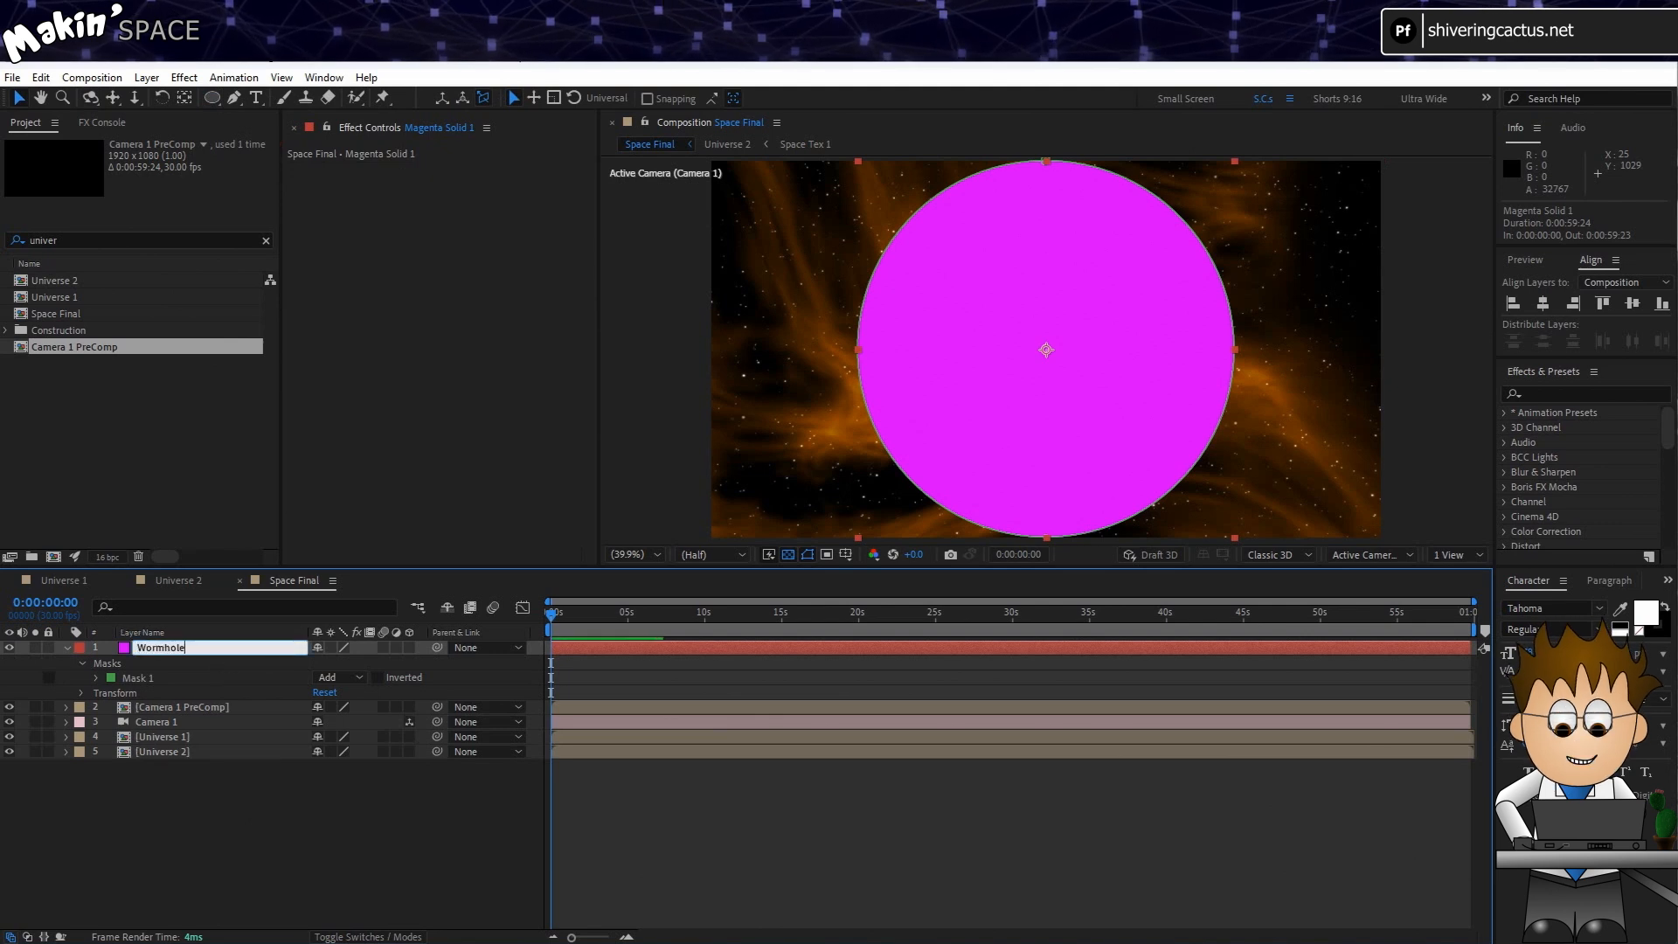
{"action": "type", "text": " Alpha MASK"}
{"action": "key", "text": "Return"}
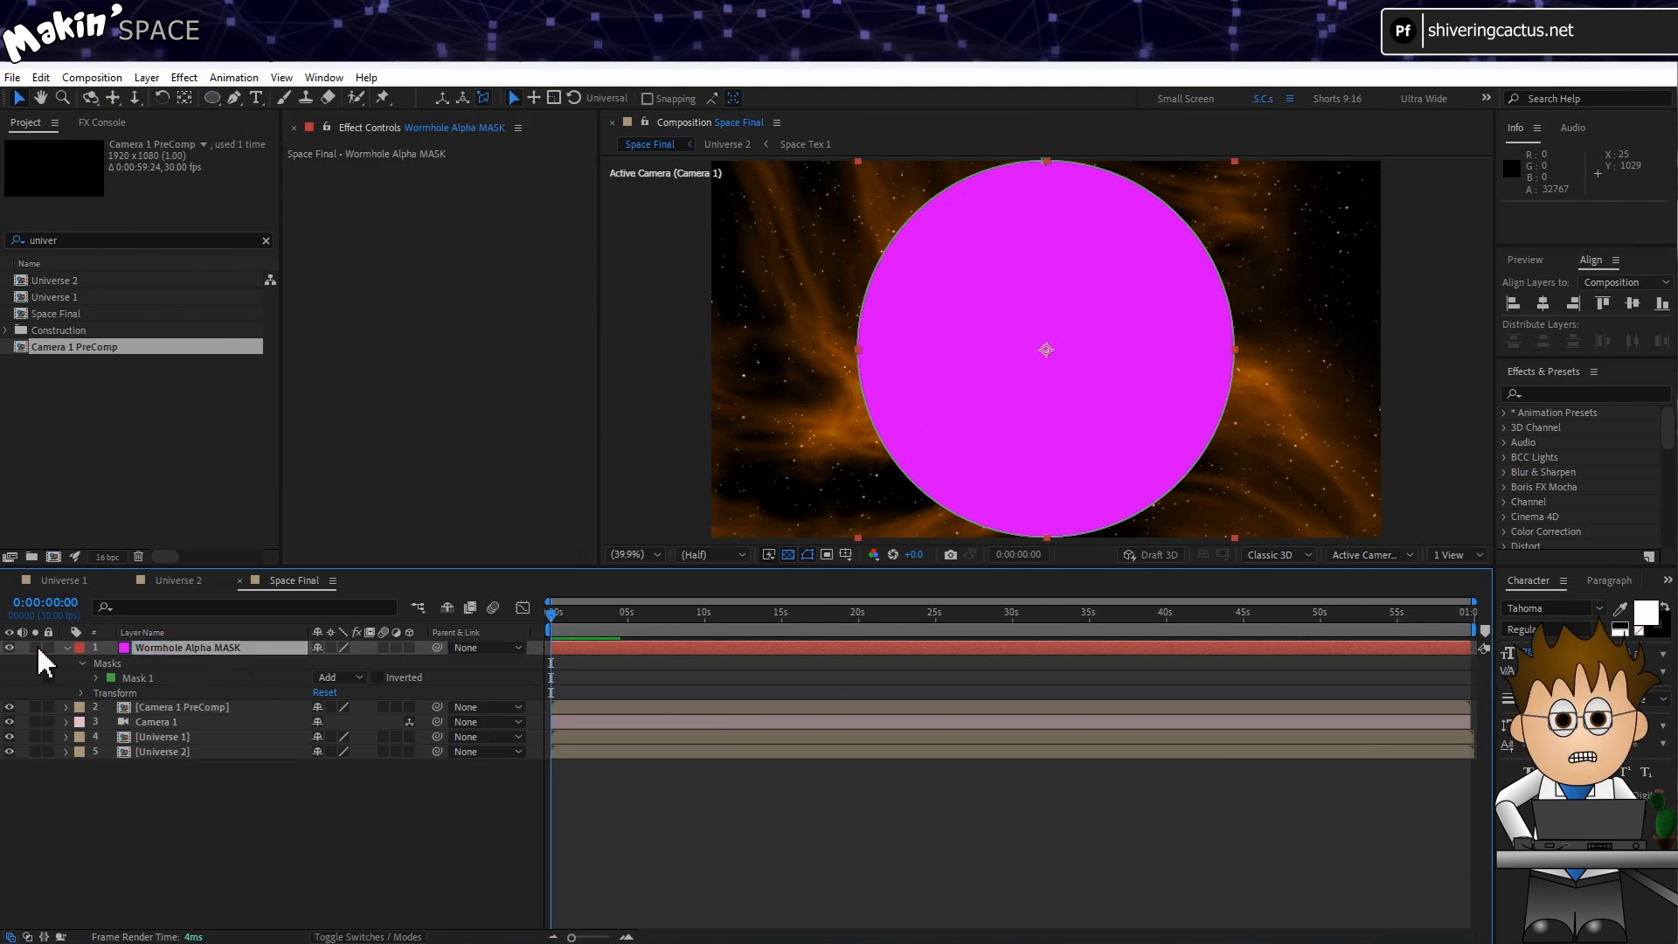
{"action": "left_click", "coordinate": [79, 647]}
{"action": "left_click", "coordinate": [144, 533]}
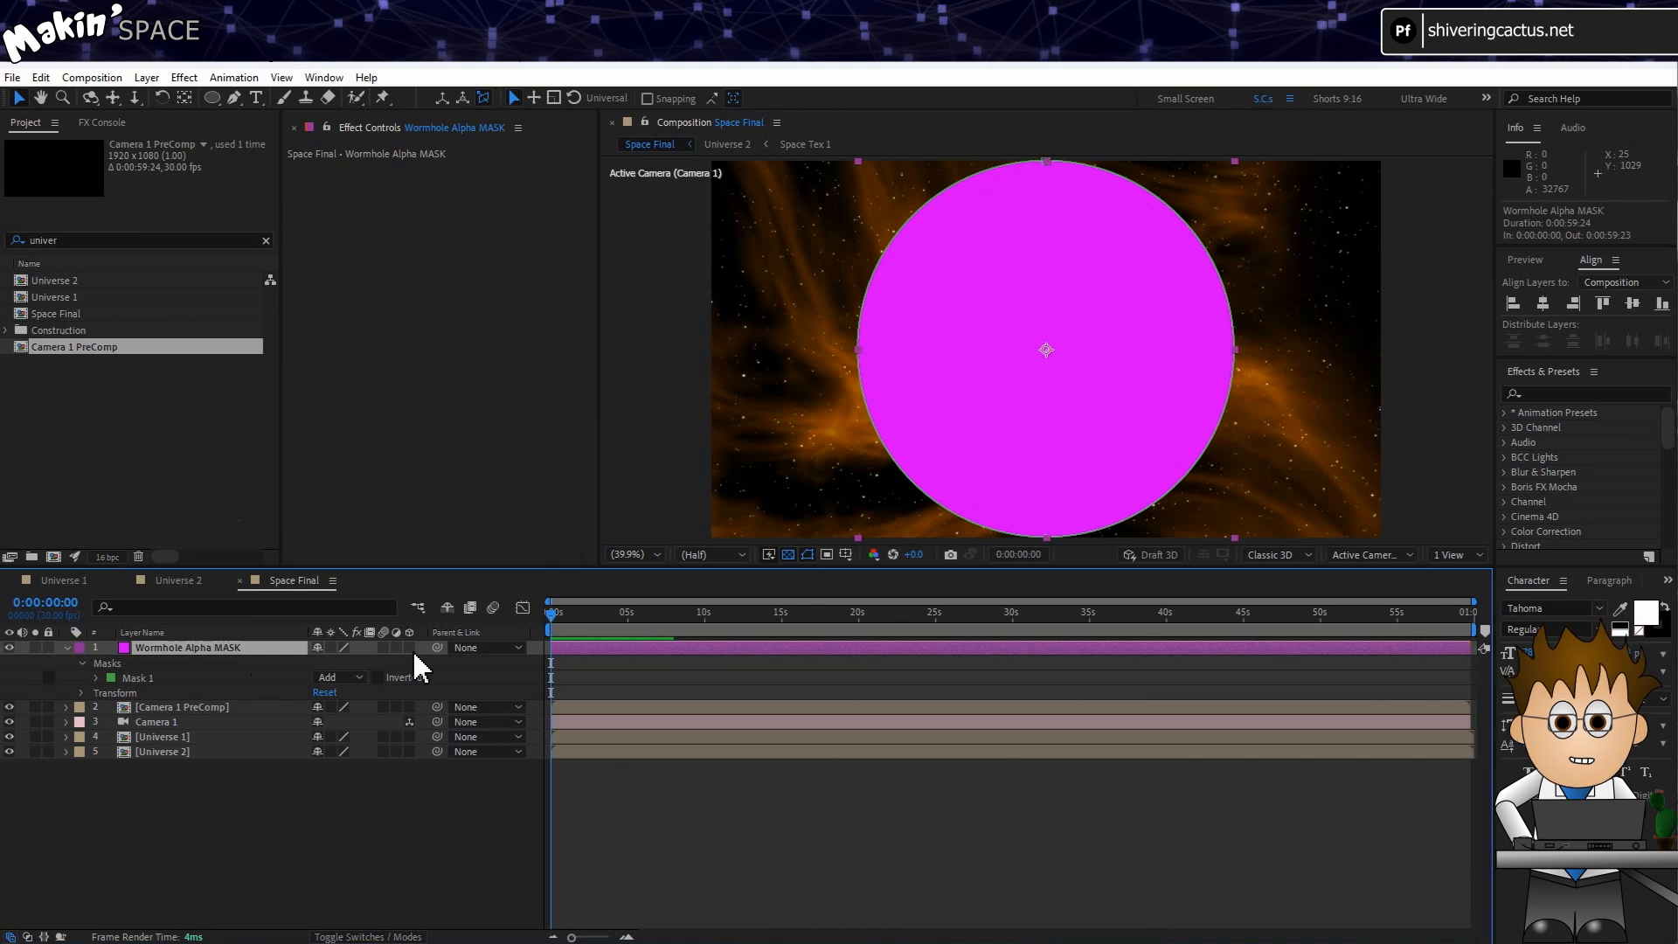
Make the Wormhole Alpha MASK layer 3D and set its Auto-Orientation to Orient Towards Camera.
{"action": "left_click", "coordinate": [408, 647]}
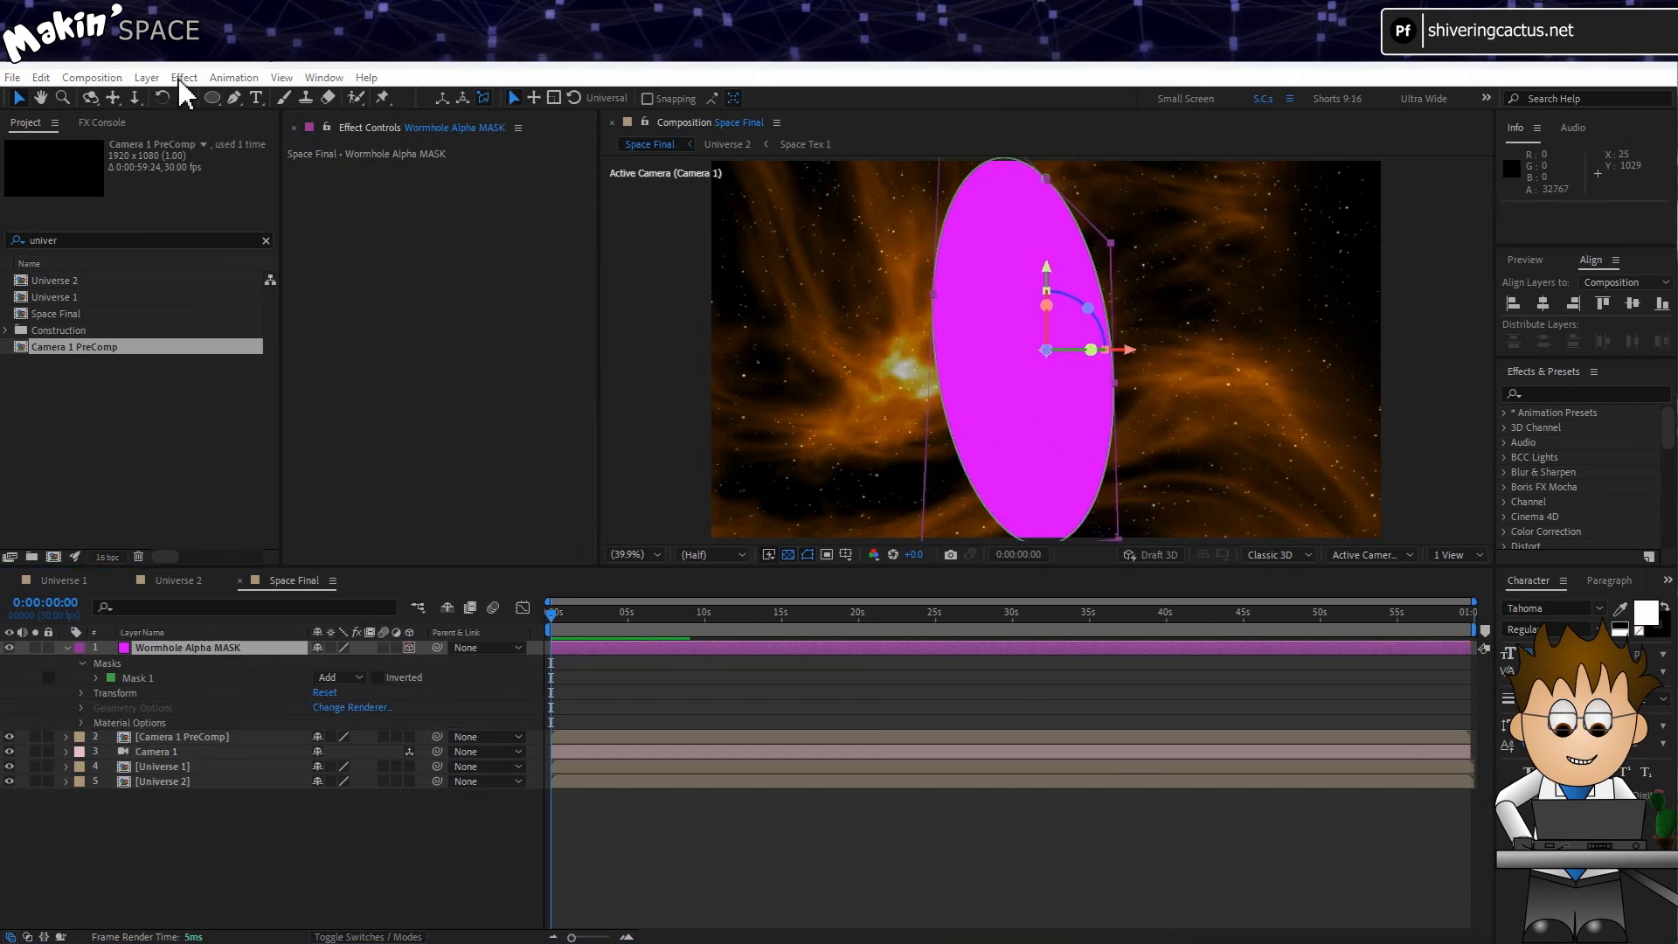
{"action": "left_click", "coordinate": [148, 78]}
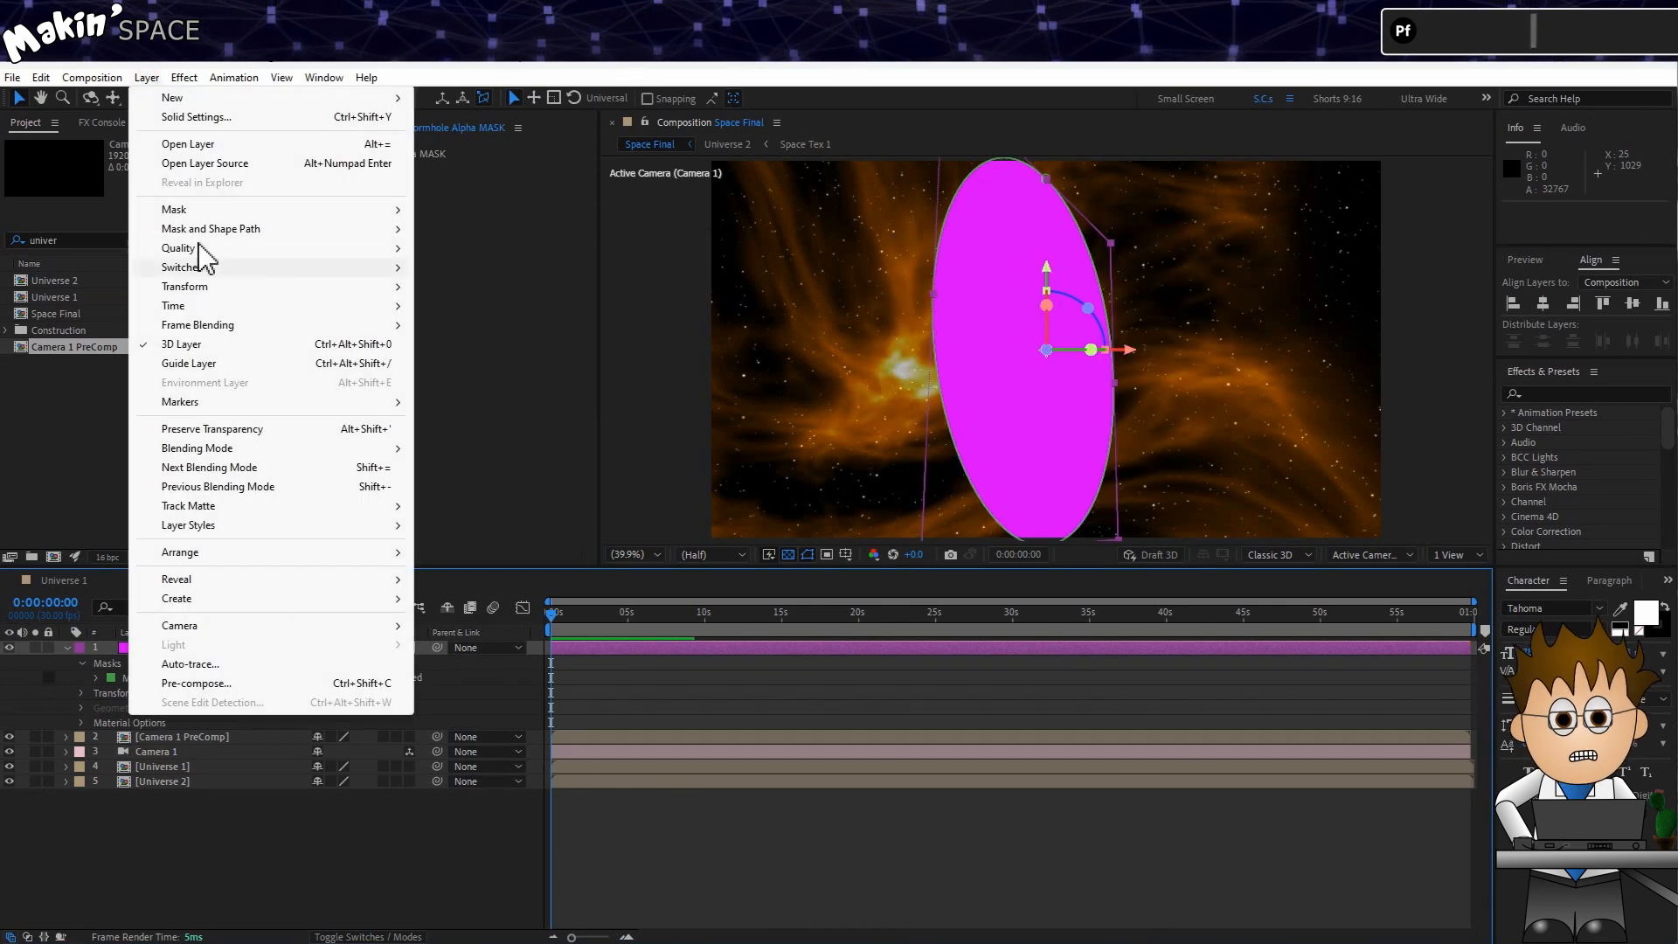
{"action": "mouse_move", "coordinate": [209, 289]}
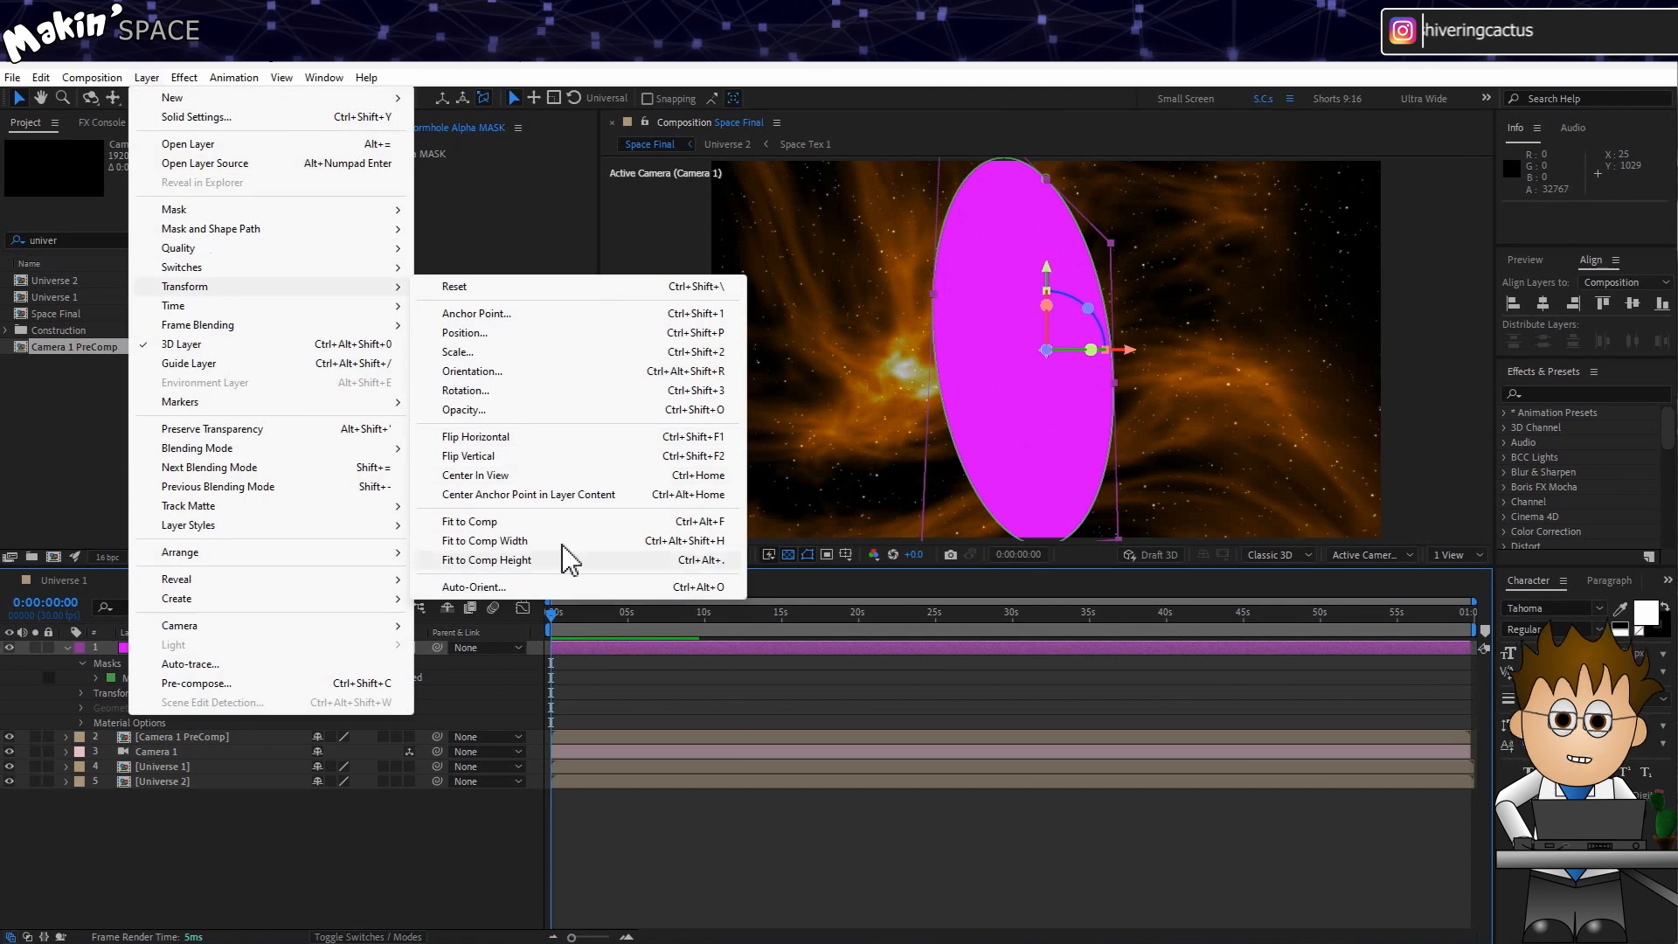
{"action": "left_click", "coordinate": [564, 588]}
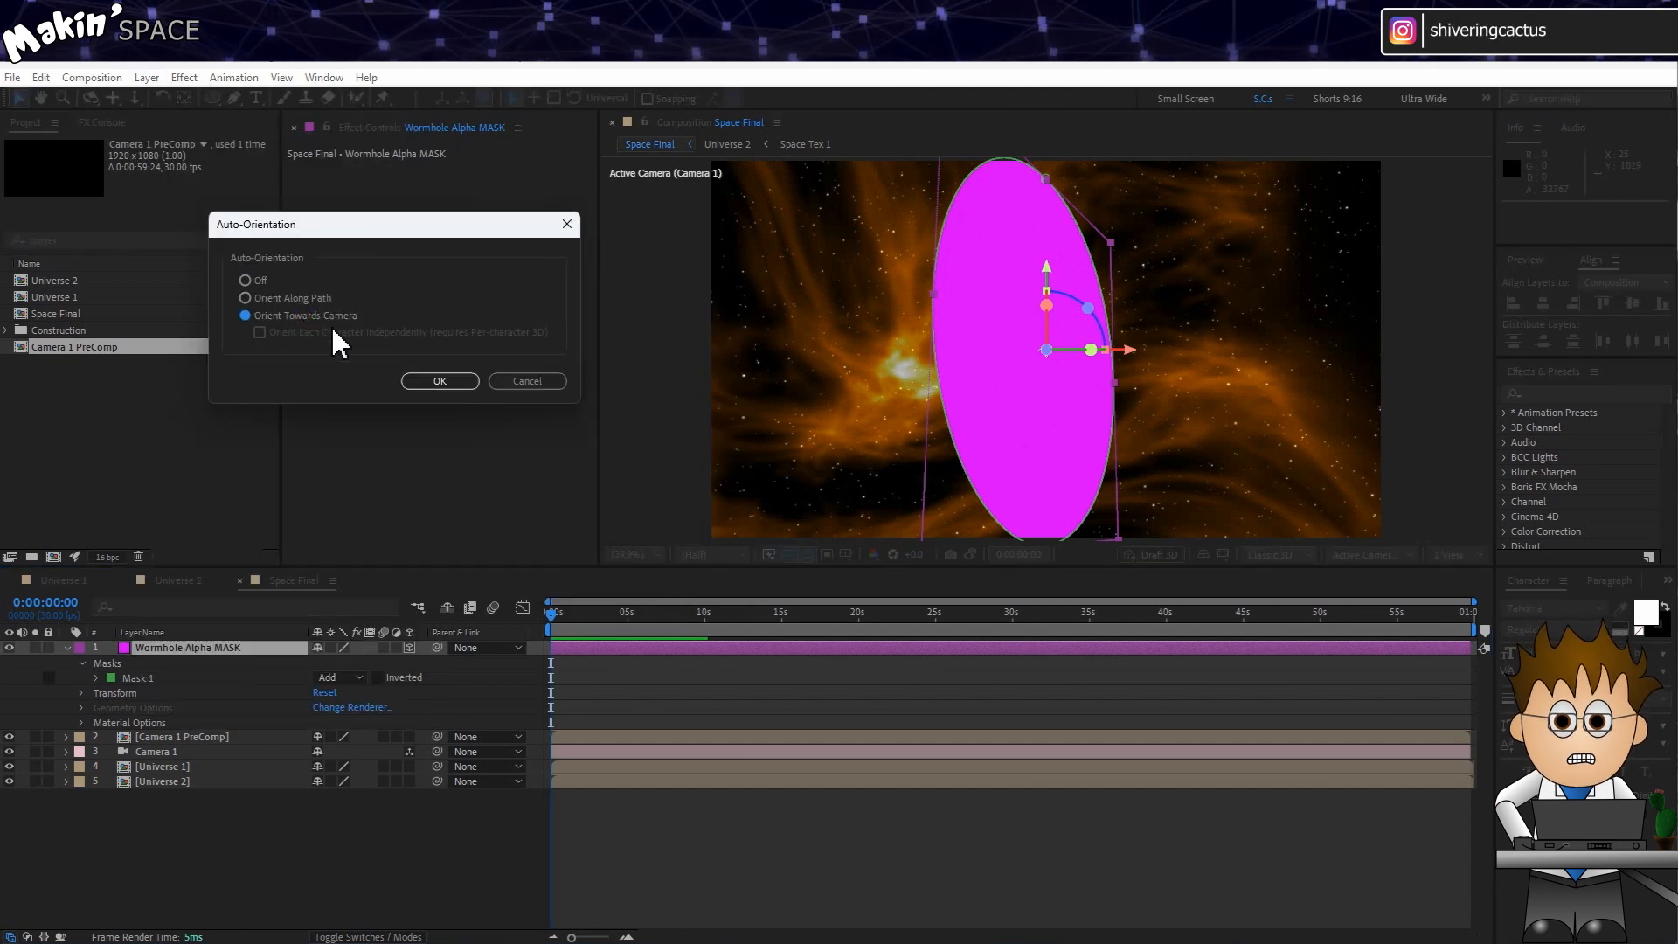
{"action": "left_click", "coordinate": [439, 381]}
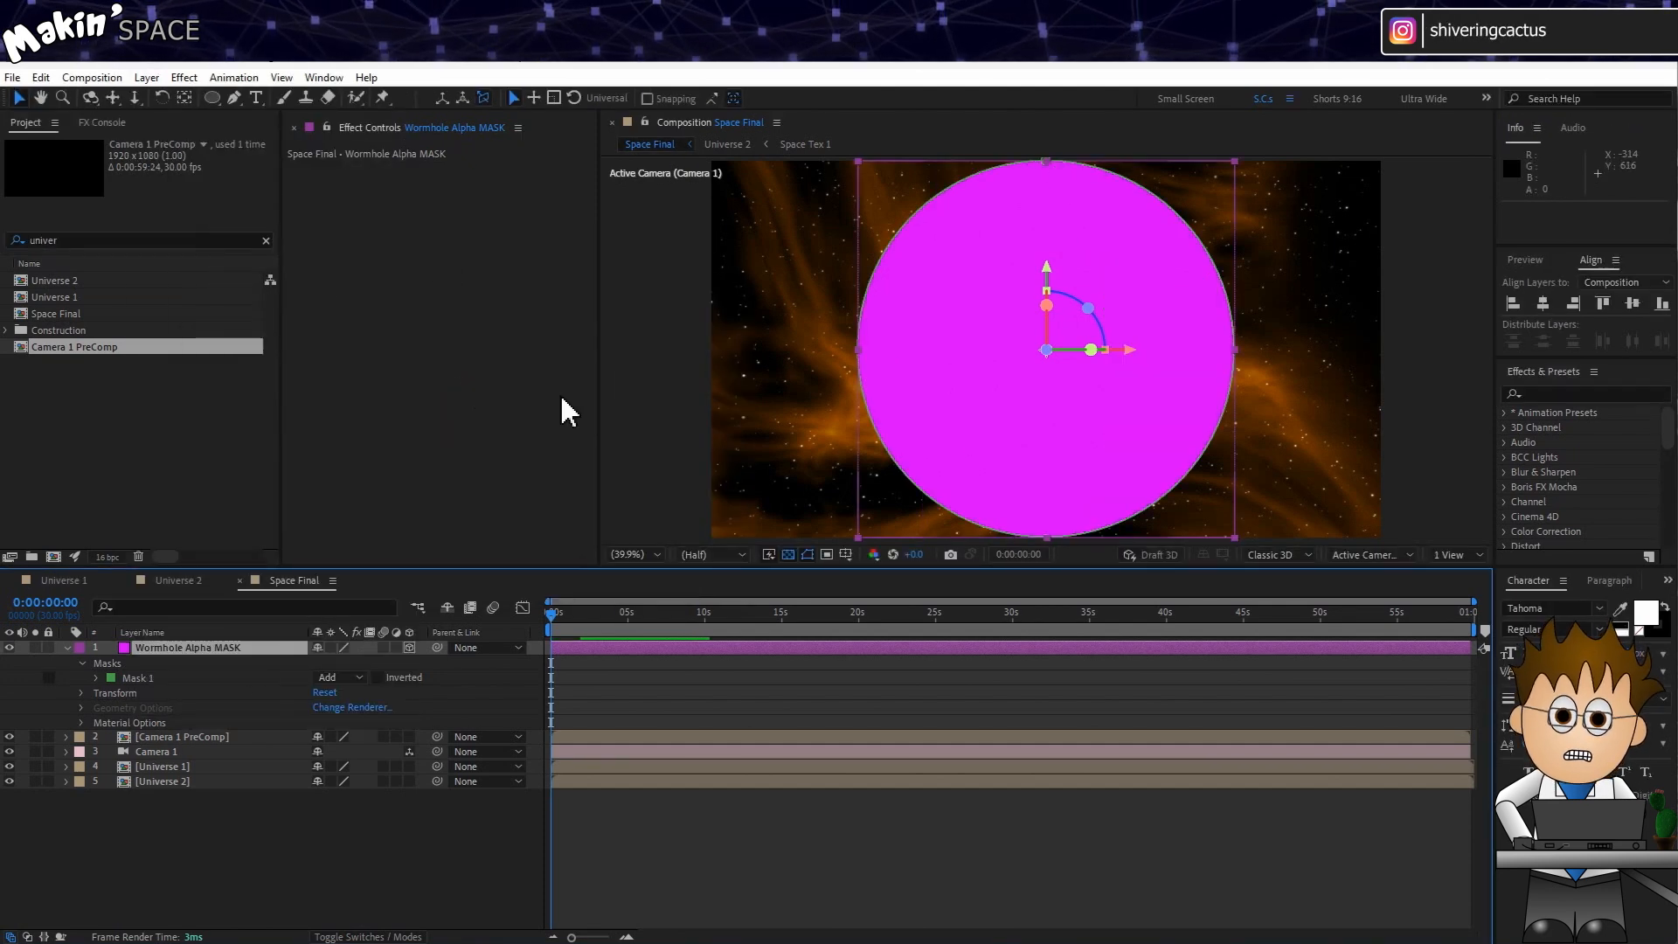
{"action": "left_click", "coordinate": [90, 97]}
{"action": "left_click_drag", "start_coordinate": [869, 357], "coordinate": [803, 374]}
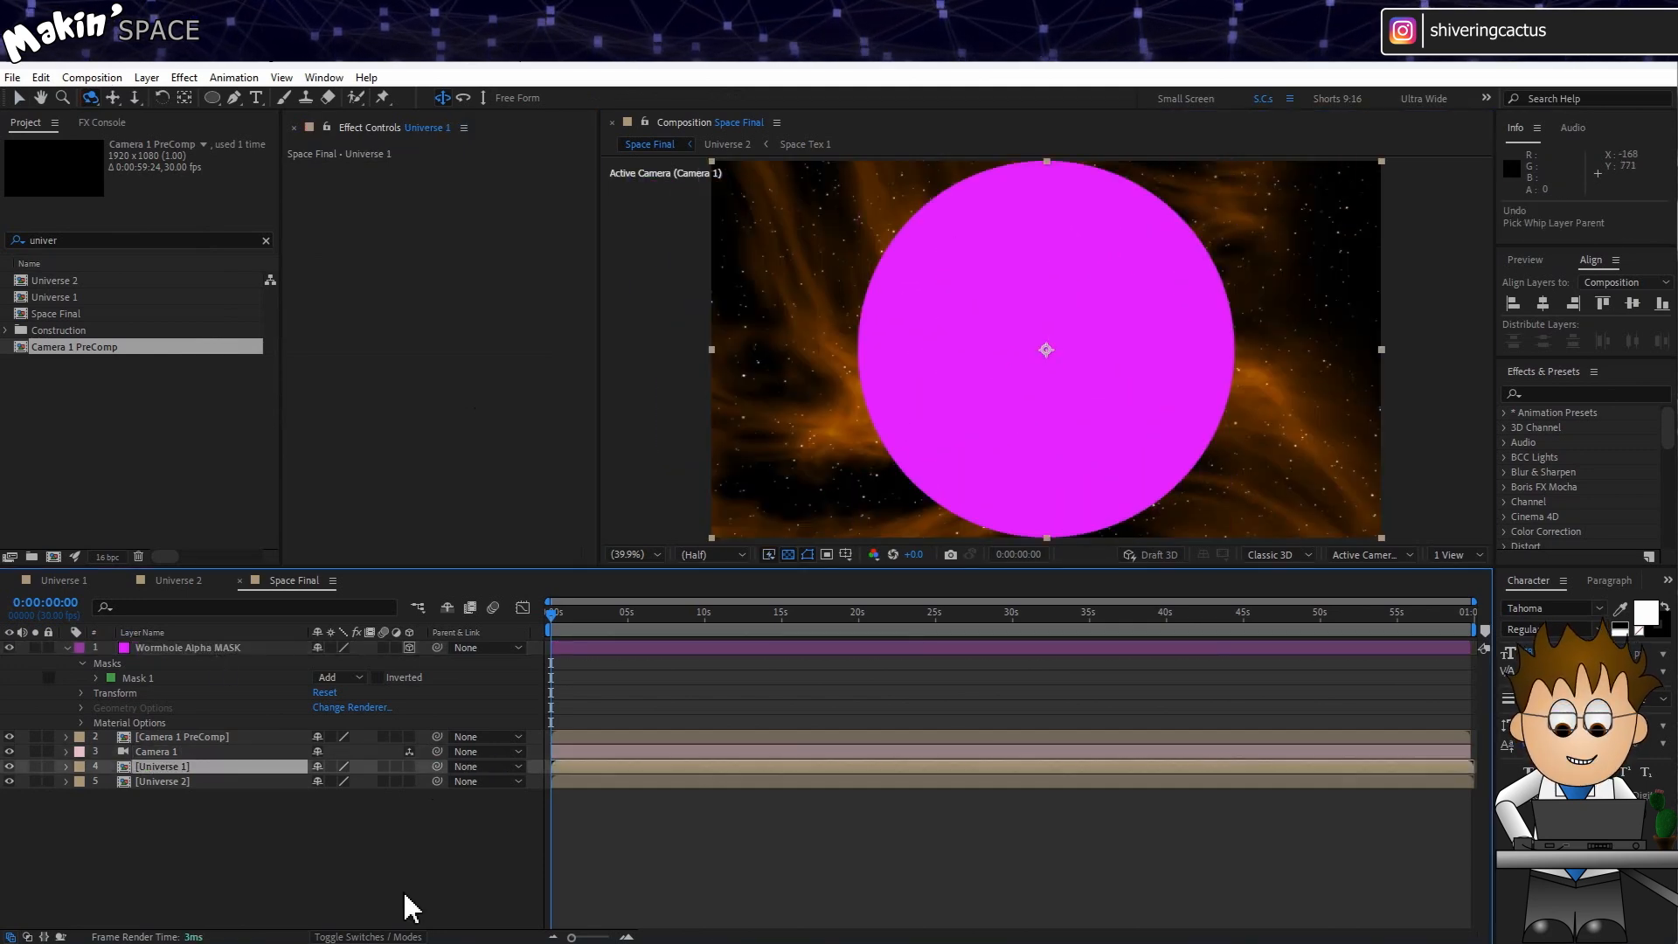
Set Wormhole Alpha MASK as the track matte of the Universe 1 layer.
{"action": "left_click", "coordinate": [416, 936]}
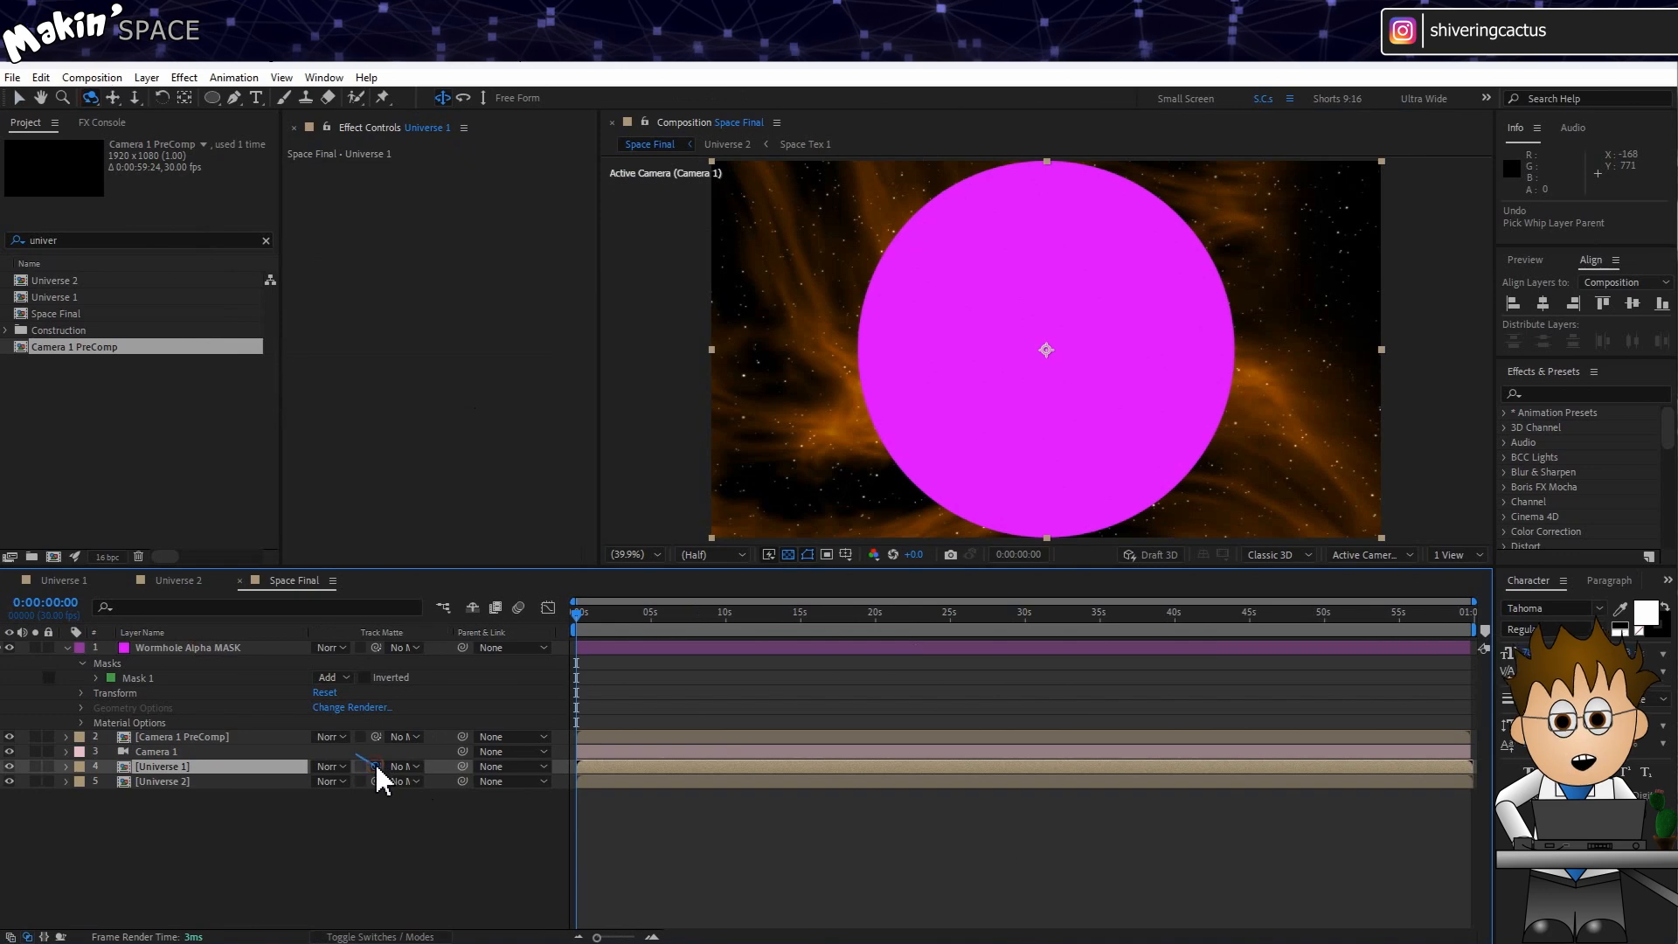
{"action": "left_click_drag", "start_coordinate": [375, 766], "coordinate": [218, 657]}
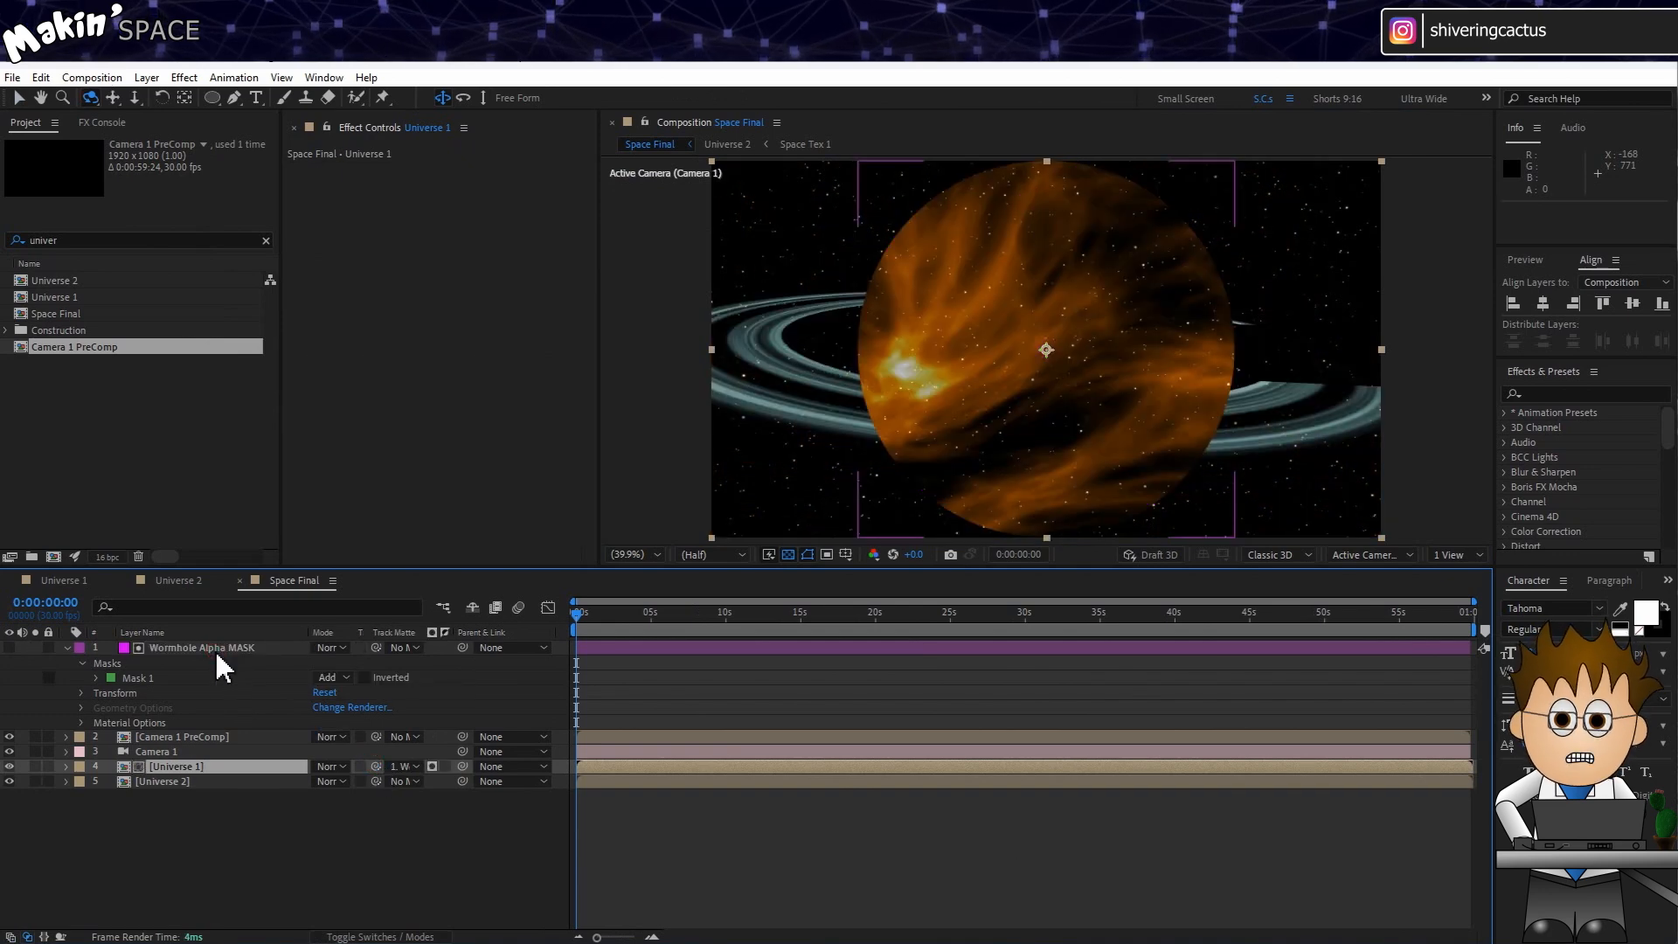
{"action": "left_click_drag", "start_coordinate": [909, 405], "coordinate": [783, 404]}
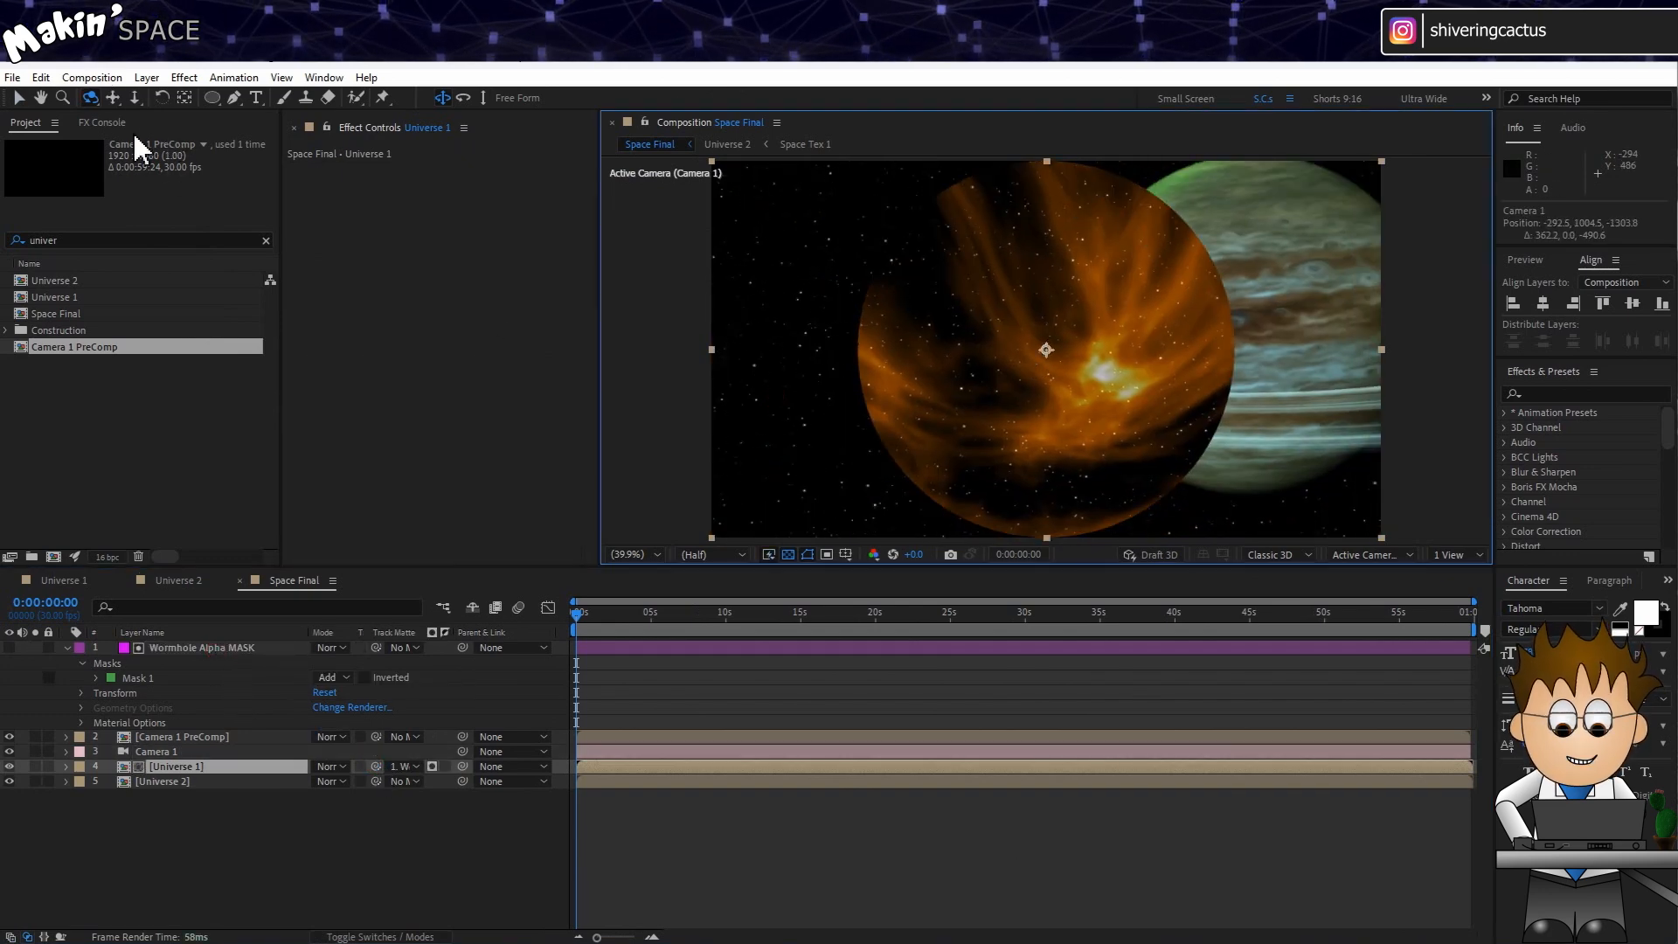
Dolly Camera 1 back from the wormhole and orbit around it to check the masked universe.
{"action": "left_click", "coordinate": [134, 99]}
{"action": "left_click_drag", "start_coordinate": [840, 262], "coordinate": [988, 685]}
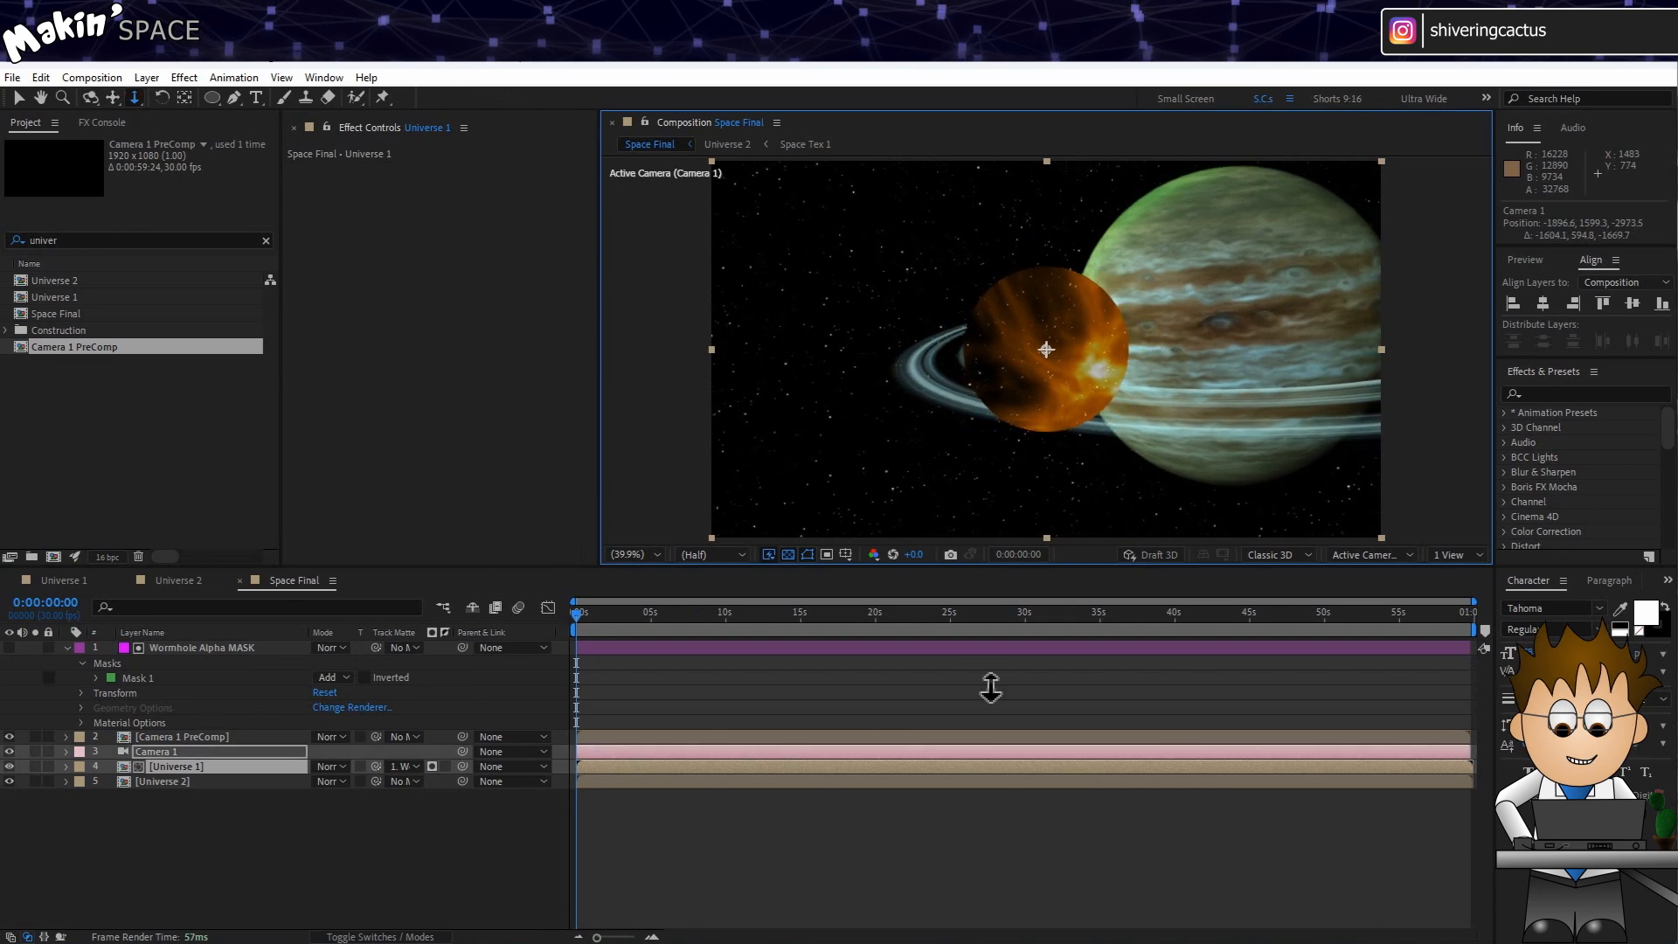
{"action": "left_click", "coordinate": [90, 97]}
{"action": "left_click_drag", "start_coordinate": [863, 435], "coordinate": [903, 431]}
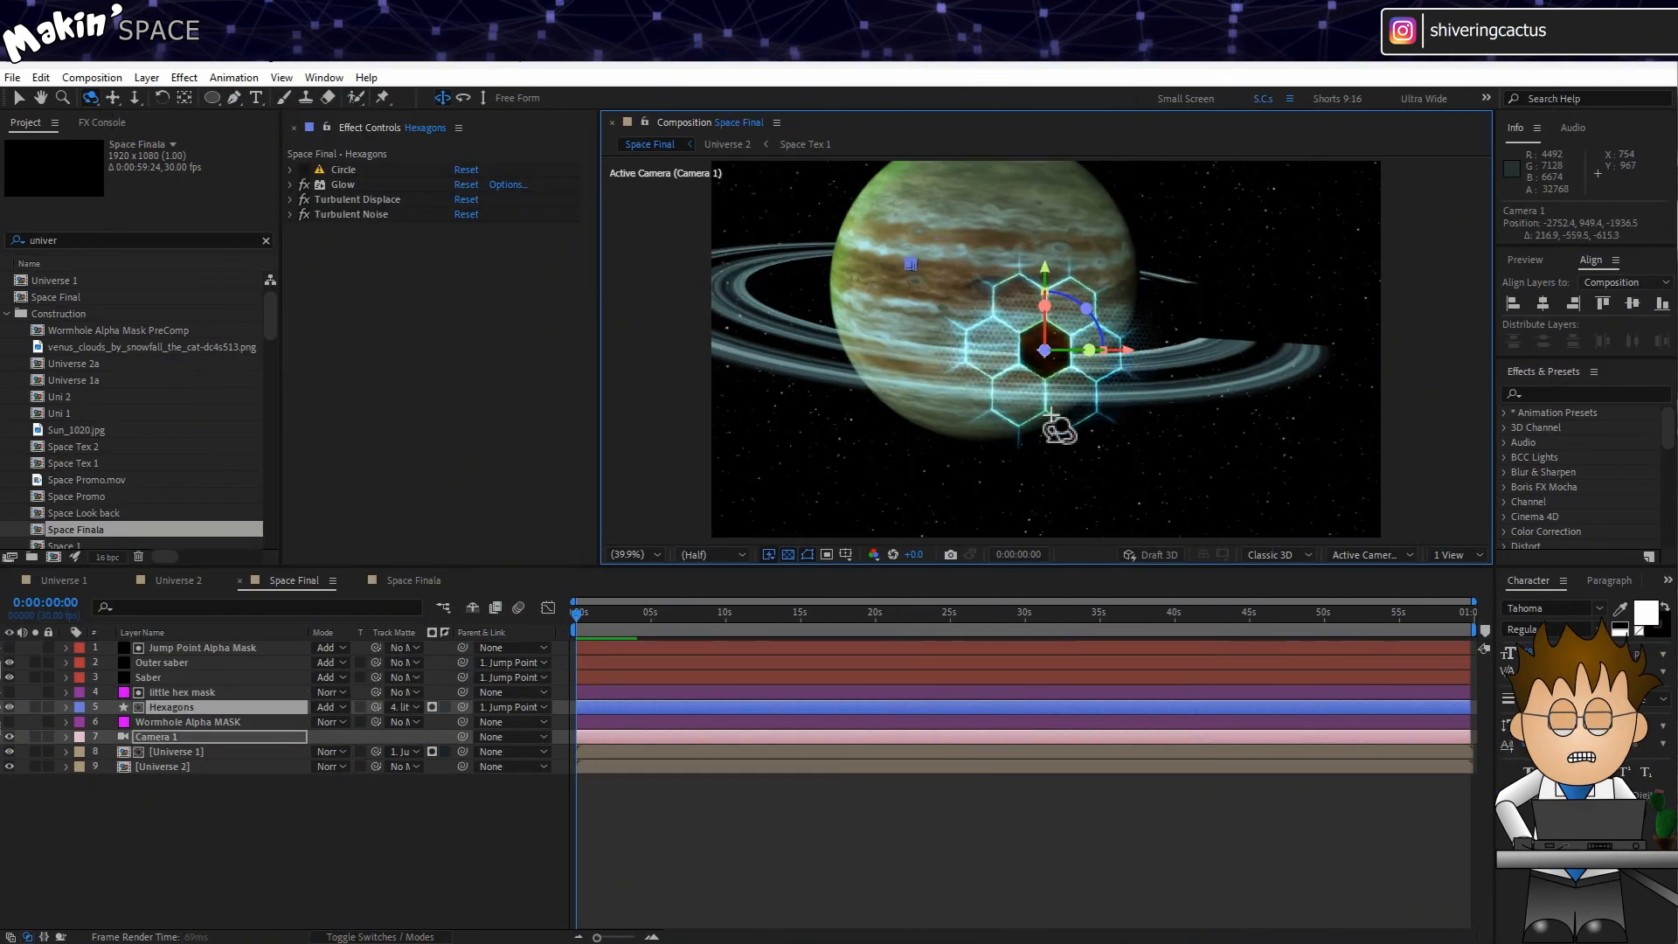
Orbit, pan and dolly Camera 1 around the hexagonal jump point to examine the masked universe from different angles.
{"action": "mouse_move", "coordinate": [1060, 423]}
{"action": "left_mouse_down"}
{"action": "mouse_move", "coordinate": [1045, 463]}
{"action": "mouse_move", "coordinate": [1060, 412]}
{"action": "left_mouse_up"}
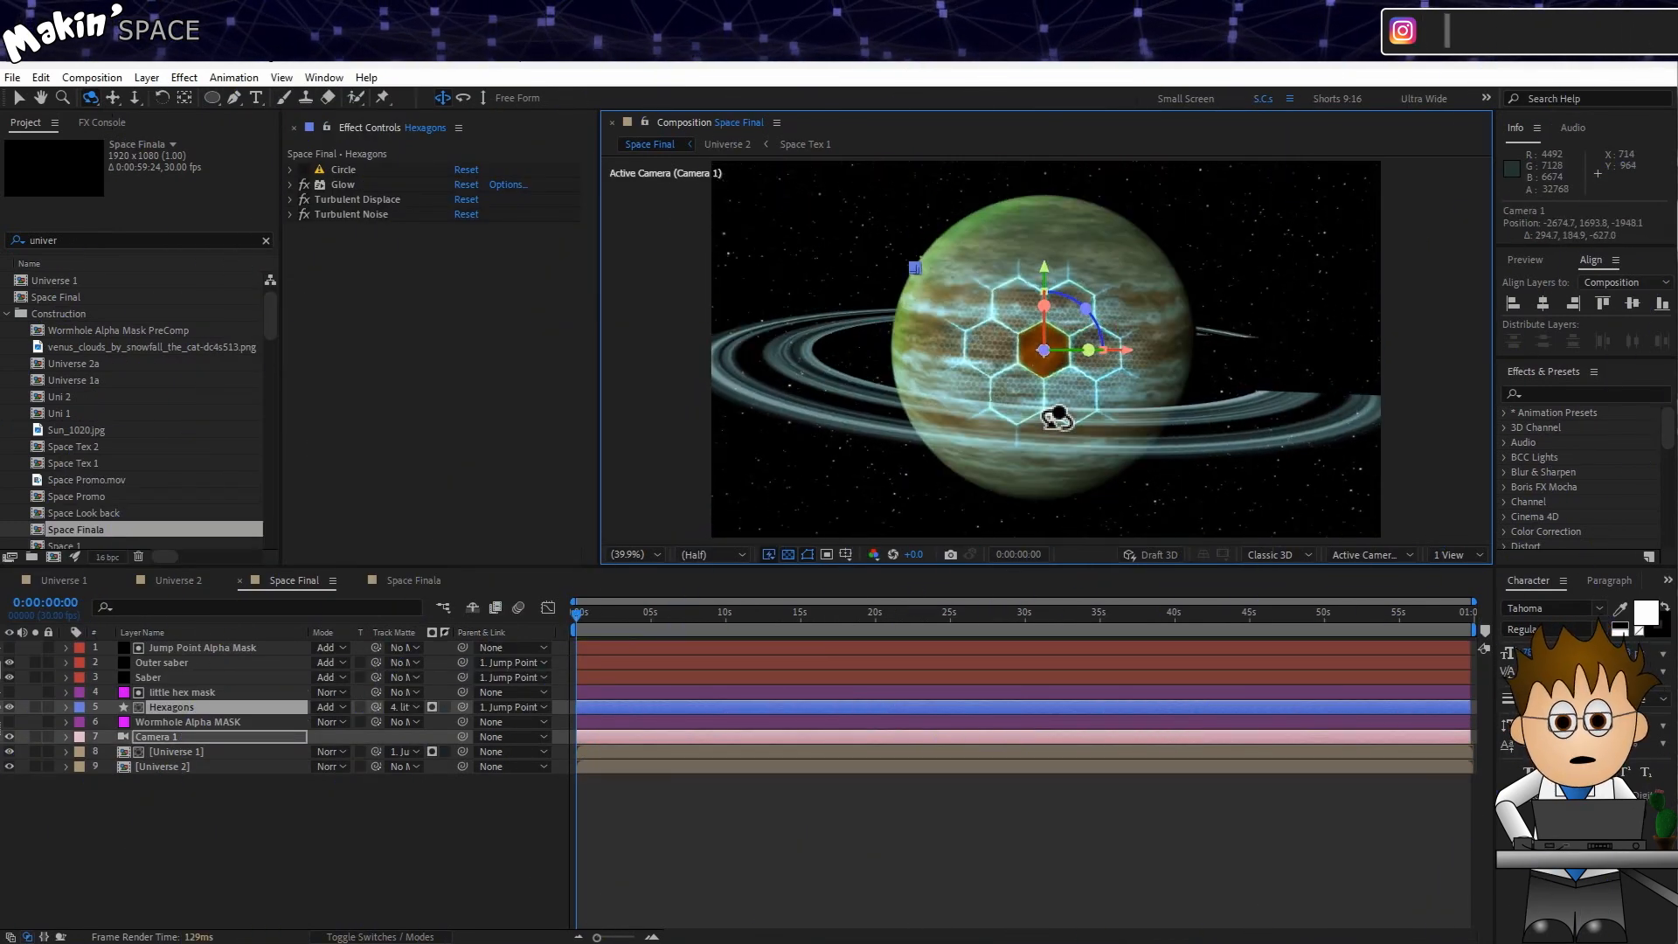
{"action": "left_click", "coordinate": [135, 97]}
{"action": "left_click_drag", "start_coordinate": [1161, 480], "coordinate": [1068, 255]}
{"action": "left_click", "coordinate": [200, 664]}
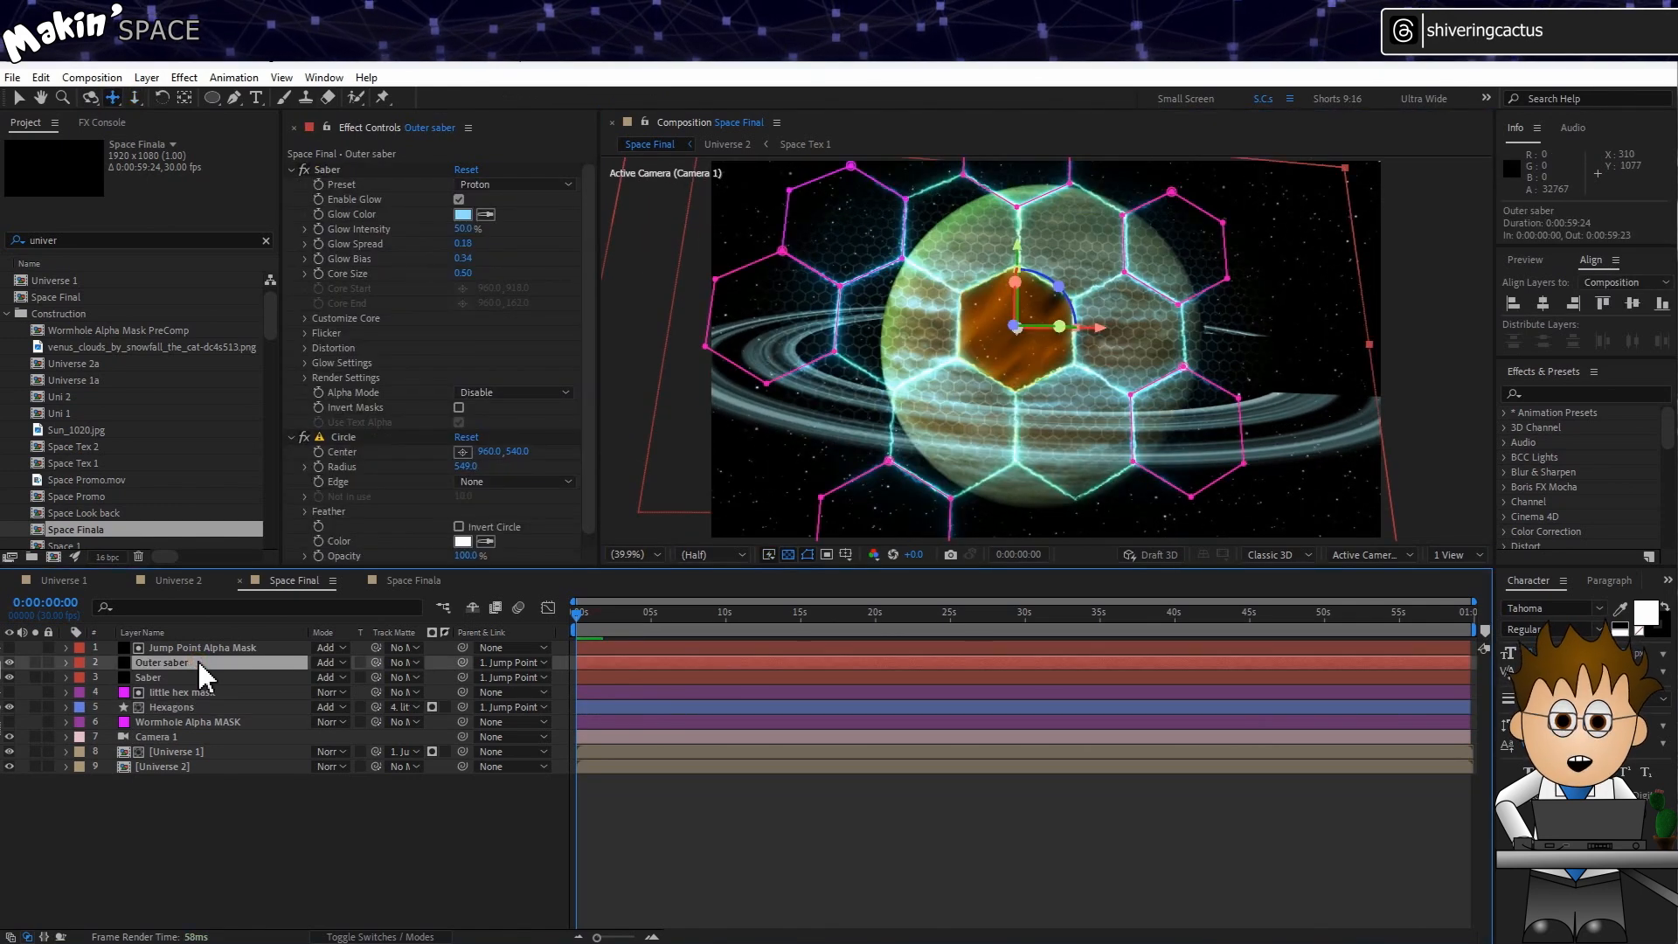
{"action": "left_click", "coordinate": [134, 97]}
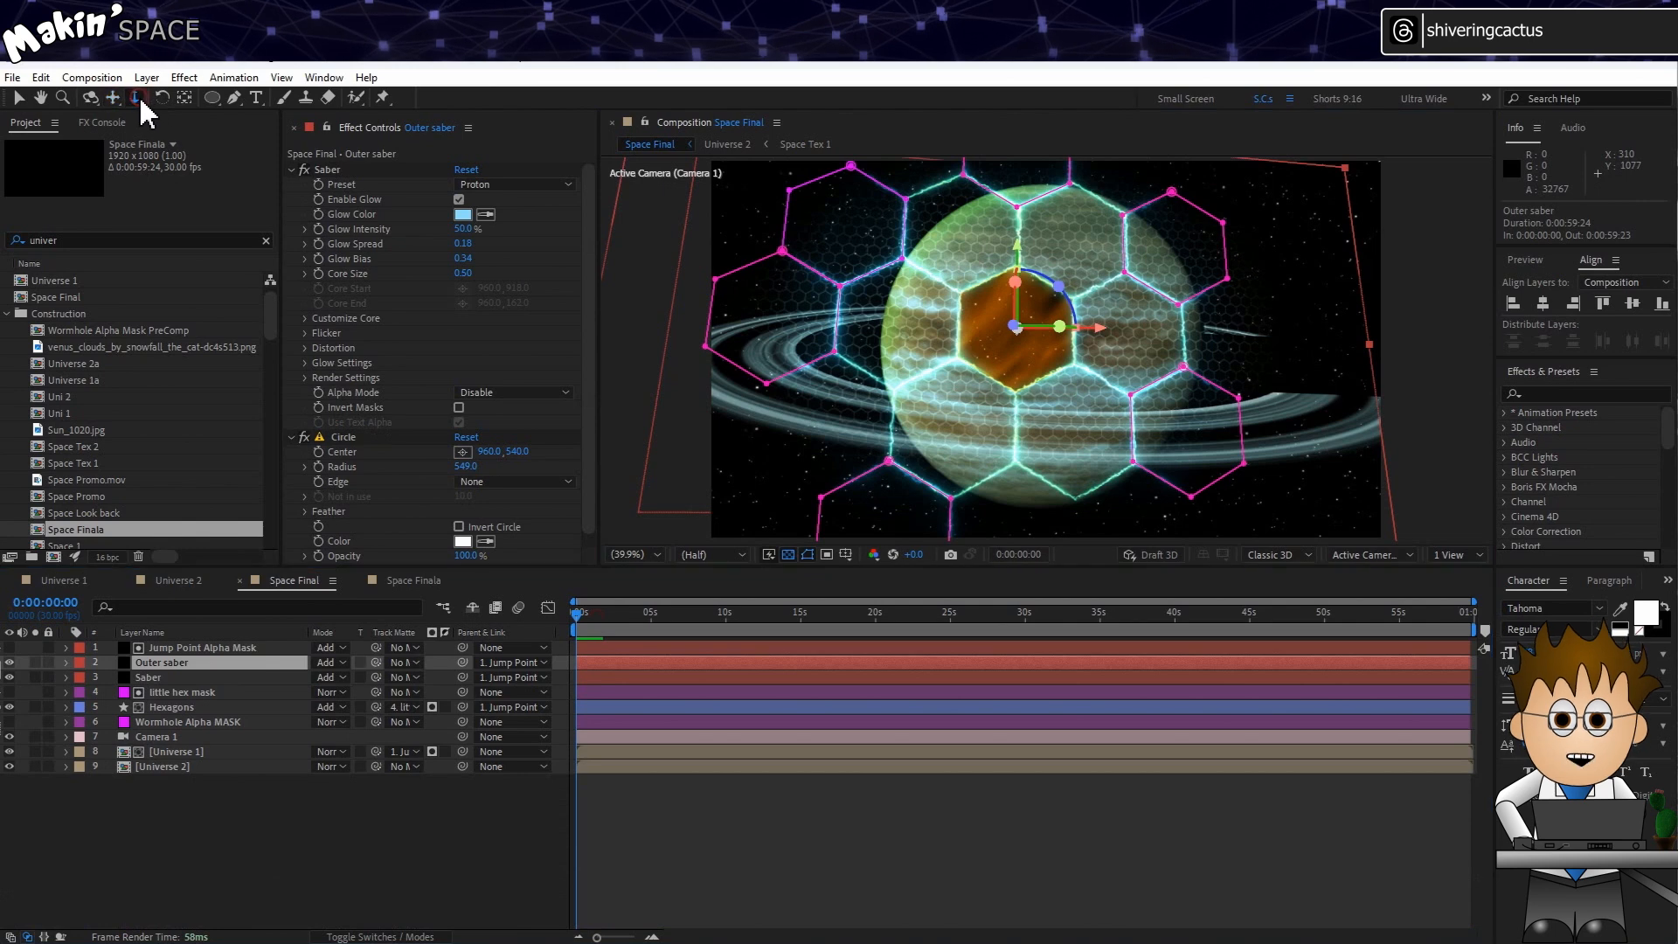
{"action": "left_click_drag", "start_coordinate": [1056, 432], "coordinate": [993, 278]}
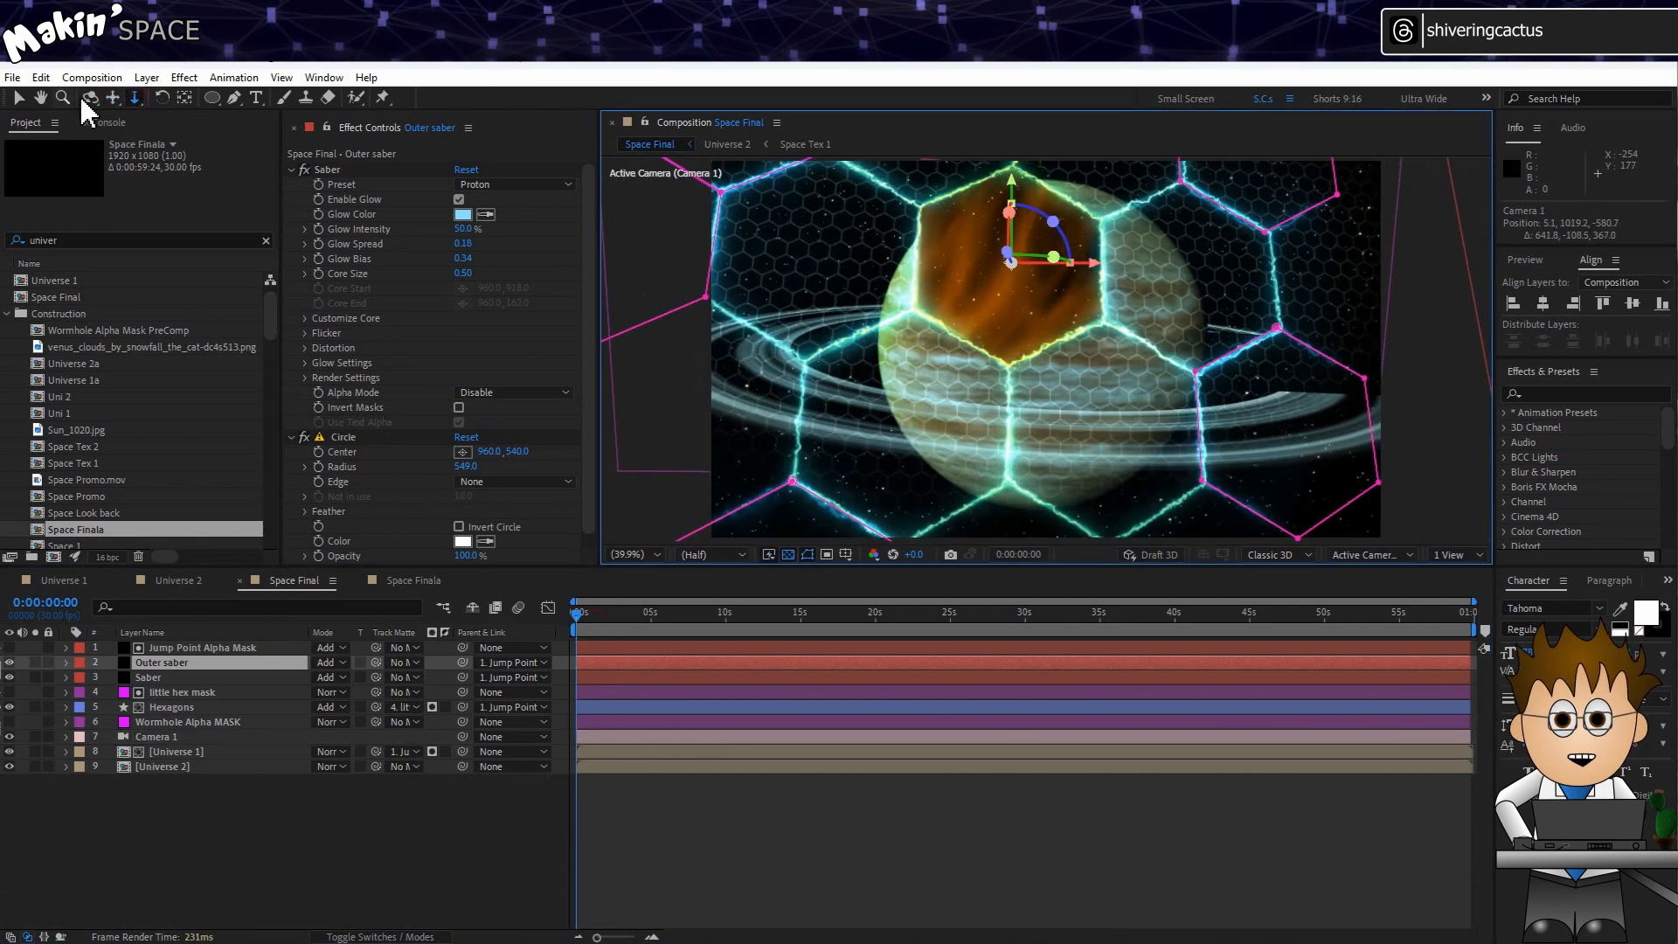
{"action": "left_click", "coordinate": [112, 96]}
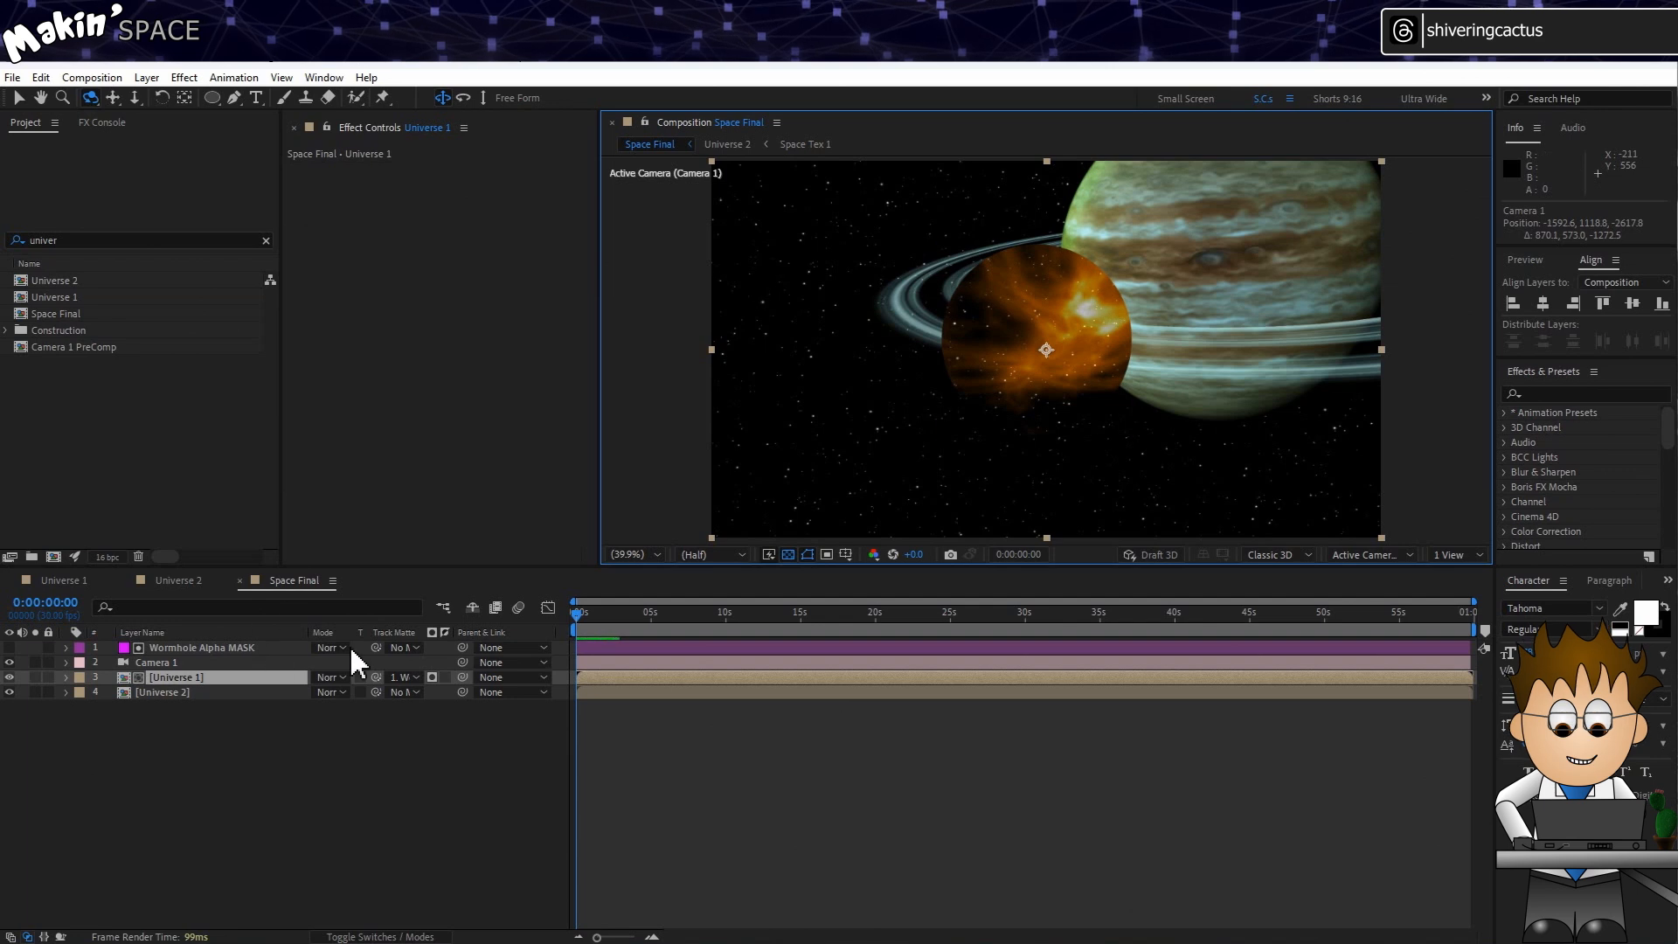
Remove Universe 1's track matte and run 3D Pre-Compose on Wormhole Alpha MASK with linked camera properties and no existing copy left.
{"action": "left_click", "coordinate": [404, 677]}
{"action": "left_click", "coordinate": [445, 697]}
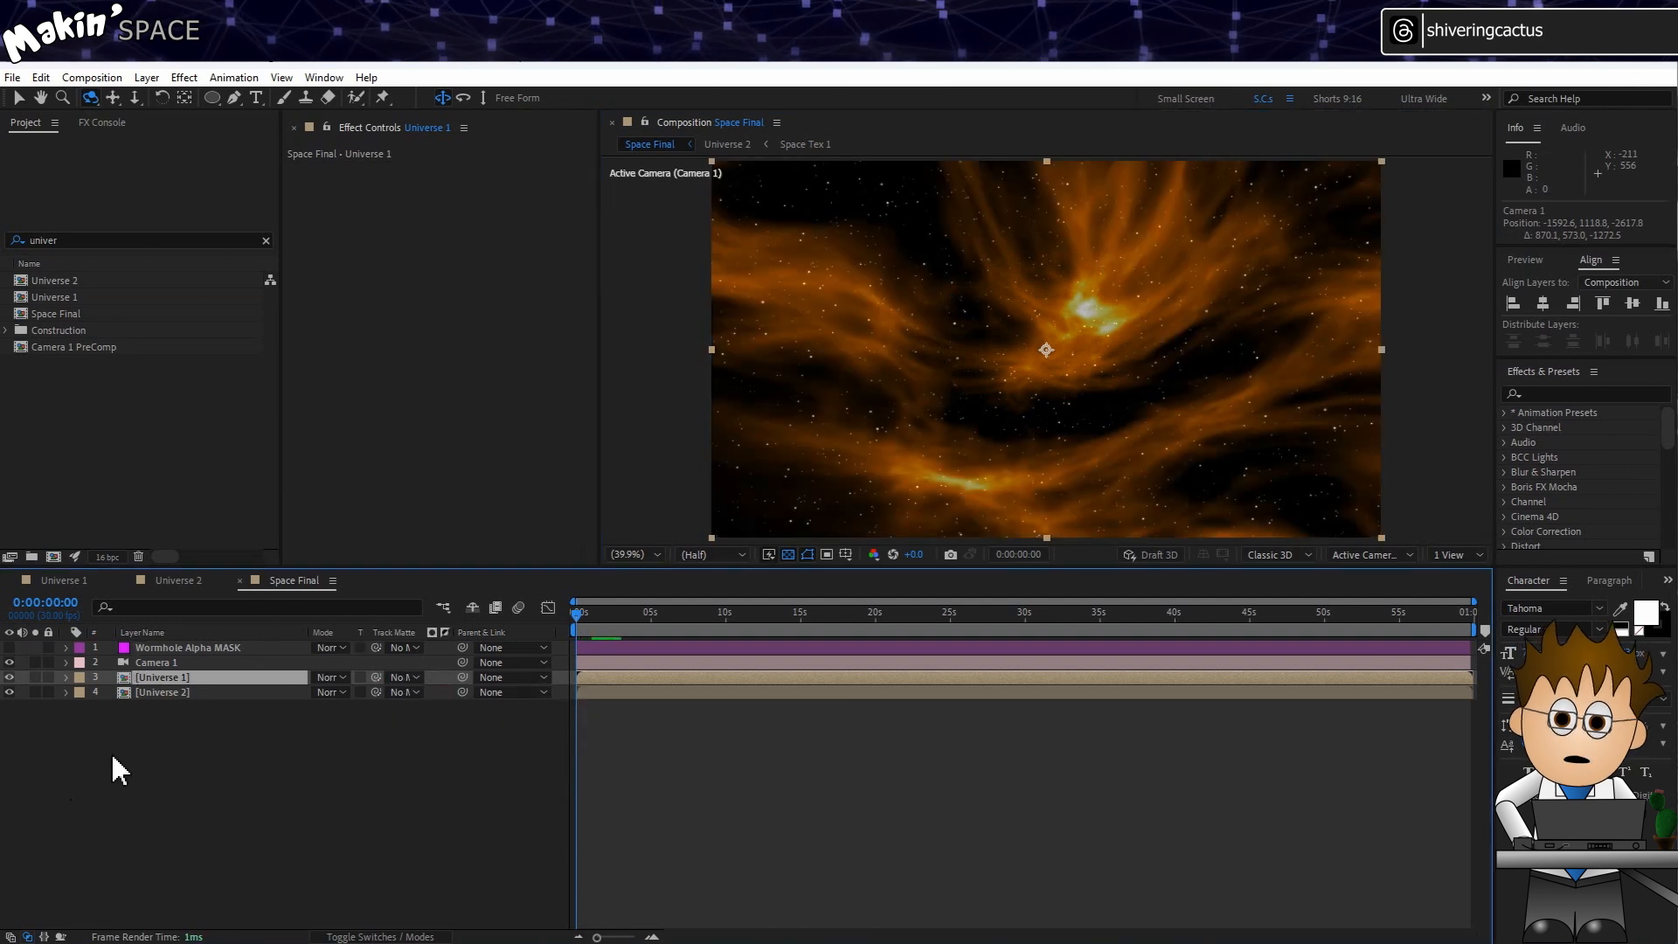
{"action": "left_click", "coordinate": [213, 648]}
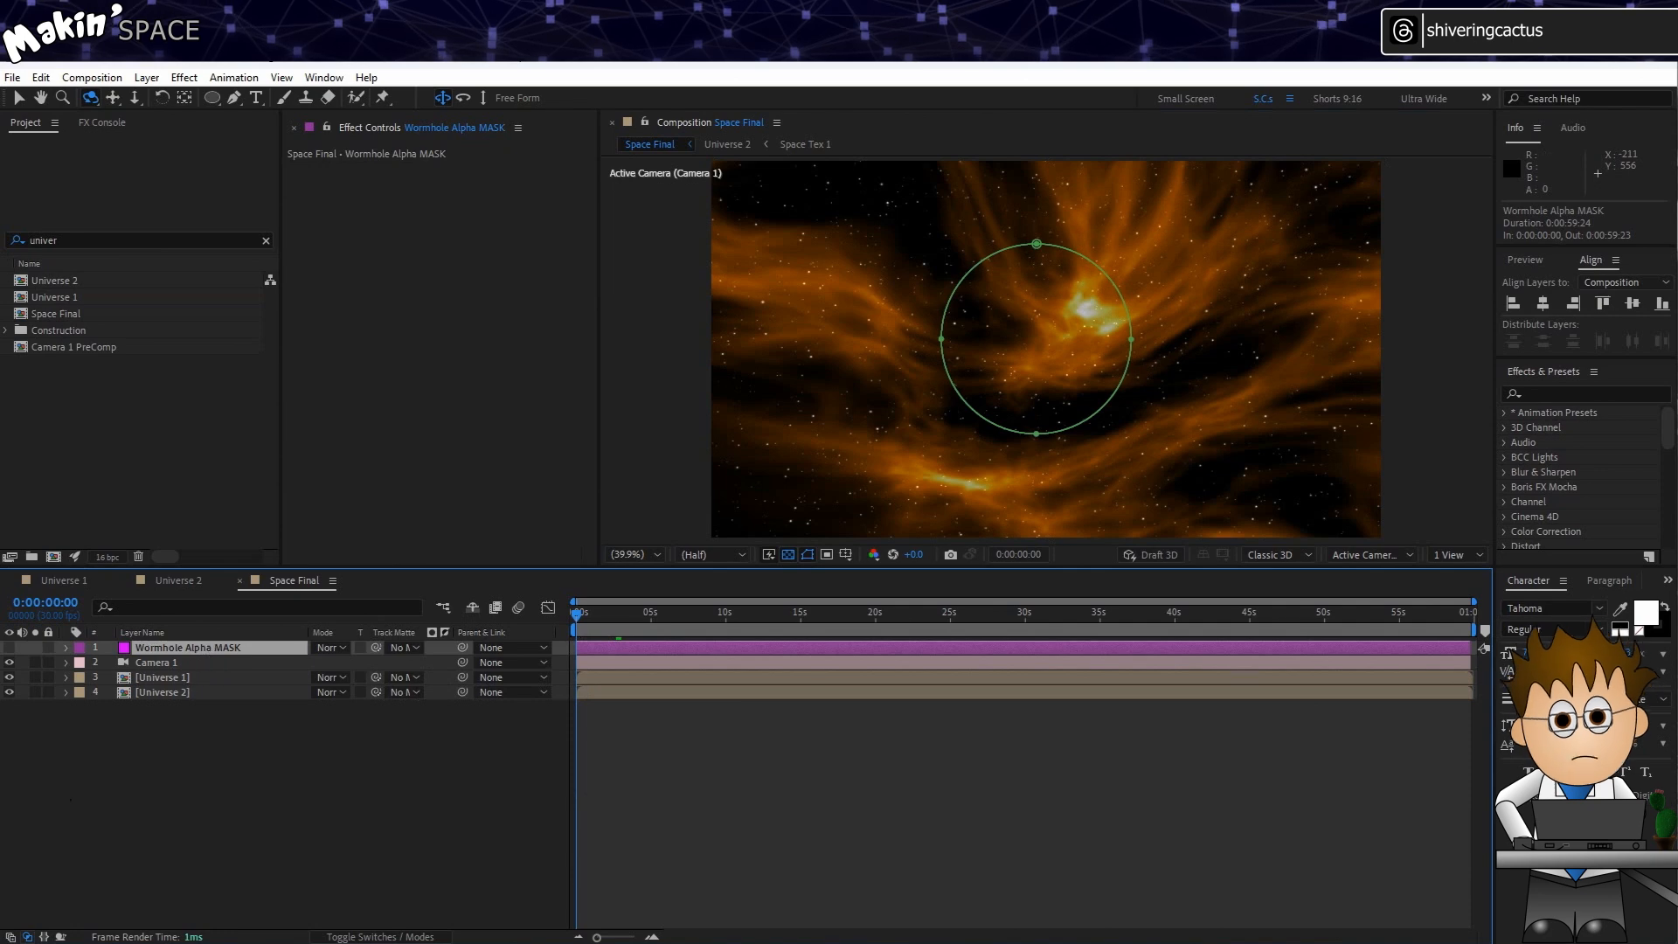
{"action": "left_click", "coordinate": [12, 77]}
{"action": "mouse_move", "coordinate": [200, 564]}
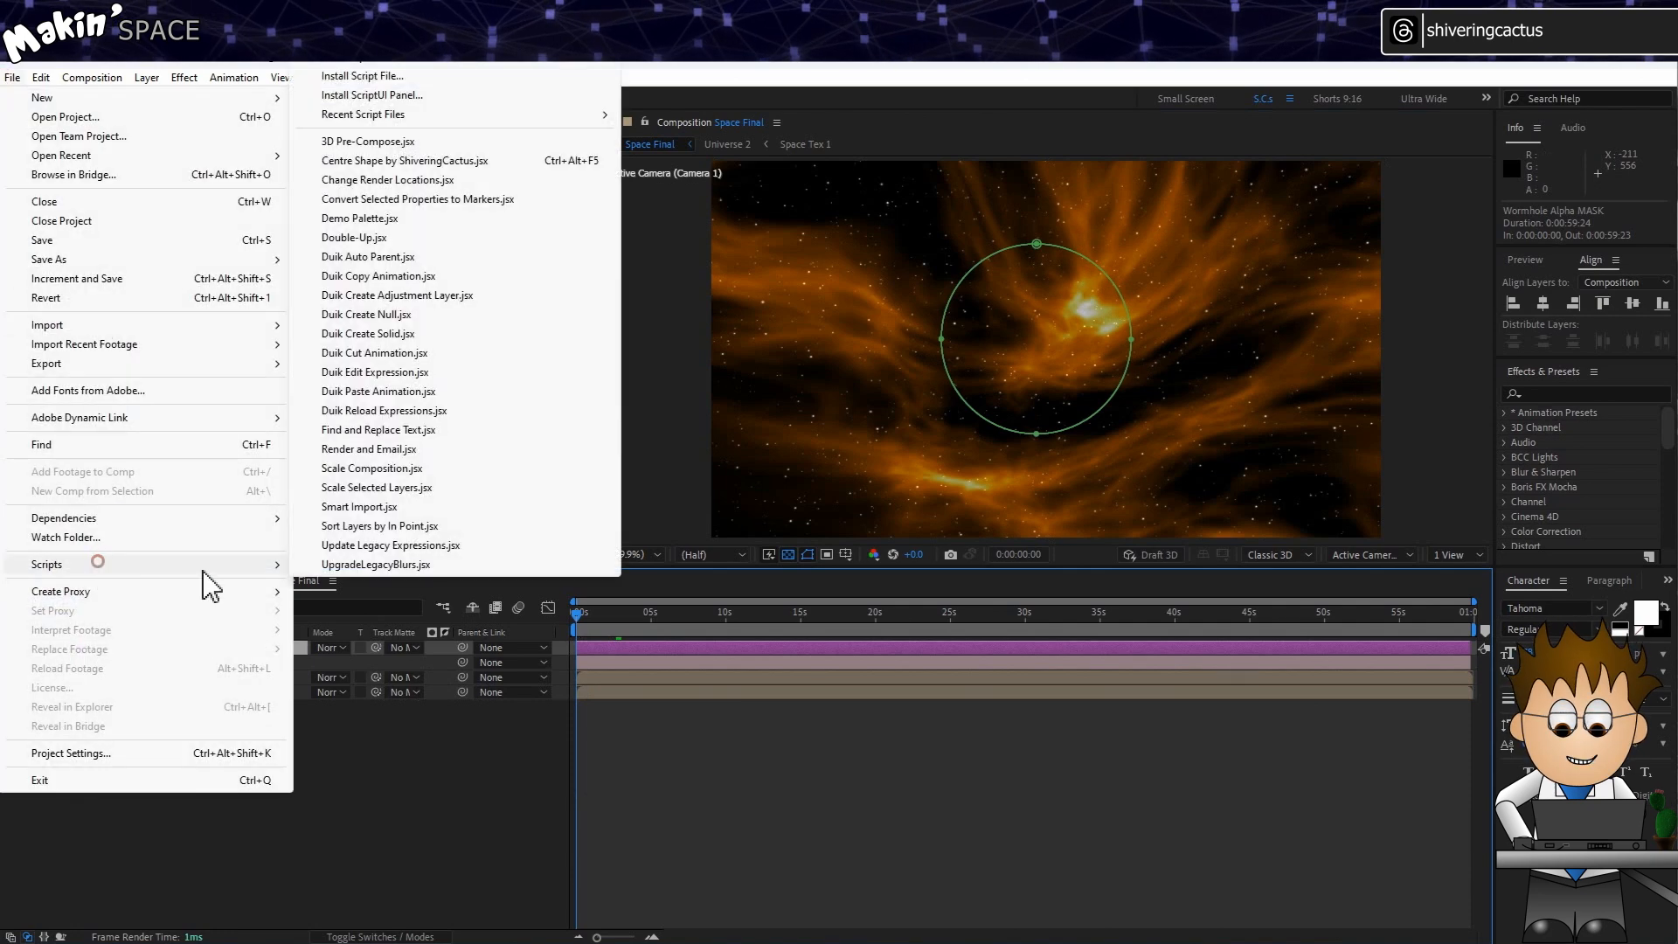
{"action": "left_click", "coordinate": [445, 140]}
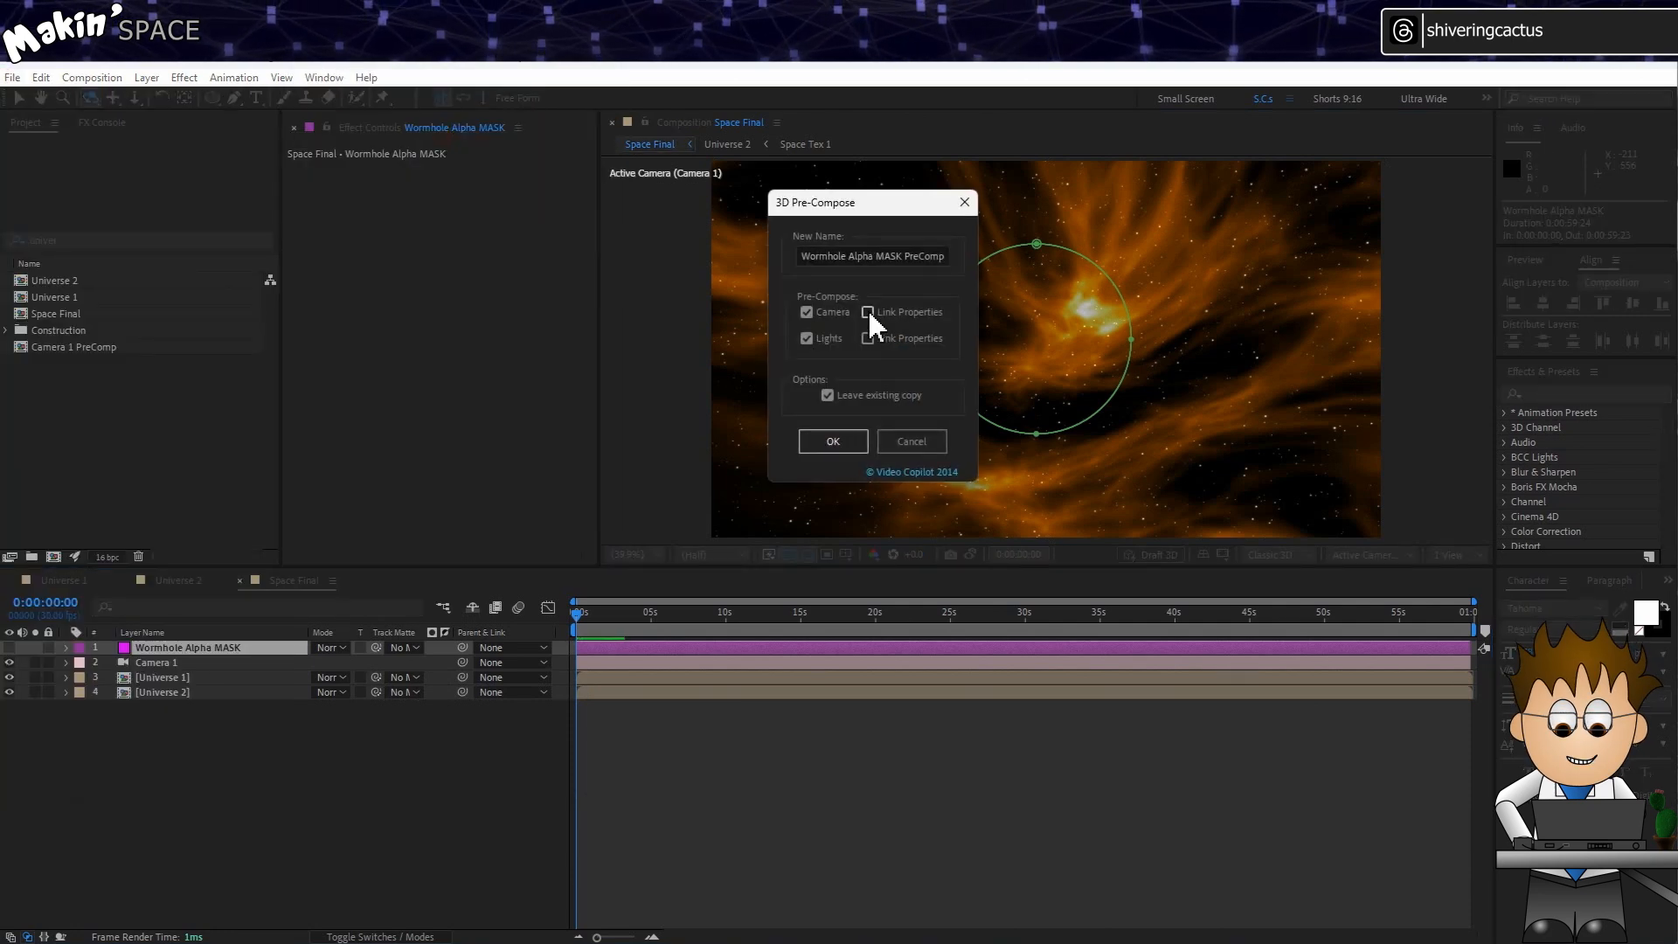
{"action": "left_click", "coordinate": [868, 312]}
{"action": "left_click", "coordinate": [827, 395]}
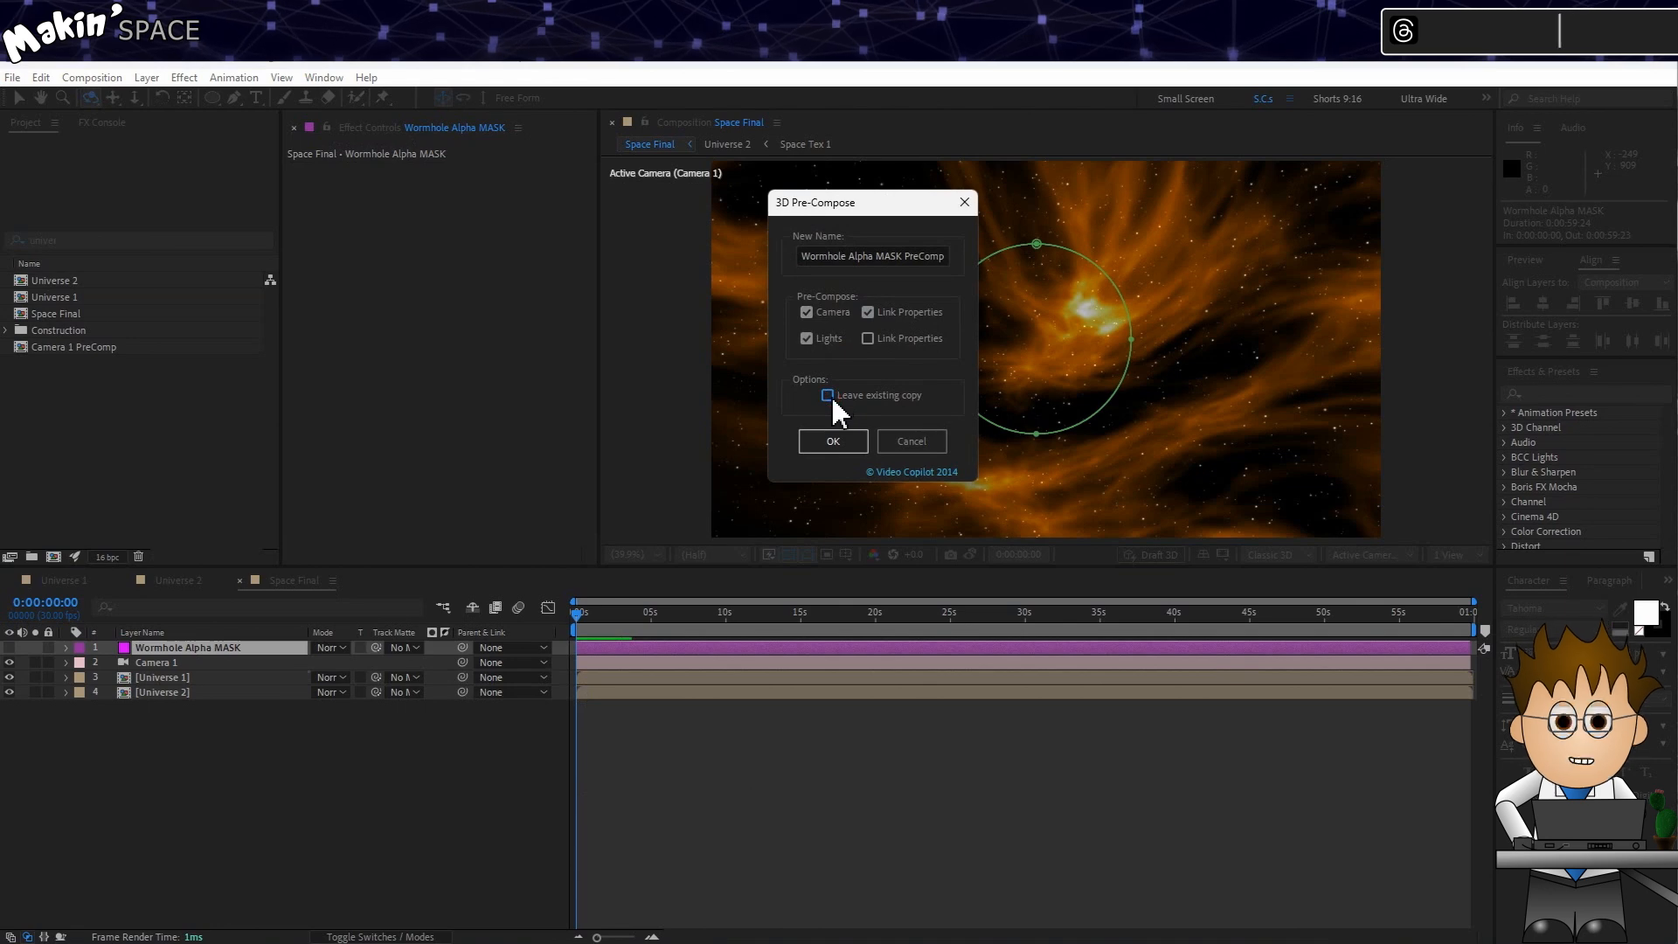
{"action": "left_click", "coordinate": [857, 445]}
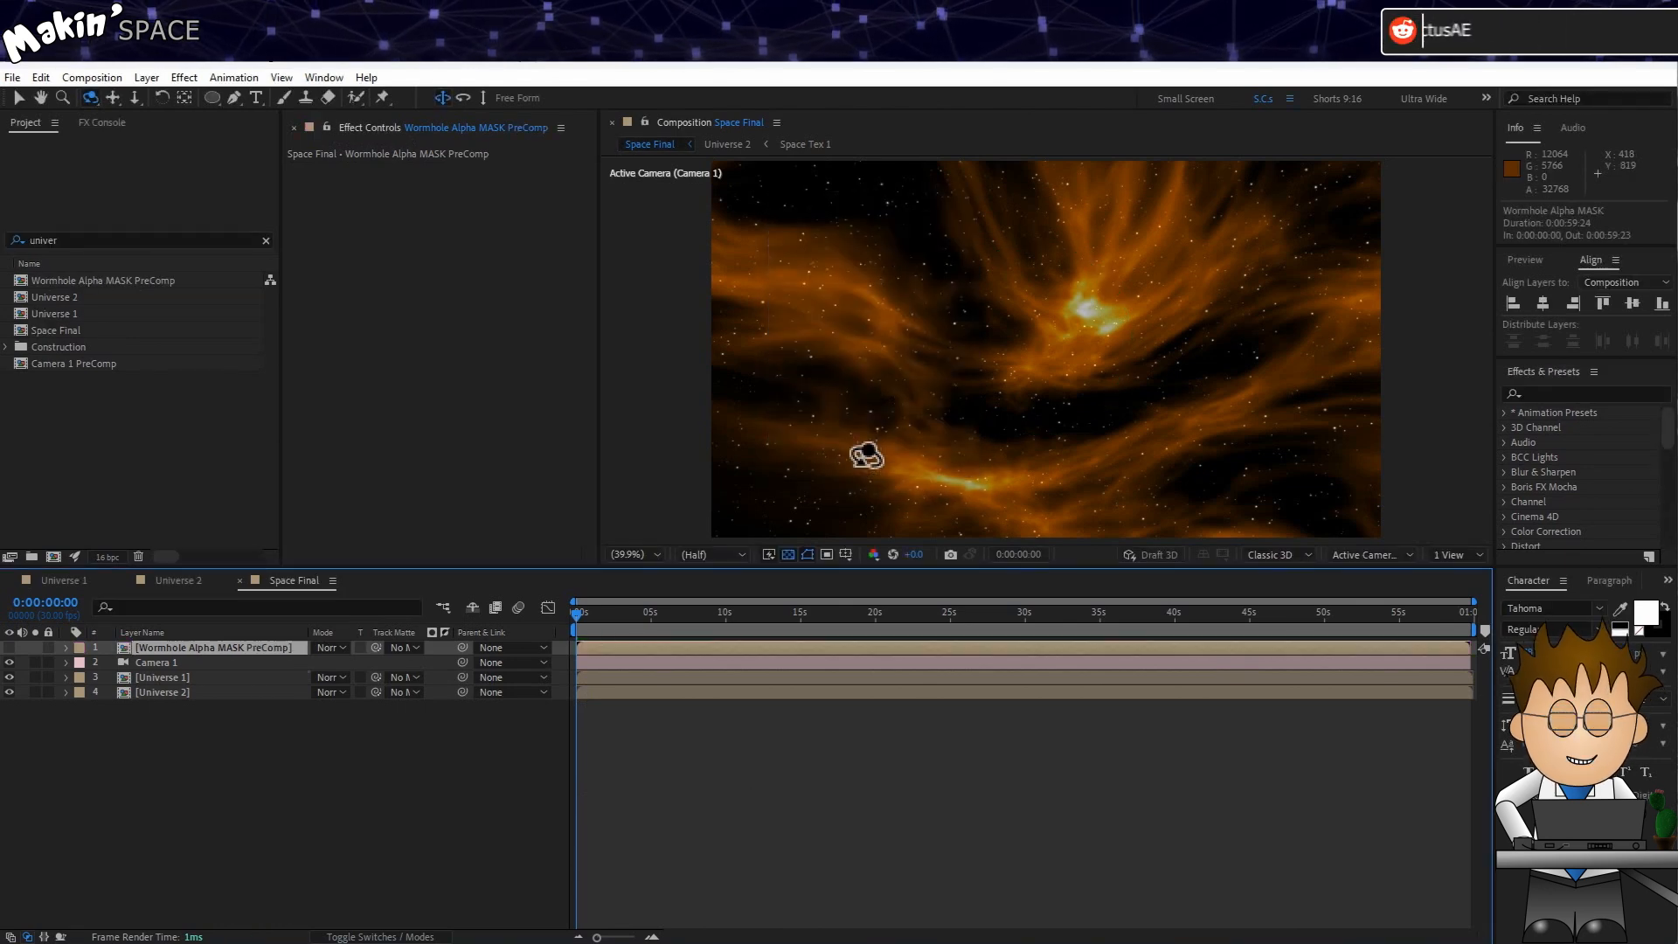
Inside Wormhole Alpha MASK PreComp, set the Mask Feather of the Wormhole Alpha MASK layer to 50 pixels.
{"action": "double_click", "coordinate": [203, 647]}
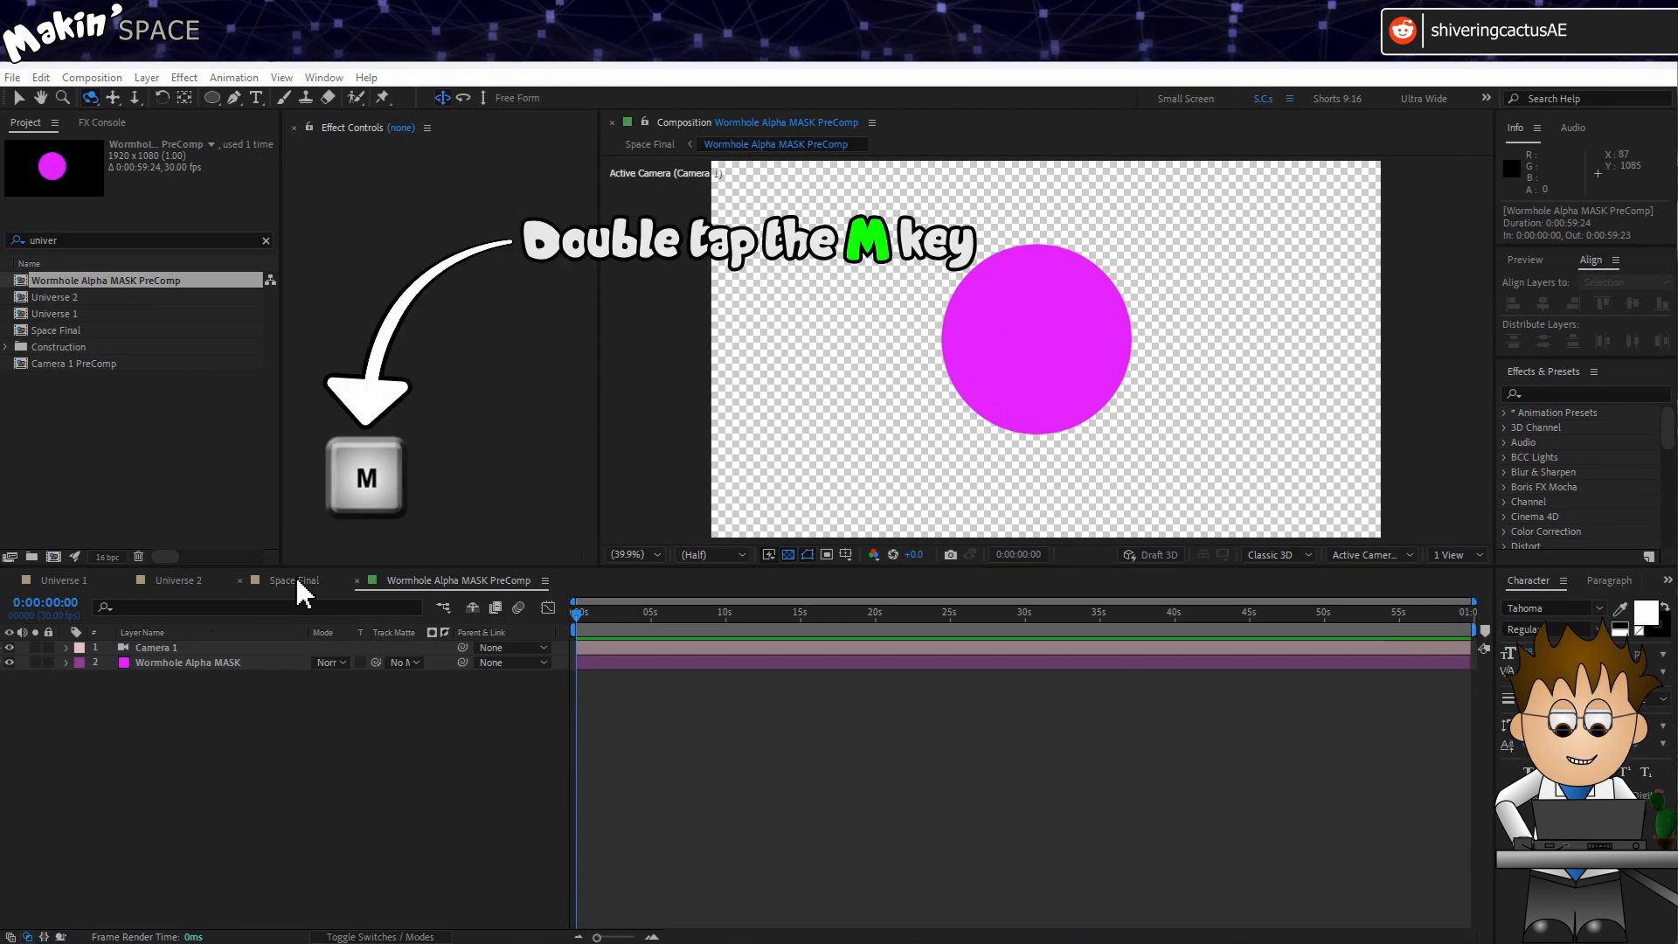
{"action": "left_click", "coordinate": [213, 662]}
{"action": "key", "text": "m"}
{"action": "key", "text": "m"}
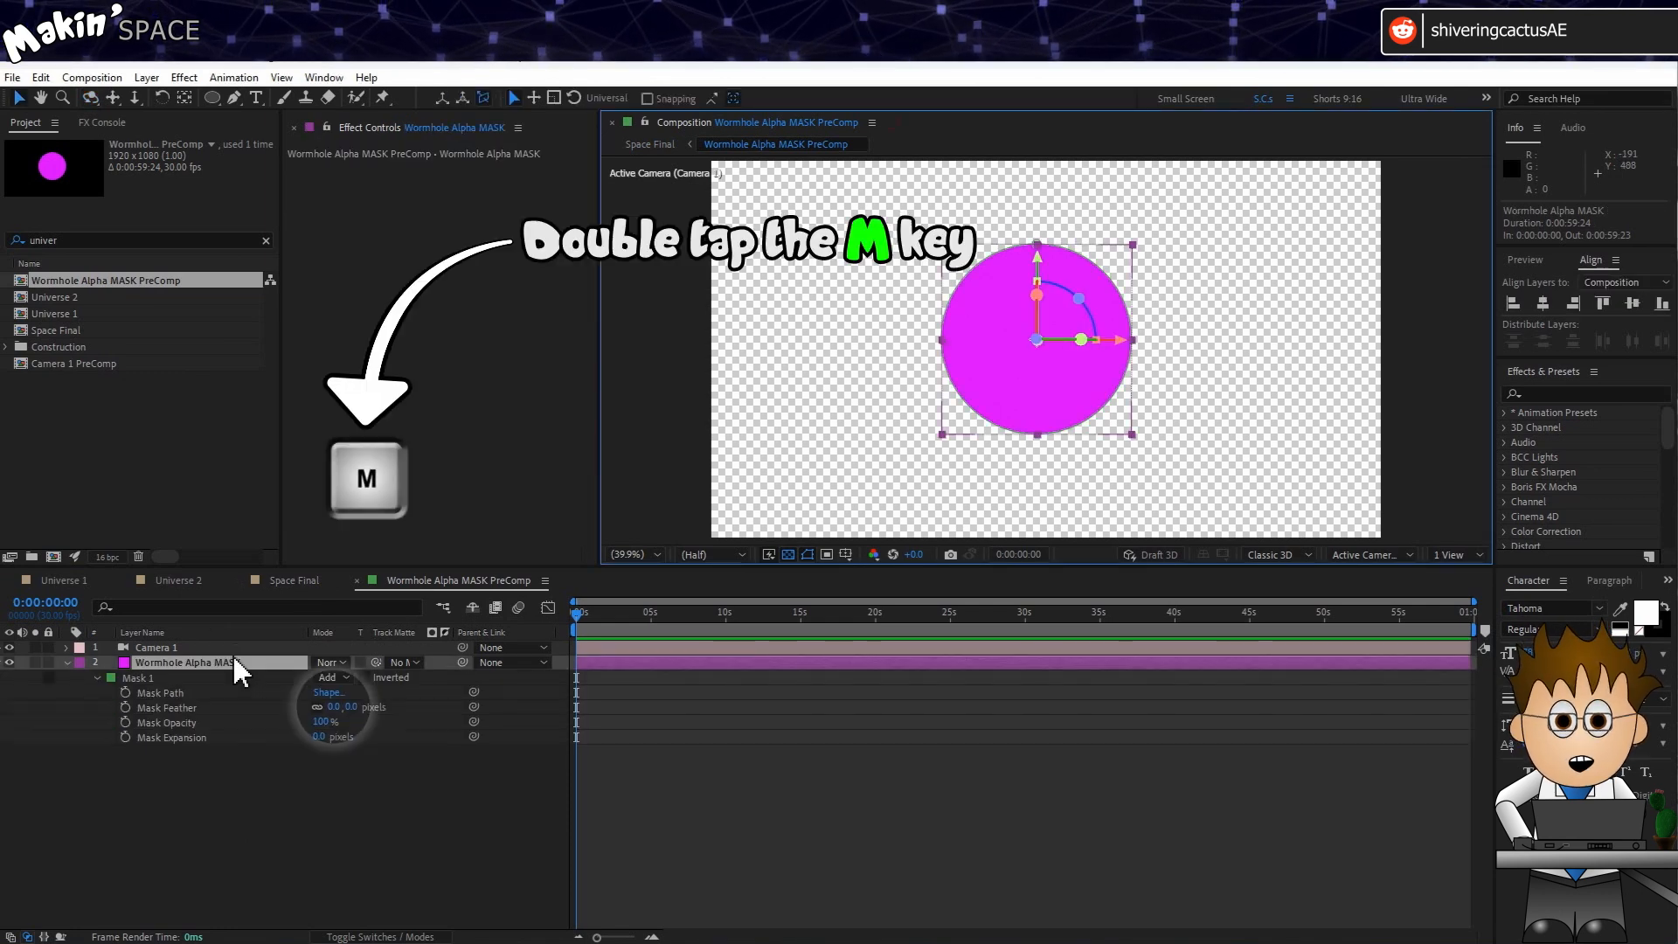
{"action": "left_click", "coordinate": [335, 706]}
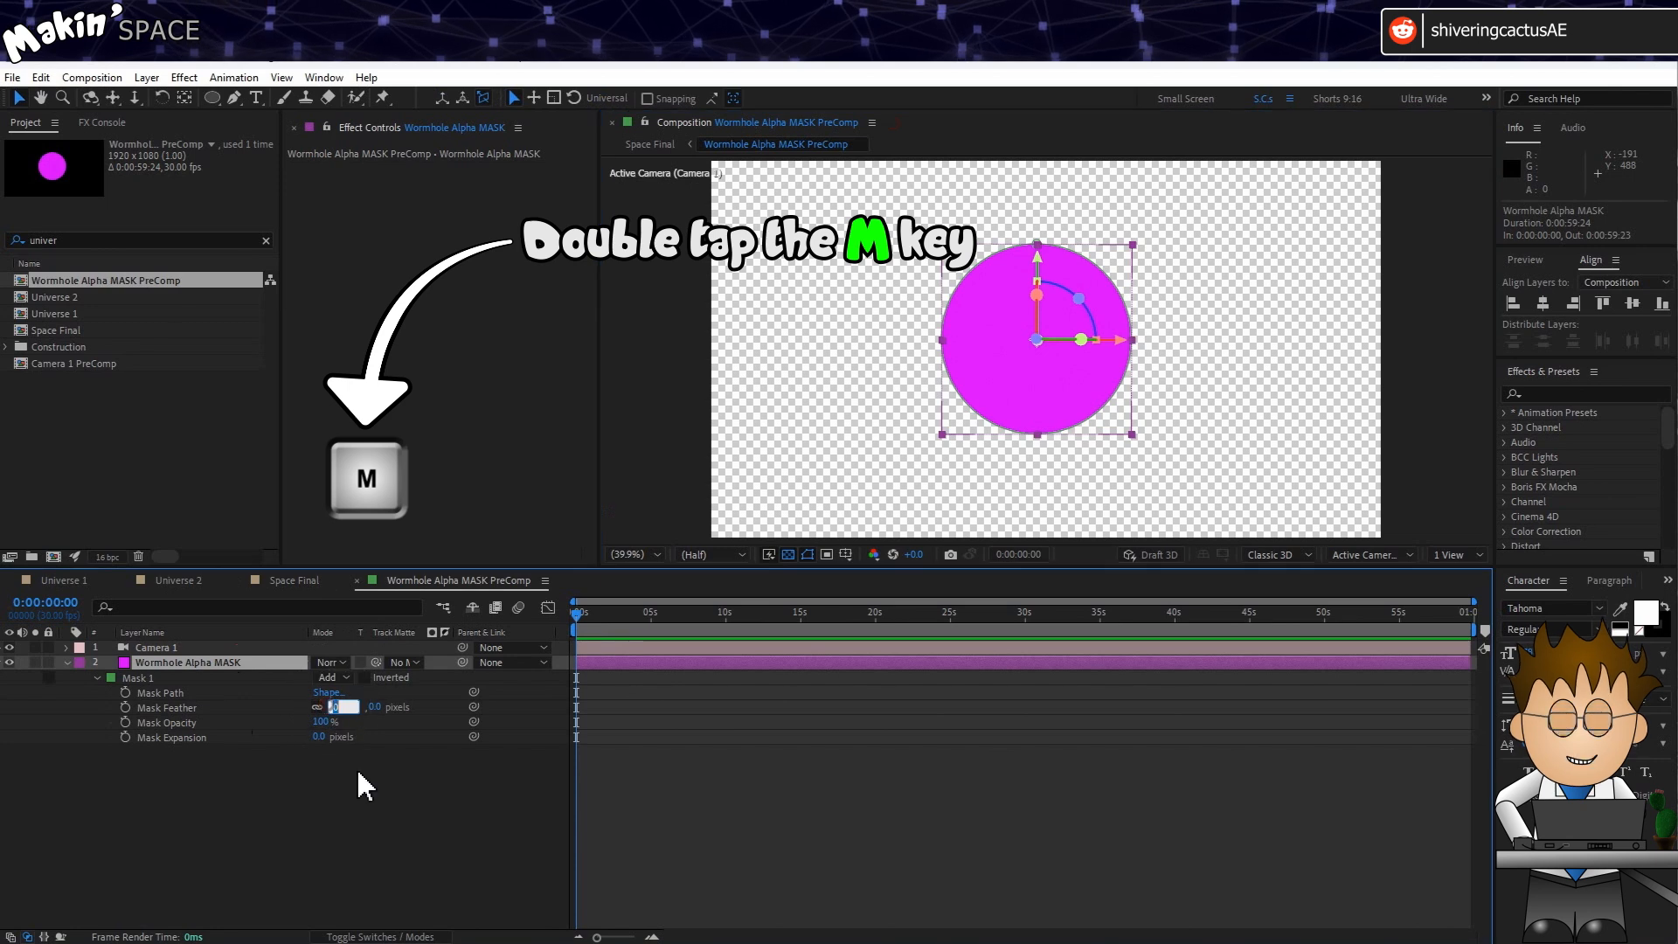
{"action": "type", "text": "50"}
{"action": "key", "text": "Return"}
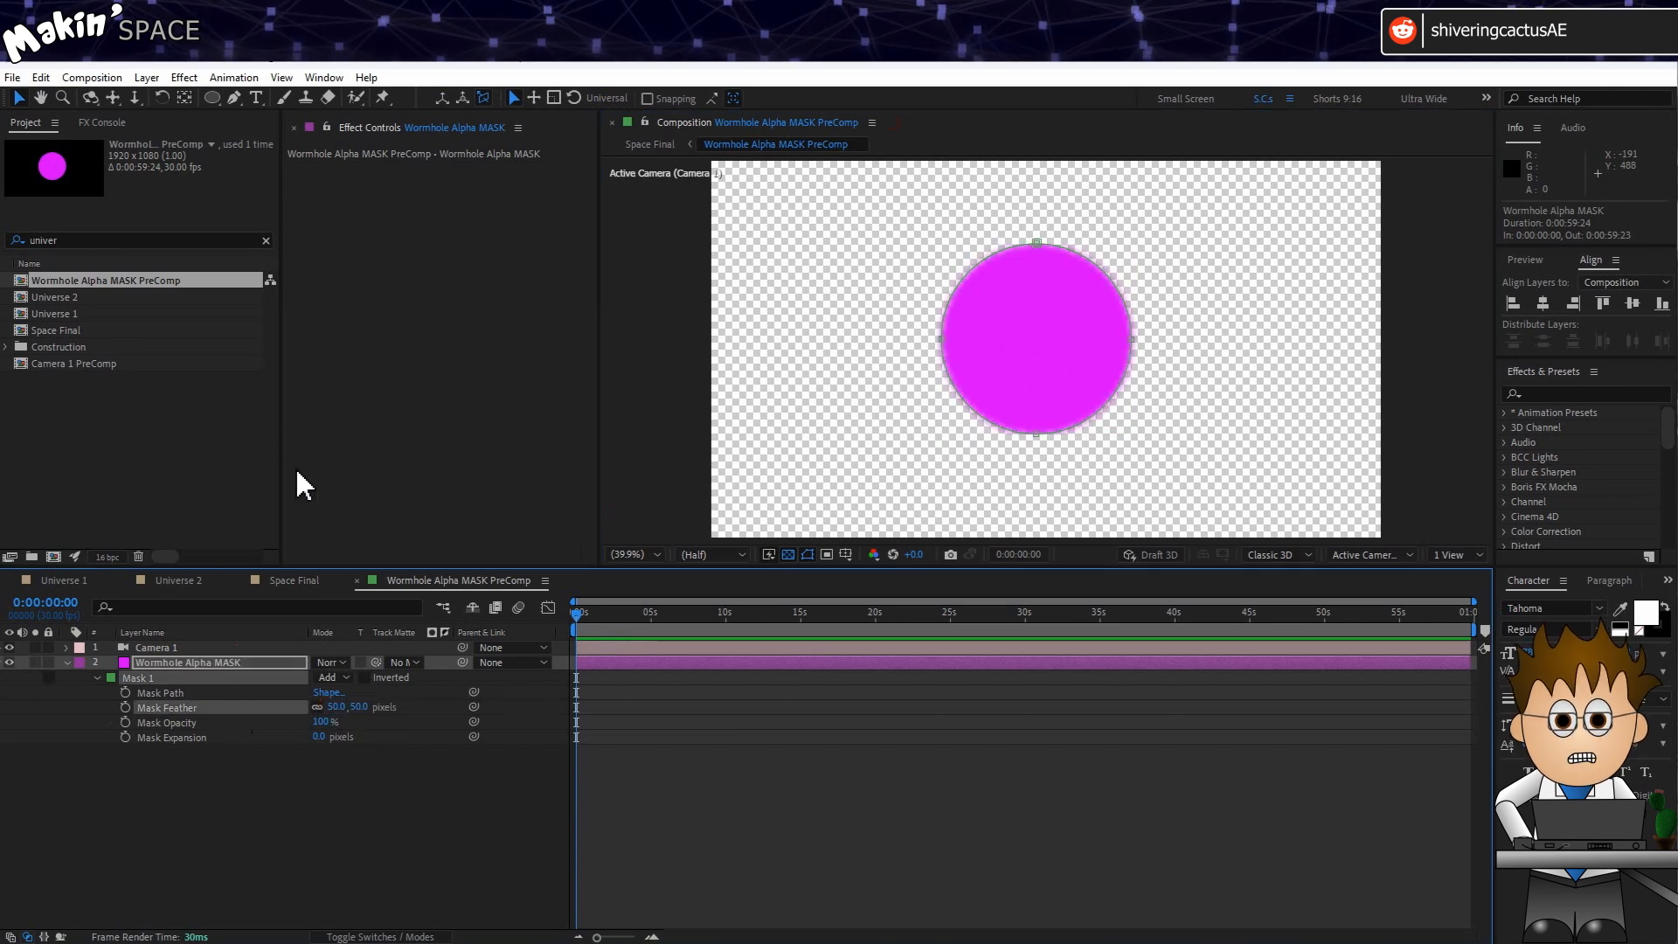
Open the precomp in Essential Graphics, add Mask 1's Mask Expansion as a control and set it to -50.
{"action": "left_click", "coordinate": [92, 77]}
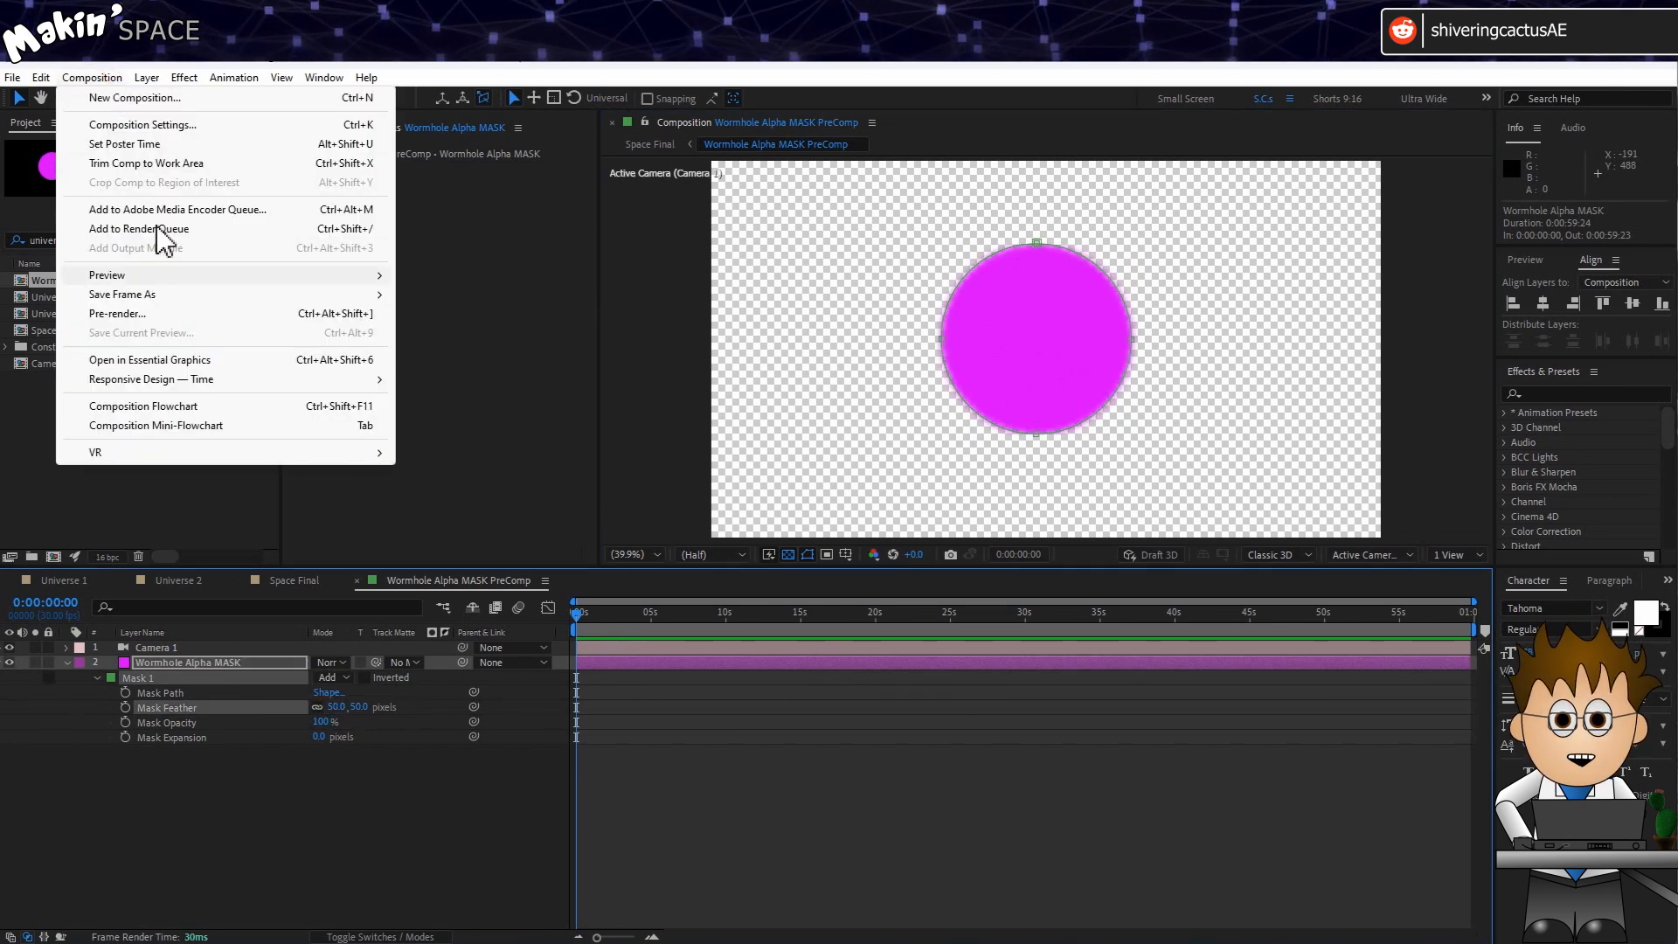
{"action": "left_click", "coordinate": [181, 359]}
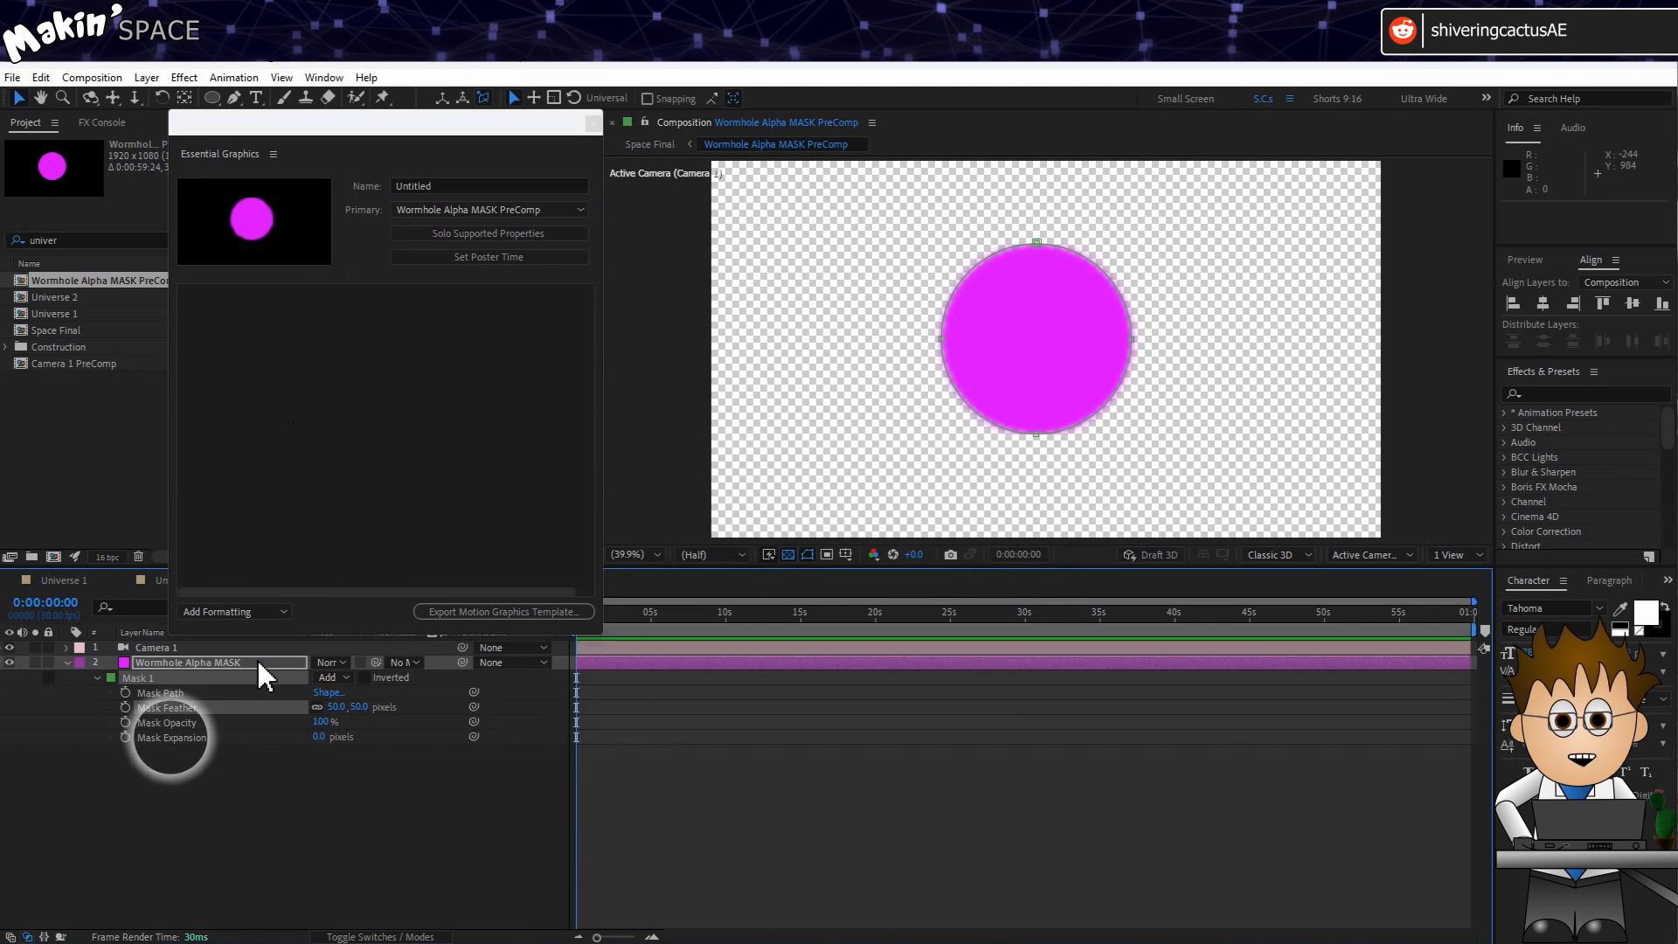
{"action": "left_click_drag", "start_coordinate": [185, 737], "coordinate": [296, 392]}
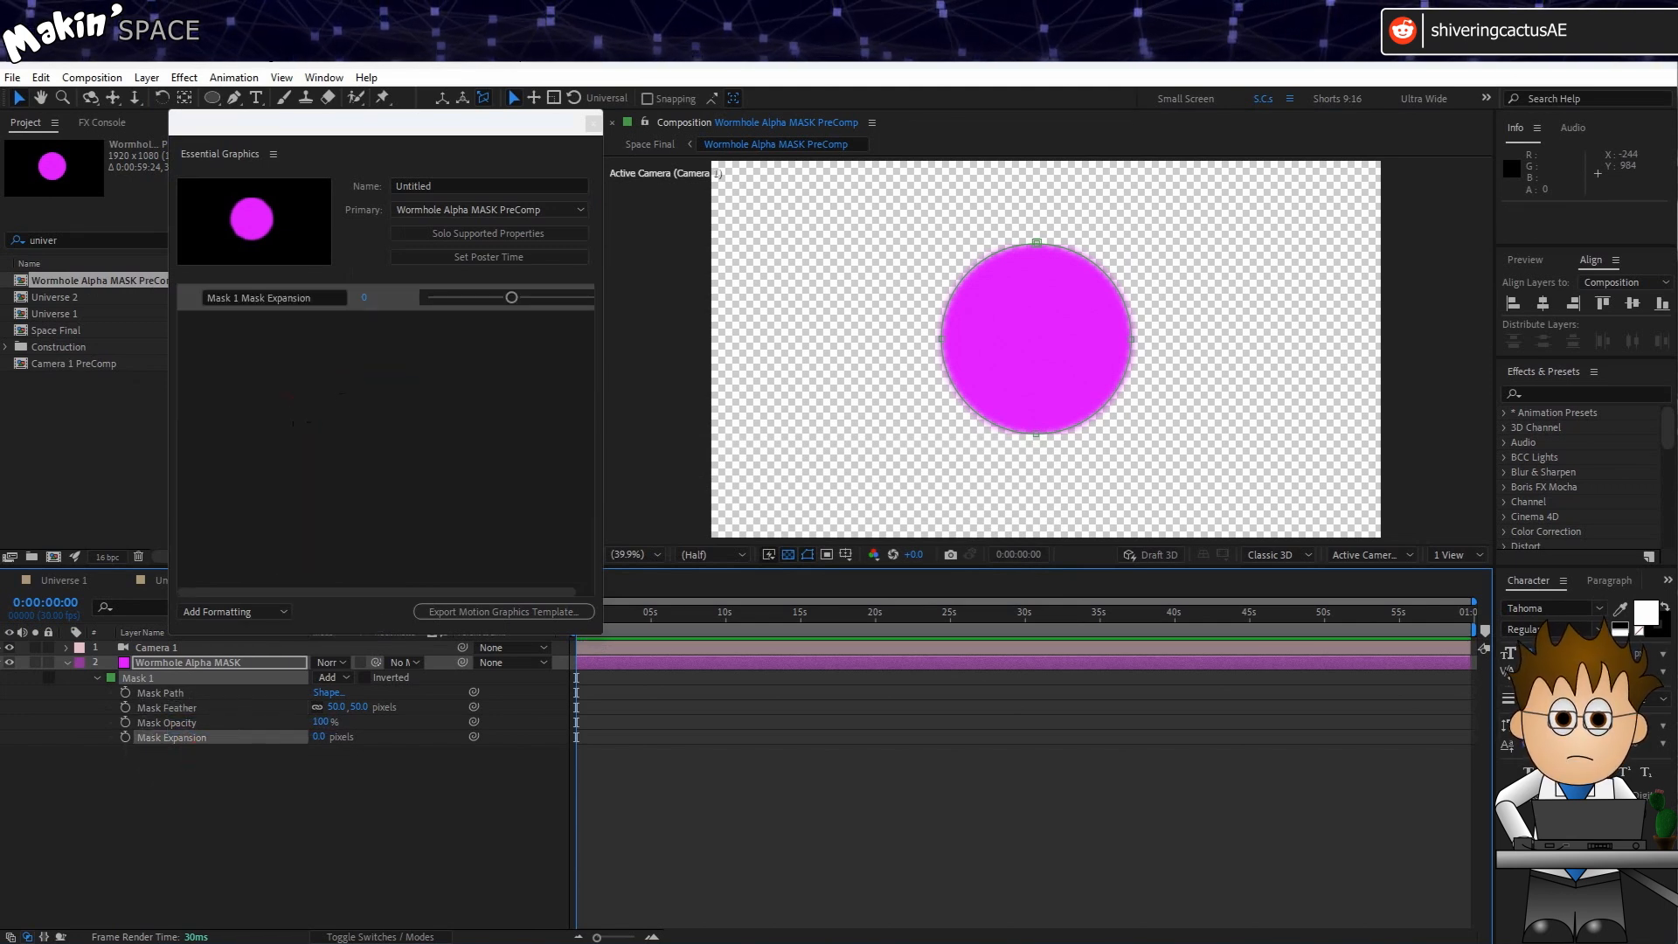
{"action": "left_click", "coordinate": [362, 298]}
{"action": "type", "text": "-5"}
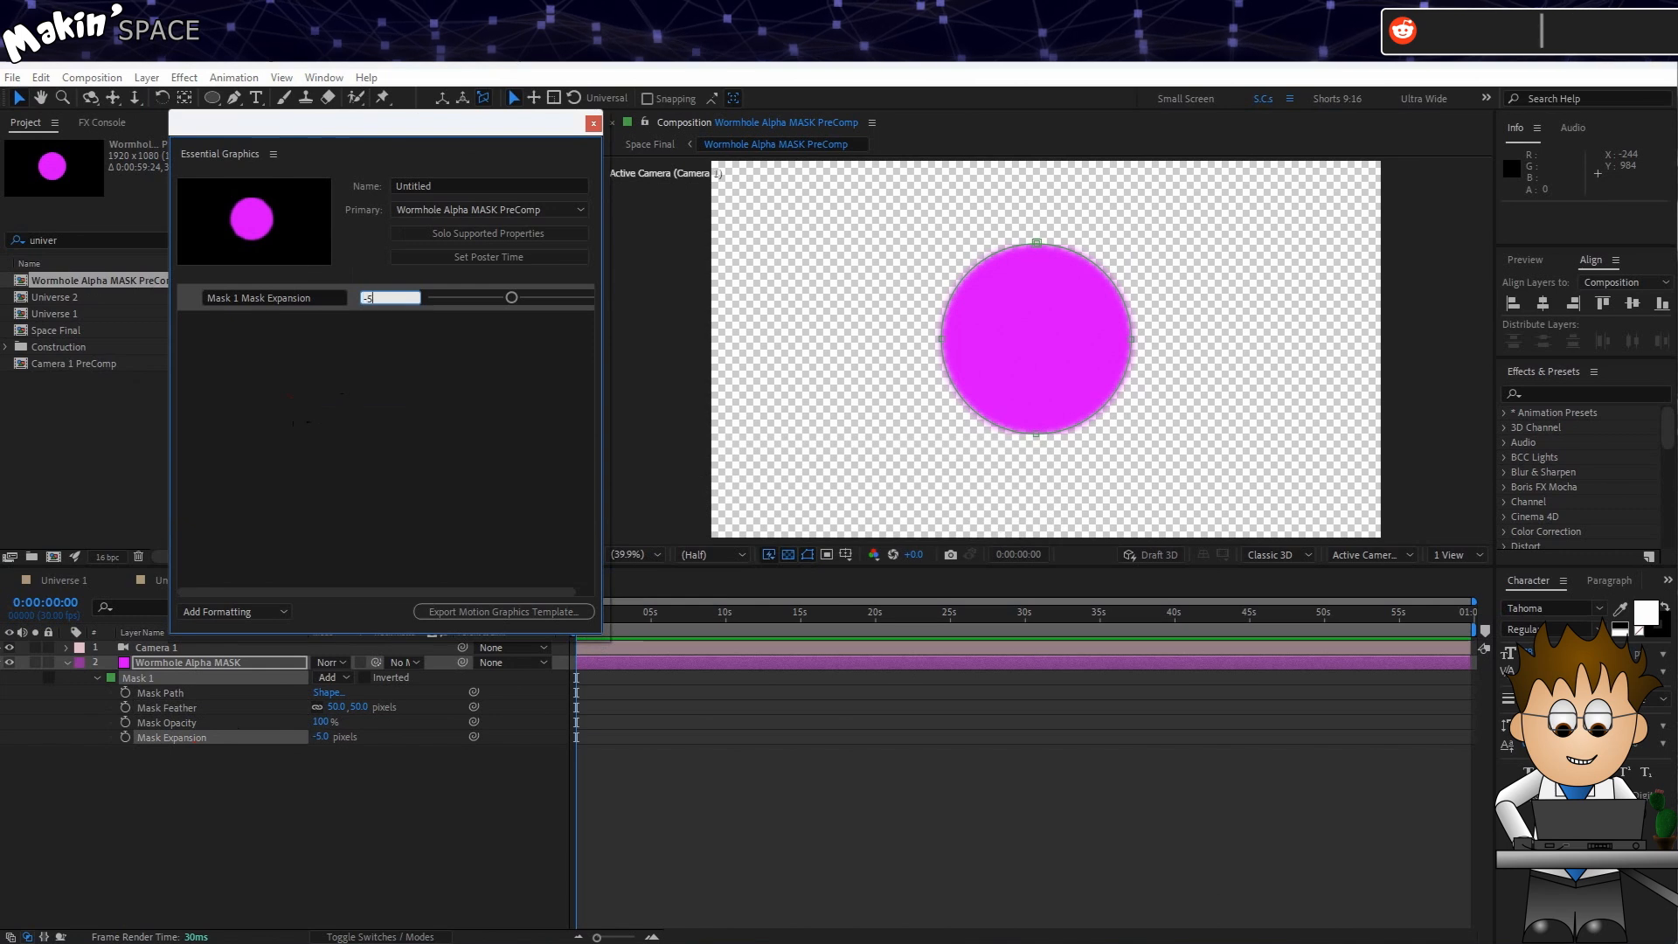
{"action": "type", "text": "0"}
{"action": "key", "text": "Return"}
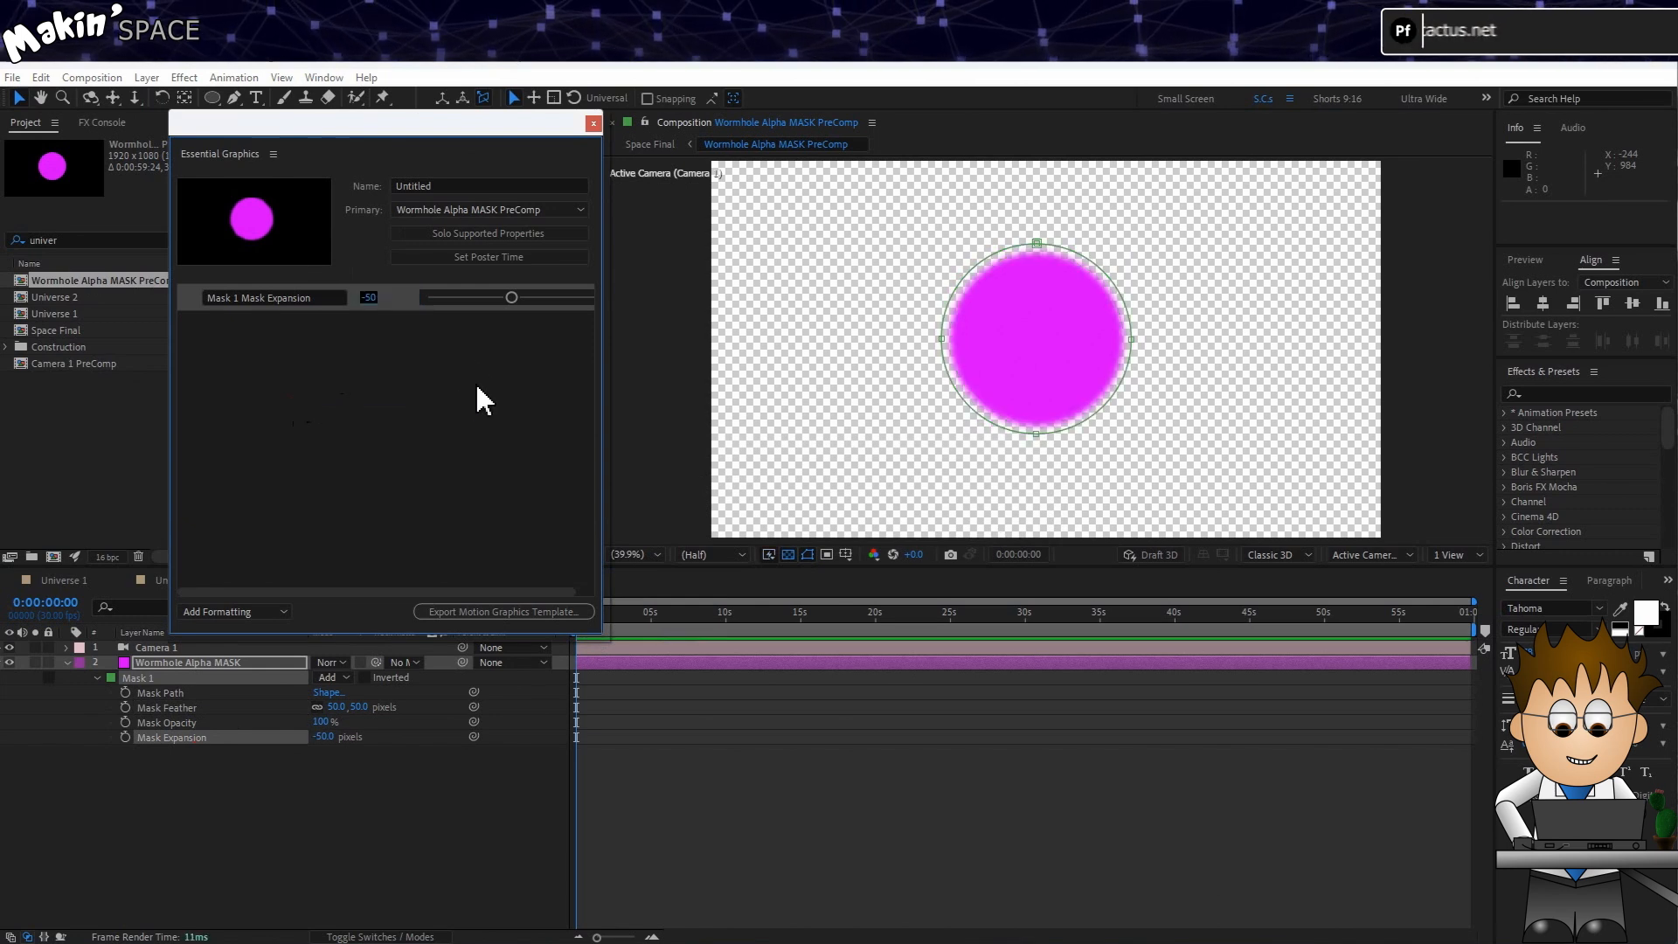
Apply a Circle effect to Wormhole Alpha MASK with Invert Circle enabled and the blending mode set to Stencil Alpha.
{"action": "left_click_drag", "start_coordinate": [367, 127], "coordinate": [801, 206]}
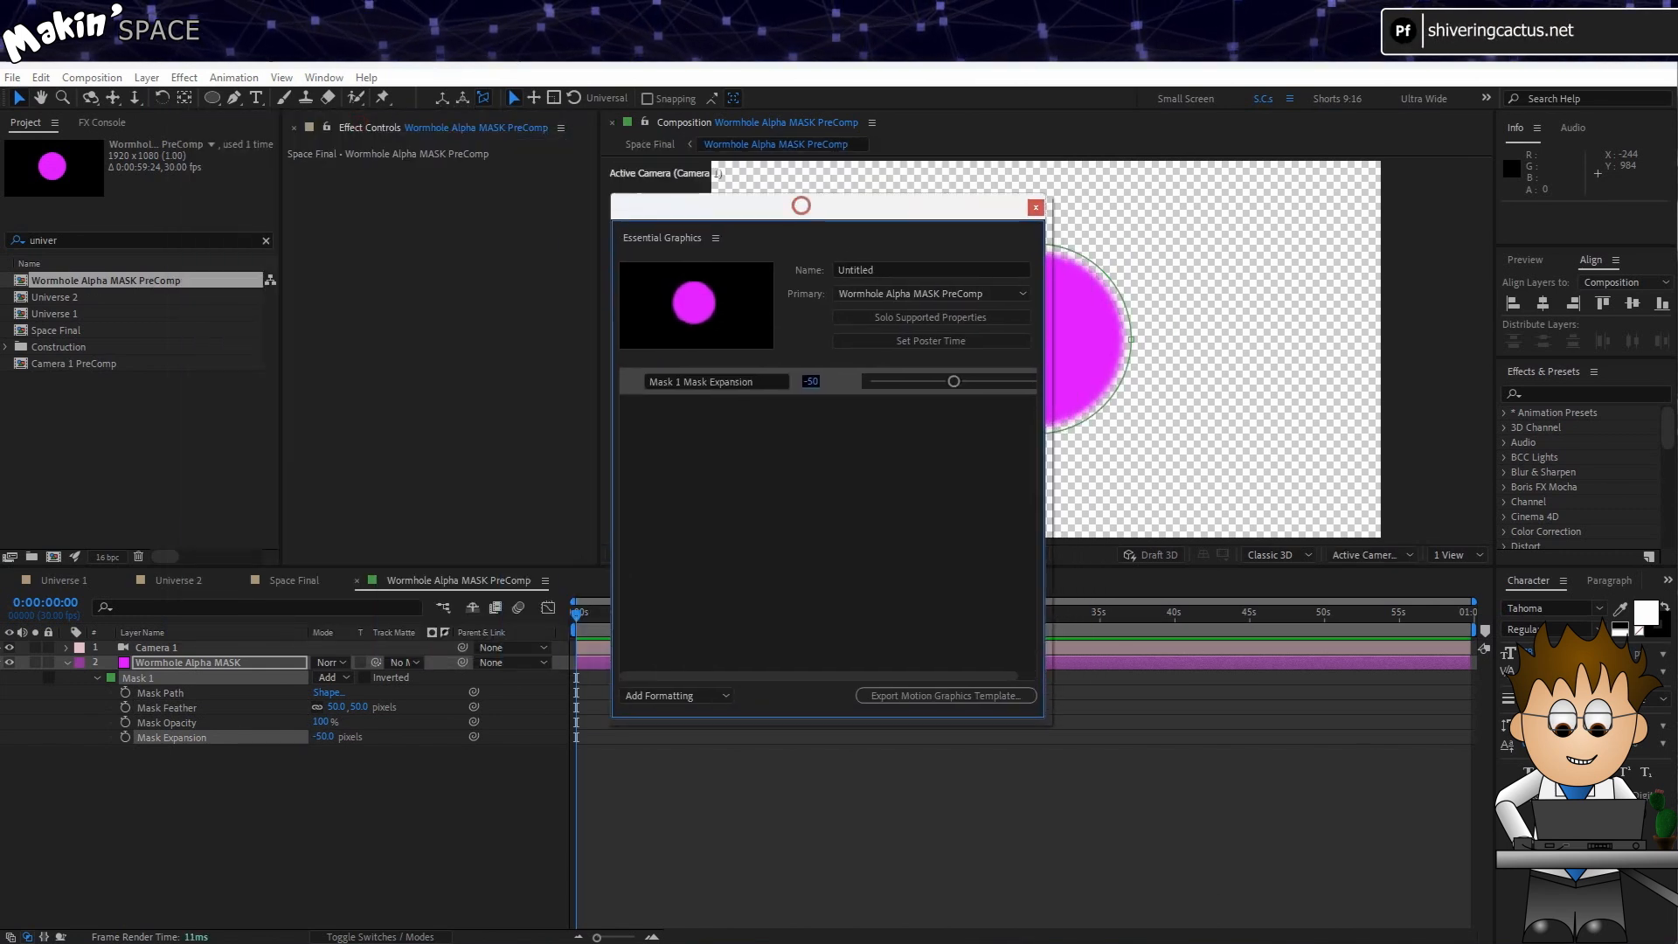
{"action": "left_click", "coordinate": [190, 79]}
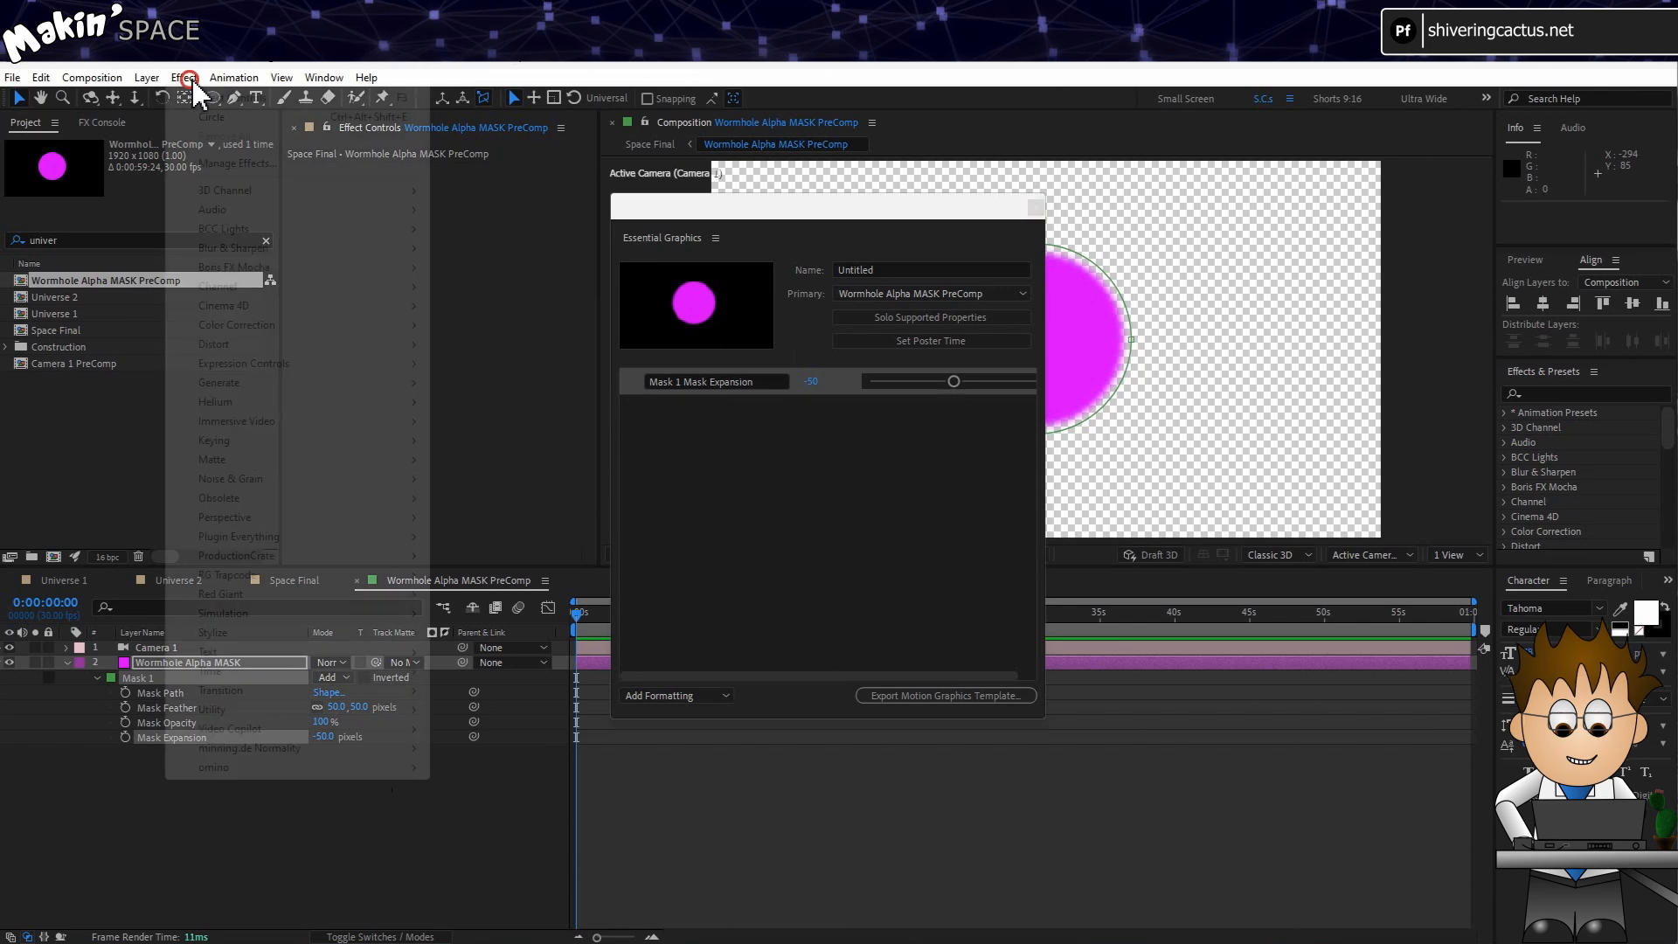
{"action": "mouse_move", "coordinate": [255, 382]}
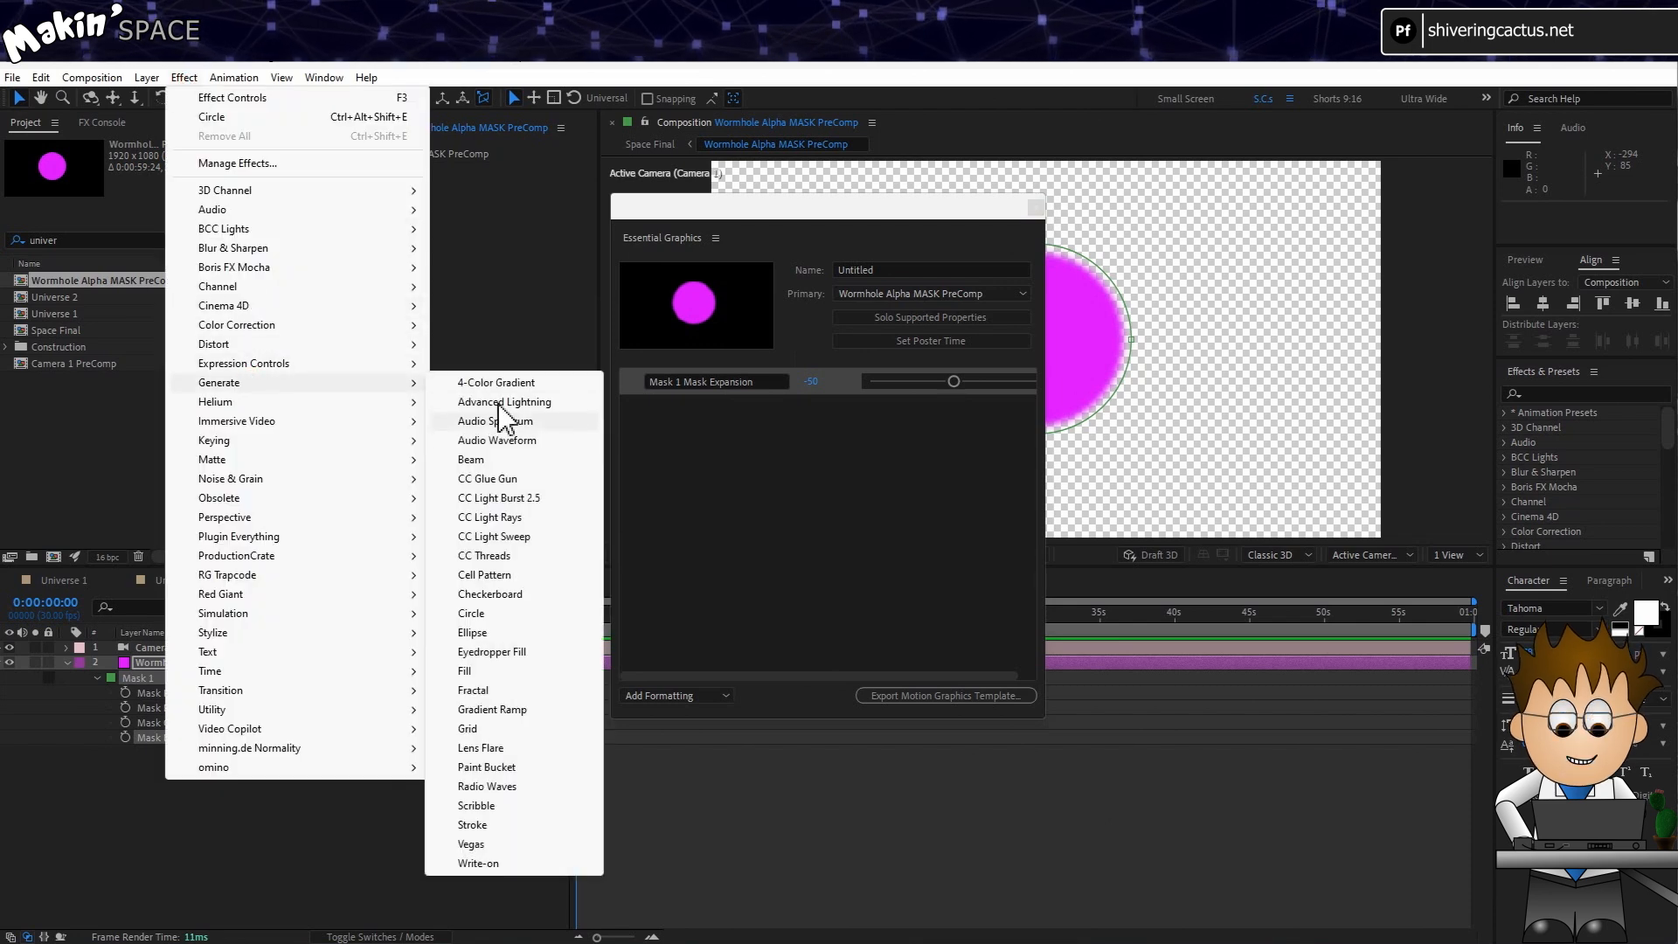
{"action": "left_click", "coordinate": [503, 612]}
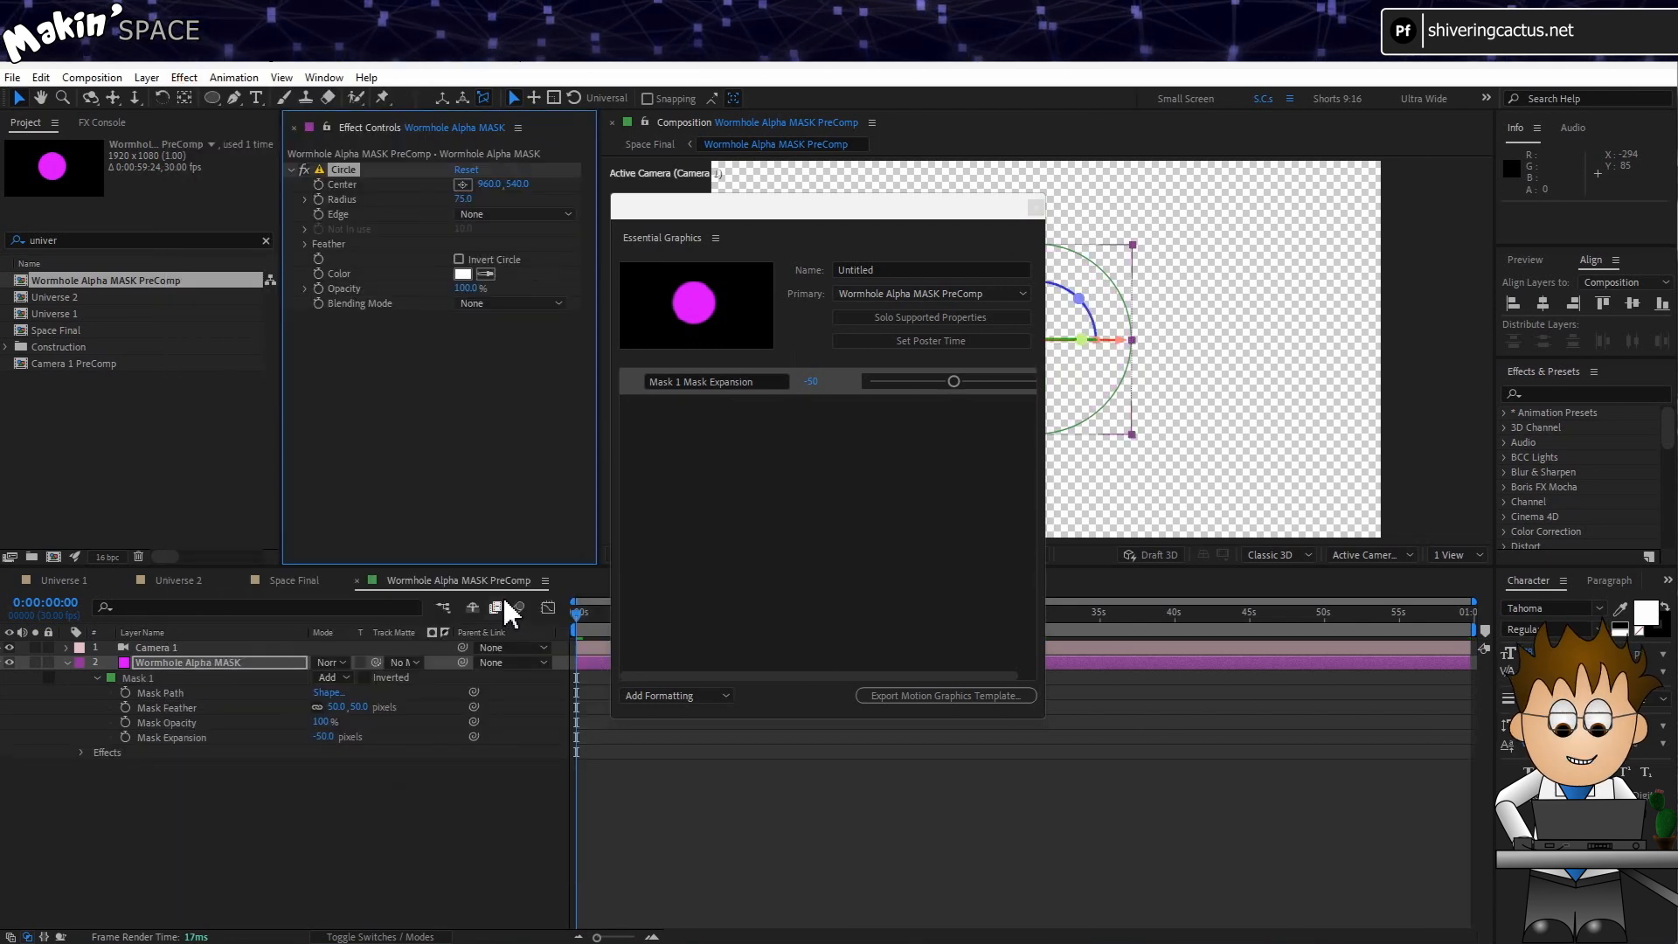
{"action": "left_click", "coordinate": [459, 260]}
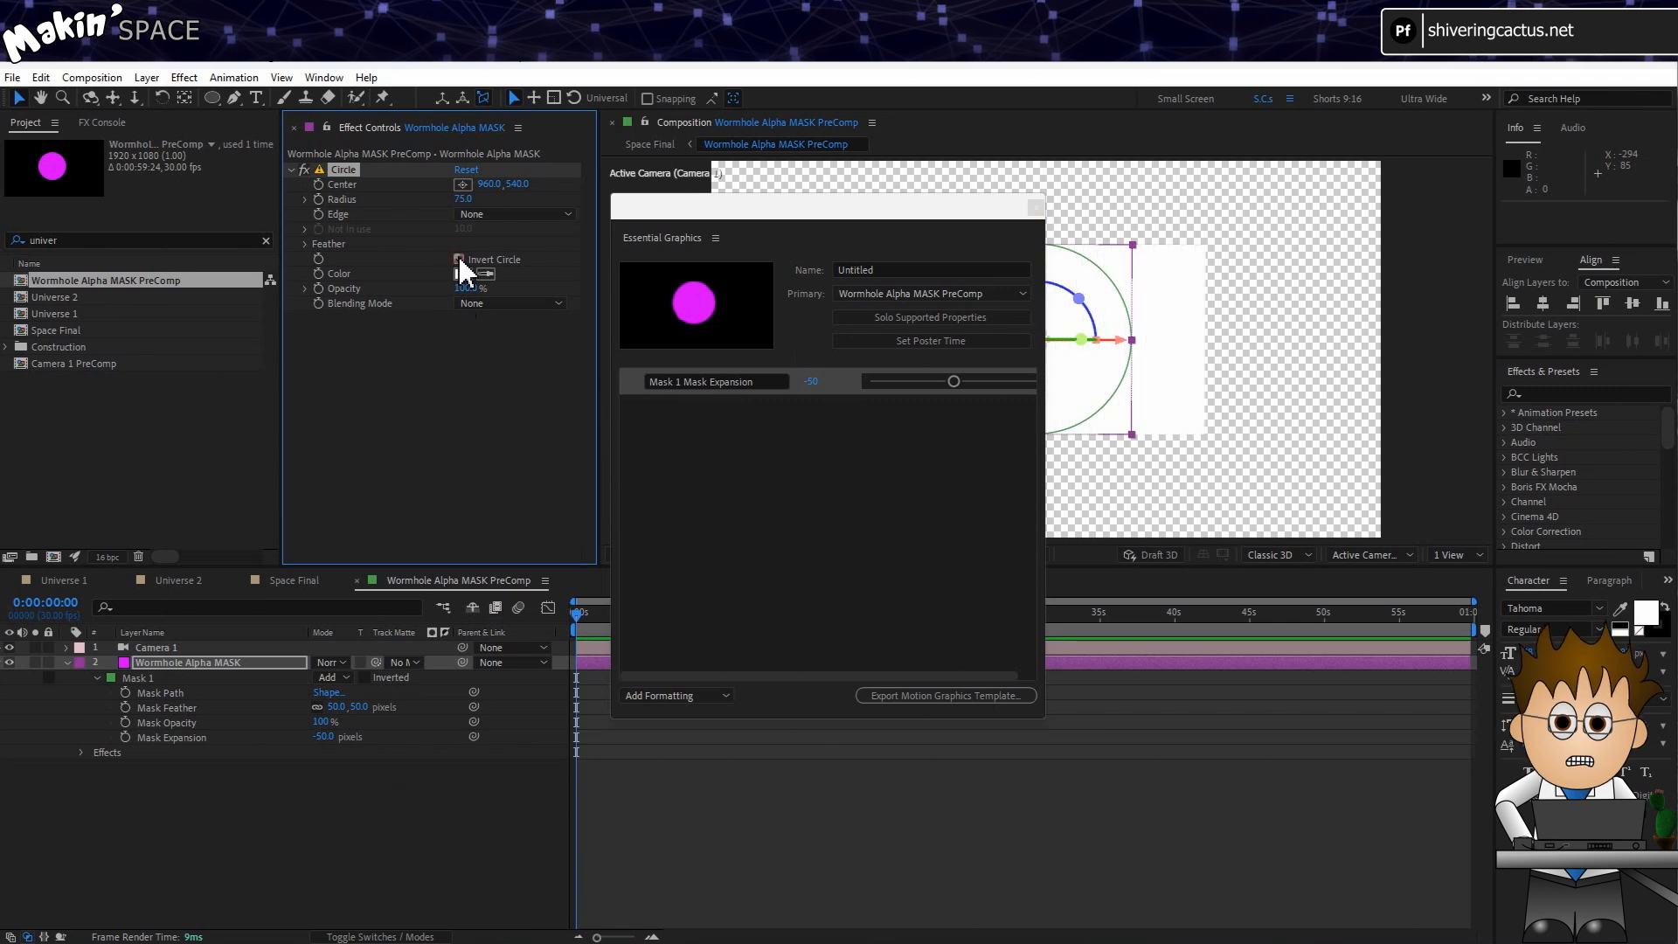
{"action": "left_click_drag", "start_coordinate": [767, 206], "coordinate": [831, 496]}
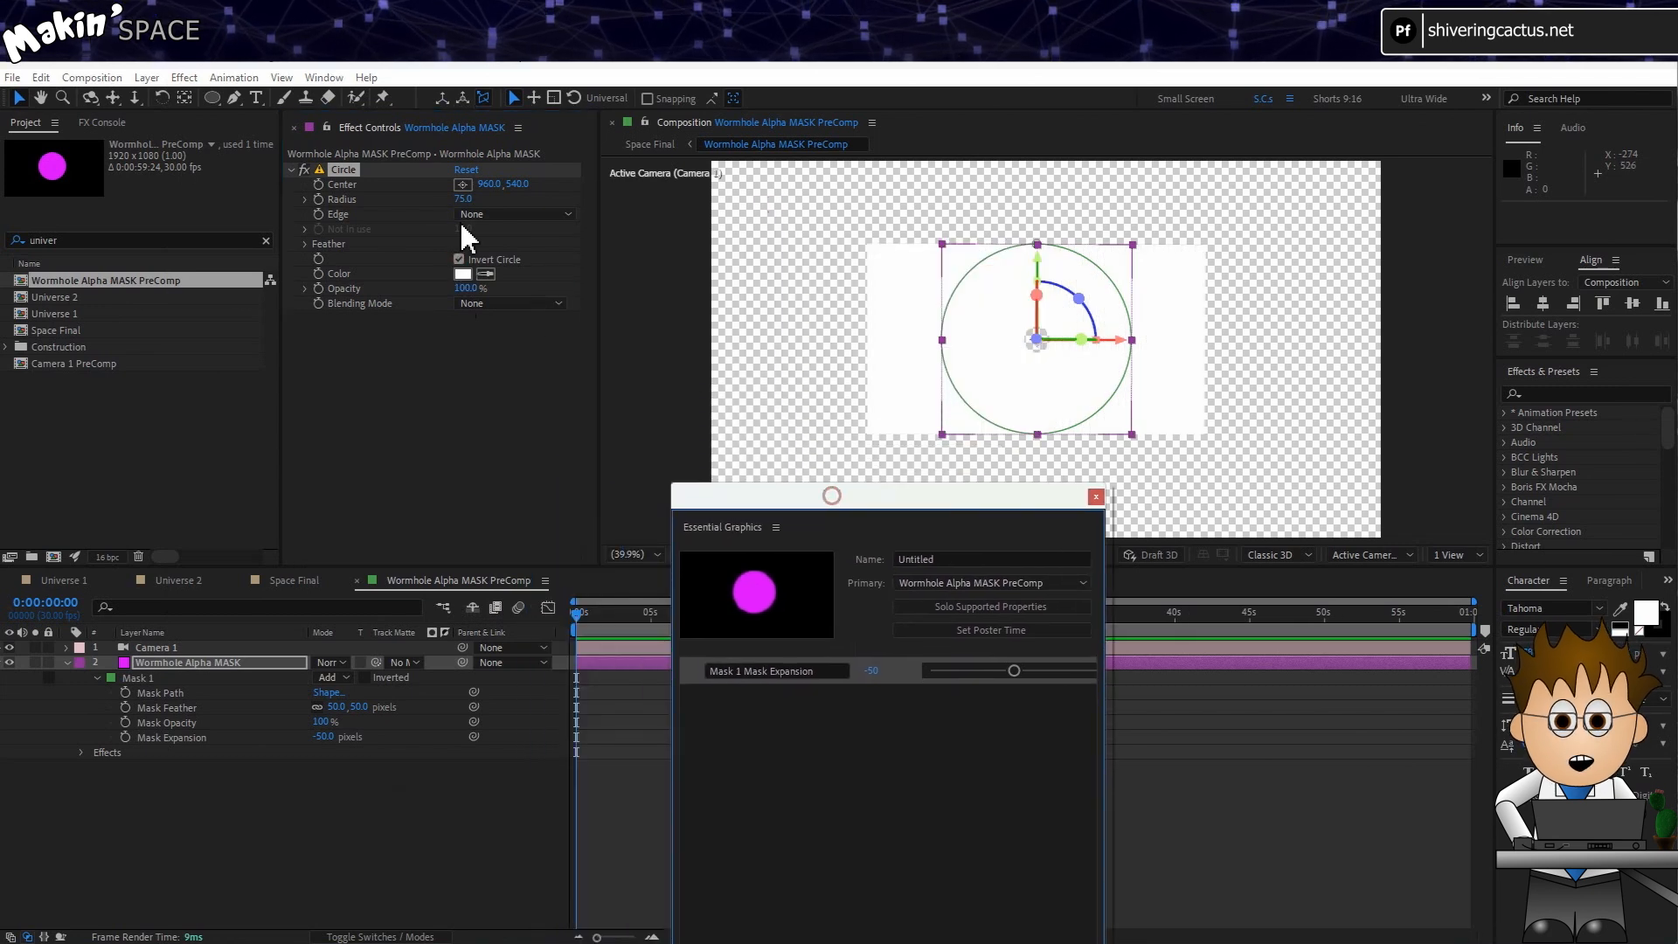
{"action": "left_click", "coordinate": [521, 303]}
{"action": "left_click", "coordinate": [535, 361]}
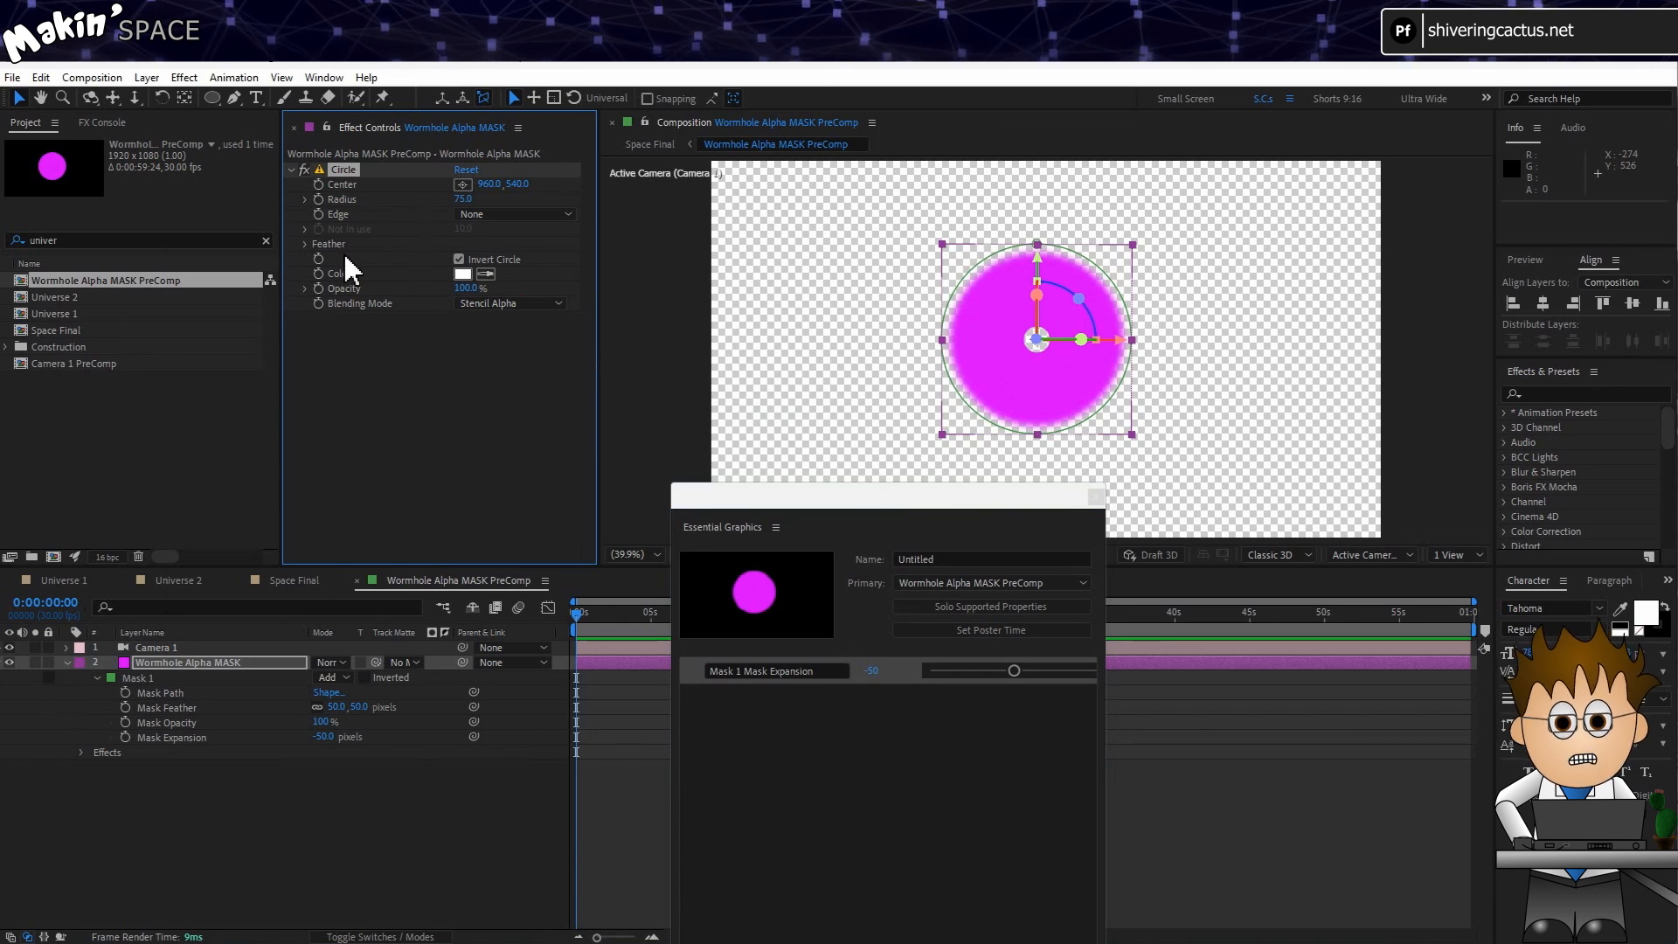
Give the Circle effect's Feather Outer Edge the expression effect("Circle")("Radius")/5.
{"action": "left_click", "coordinate": [304, 244]}
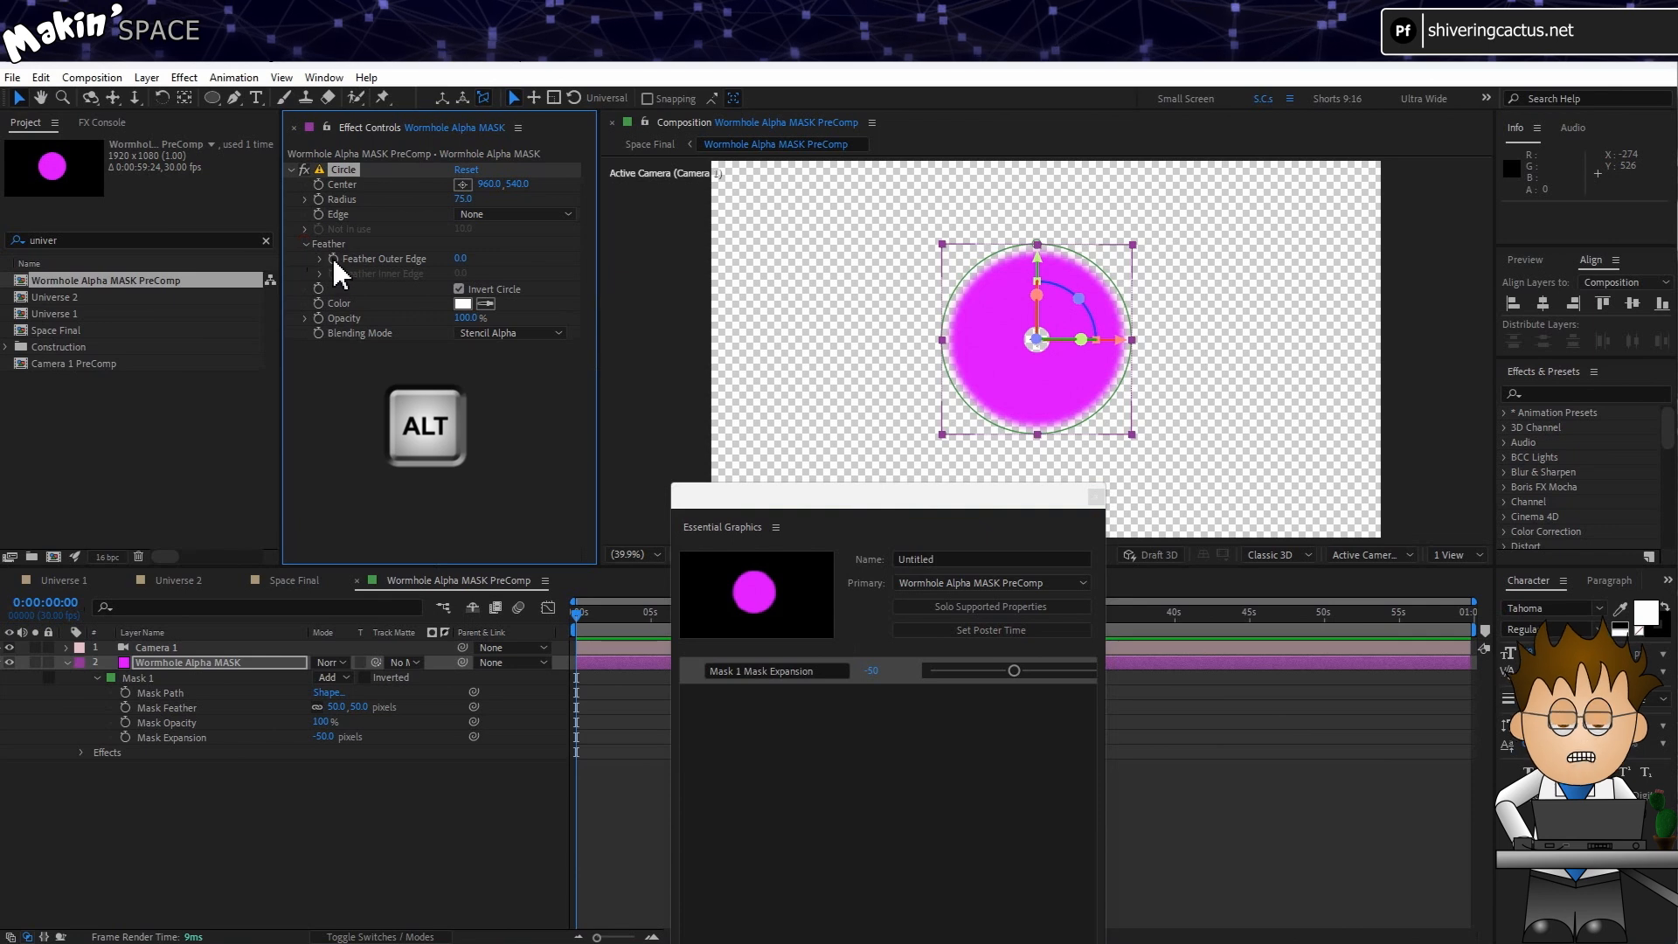
{"action": "left_click", "coordinate": [332, 256], "text": "alt"}
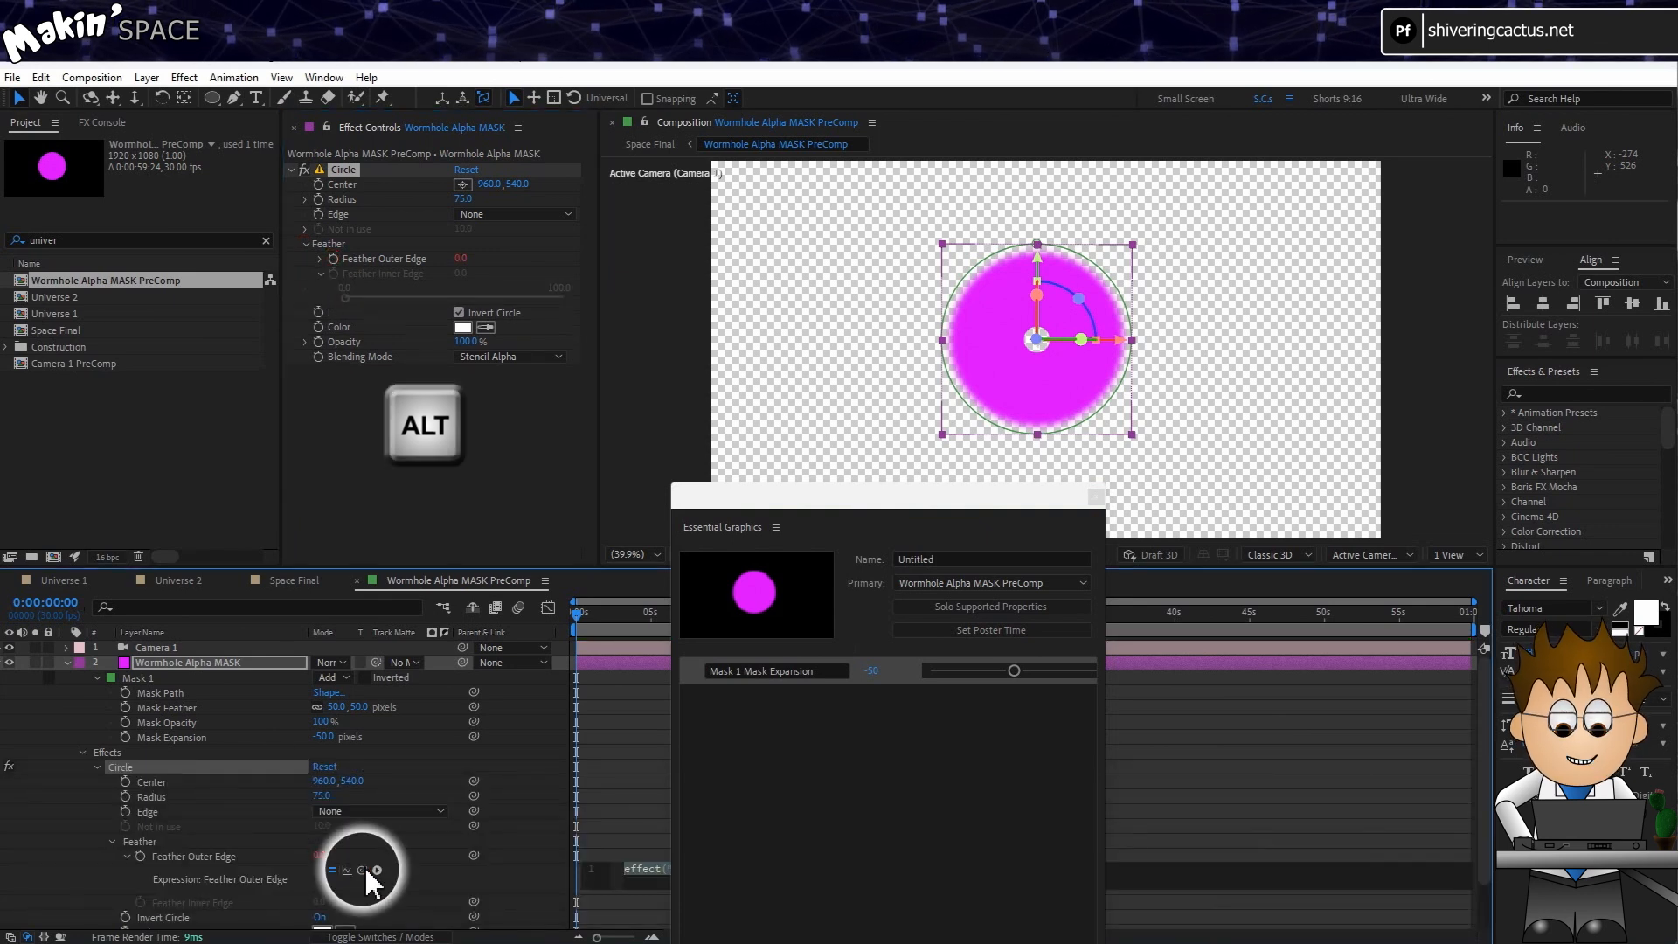
{"action": "left_click_drag", "start_coordinate": [361, 869], "coordinate": [206, 800]}
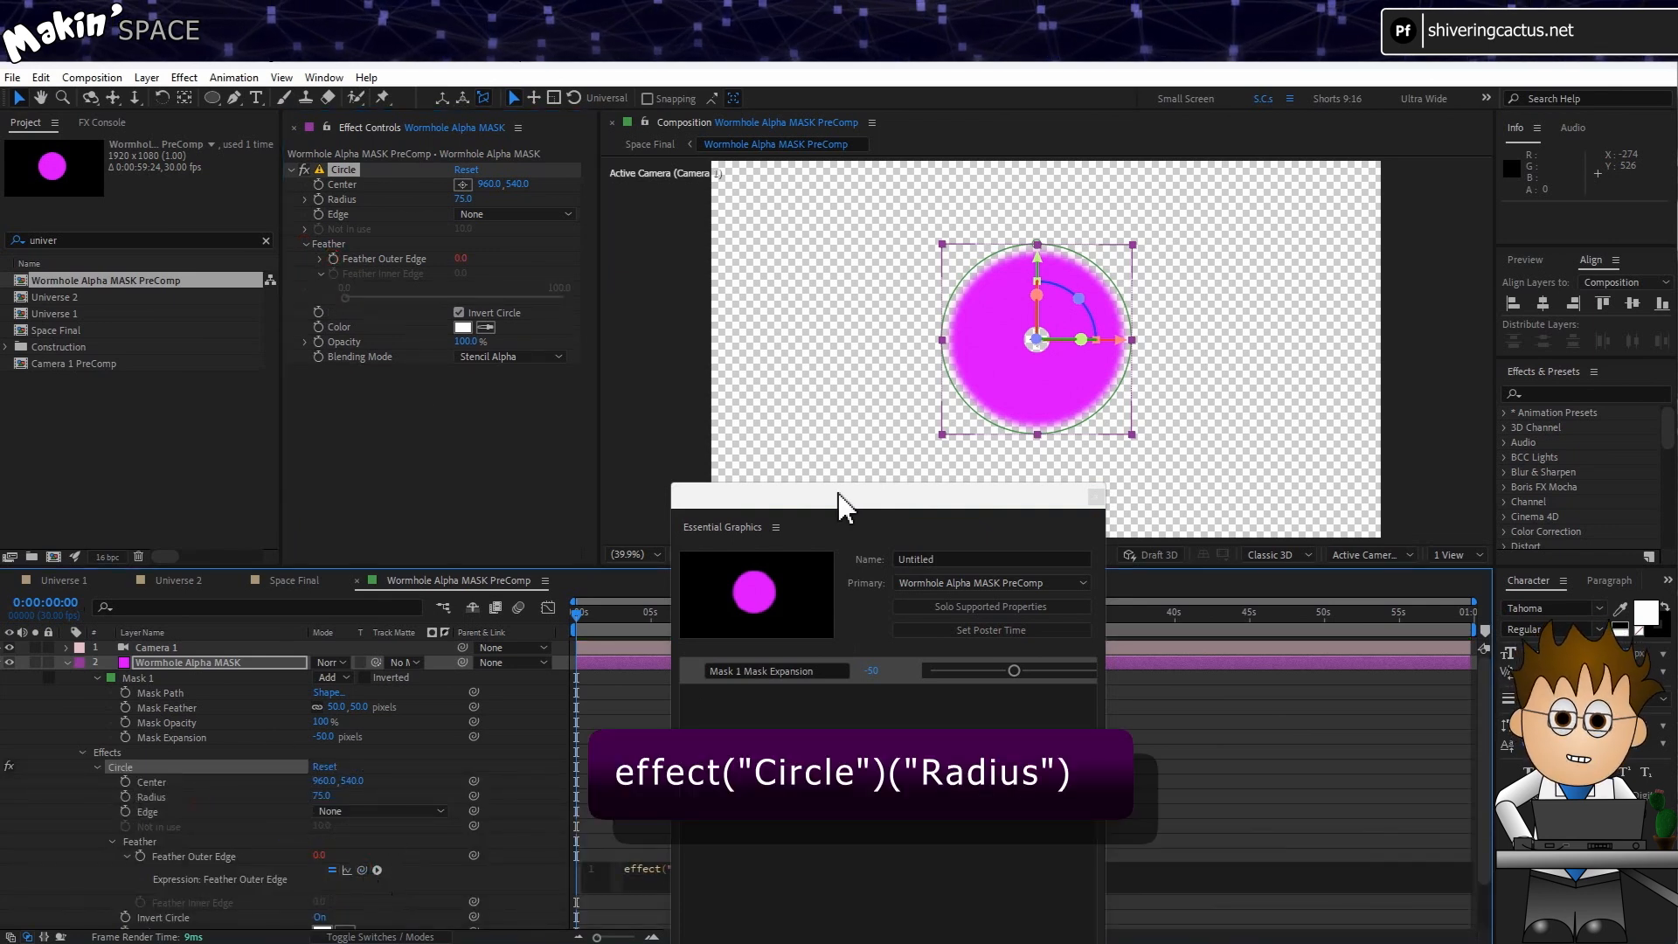
{"action": "left_click_drag", "start_coordinate": [839, 505], "coordinate": [1175, 368]}
{"action": "left_click", "coordinate": [791, 870]}
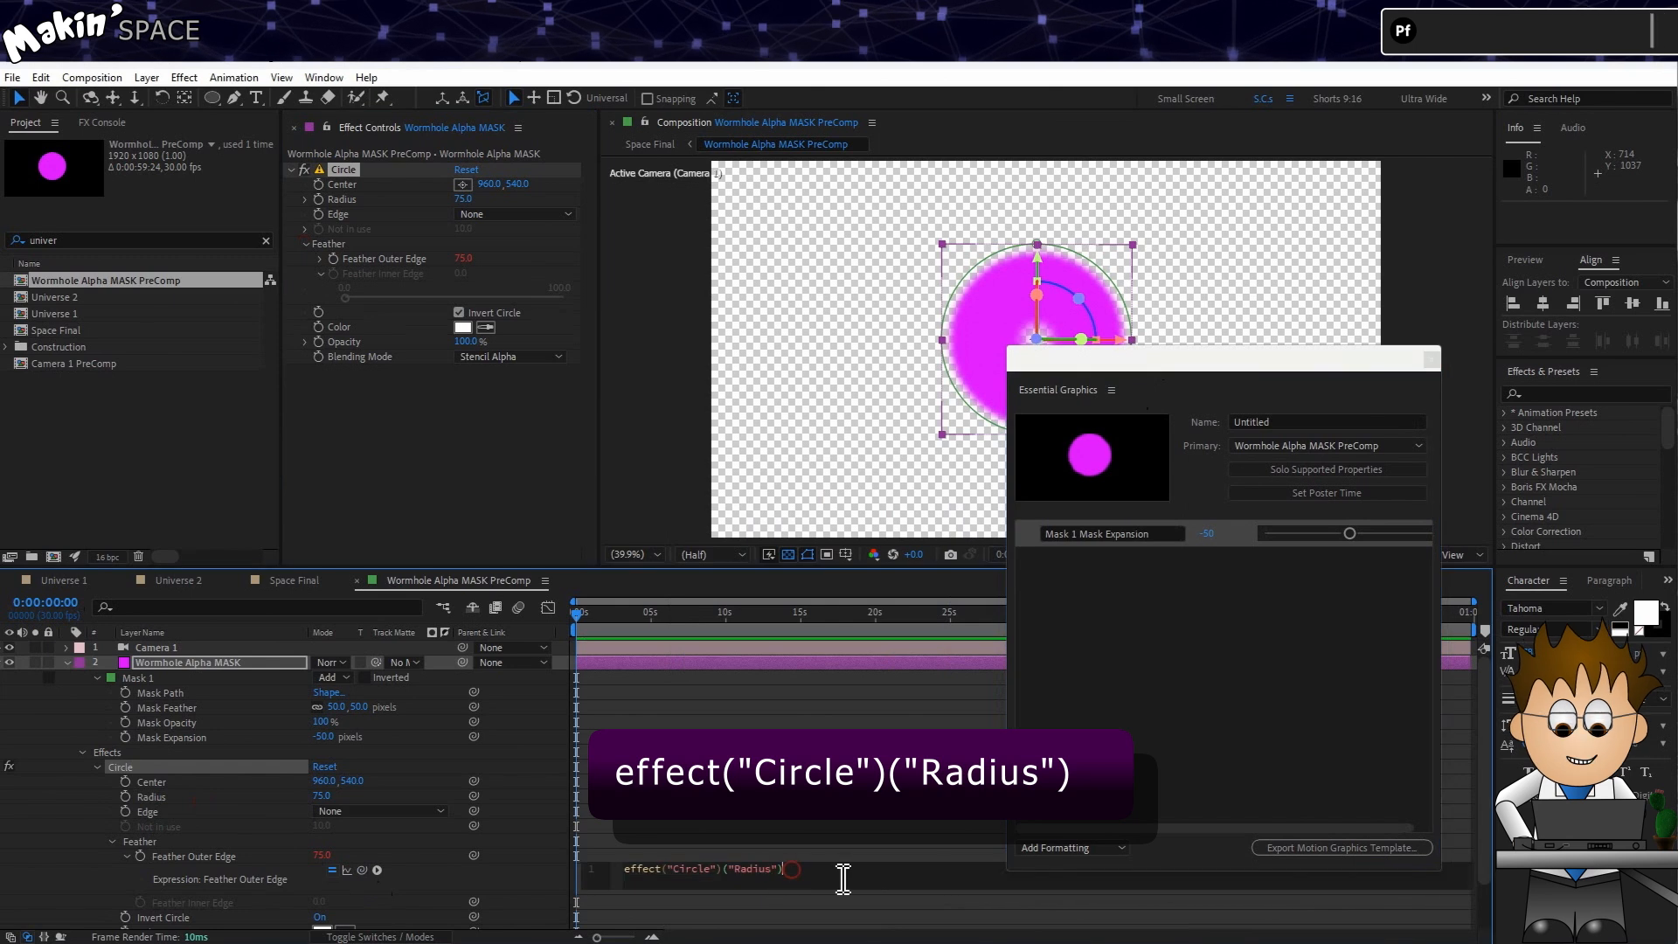
{"action": "type", "text": "/5"}
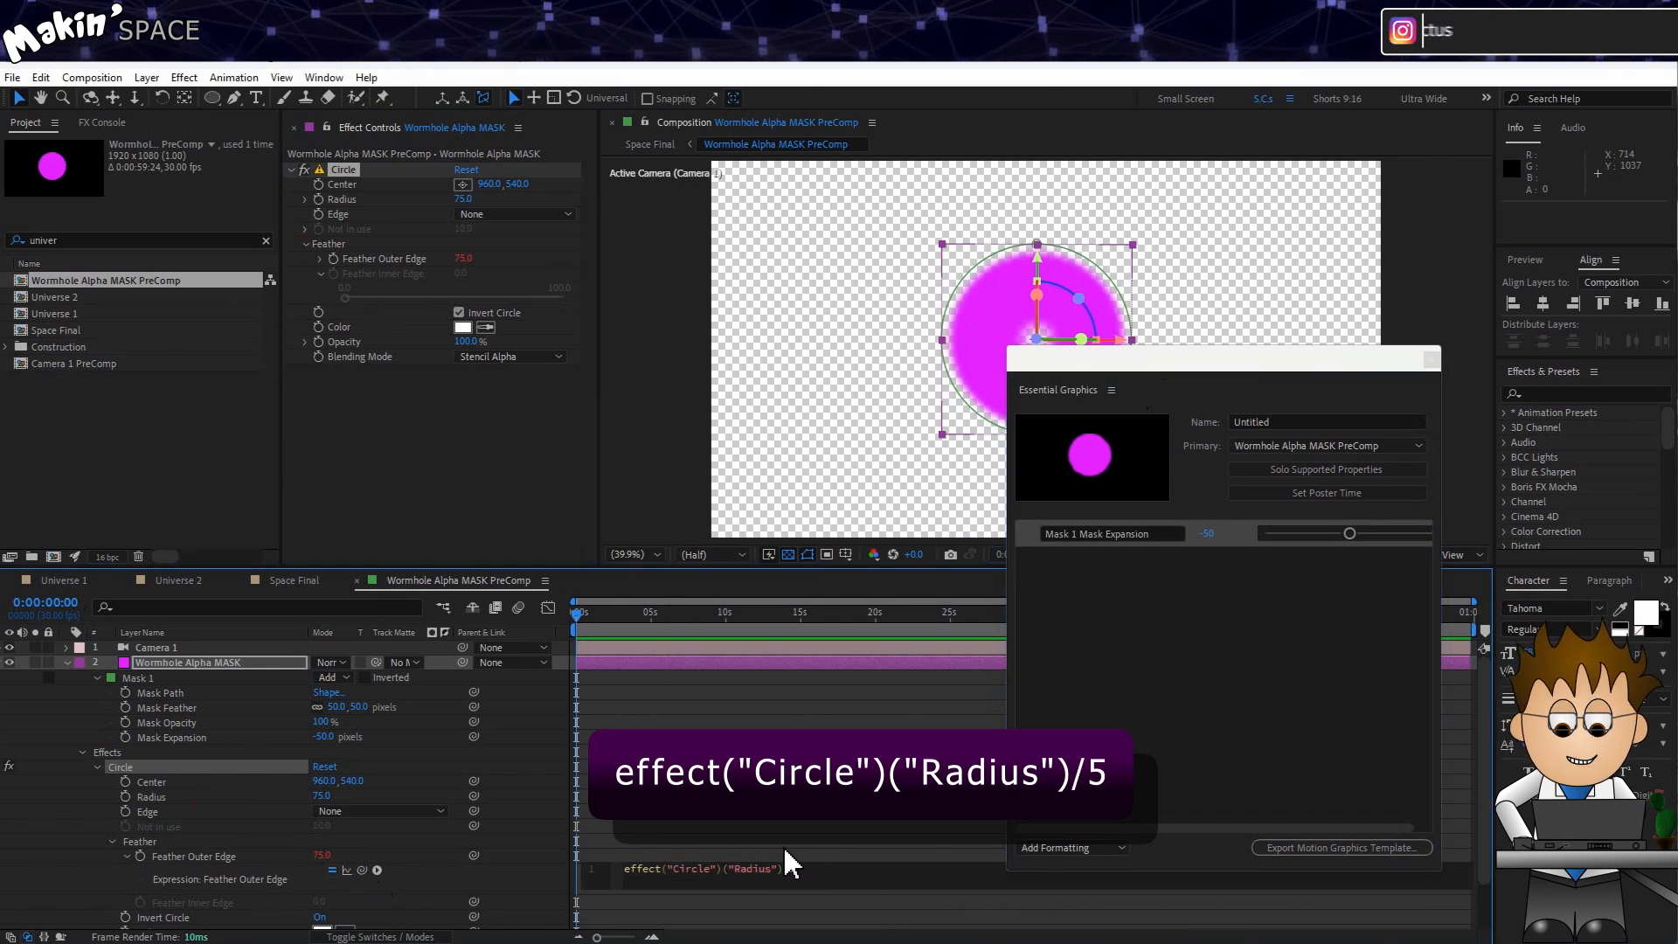
{"action": "left_click", "coordinate": [533, 874]}
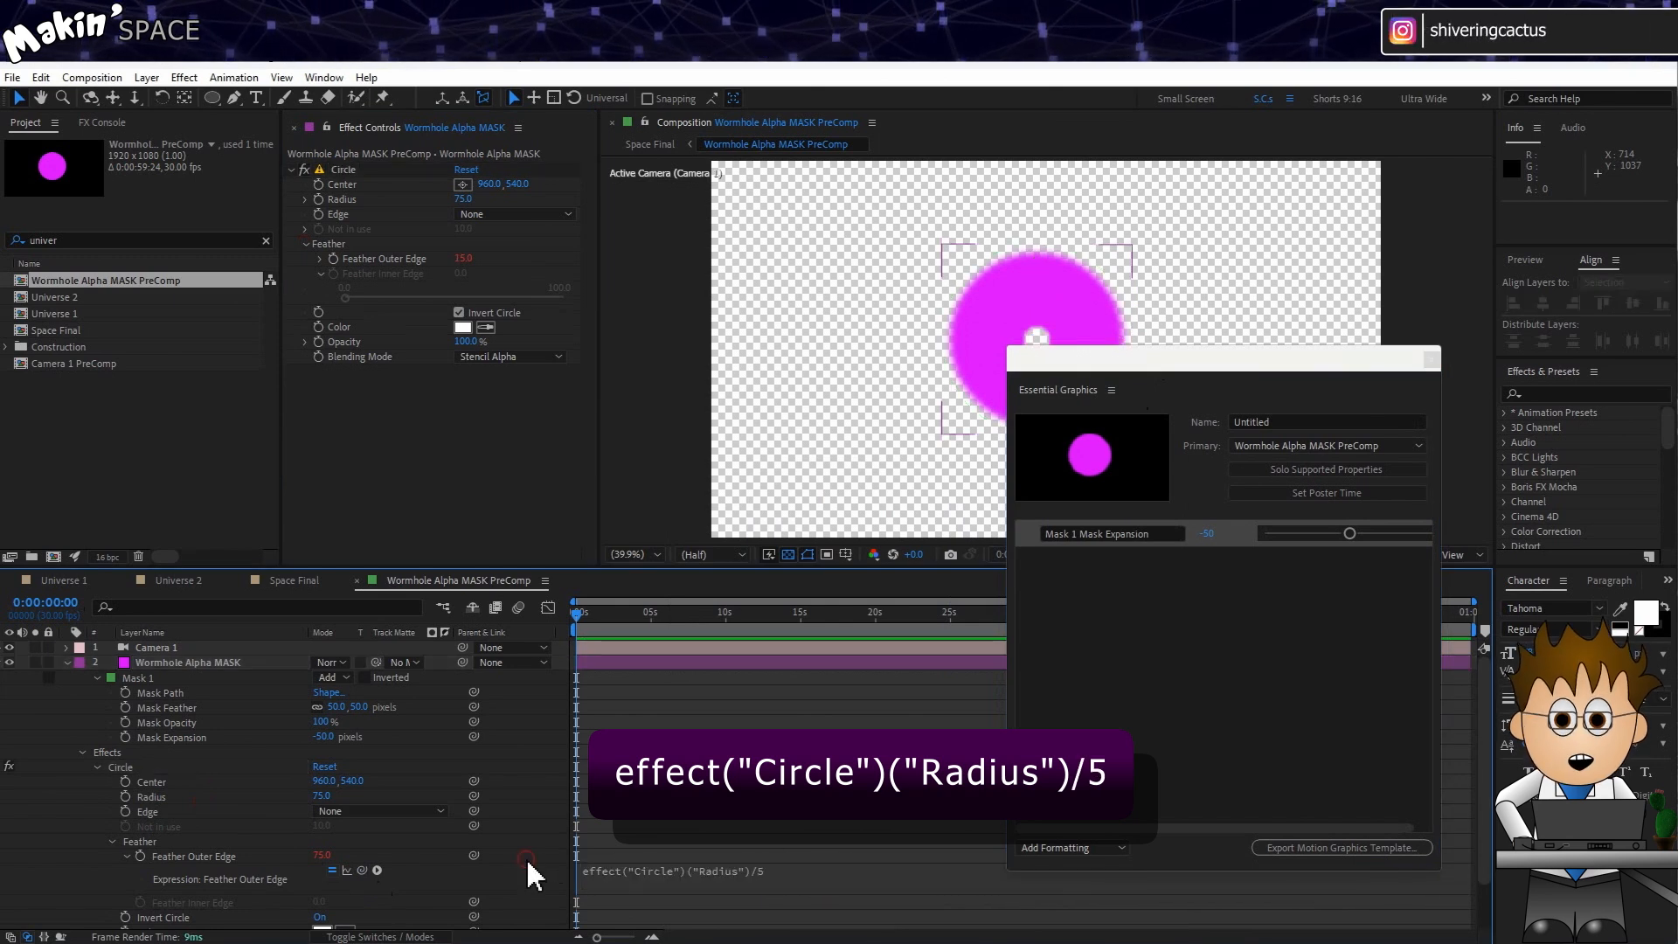
Add the Circle effect's Radius to the precomp's Essential Graphics controls.
{"action": "left_click_drag", "start_coordinate": [1114, 364], "coordinate": [1062, 394]}
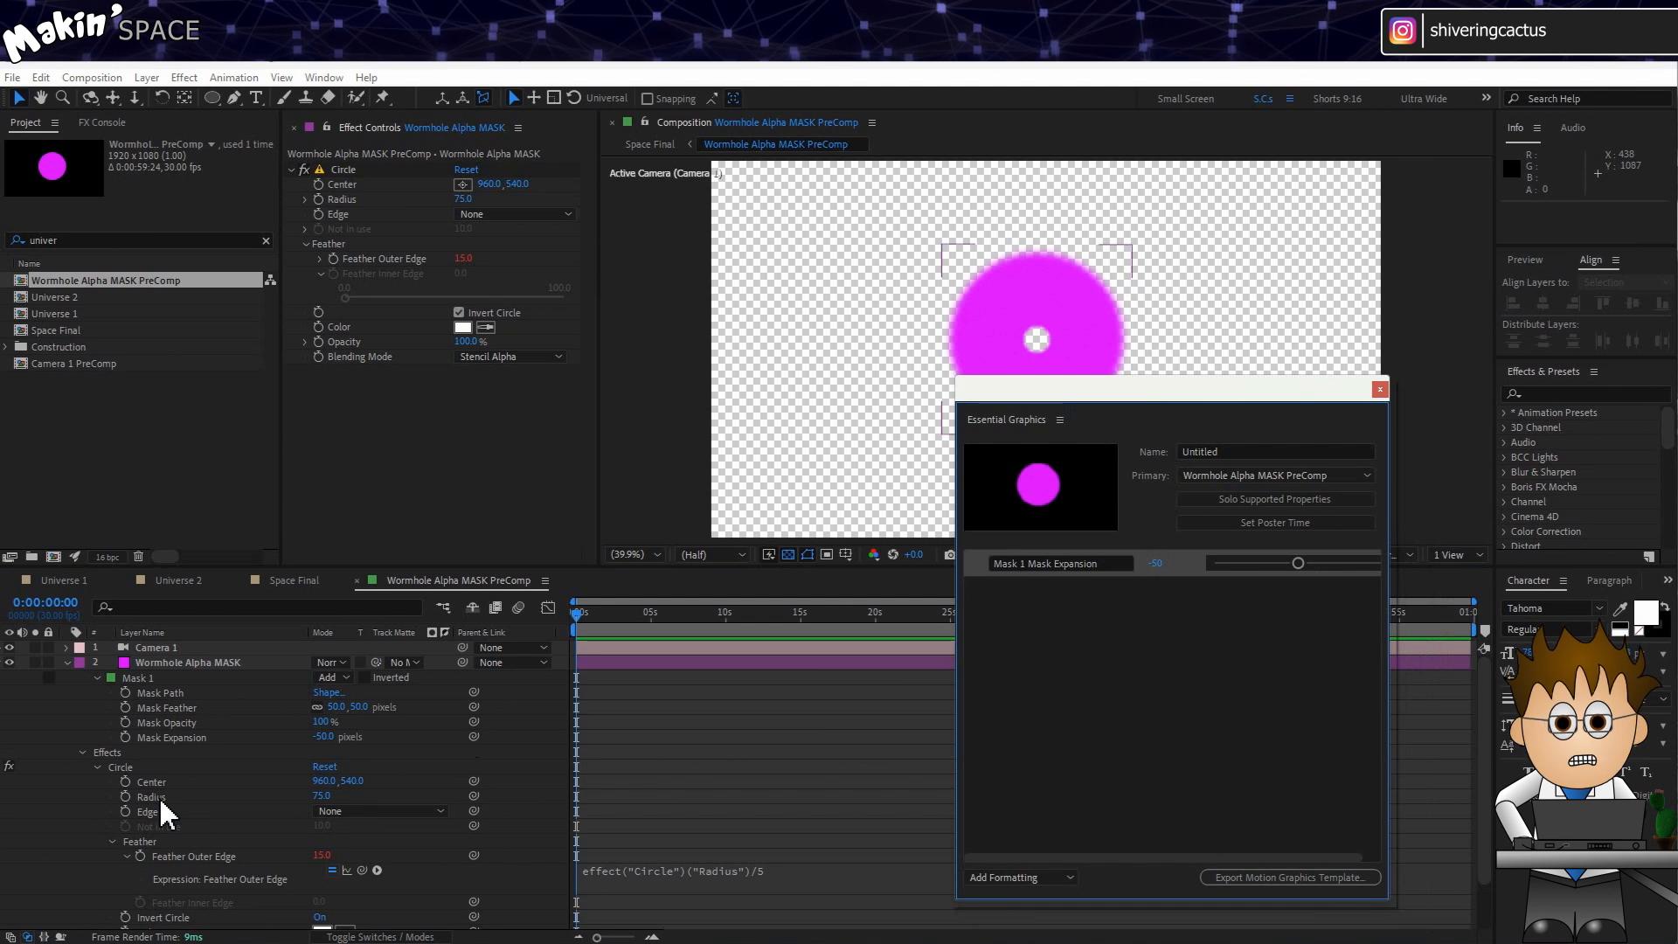
{"action": "left_click_drag", "start_coordinate": [159, 795], "coordinate": [1095, 640]}
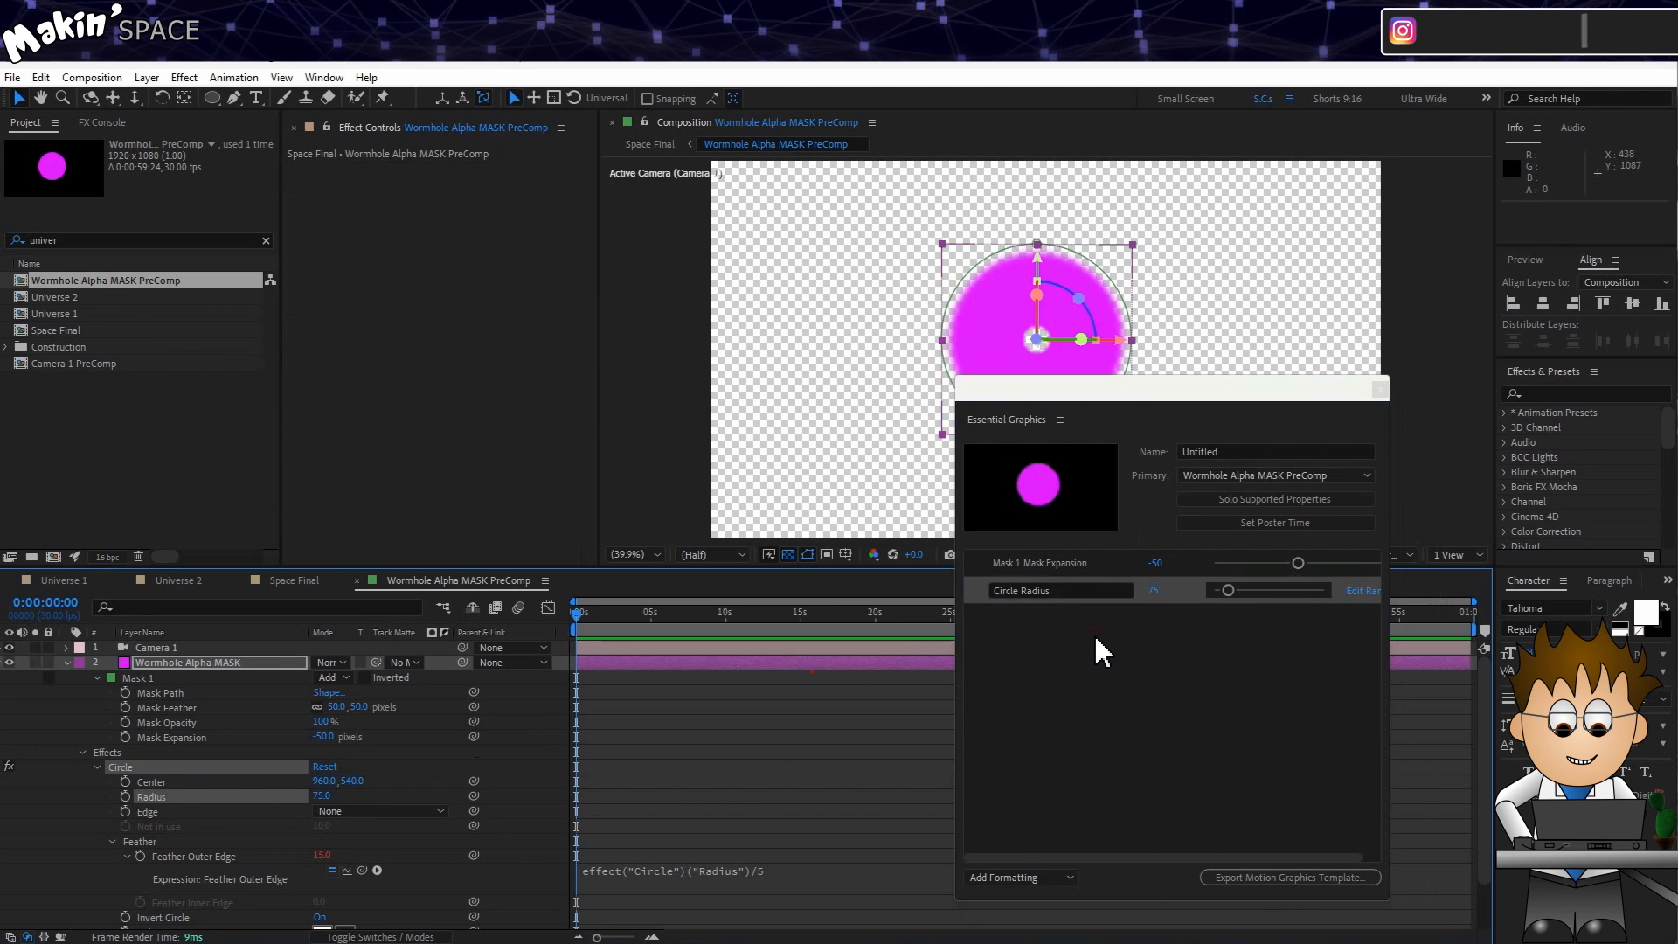
In Space Final, show the matte precomp layer's Essential Properties, rename the layer Donut MATTE and give it a purple label.
{"action": "left_click", "coordinate": [1379, 388]}
{"action": "left_click", "coordinate": [357, 580]}
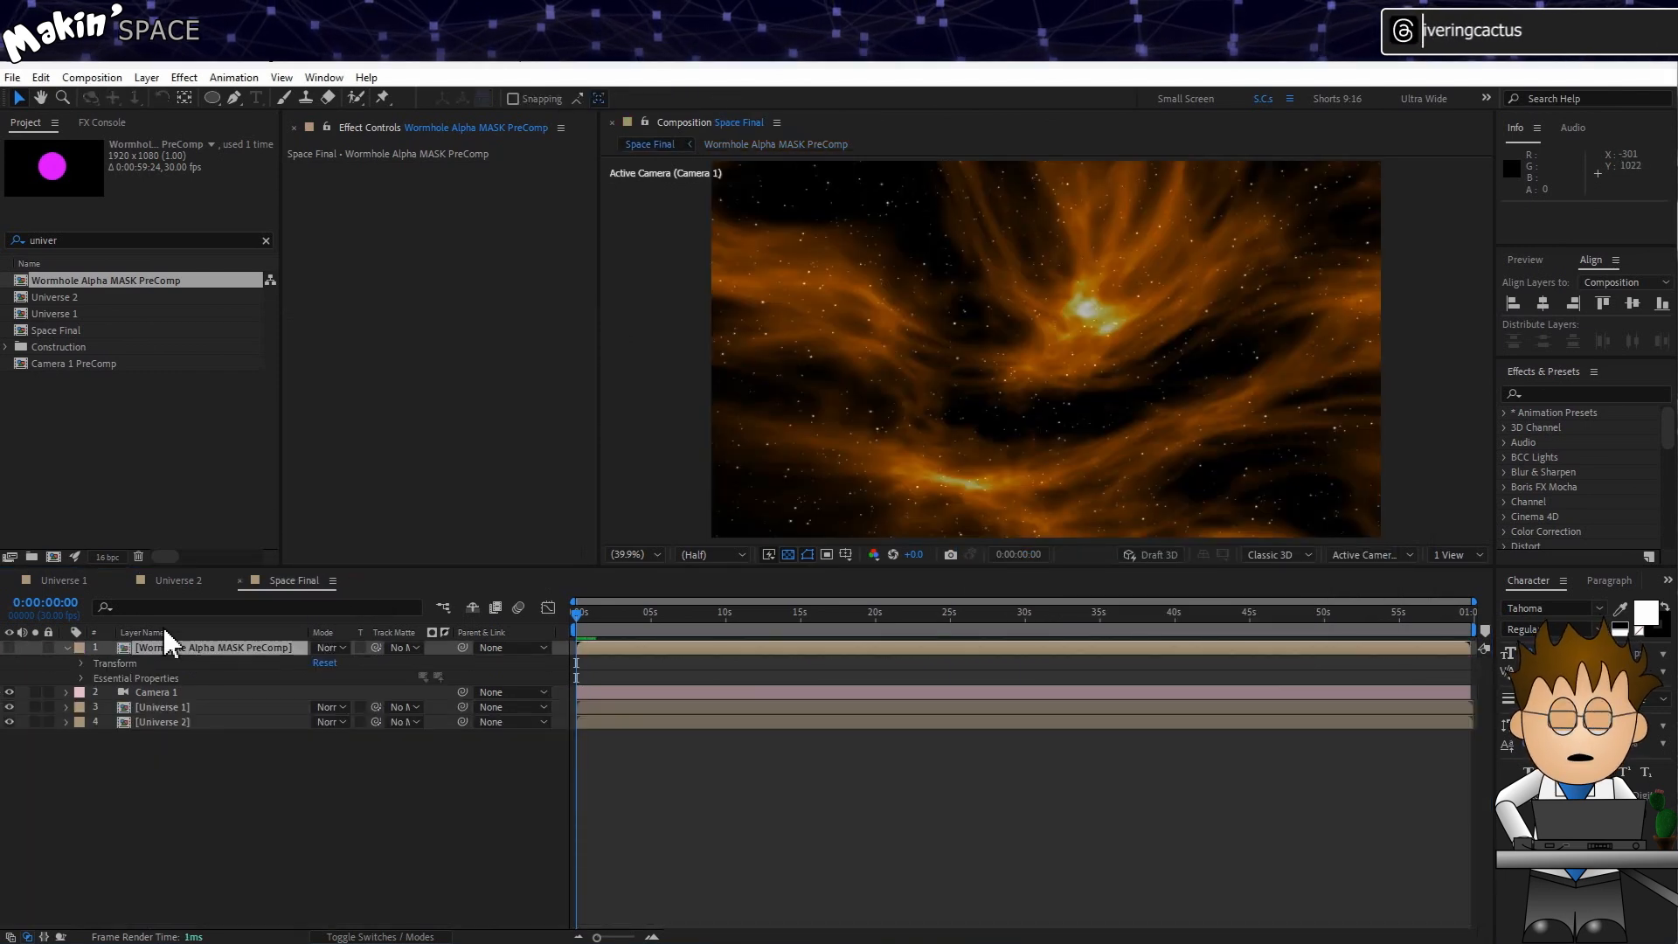
{"action": "left_click", "coordinate": [81, 678]}
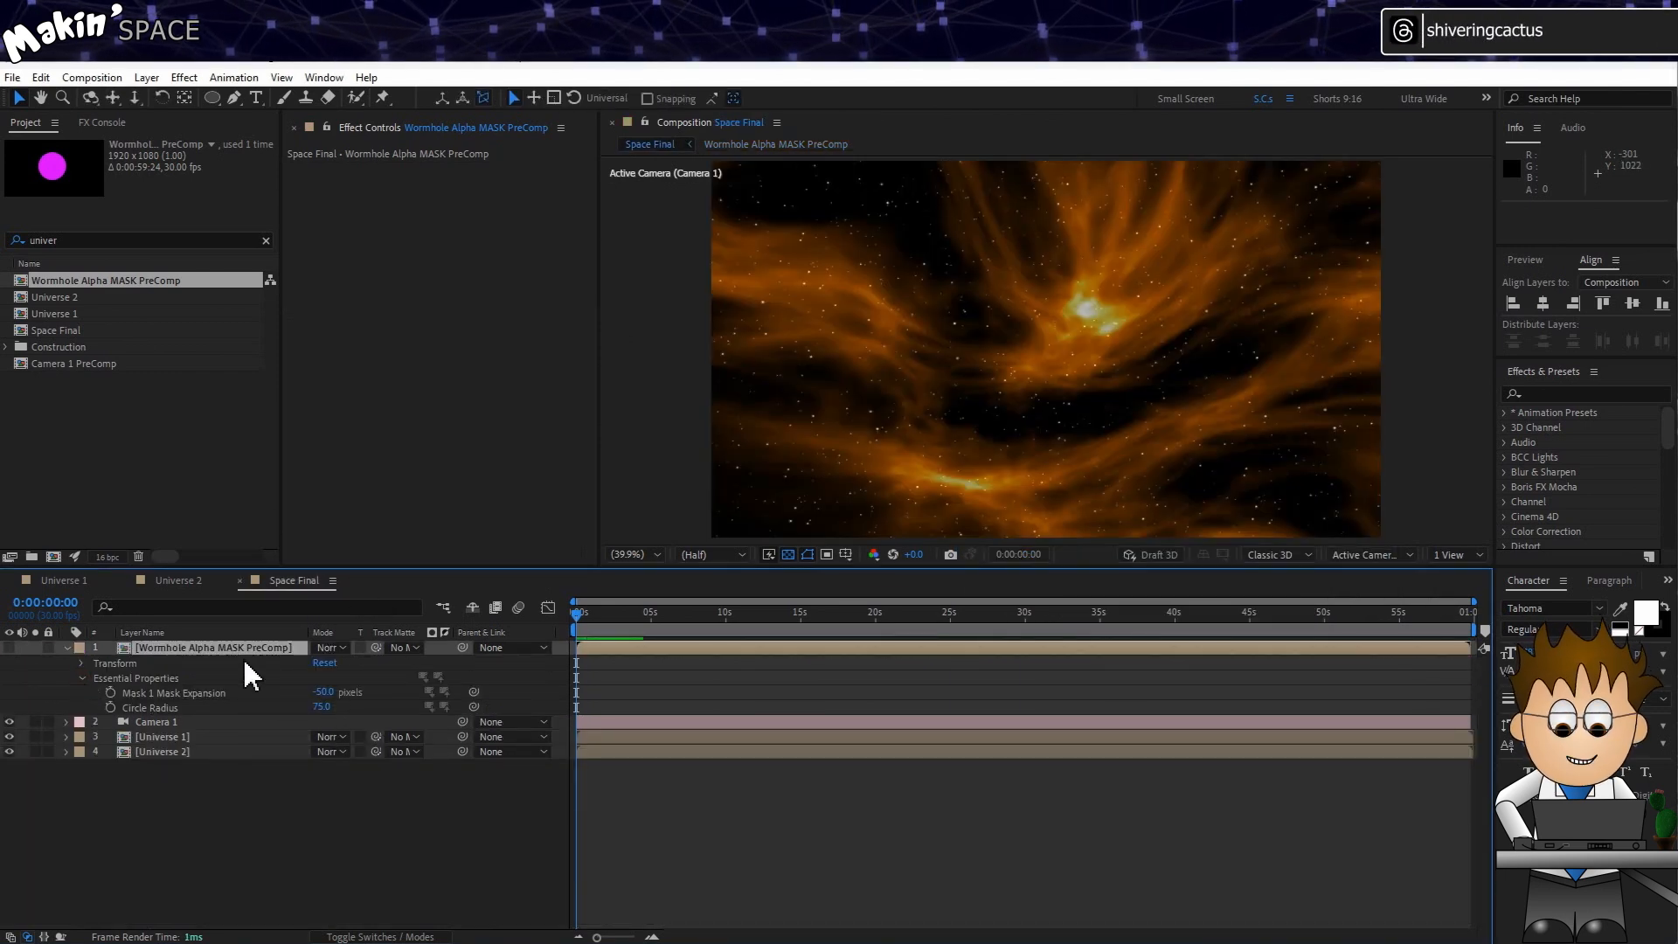
{"action": "left_click", "coordinate": [290, 648]}
{"action": "key", "text": "Return"}
{"action": "type", "text": "Don"}
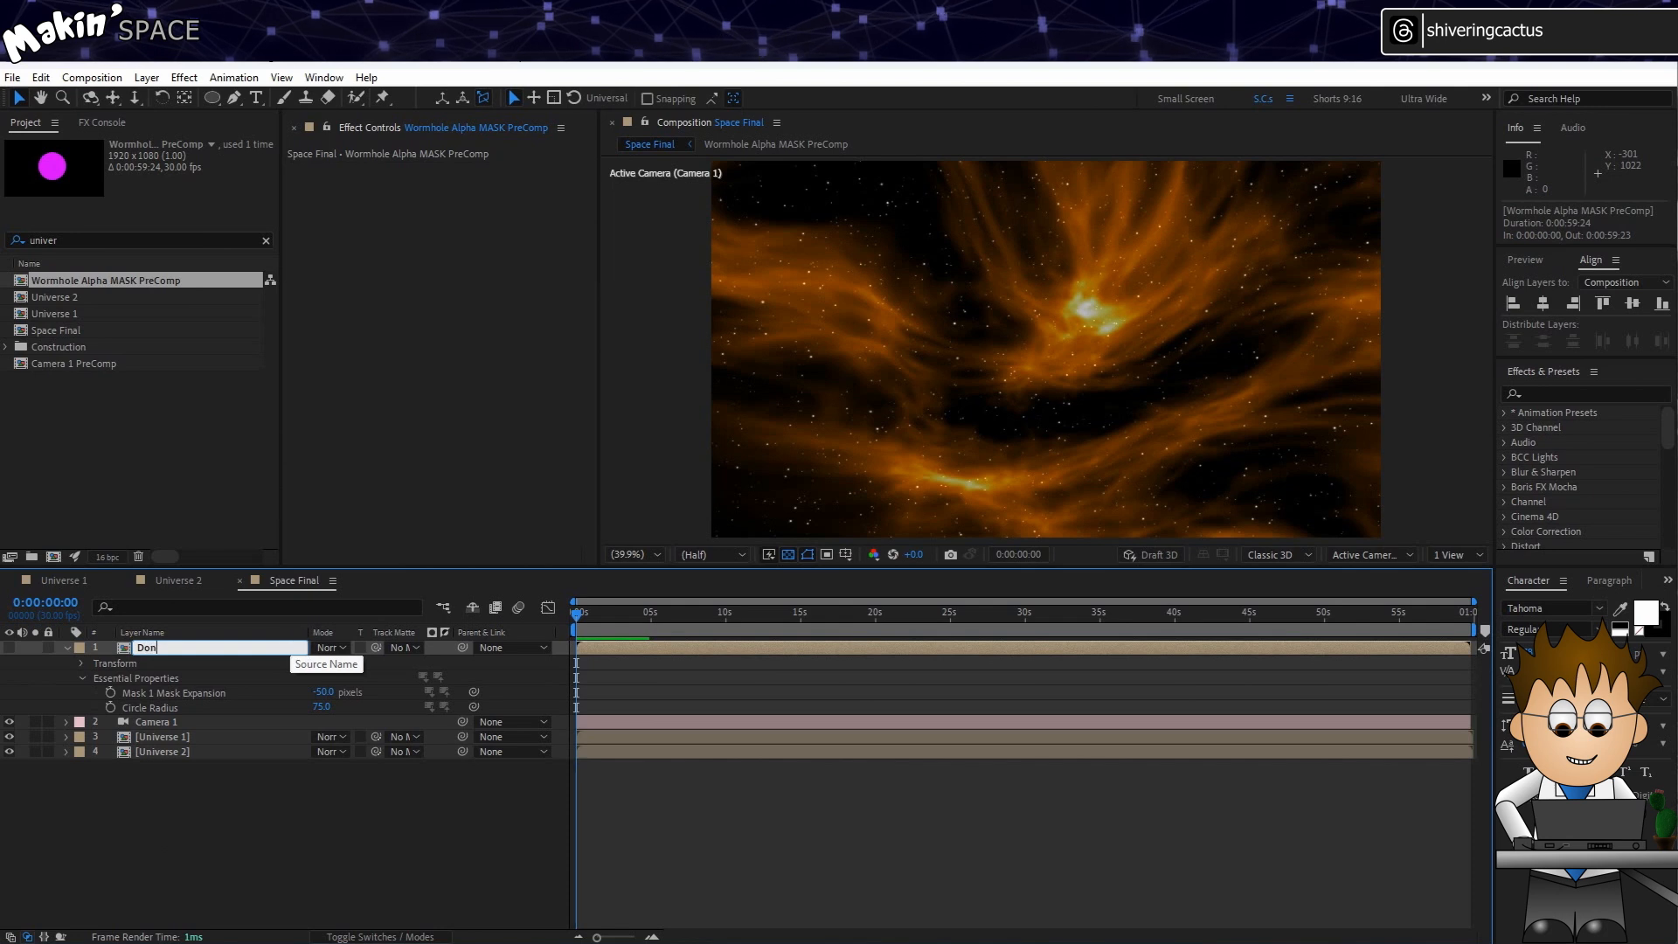
{"action": "type", "text": "ut MATTE"}
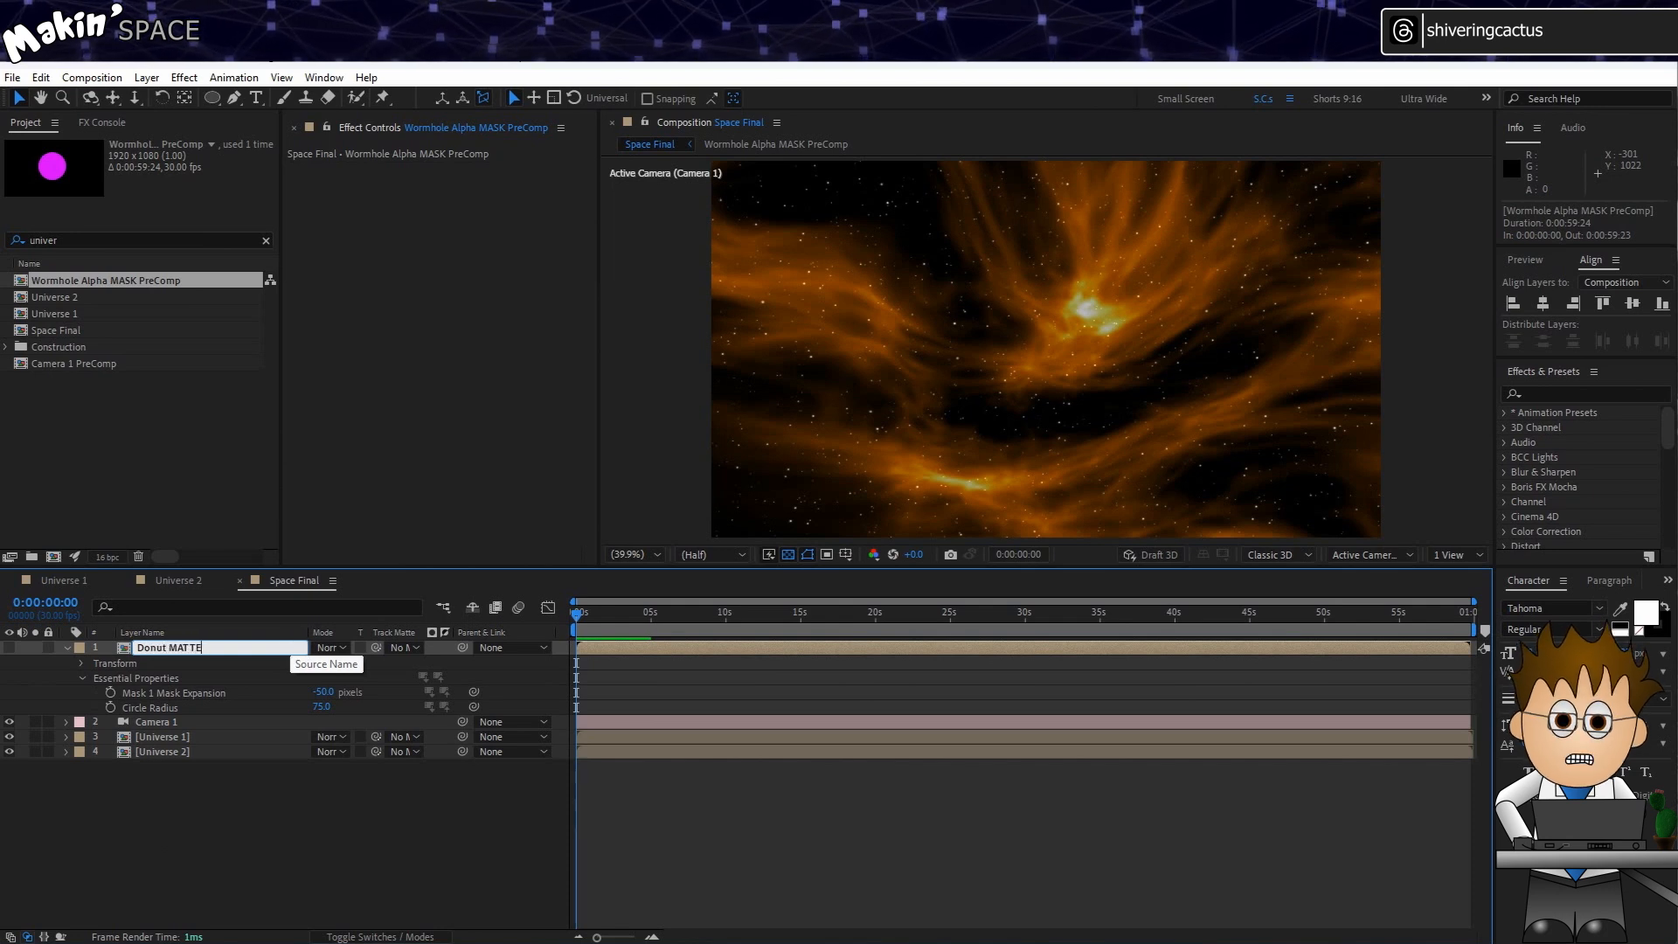
{"action": "key", "text": "Return"}
{"action": "left_click", "coordinate": [75, 648]}
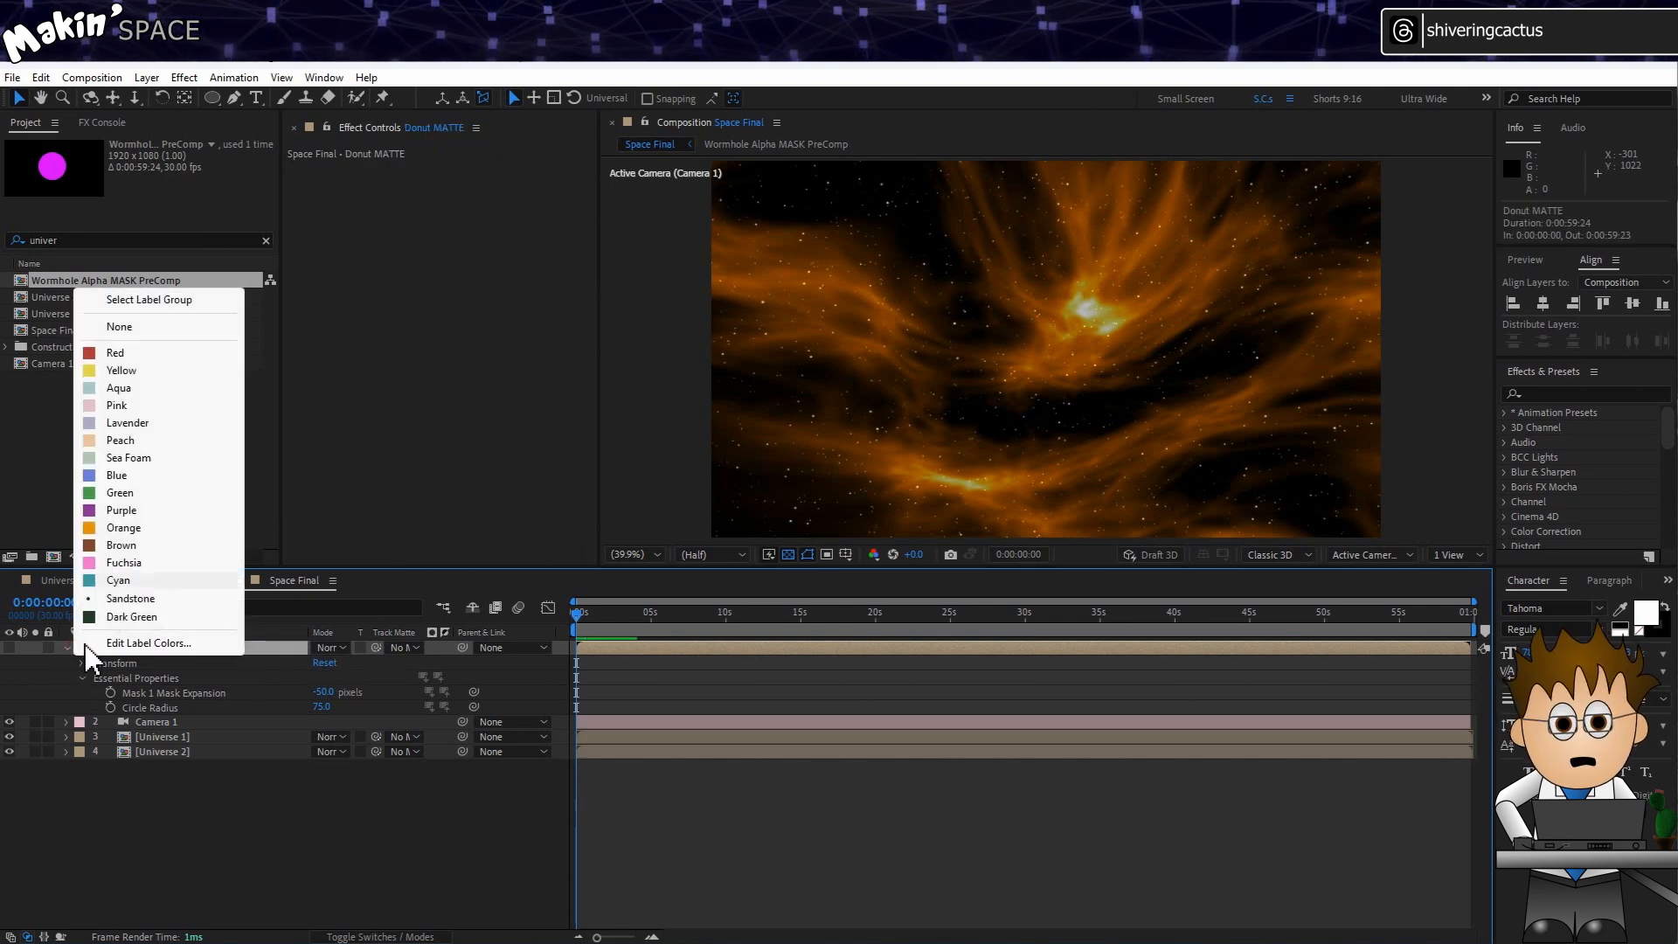
{"action": "left_click", "coordinate": [127, 511]}
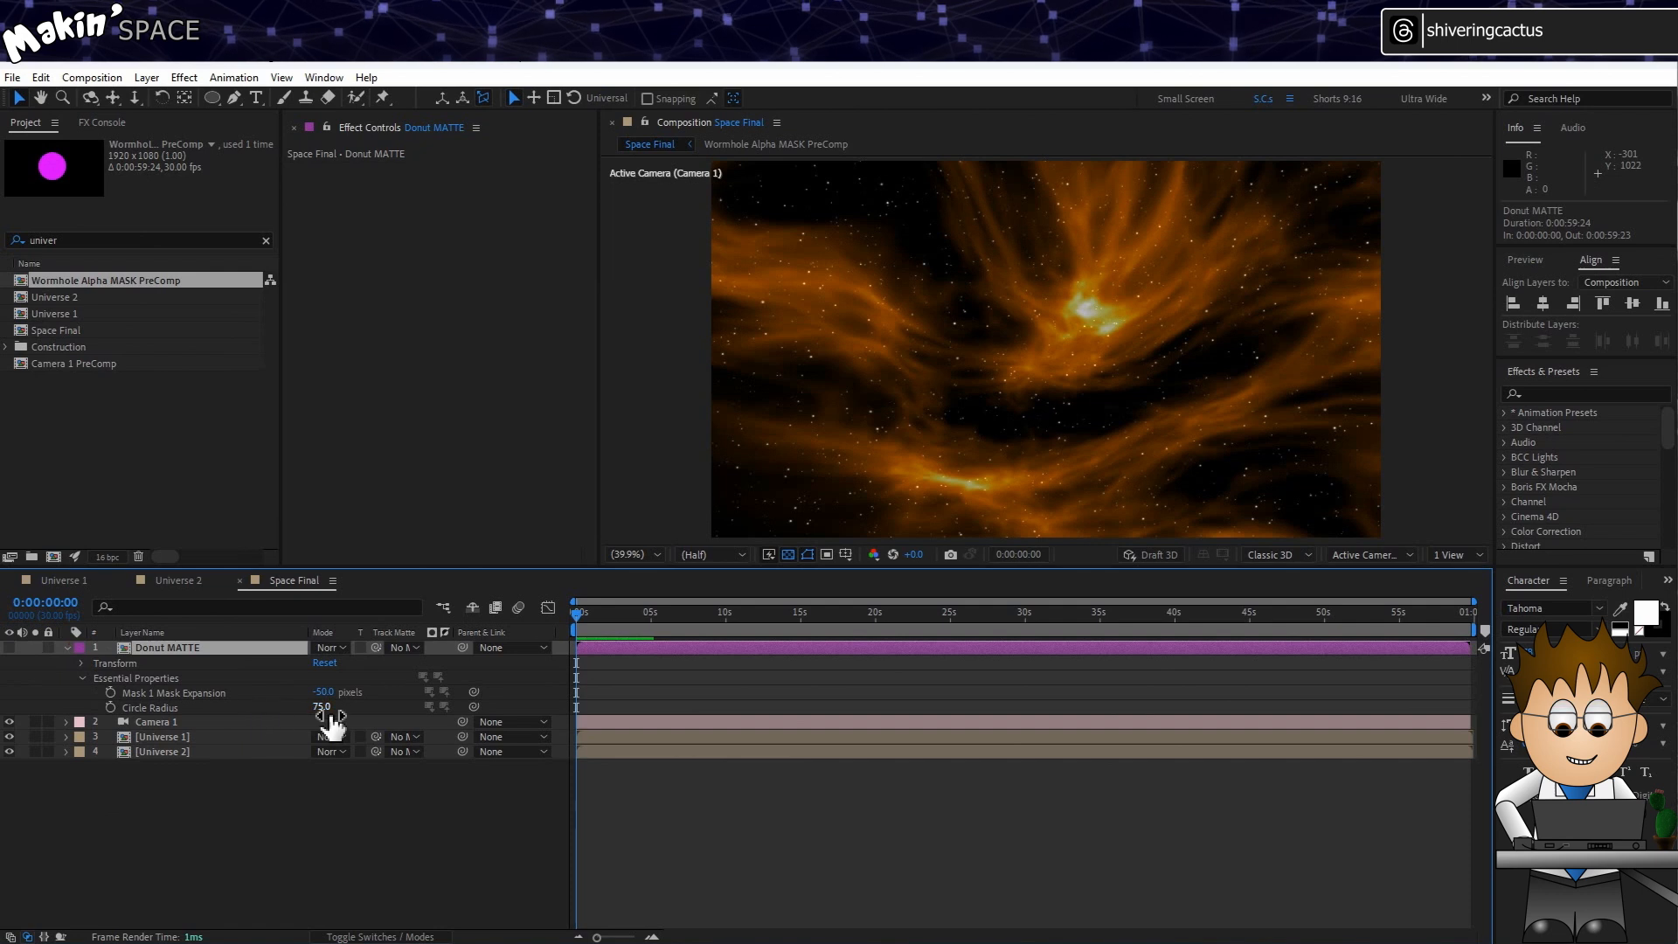
Make the Donut MATTE layer visible and set its Circle Radius essential property to 250.
{"action": "left_click", "coordinate": [10, 648]}
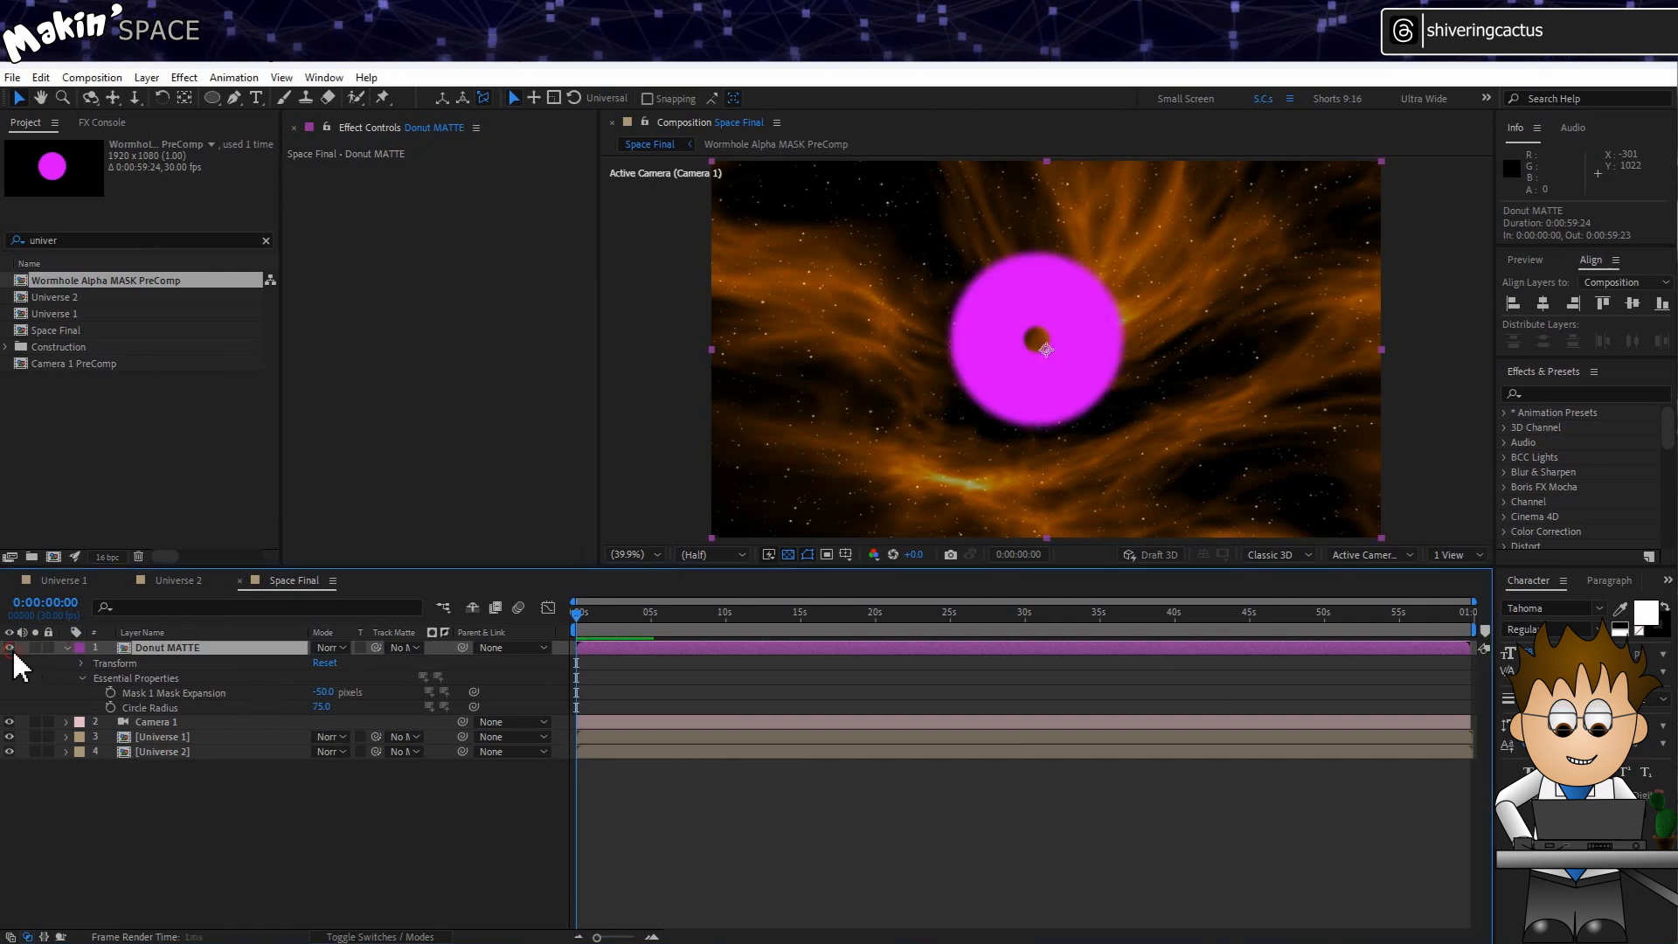
{"action": "left_click", "coordinate": [322, 705]}
{"action": "type", "text": "25"}
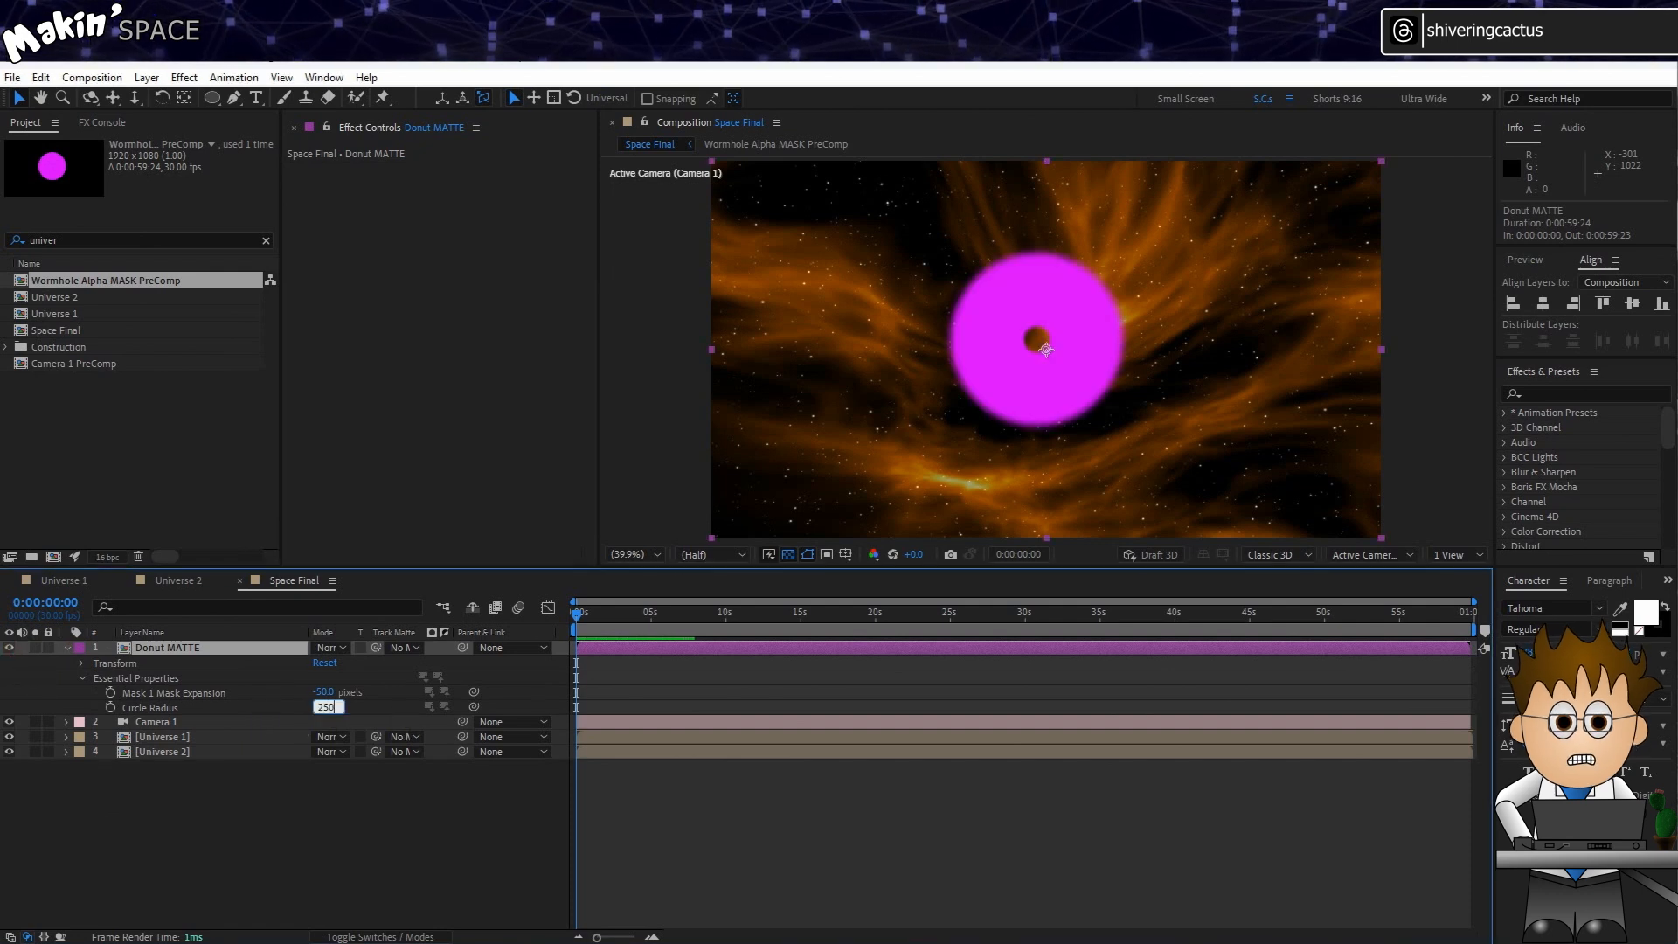
{"action": "key", "text": "Return"}
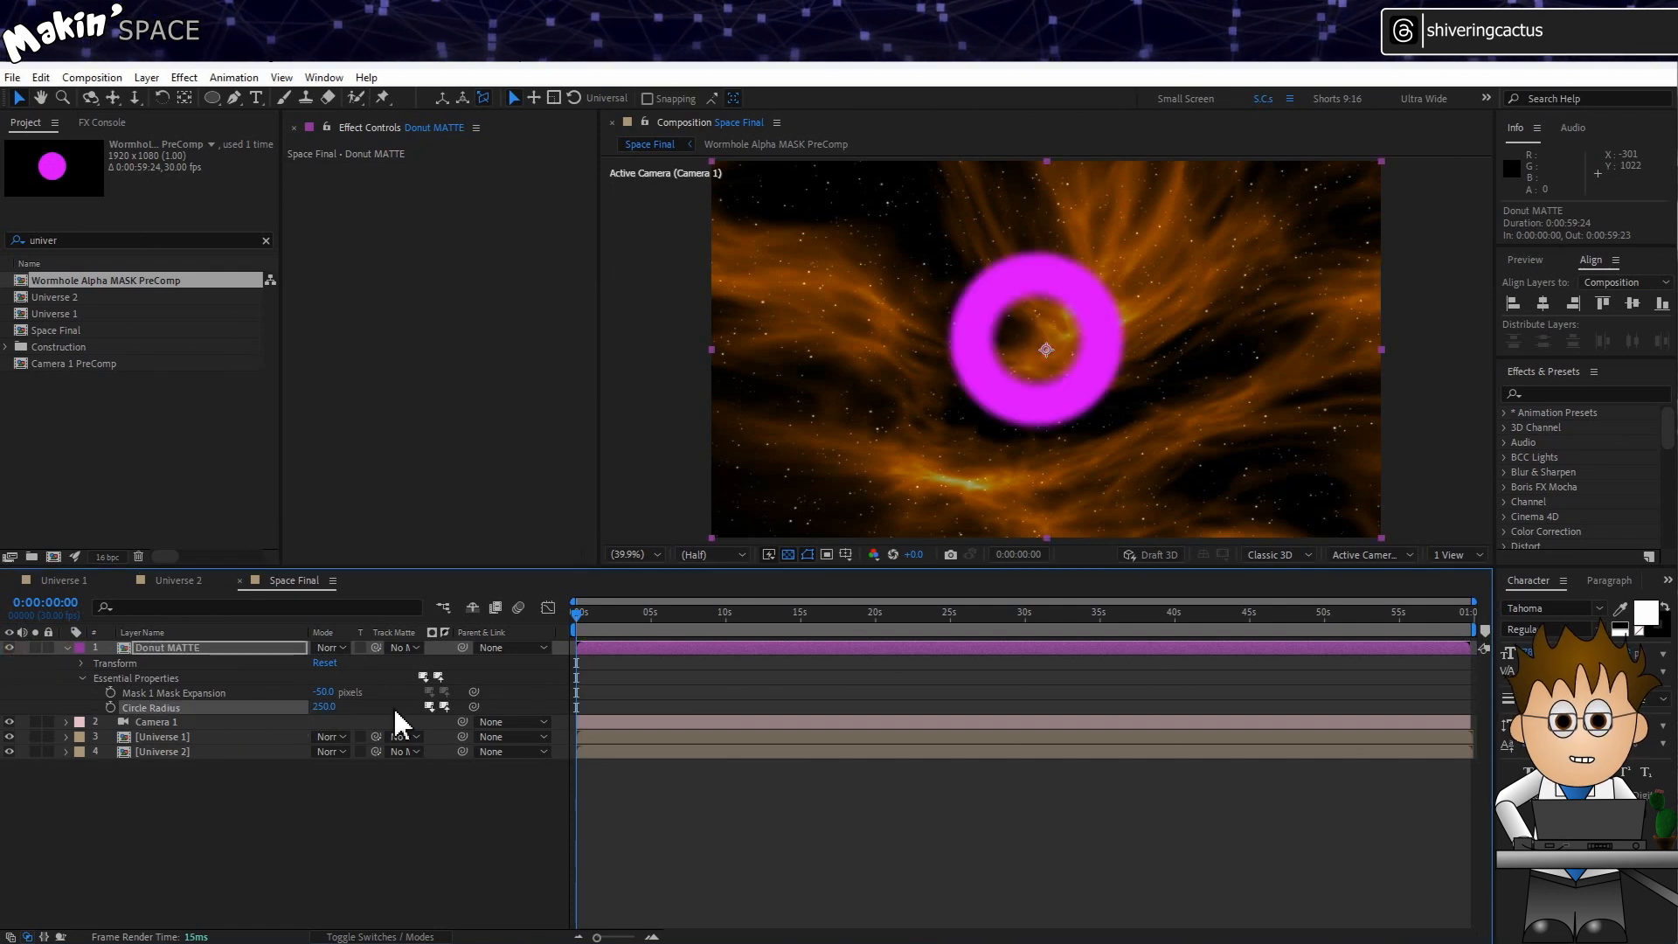
Duplicate the Donut MATTE layer and rename the copy Inner MATTE.
{"action": "left_click", "coordinate": [217, 647]}
{"action": "key", "text": "ctrl+d"}
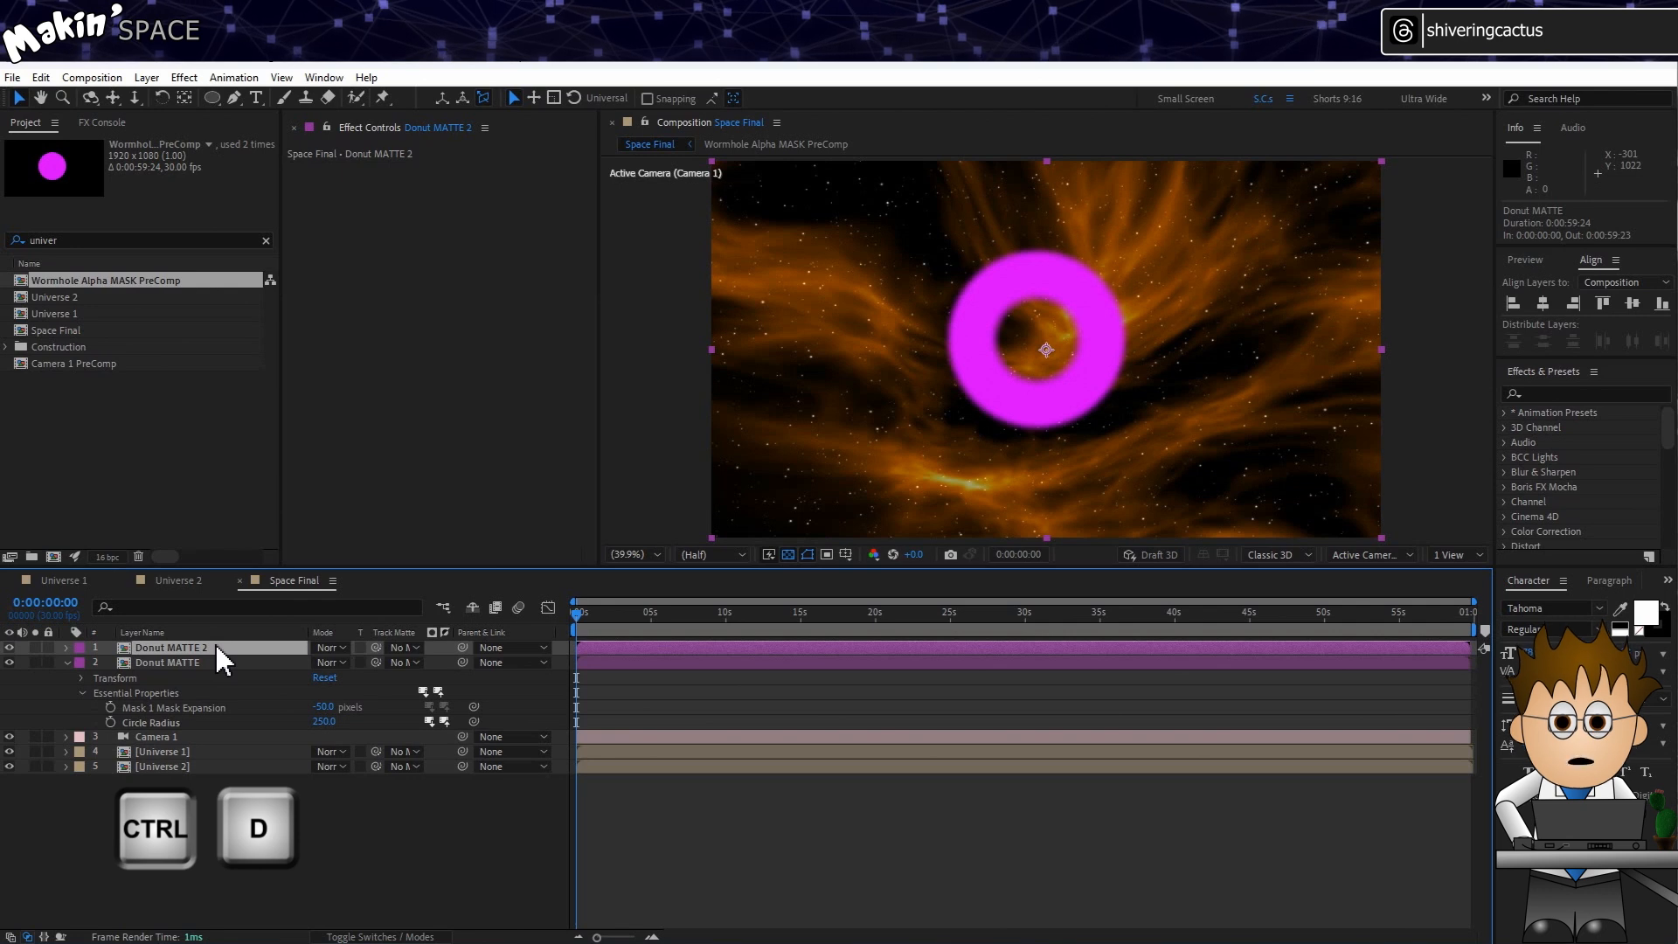
{"action": "key", "text": "Return"}
{"action": "key", "text": "BackSpace"}
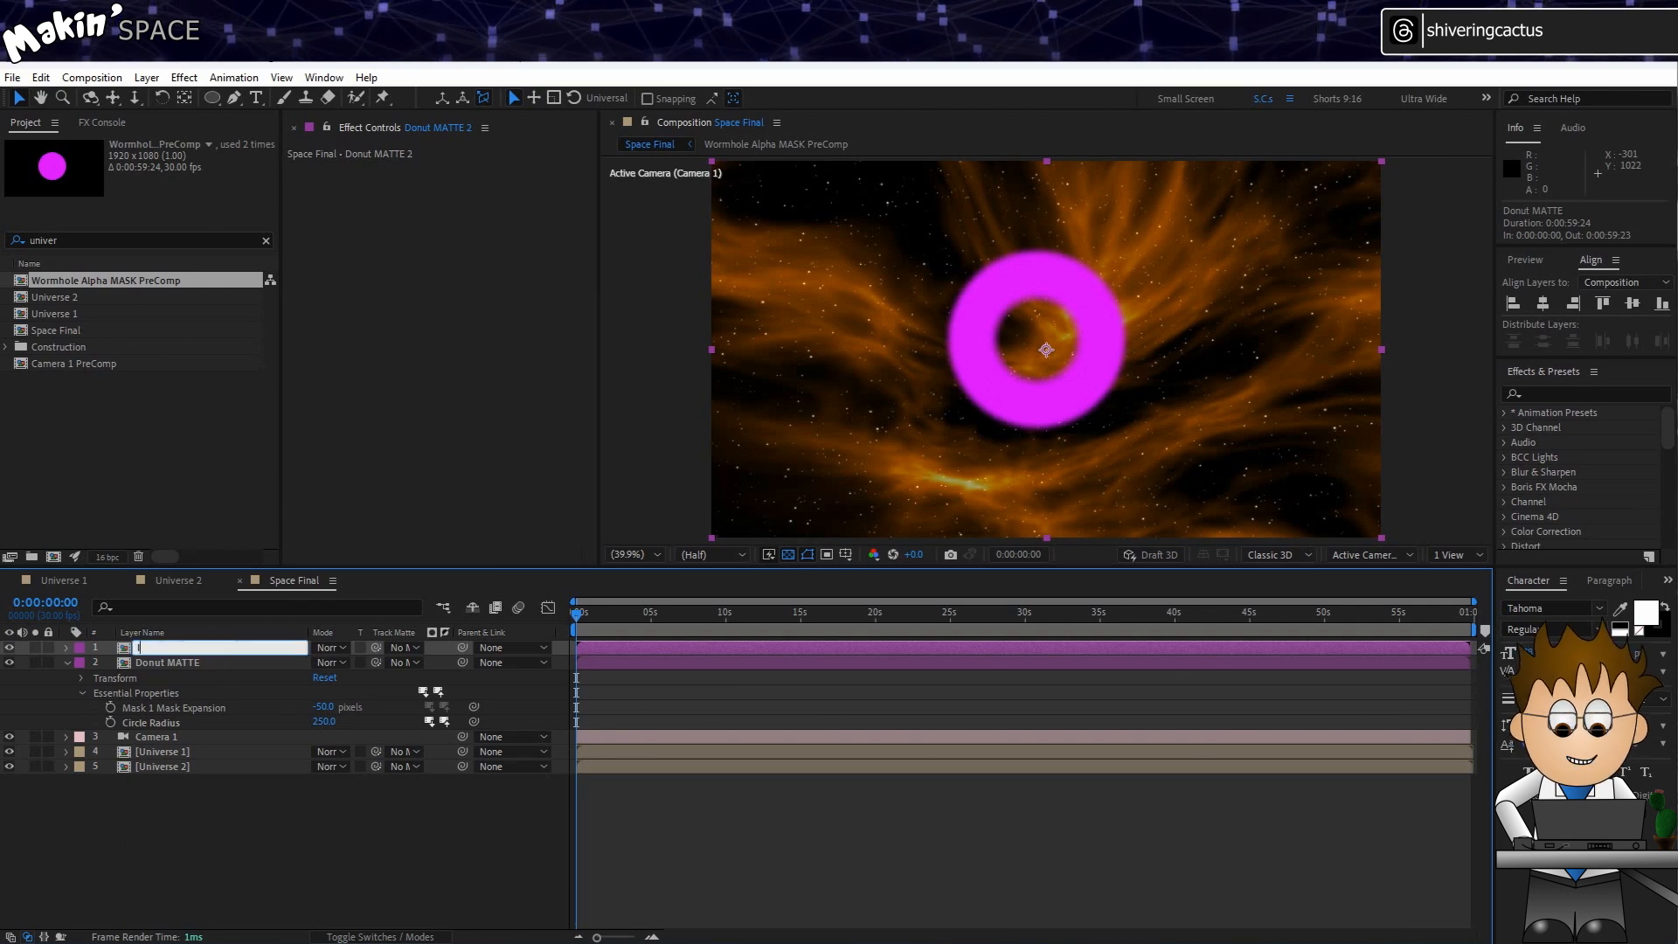
{"action": "type", "text": "Inner MATT"}
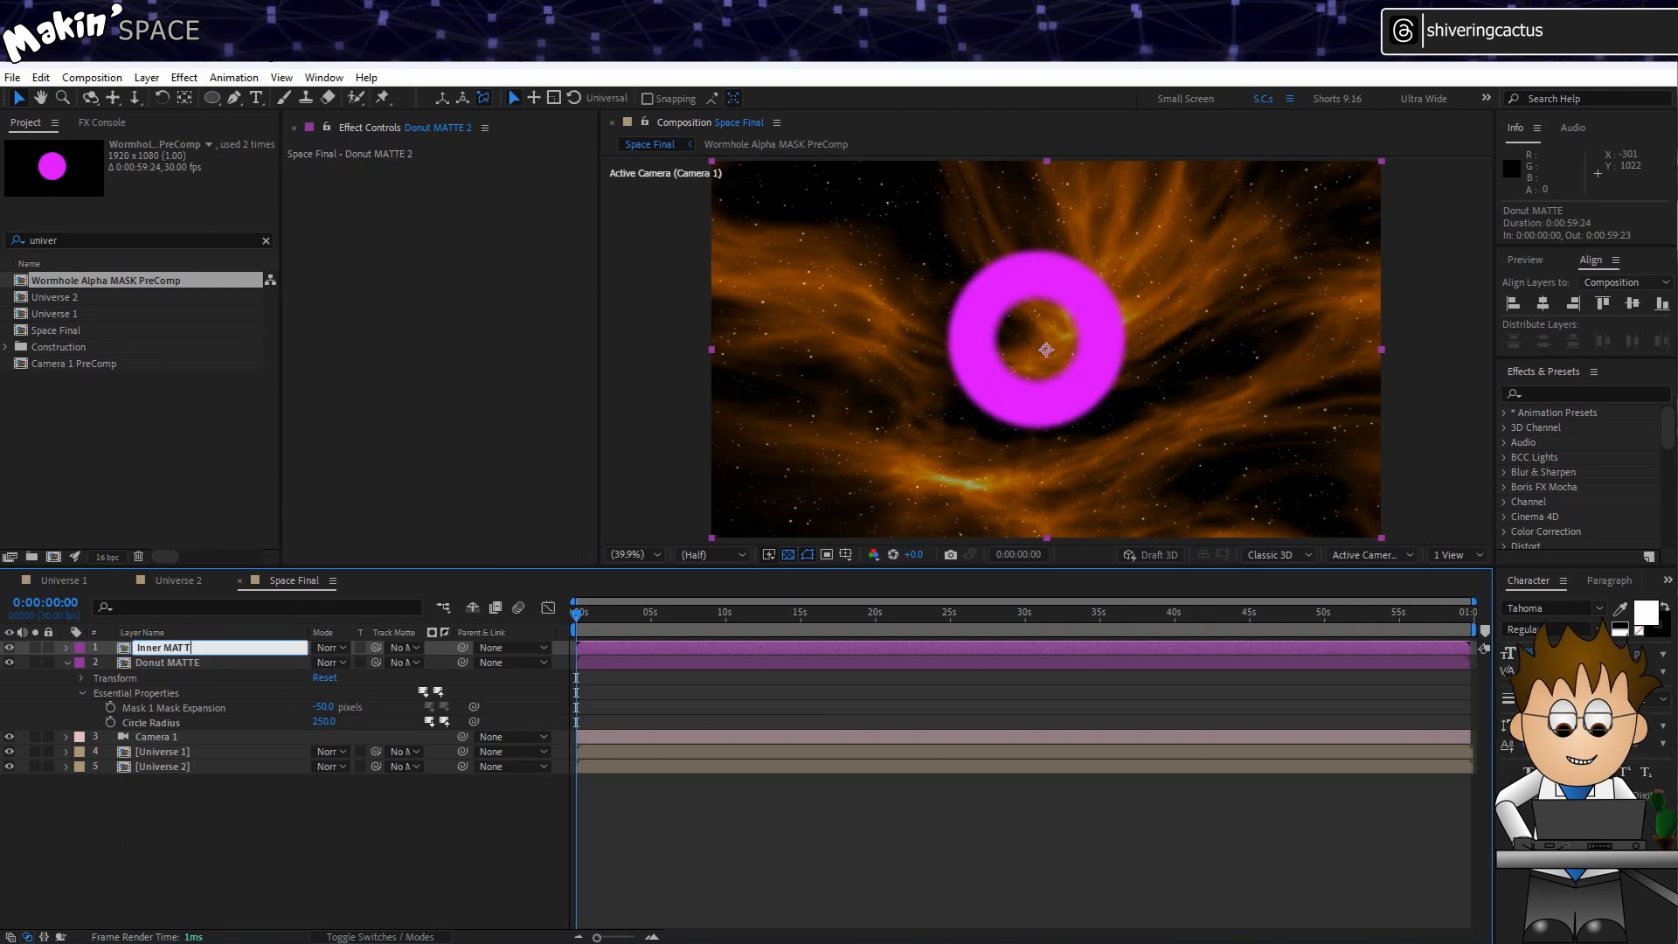
{"action": "type", "text": "E"}
{"action": "key", "text": "Return"}
Set Inner MATTE's Circle Radius to 0 and its Mask 1 Mask Expansion to -250, checking the layer in solo.
{"action": "left_click", "coordinate": [66, 647]}
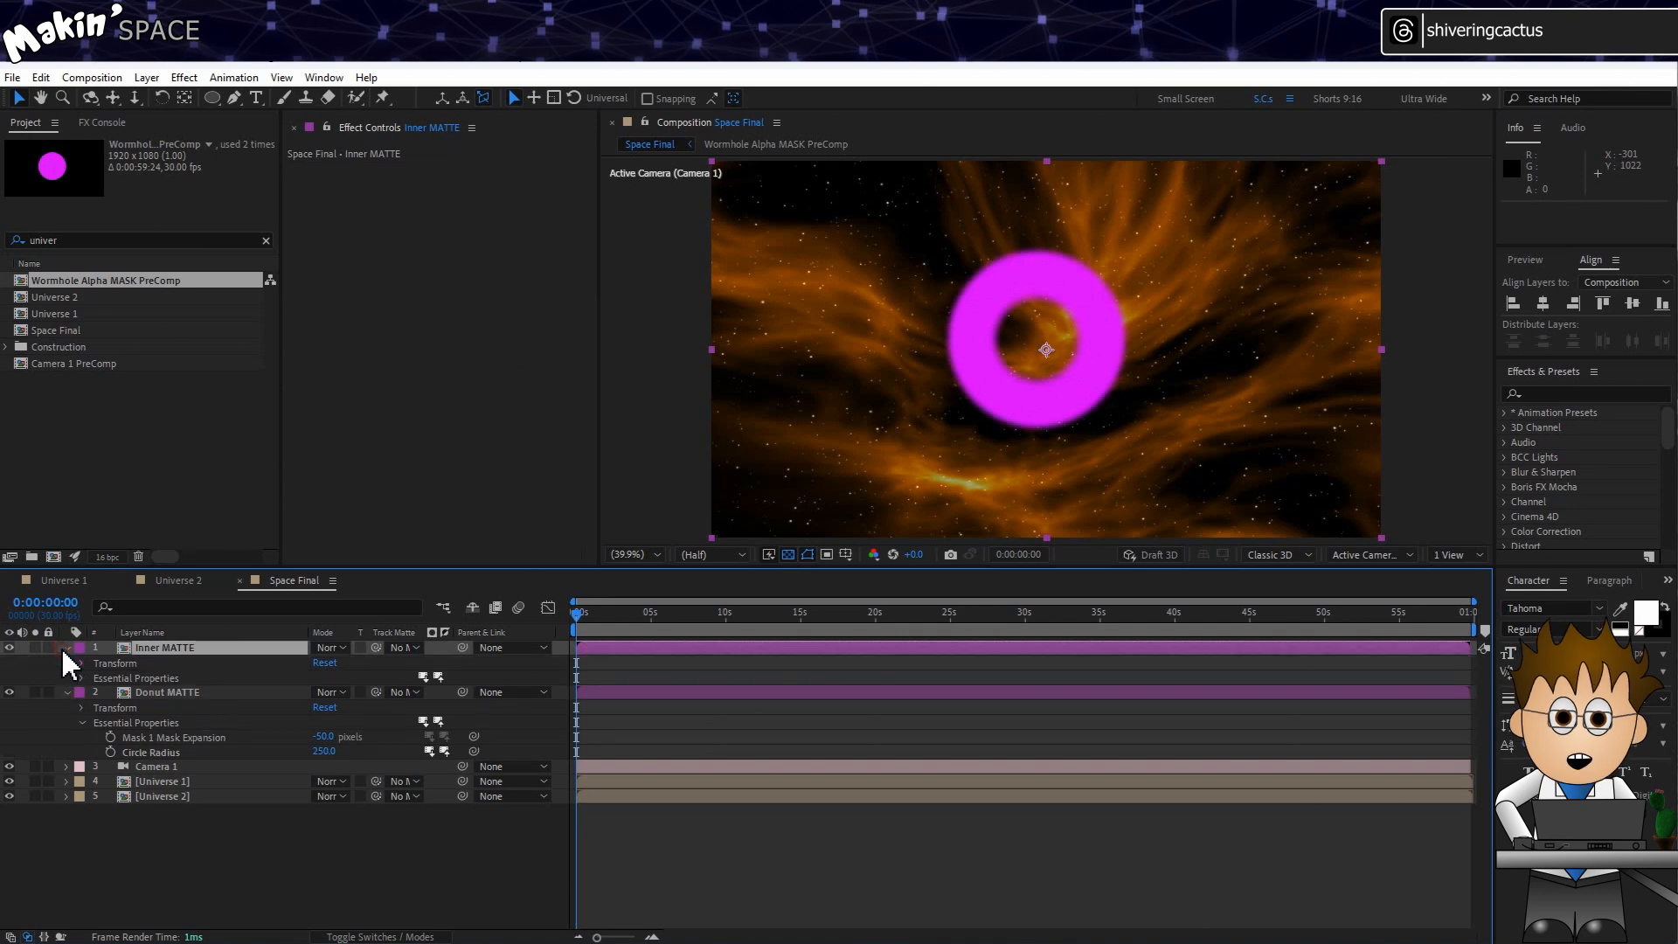
{"action": "left_click", "coordinate": [82, 678]}
{"action": "left_click", "coordinate": [323, 705]}
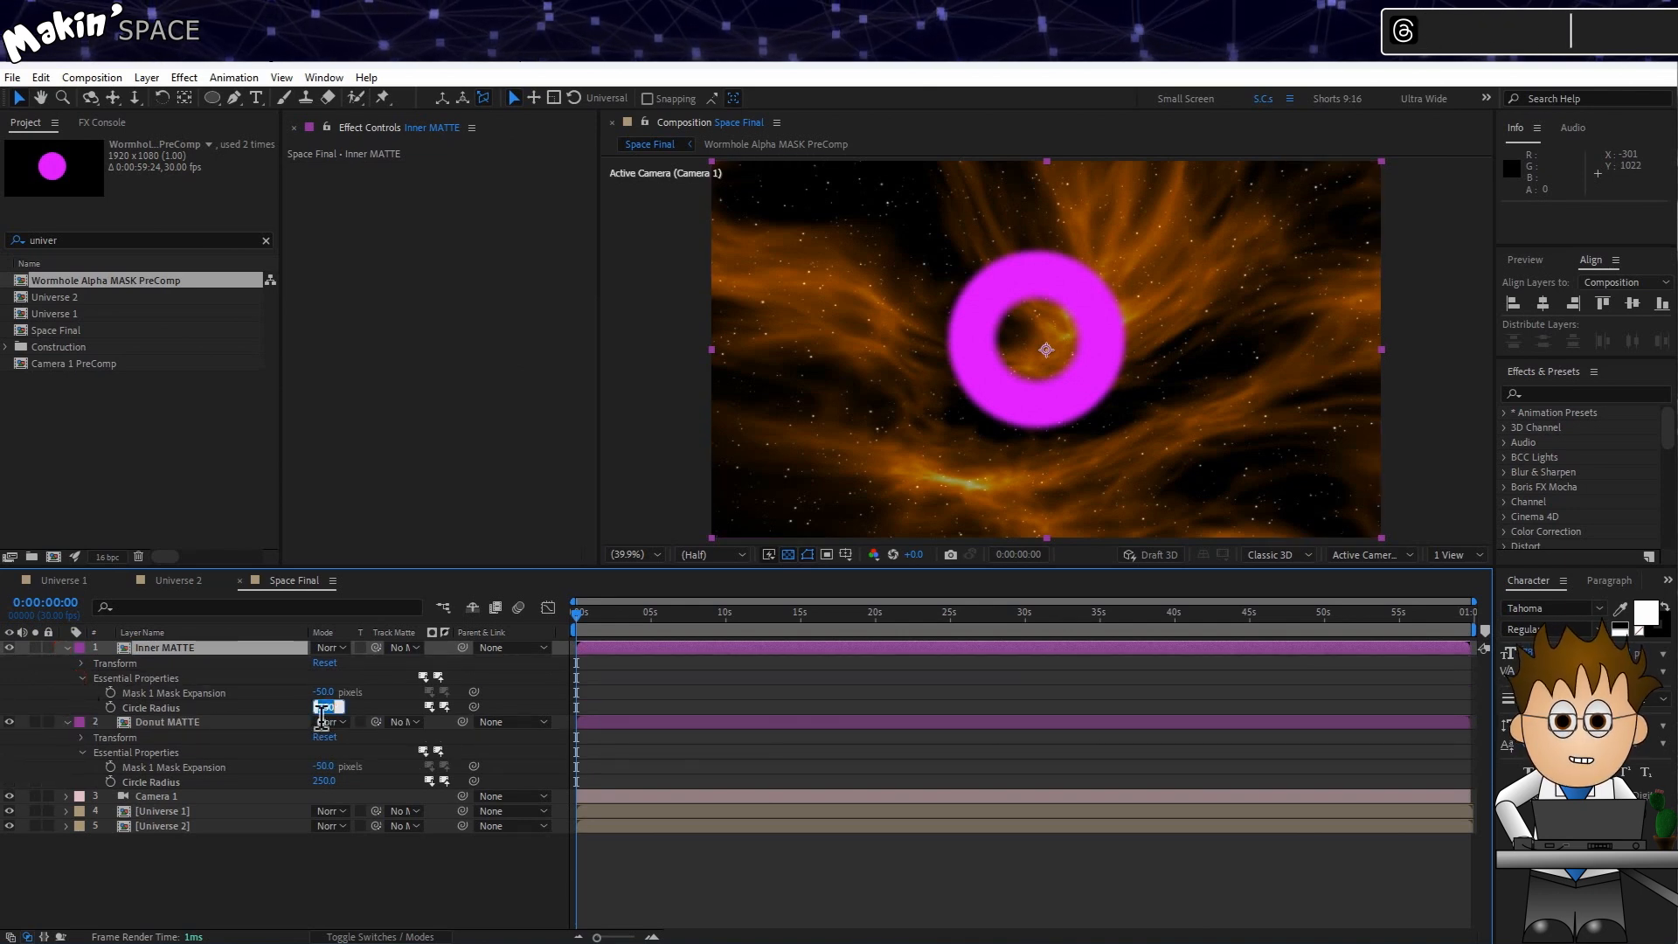
{"action": "type", "text": "0"}
{"action": "key", "text": "Return"}
{"action": "left_click", "coordinate": [331, 692]}
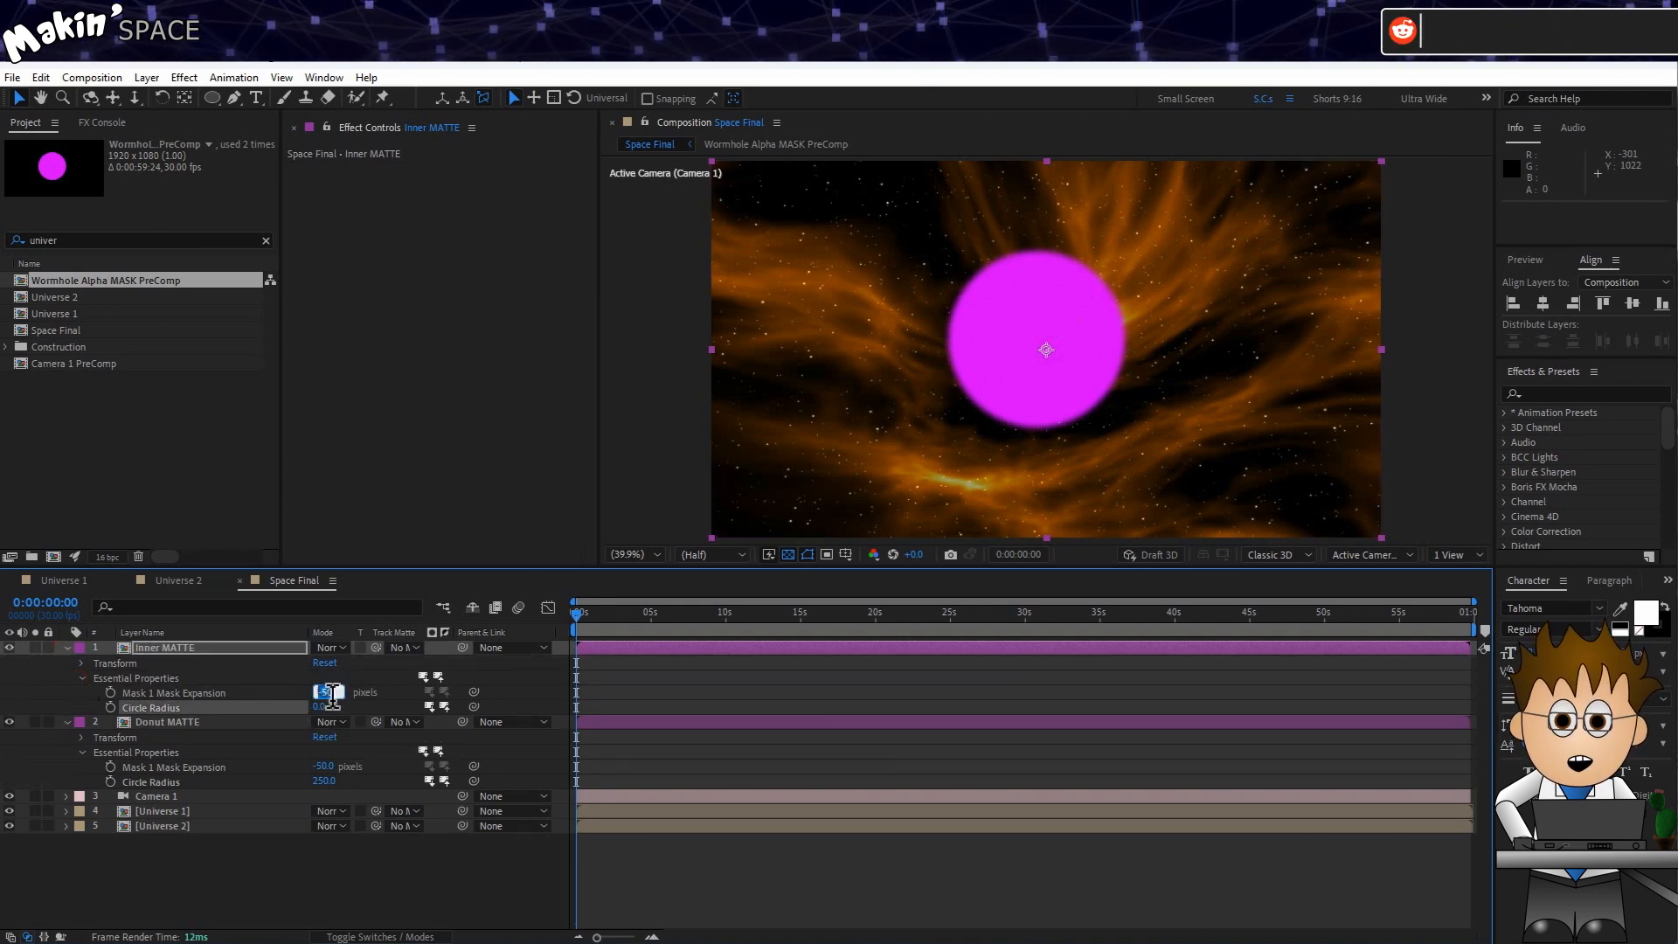
{"action": "type", "text": "-250"}
{"action": "key", "text": "Return"}
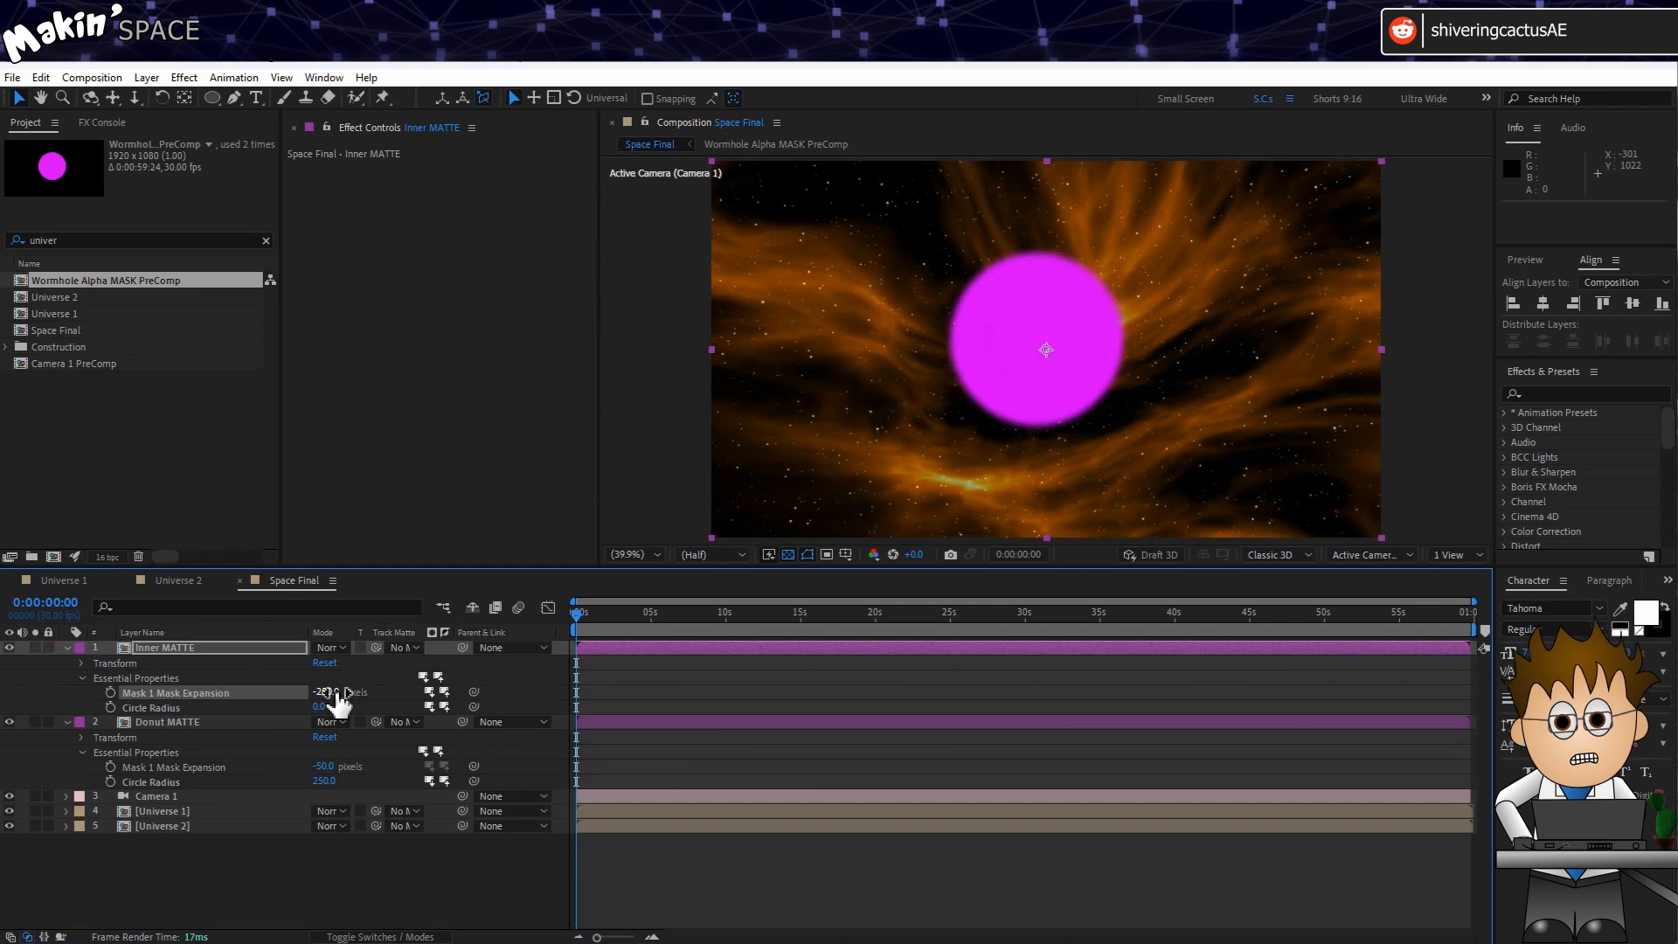
{"action": "left_click", "coordinate": [35, 647]}
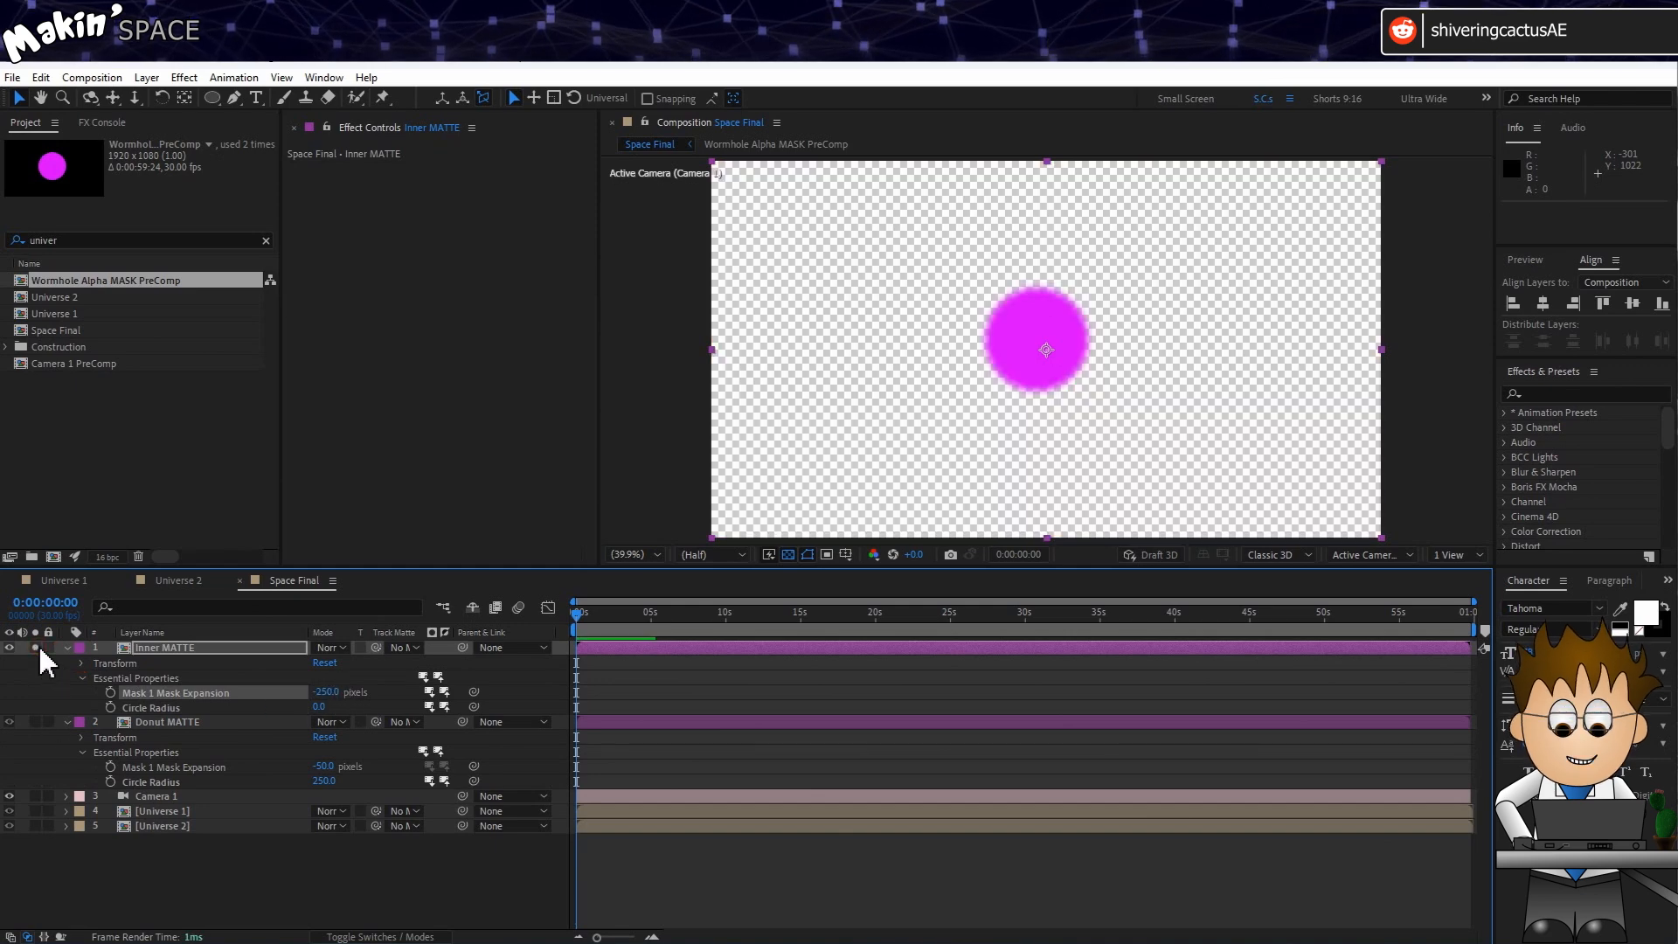
{"action": "left_click", "coordinate": [36, 647]}
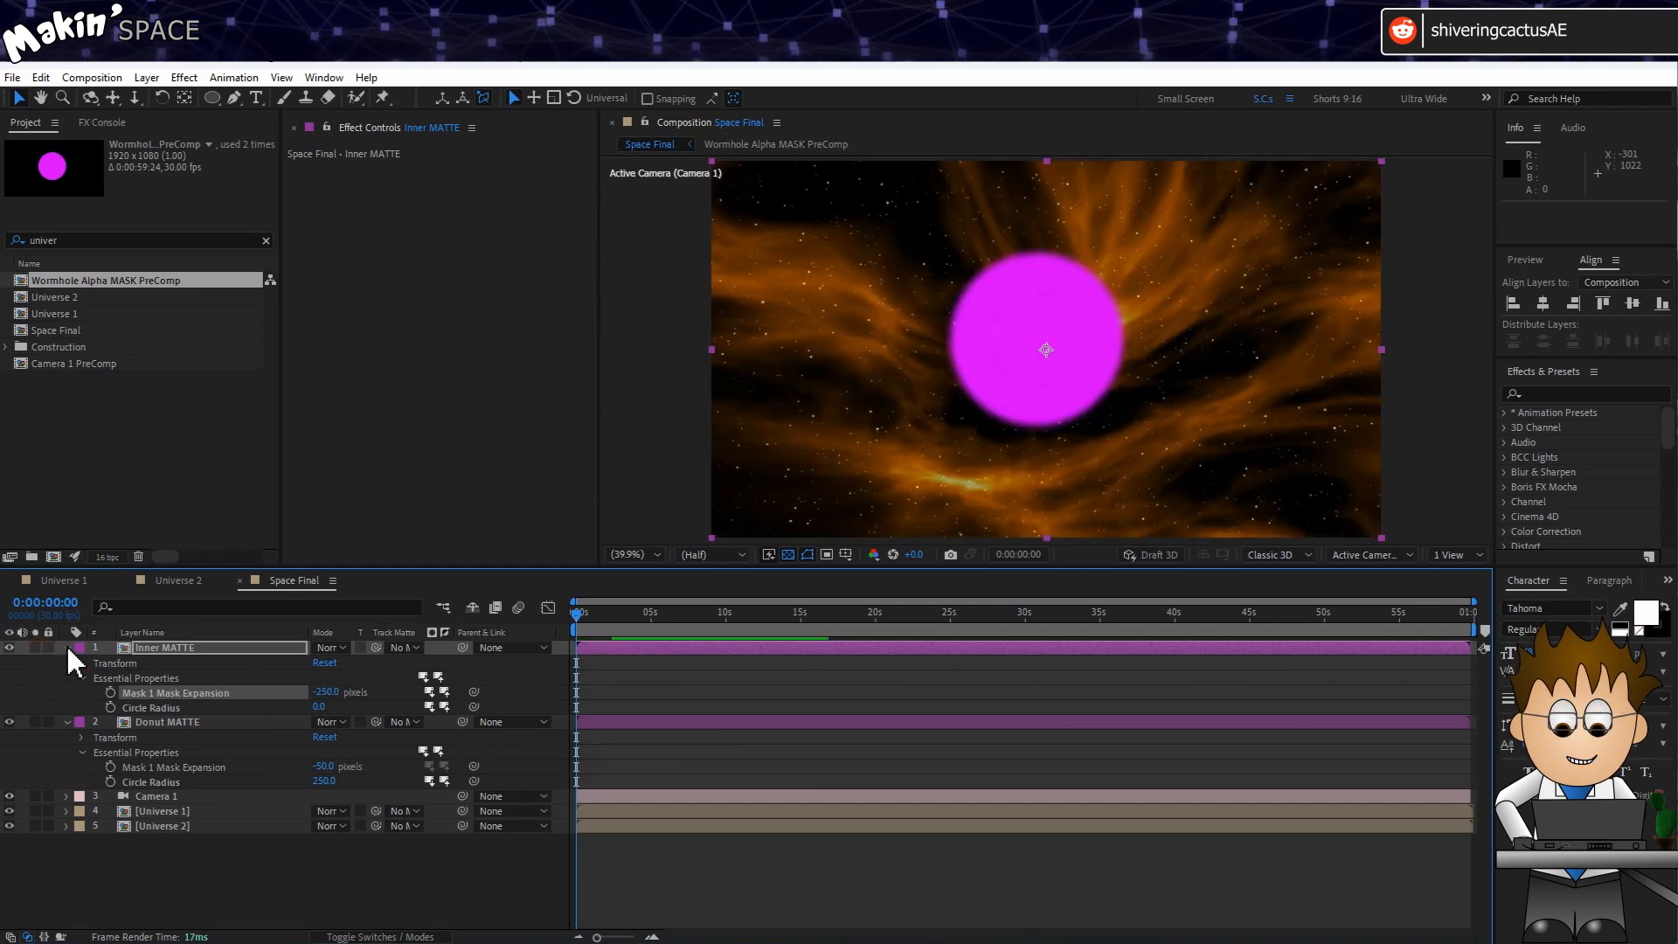
Assign Inner MATTE as the track matte of the Universe 1 layer and hide the Donut MATTE layer.
{"action": "left_click", "coordinate": [209, 813]}
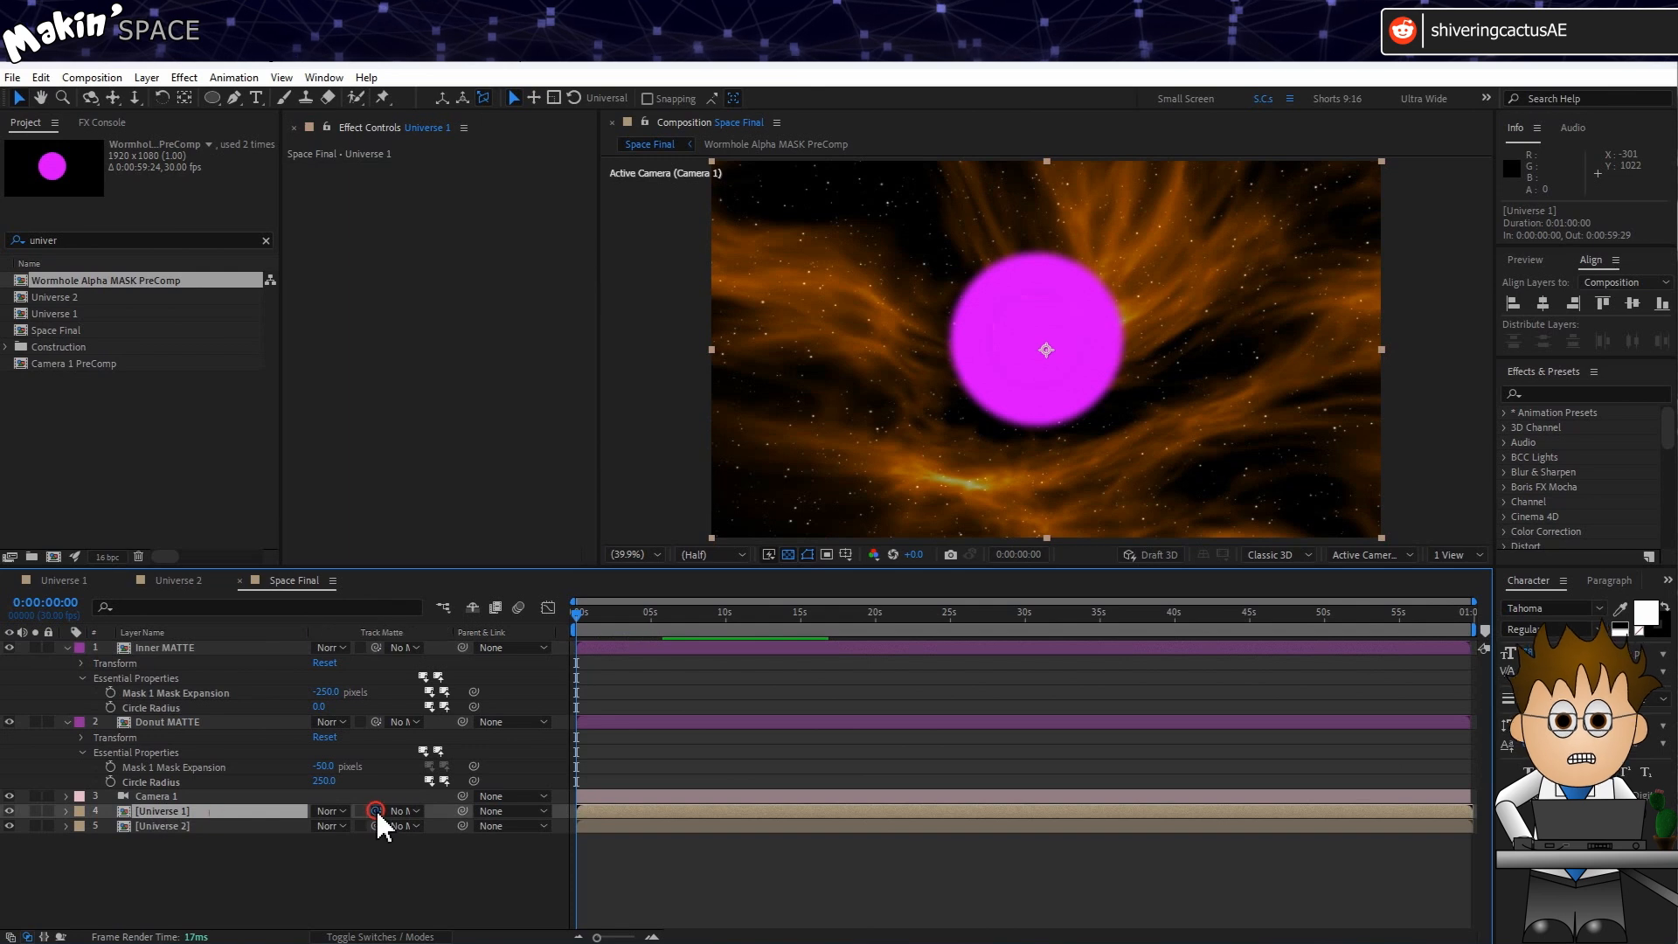
{"action": "left_click_drag", "start_coordinate": [376, 809], "coordinate": [195, 646]}
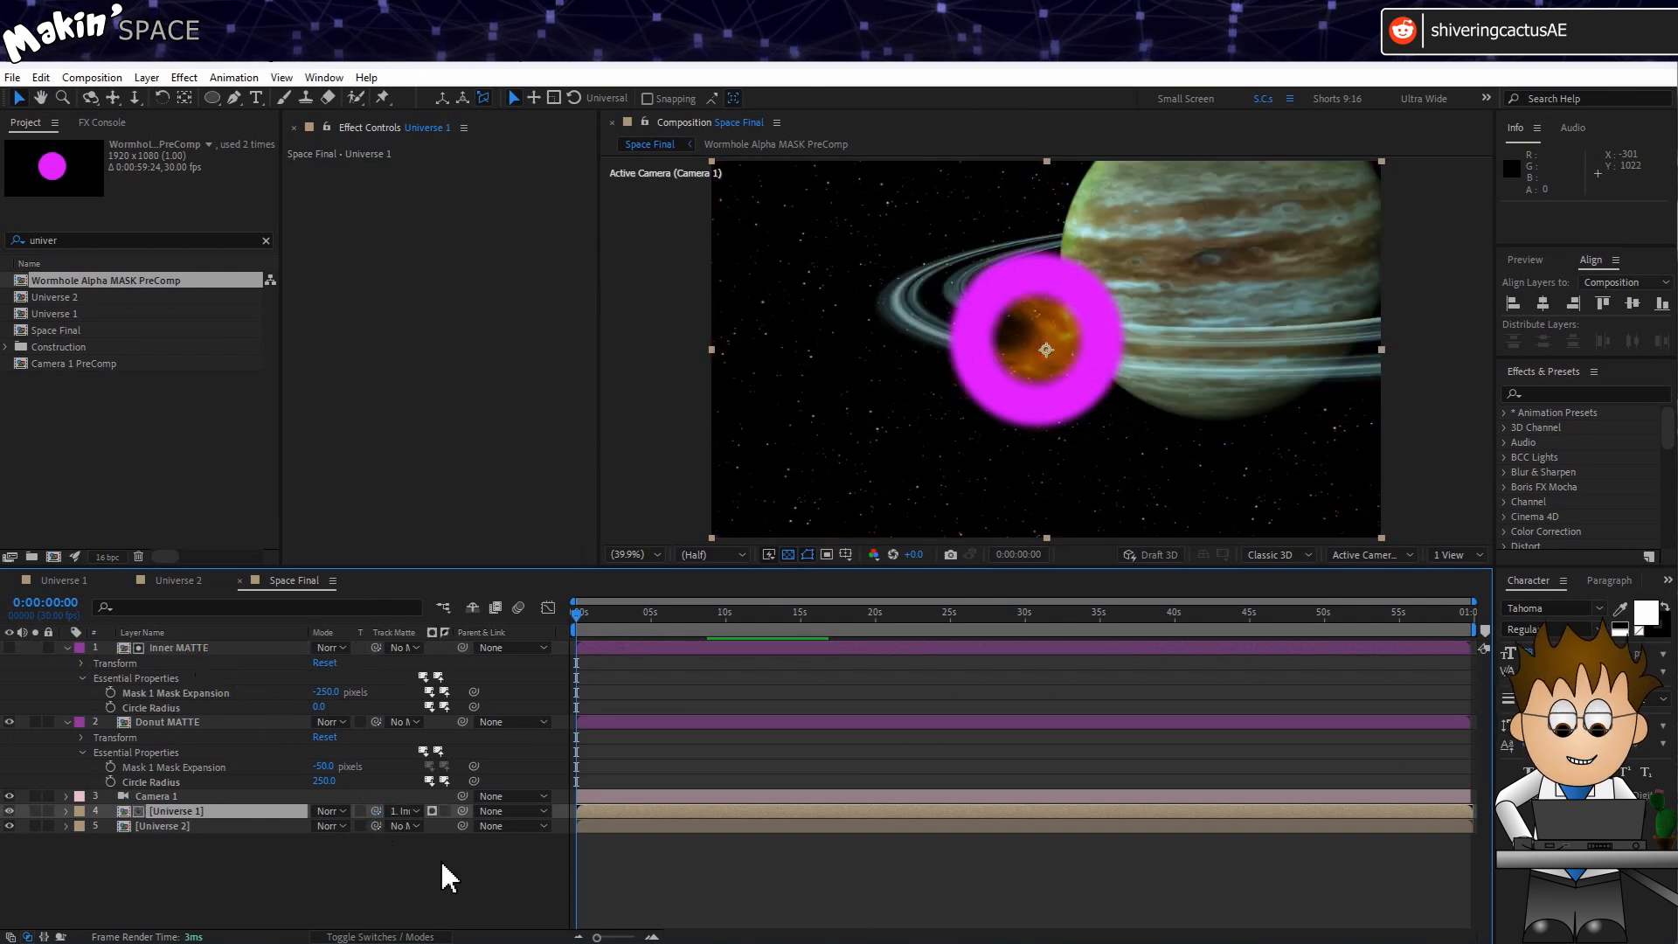
{"action": "left_click", "coordinate": [67, 647]}
{"action": "left_click", "coordinate": [65, 662]}
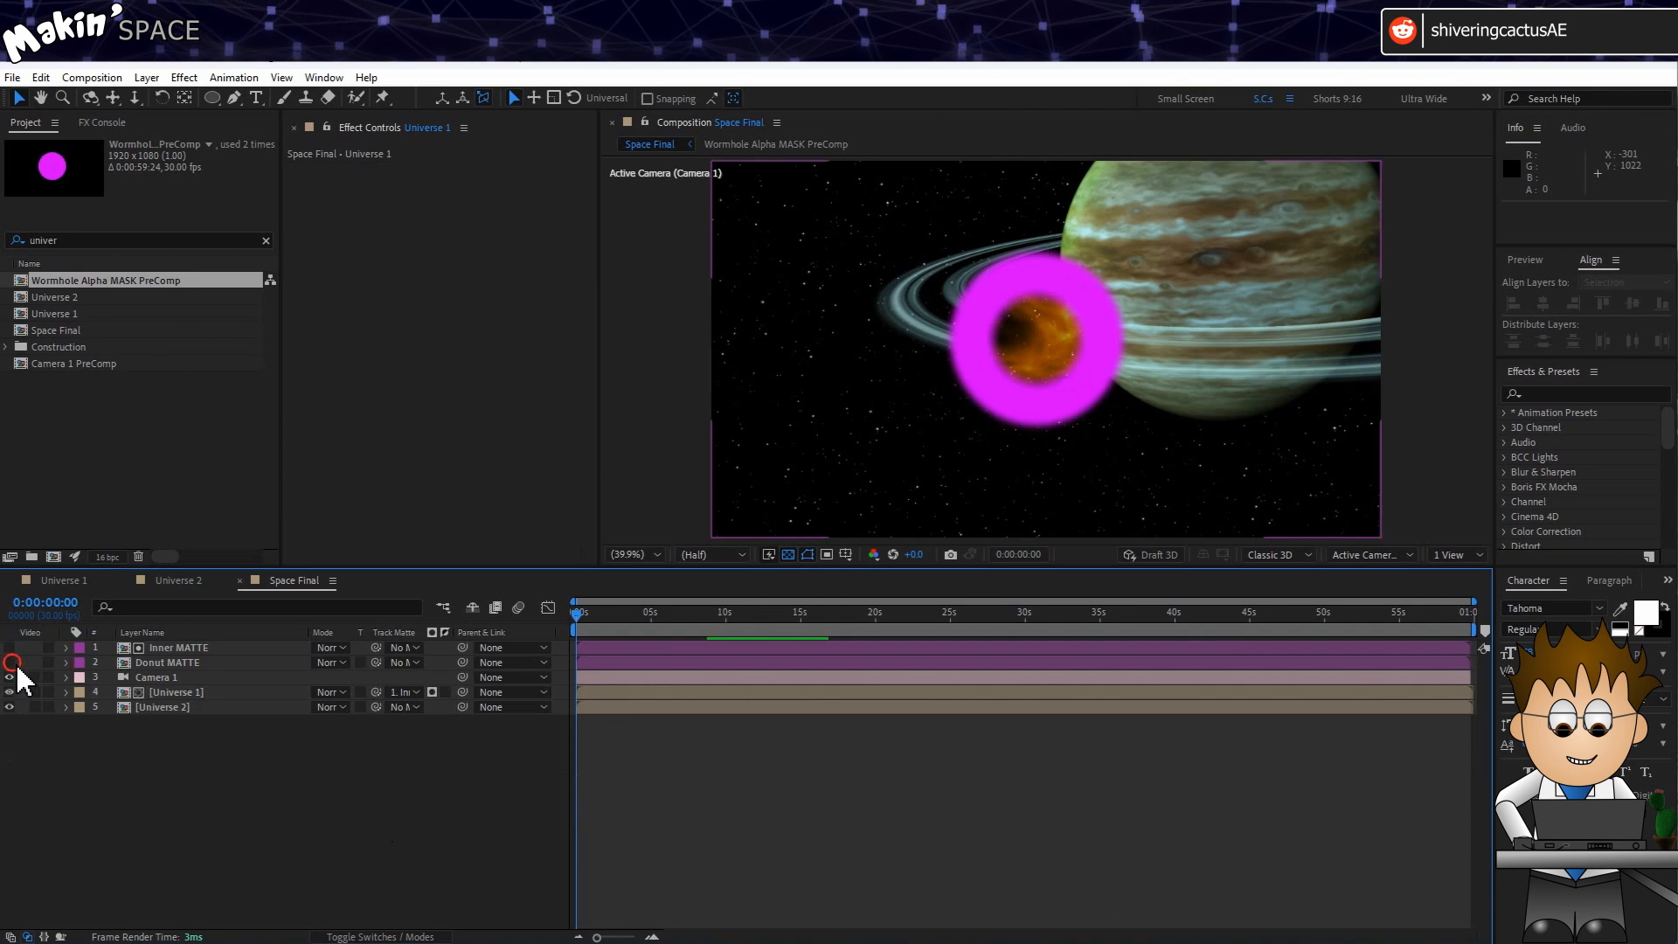
{"action": "left_click", "coordinate": [9, 663]}
Create a null object, name it Wormhole NULL and make it a 3D layer.
{"action": "left_click", "coordinate": [147, 77]}
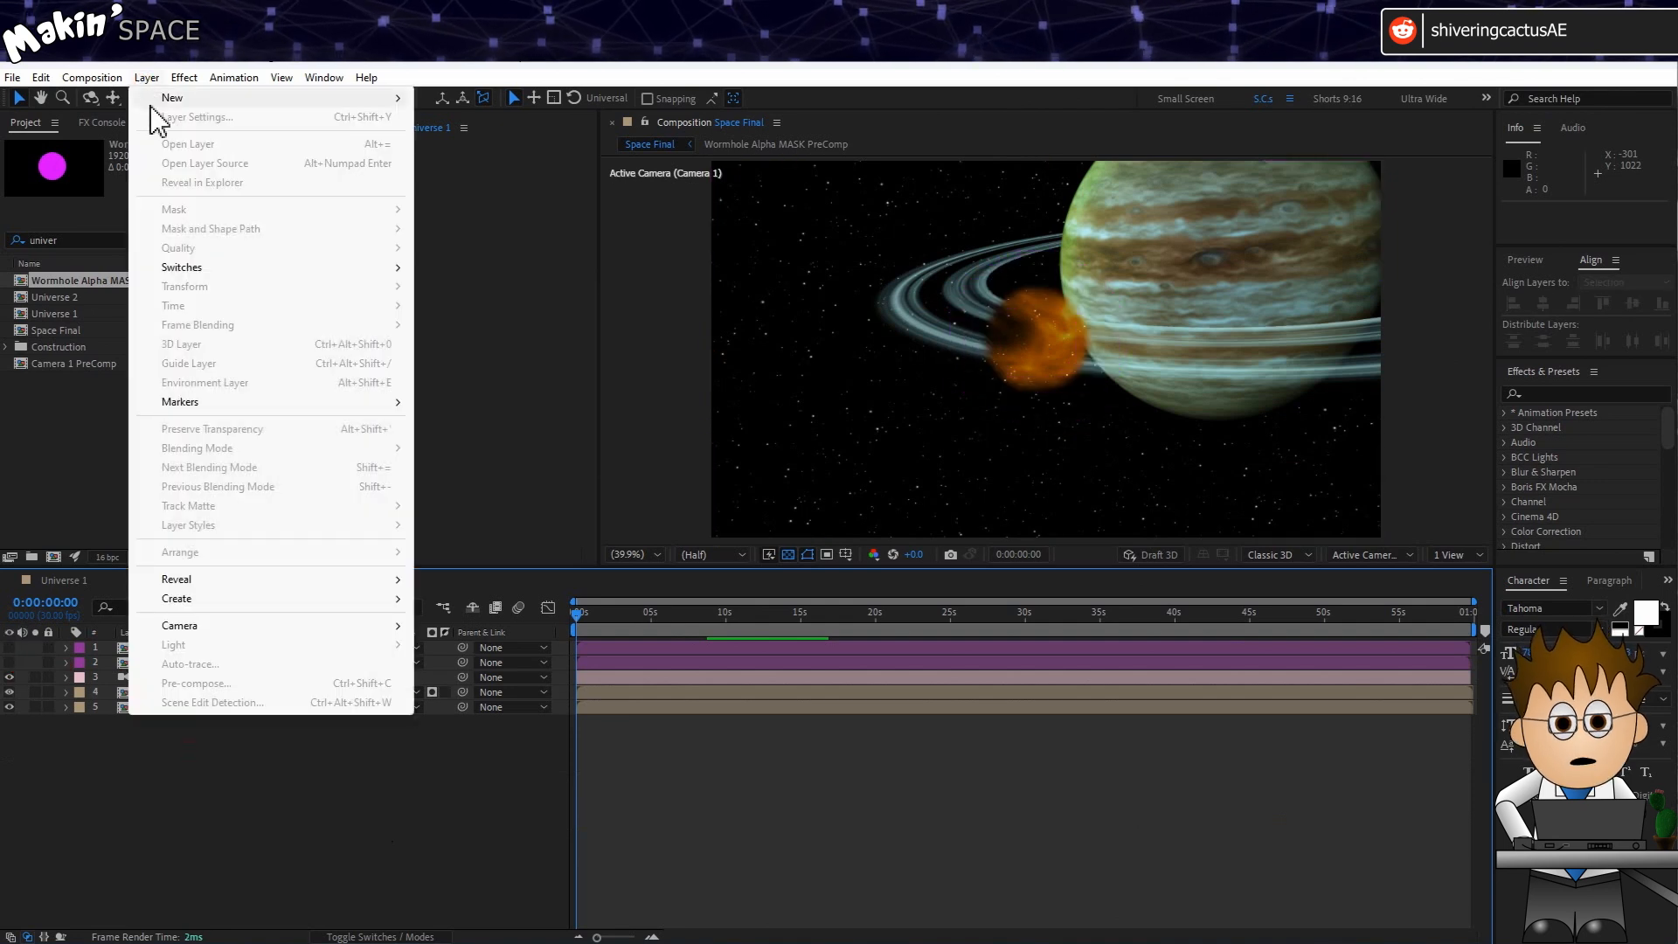
{"action": "mouse_move", "coordinate": [157, 98]}
{"action": "left_click", "coordinate": [467, 174]}
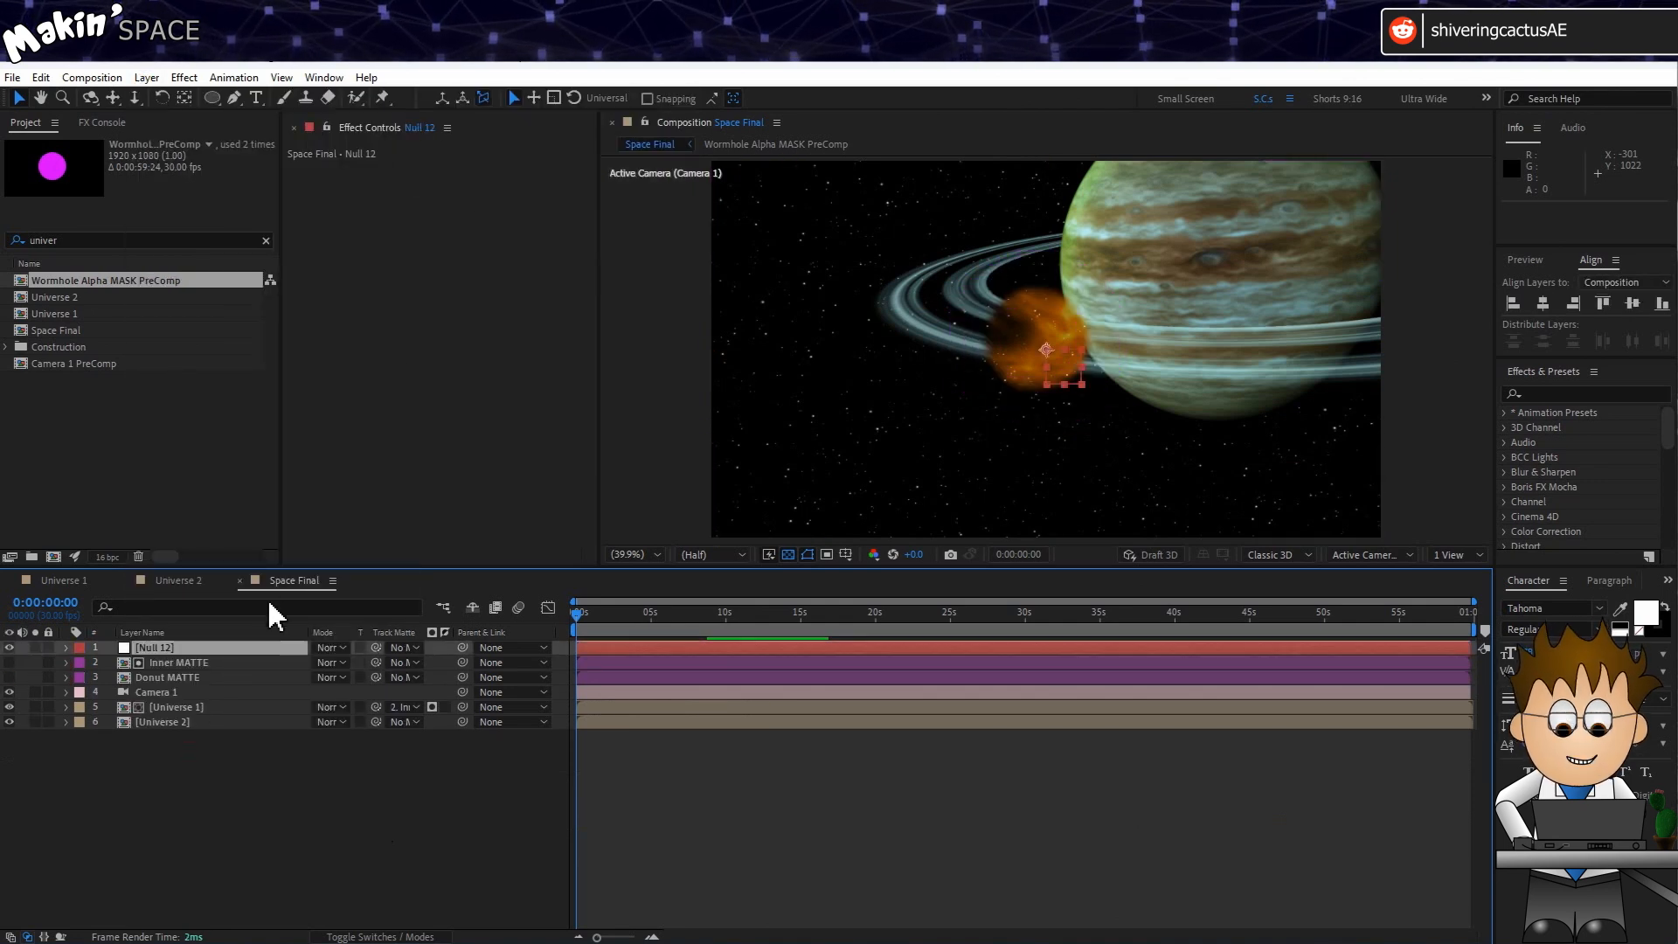
{"action": "key", "text": "Return"}
{"action": "type", "text": "Wormh"}
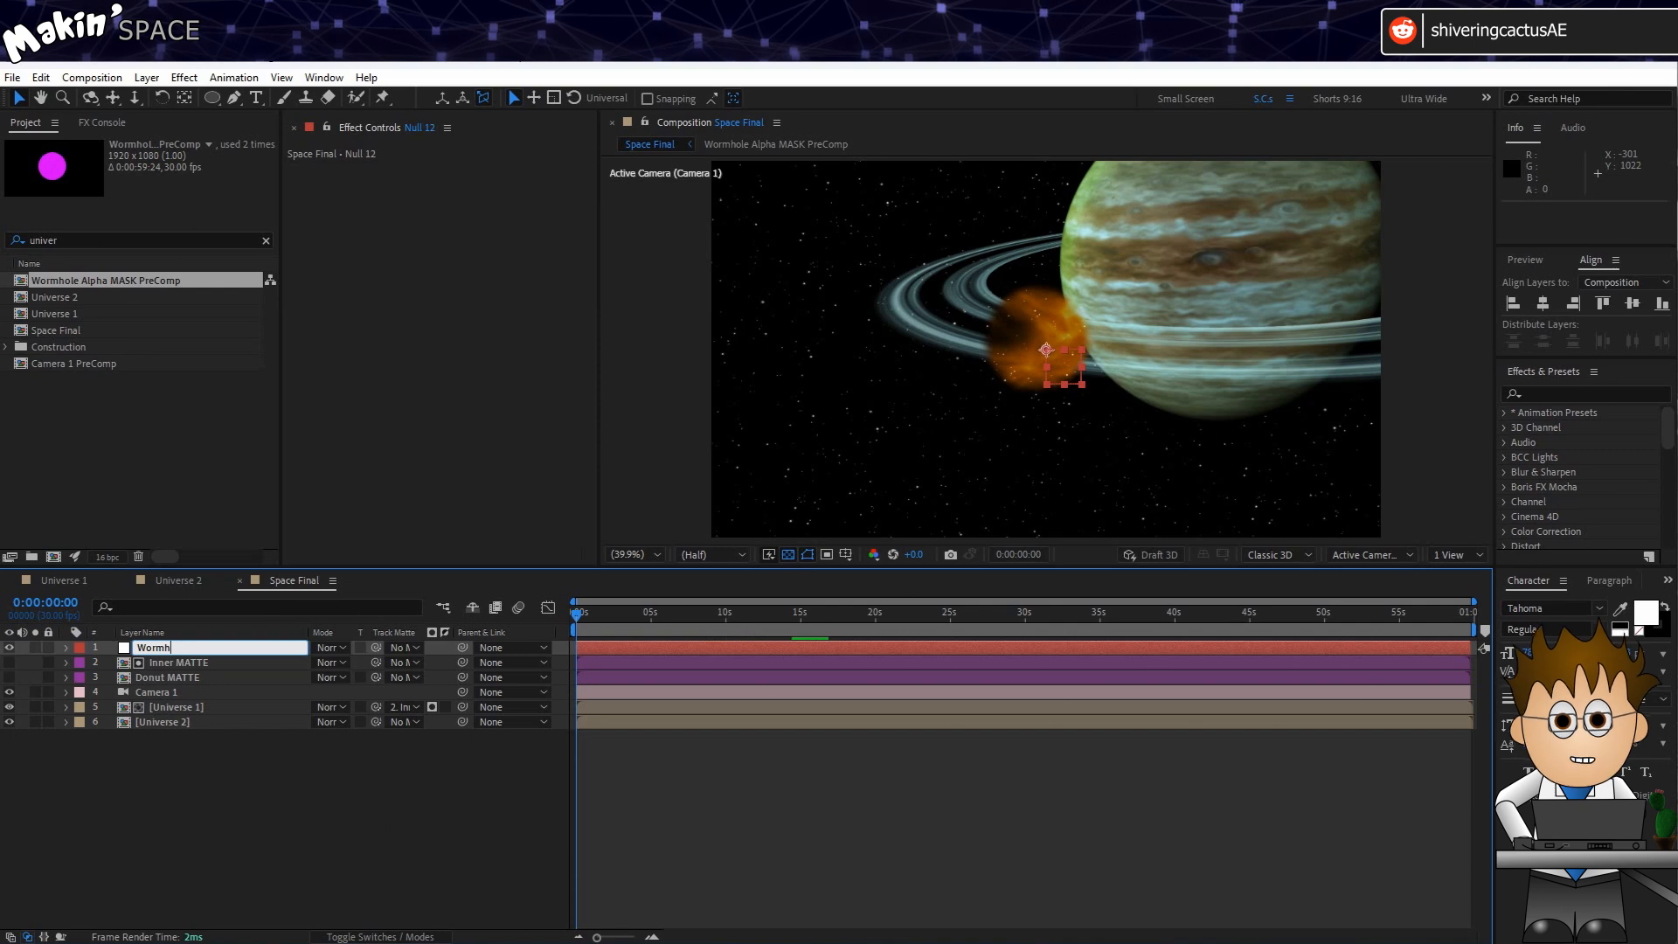
{"action": "type", "text": "ole NULL"}
{"action": "key", "text": "Return"}
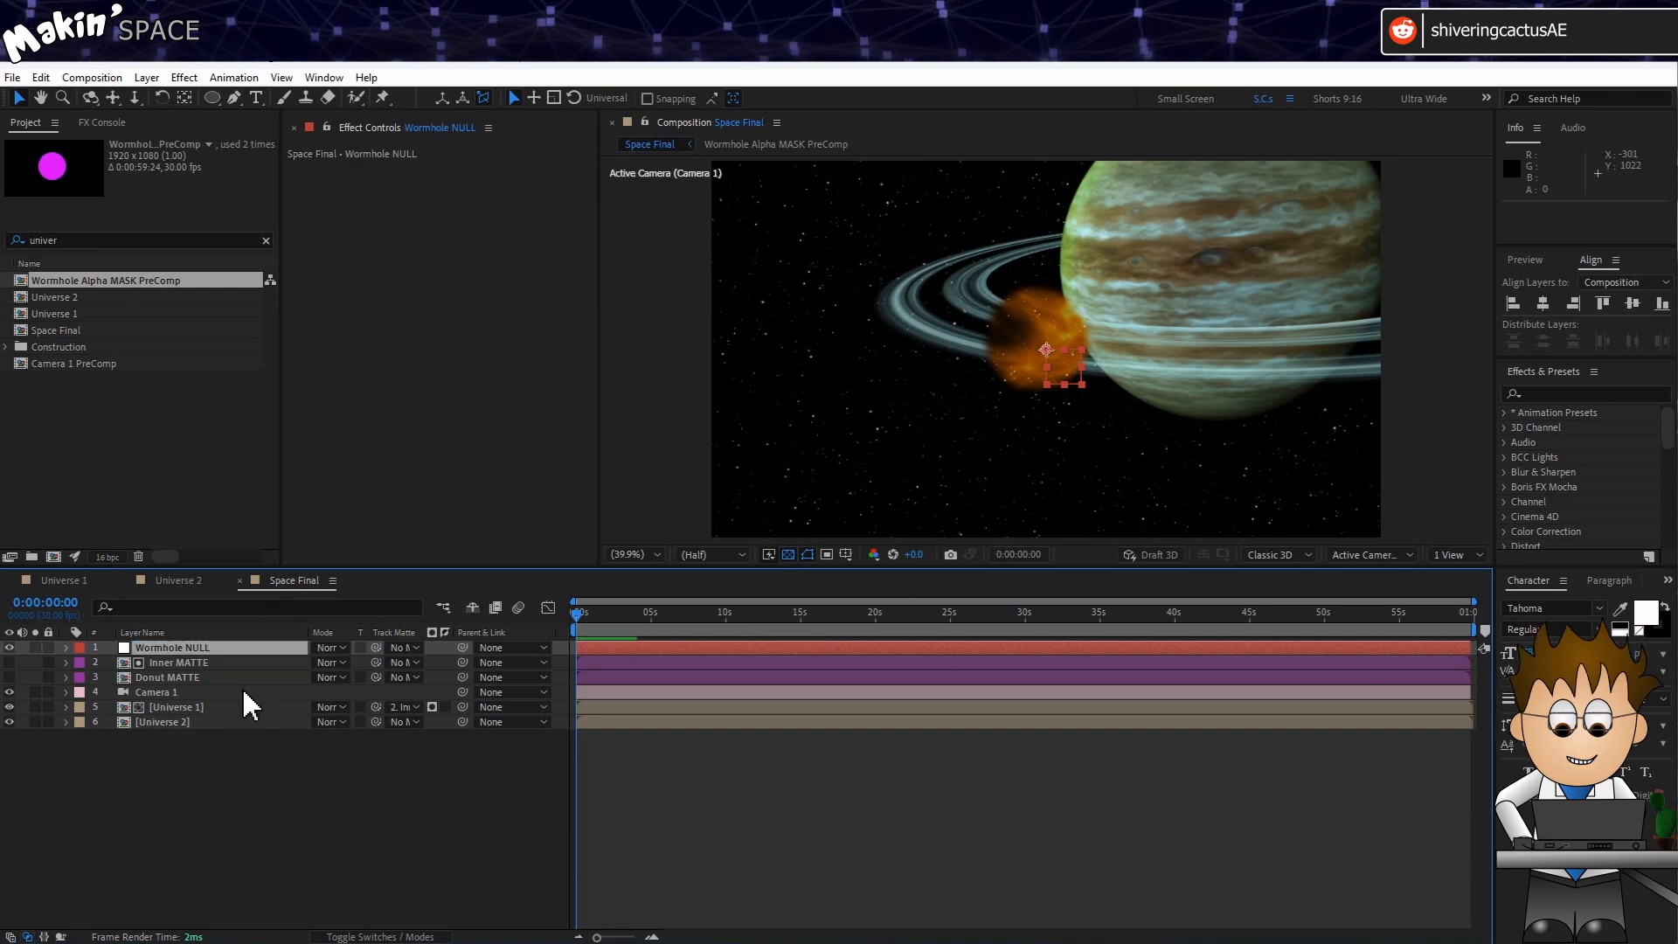
{"action": "left_click", "coordinate": [380, 935]}
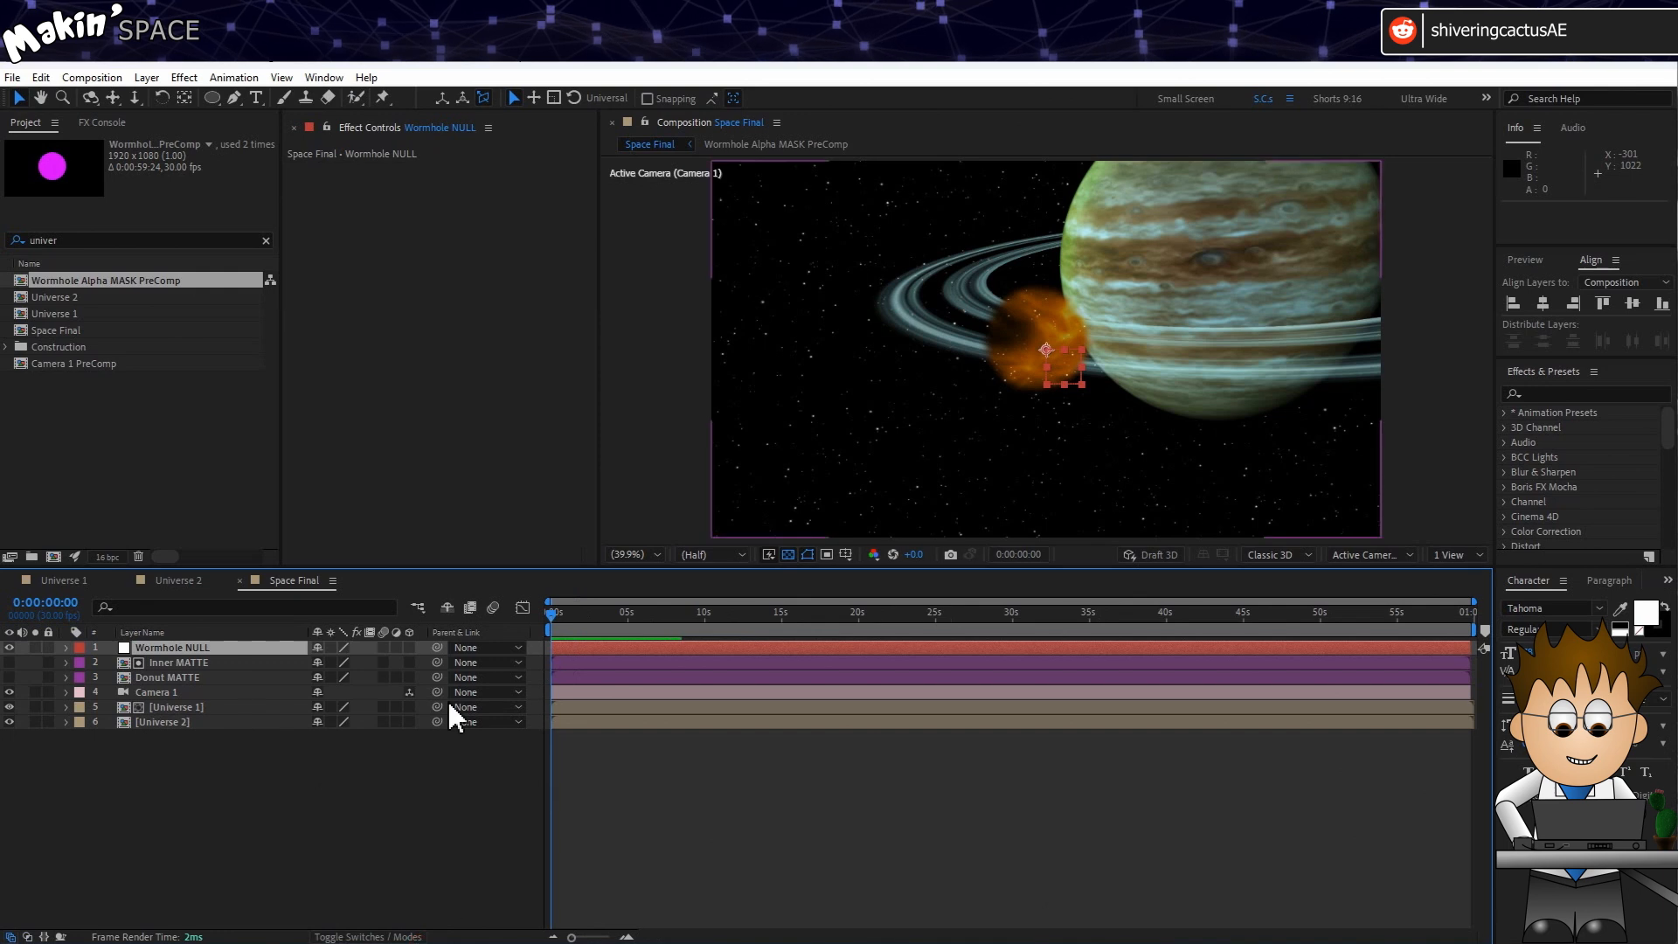
{"action": "left_click", "coordinate": [409, 647]}
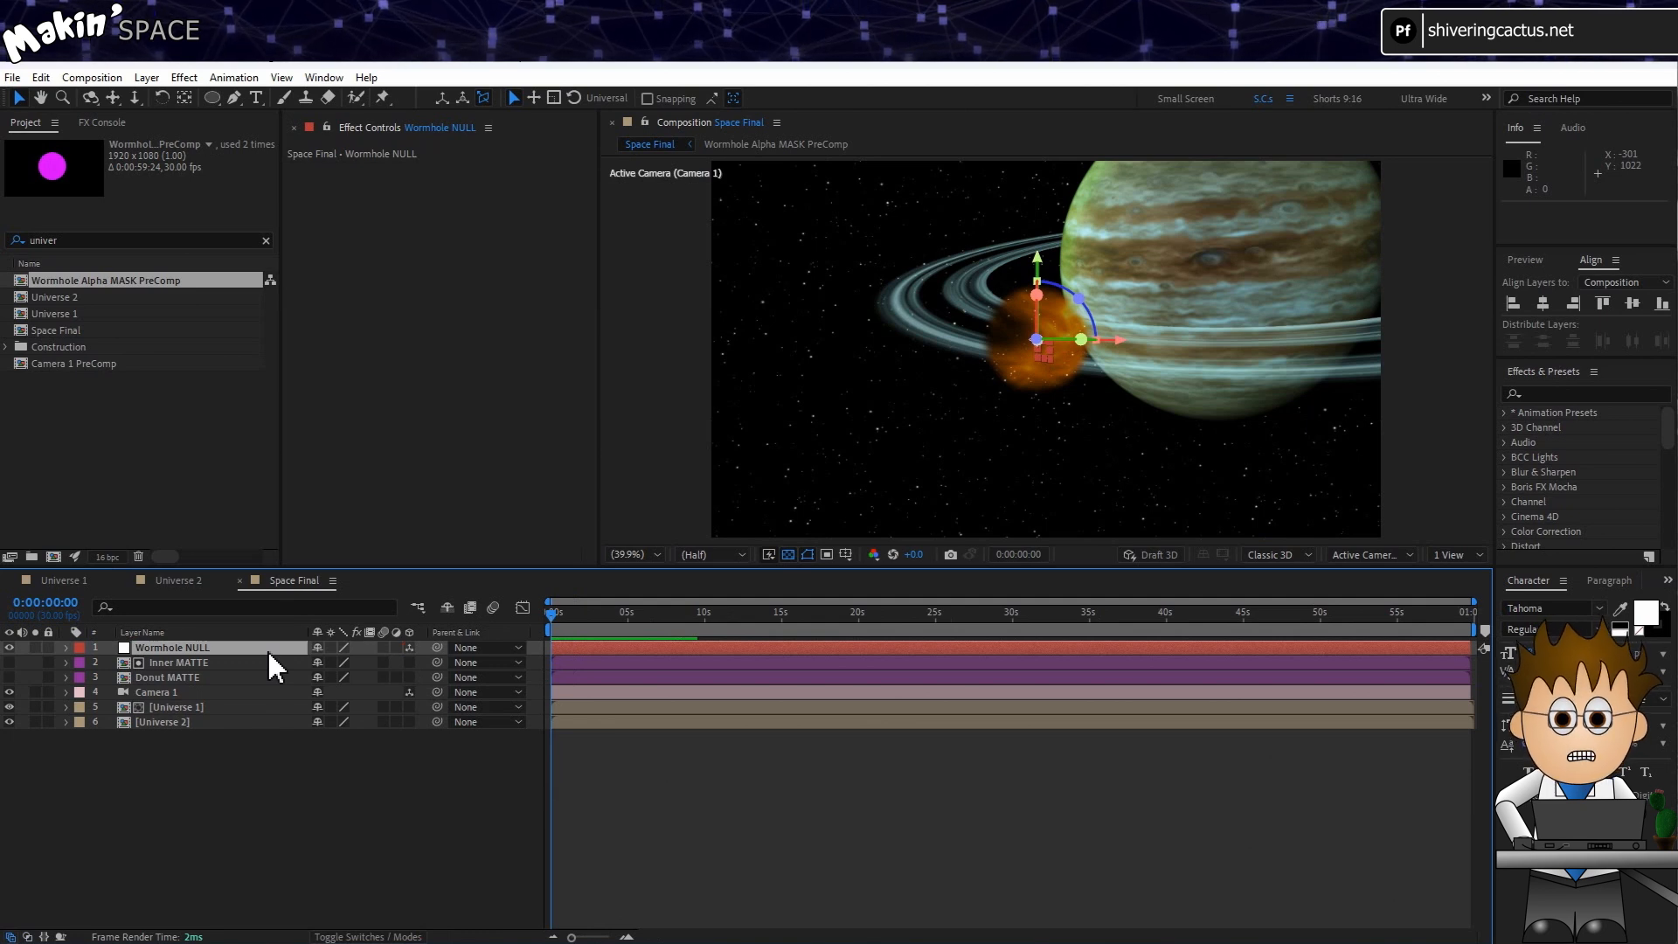
Move Camera 1 directly below Wormhole NULL in the layer stack and reveal the Position property of both layers.
{"action": "key", "text": "p"}
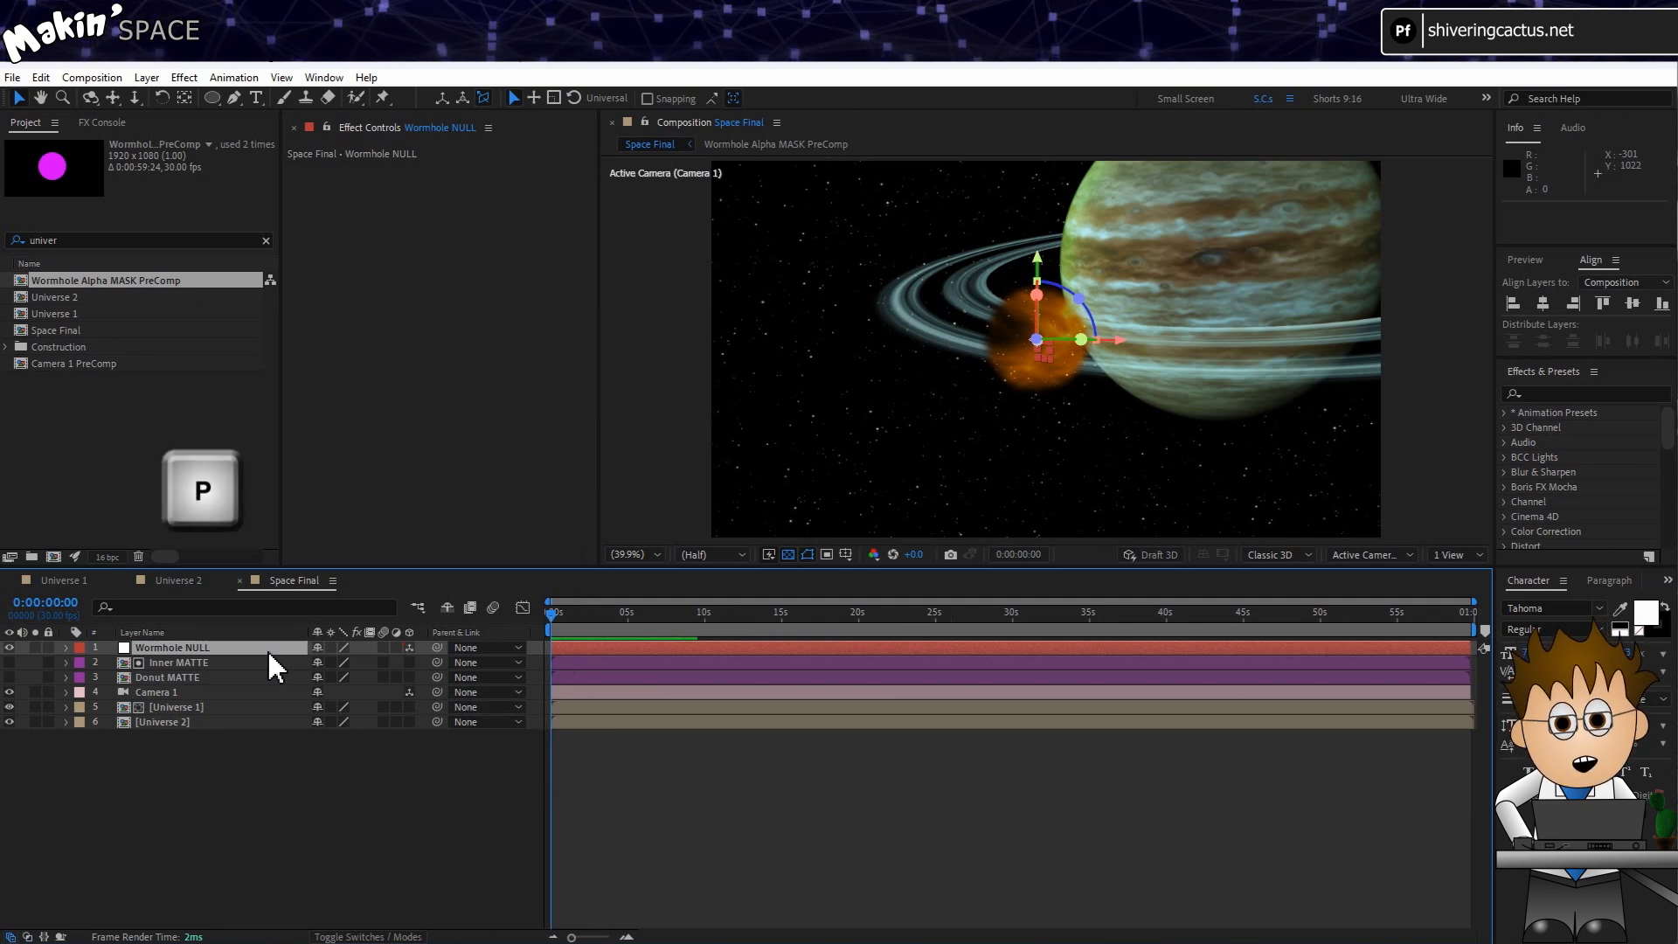
{"action": "key", "text": "p"}
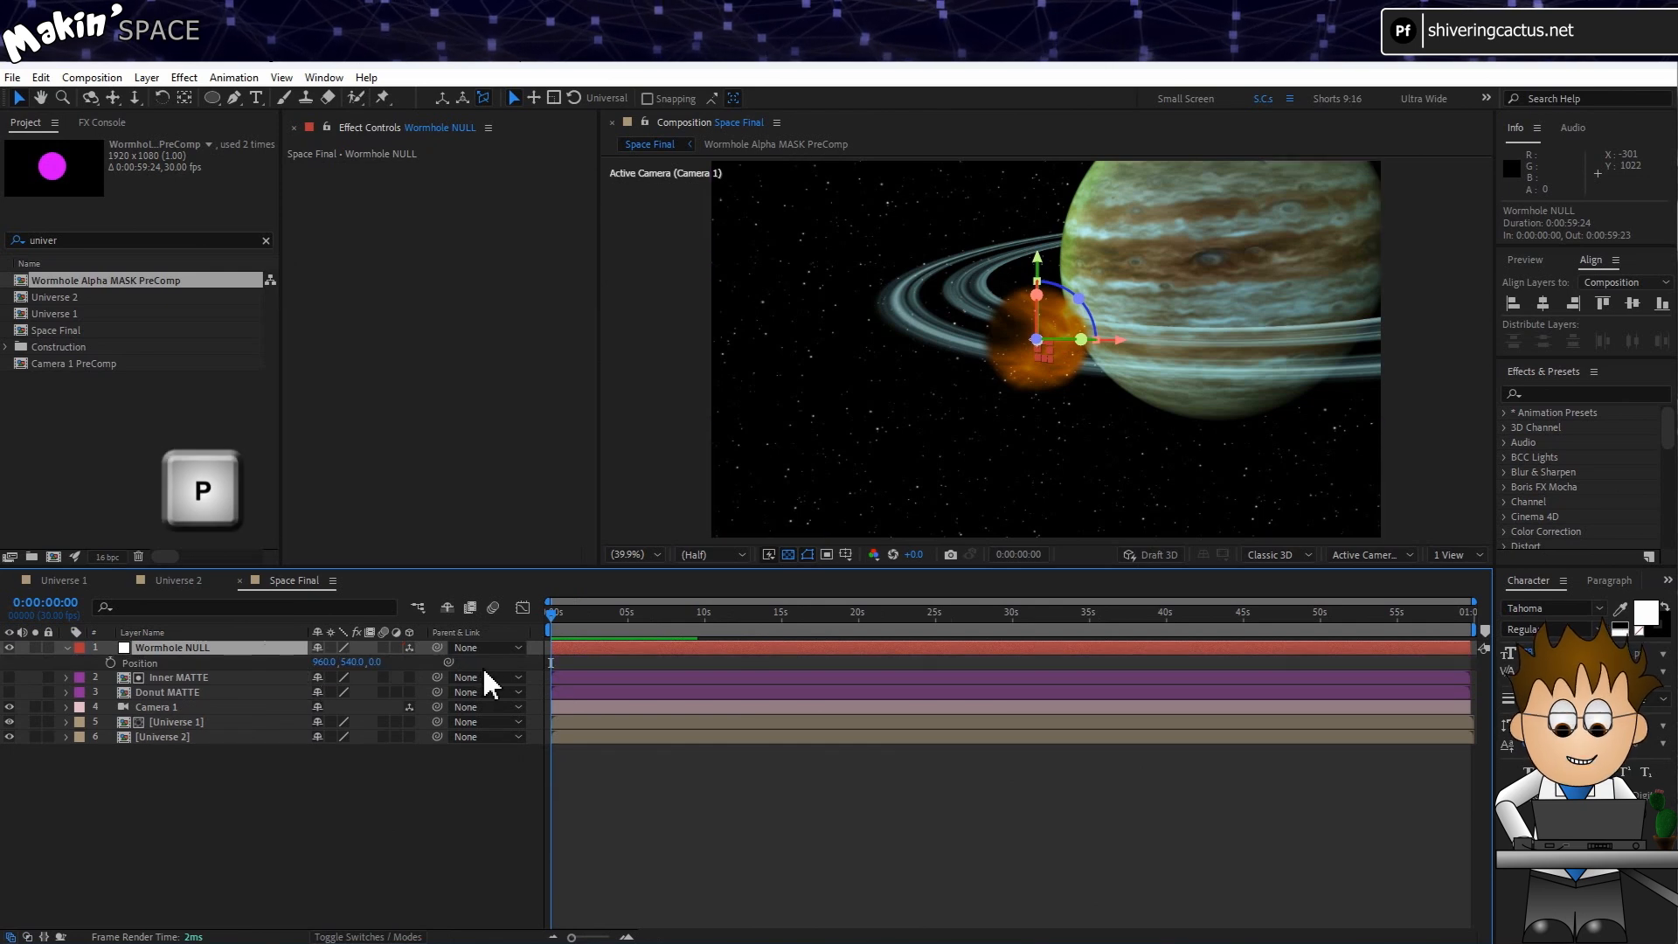
{"action": "left_click_drag", "start_coordinate": [235, 707], "coordinate": [242, 670]}
{"action": "key", "text": "p"}
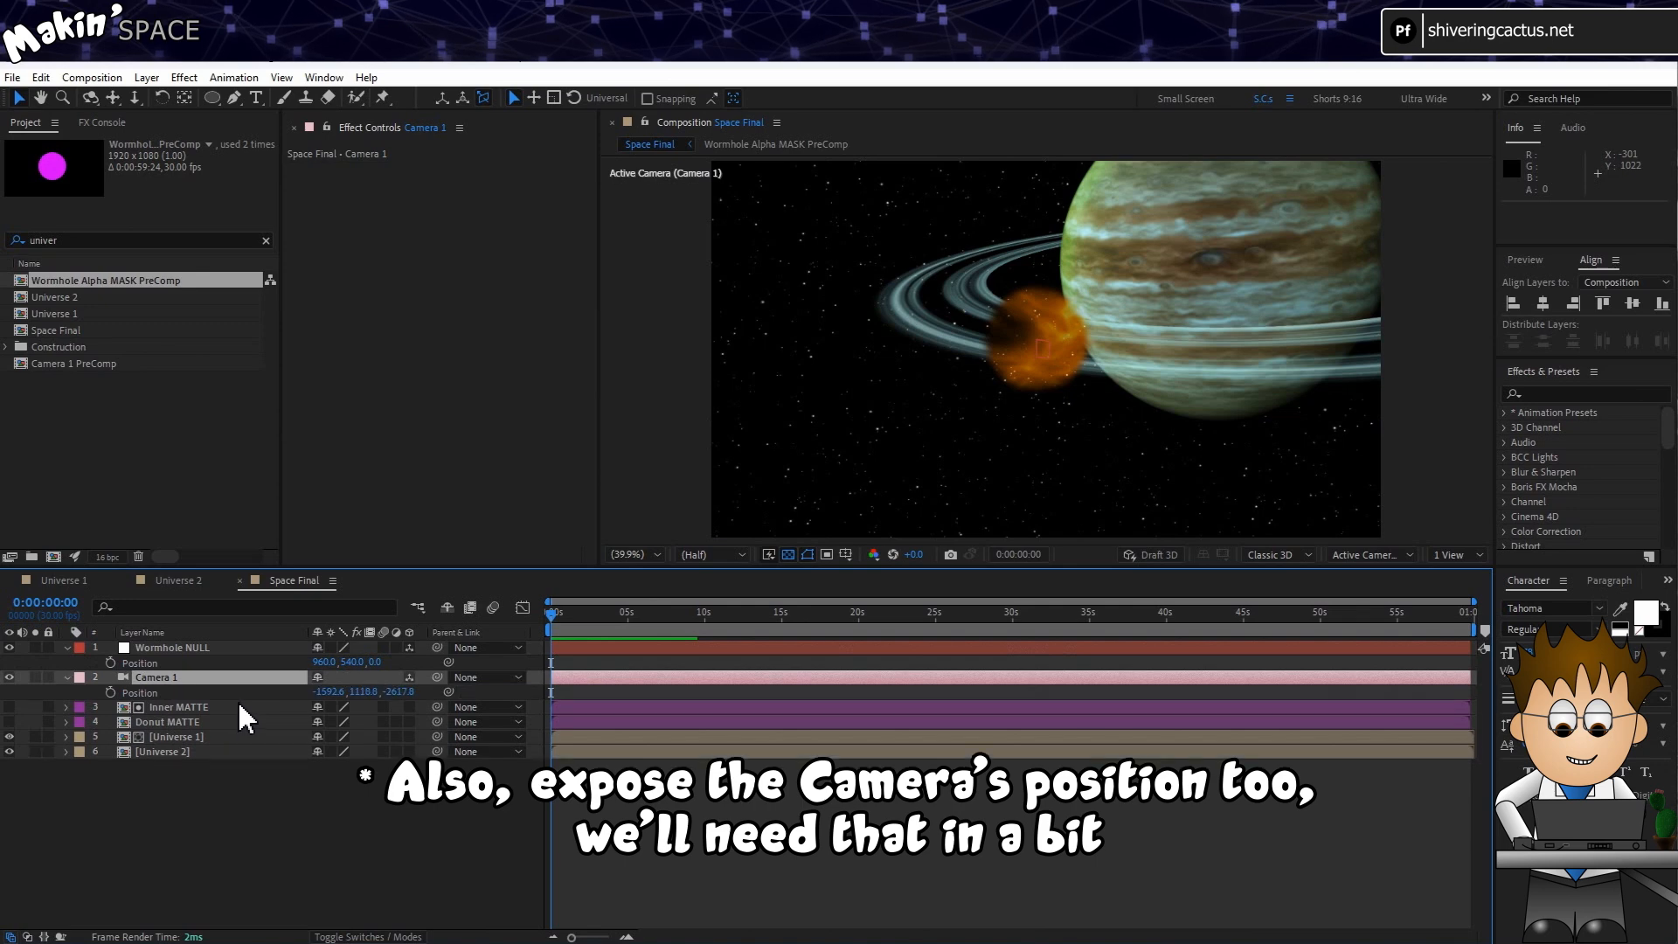
Add an adjustment layer and place it between Donut MATTE and Universe 1 in the layer stack.
{"action": "left_click", "coordinate": [146, 78]}
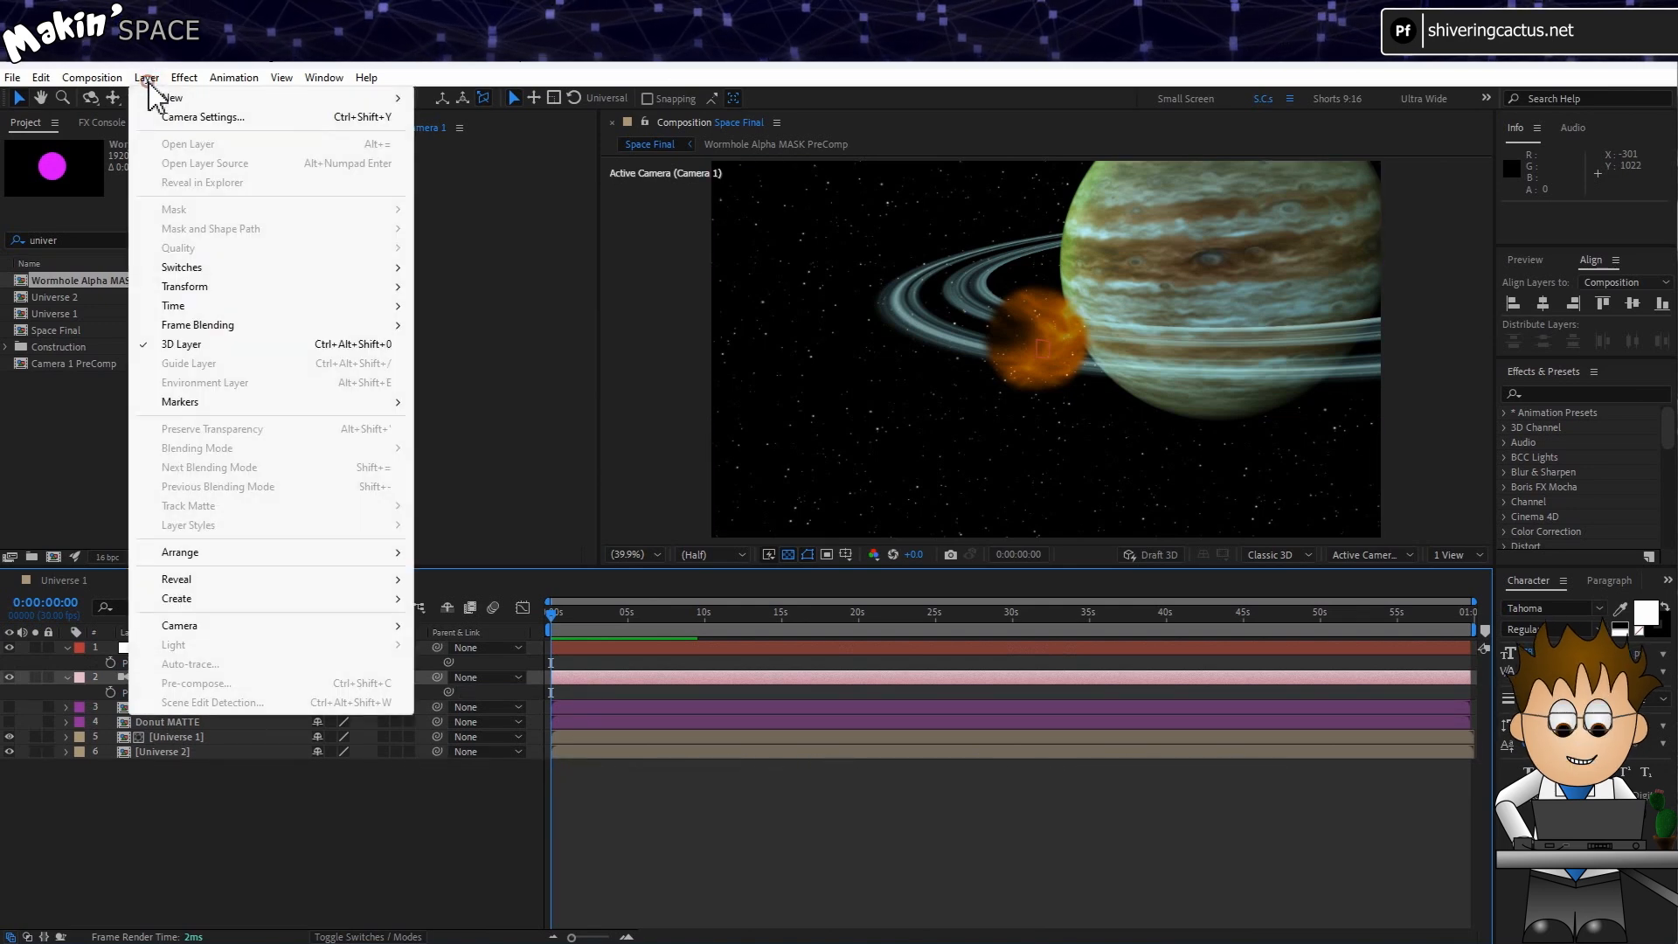
{"action": "mouse_move", "coordinate": [398, 101]}
{"action": "left_click", "coordinate": [480, 213]}
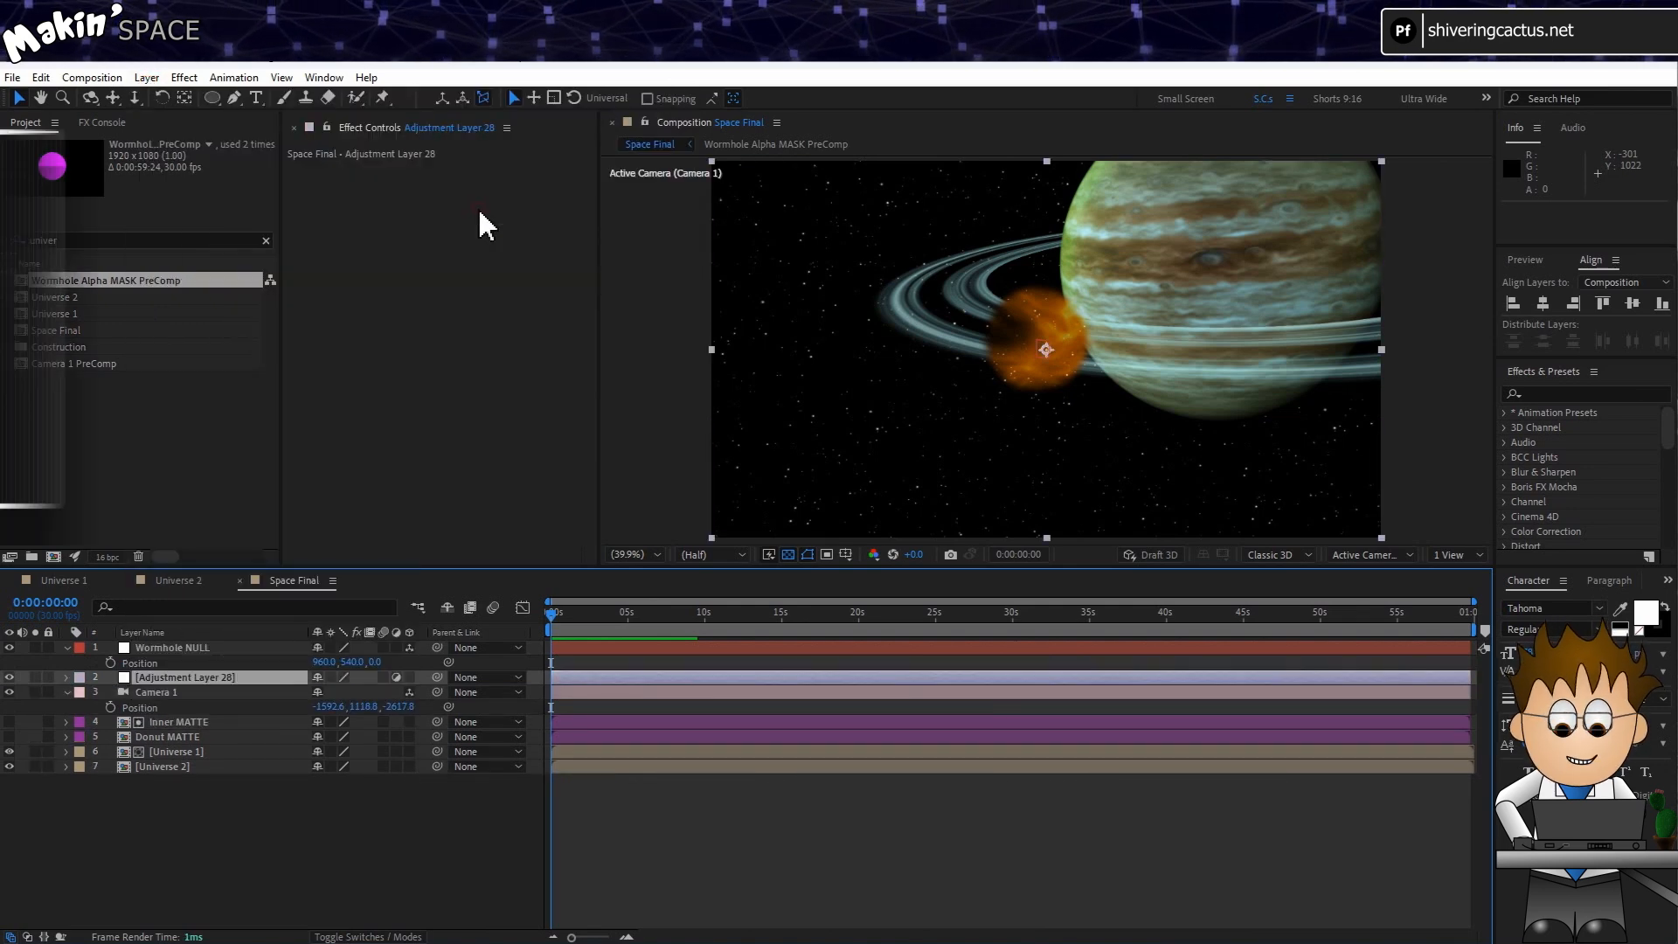
{"action": "left_click_drag", "start_coordinate": [237, 676], "coordinate": [236, 747]}
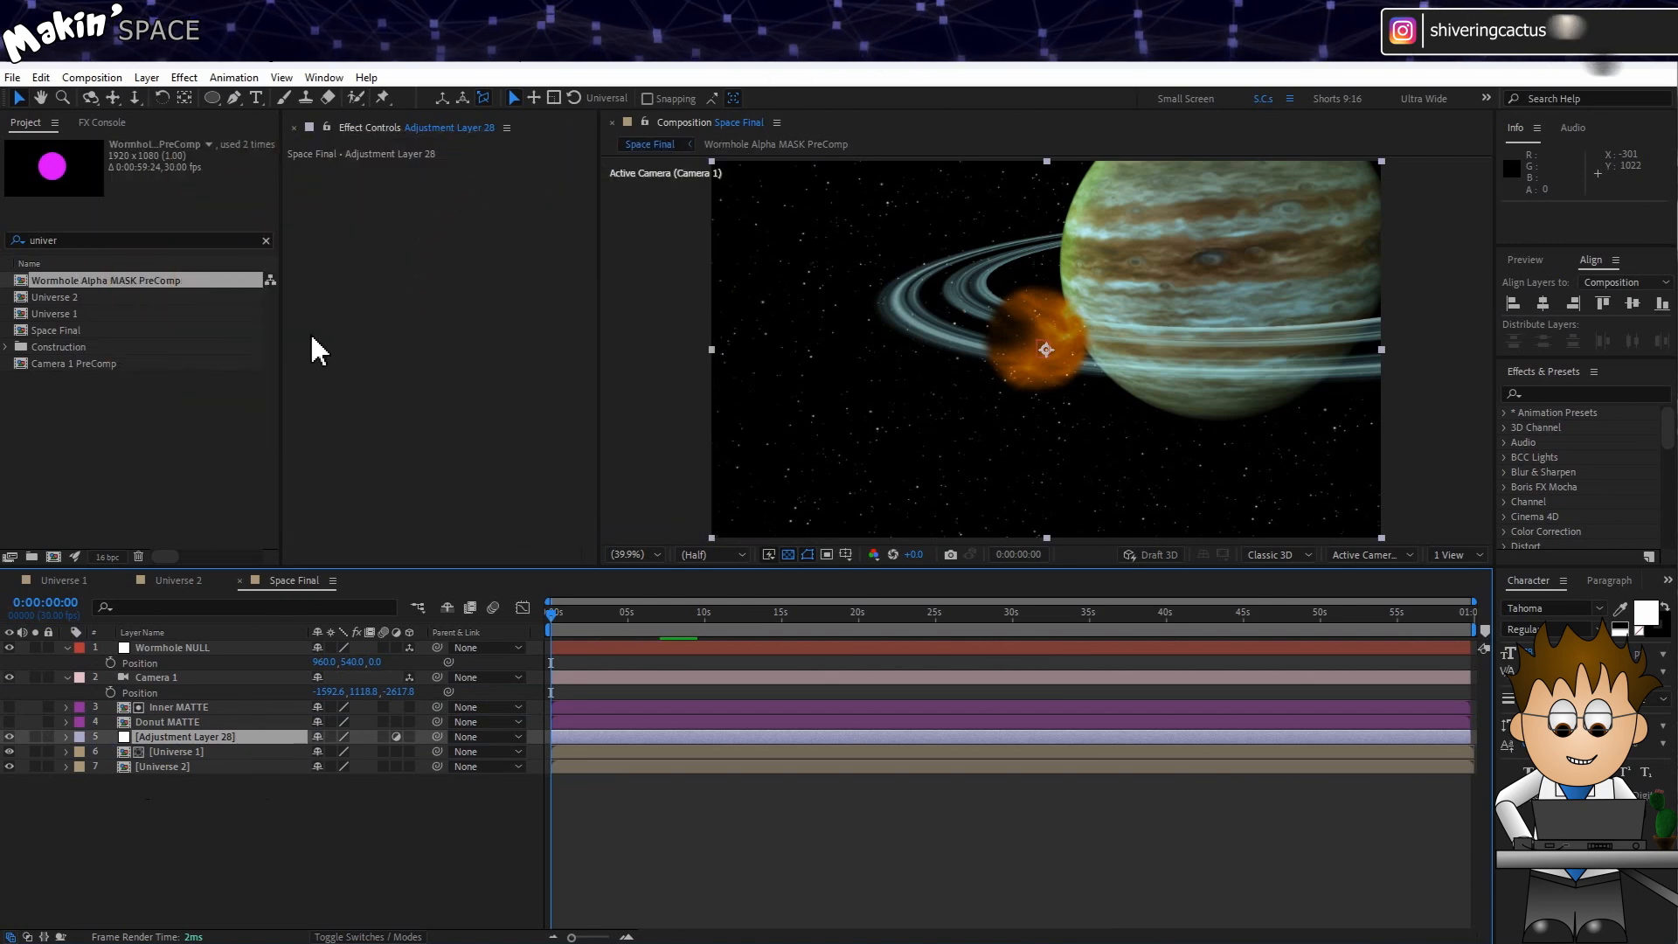
Apply the Bulge distortion effect to the new adjustment layer.
{"action": "left_click", "coordinate": [183, 77]}
{"action": "mouse_move", "coordinate": [247, 341]}
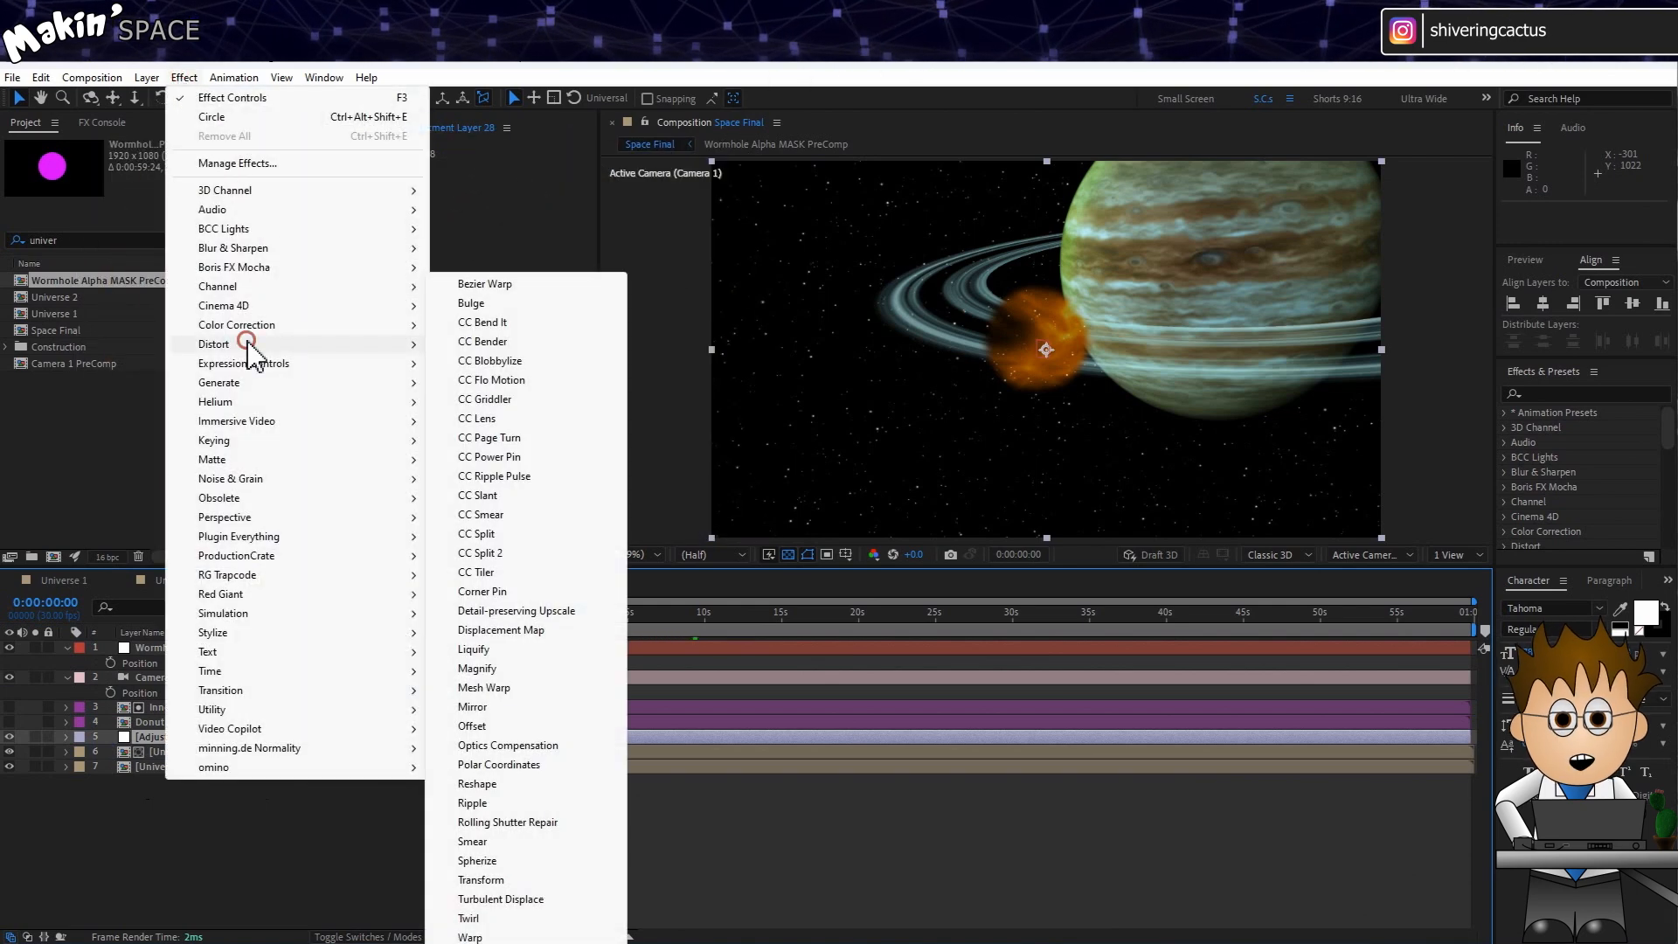
{"action": "left_click", "coordinate": [521, 304]}
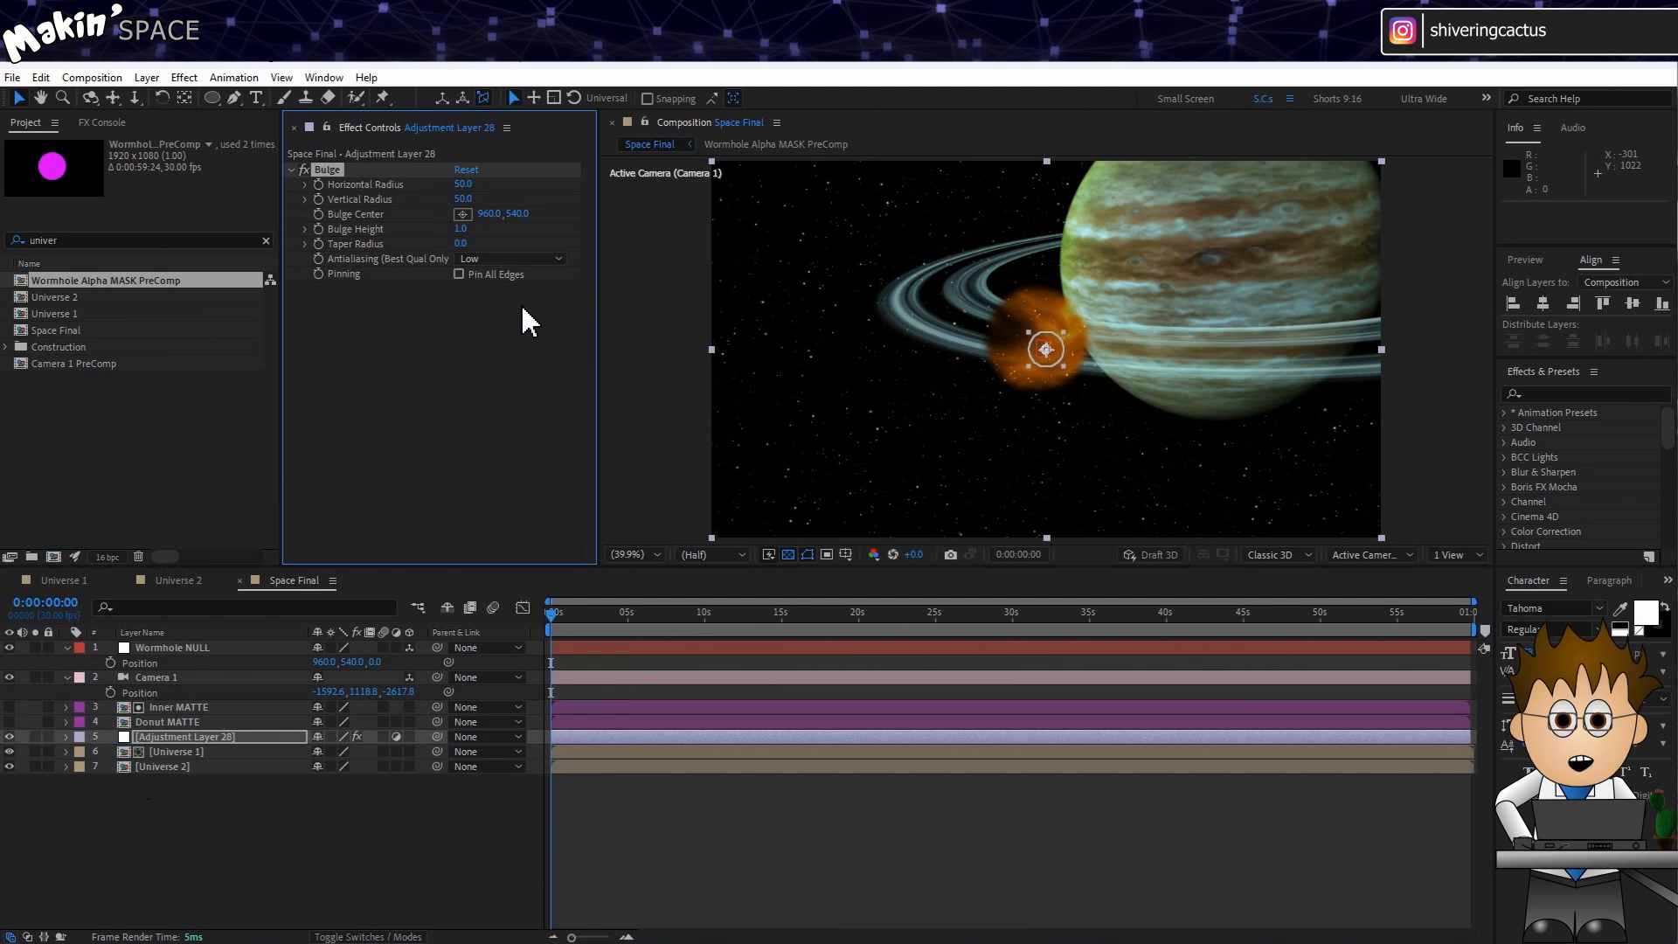
Drive the Bulge Center with the expression thisComp.layer("Wormhole NULL").toComp([0,0,0]).
{"action": "left_click", "coordinate": [318, 214], "text": "alt"}
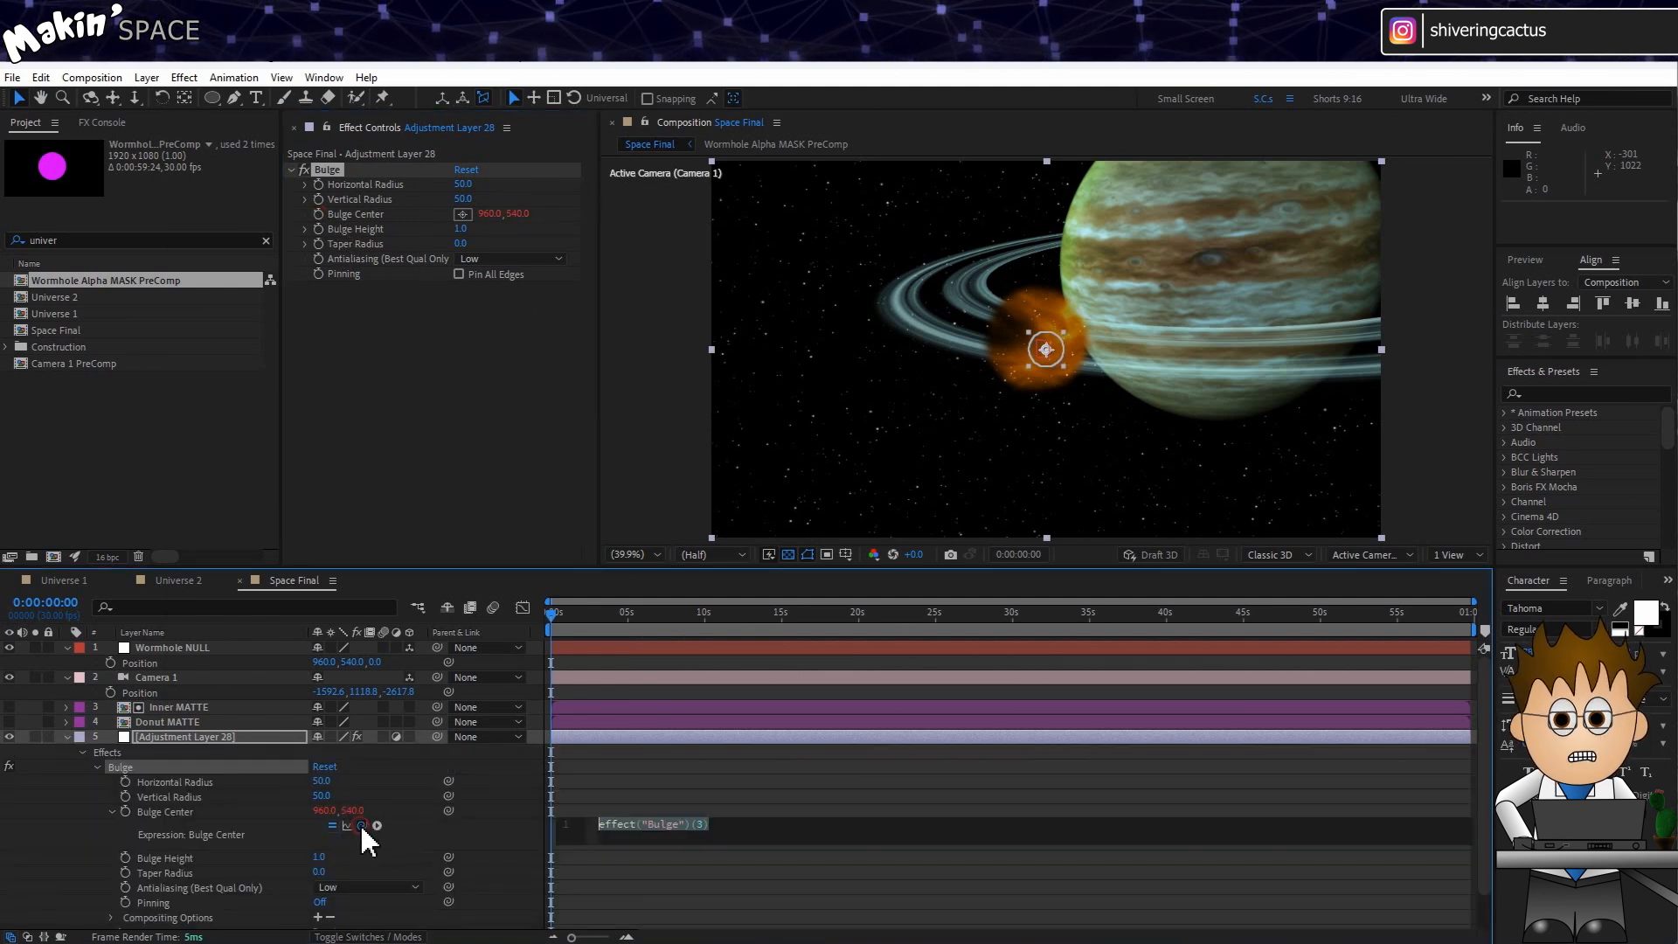
{"action": "left_click_drag", "start_coordinate": [361, 825], "coordinate": [208, 642]}
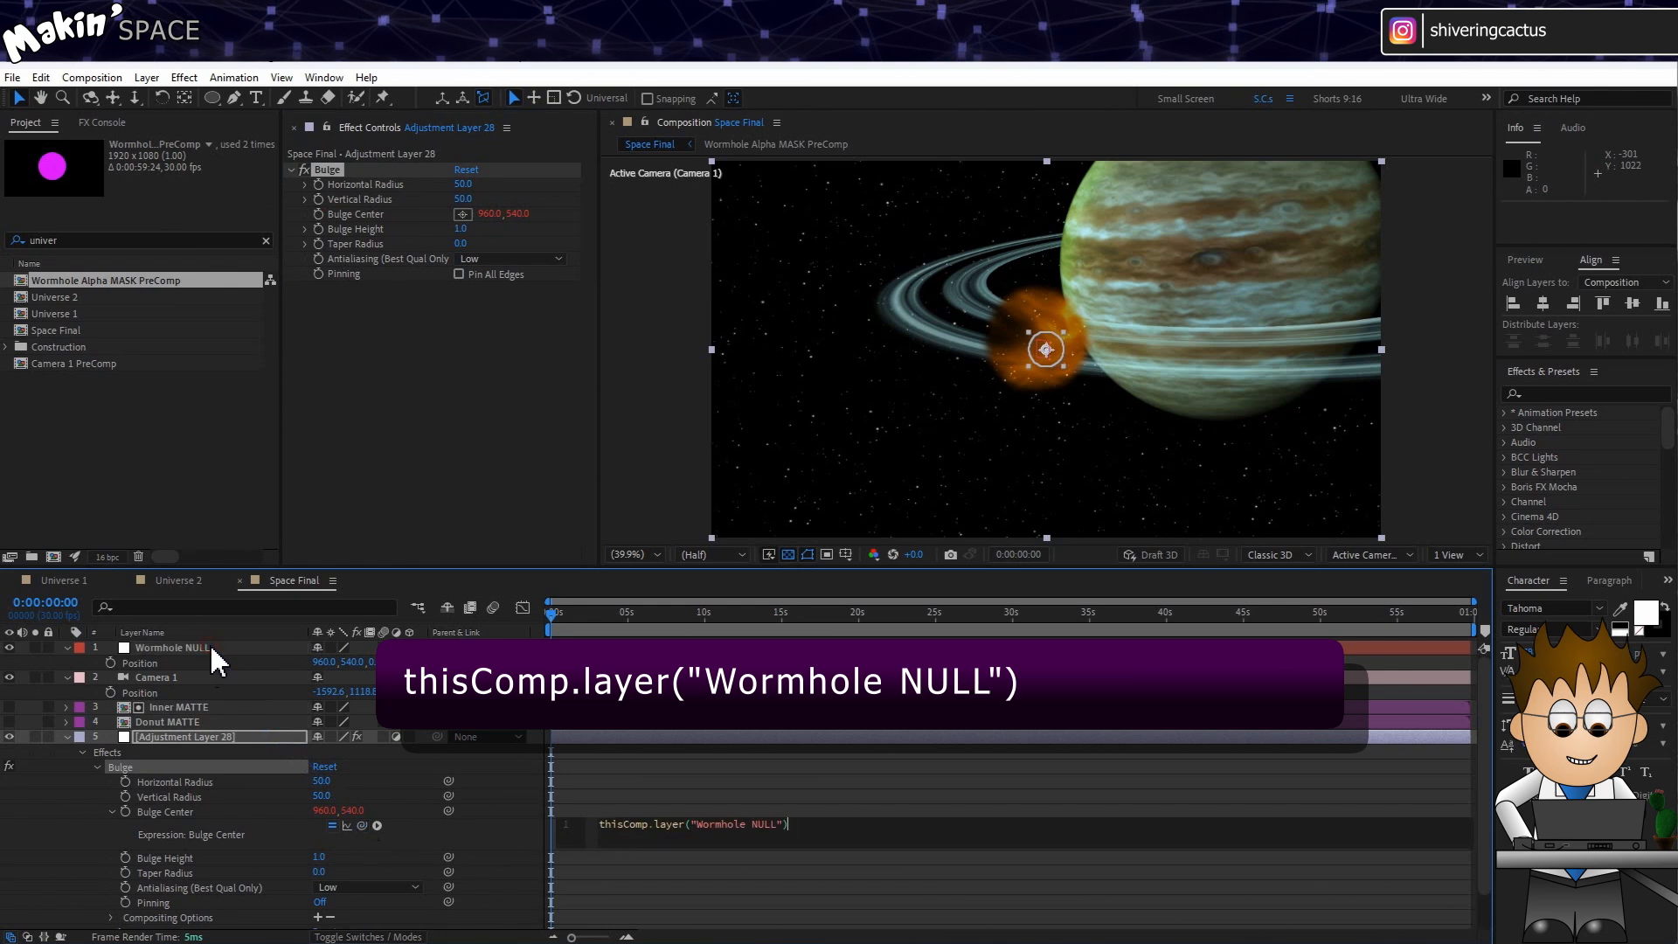
{"action": "type", "text": ".toComp"}
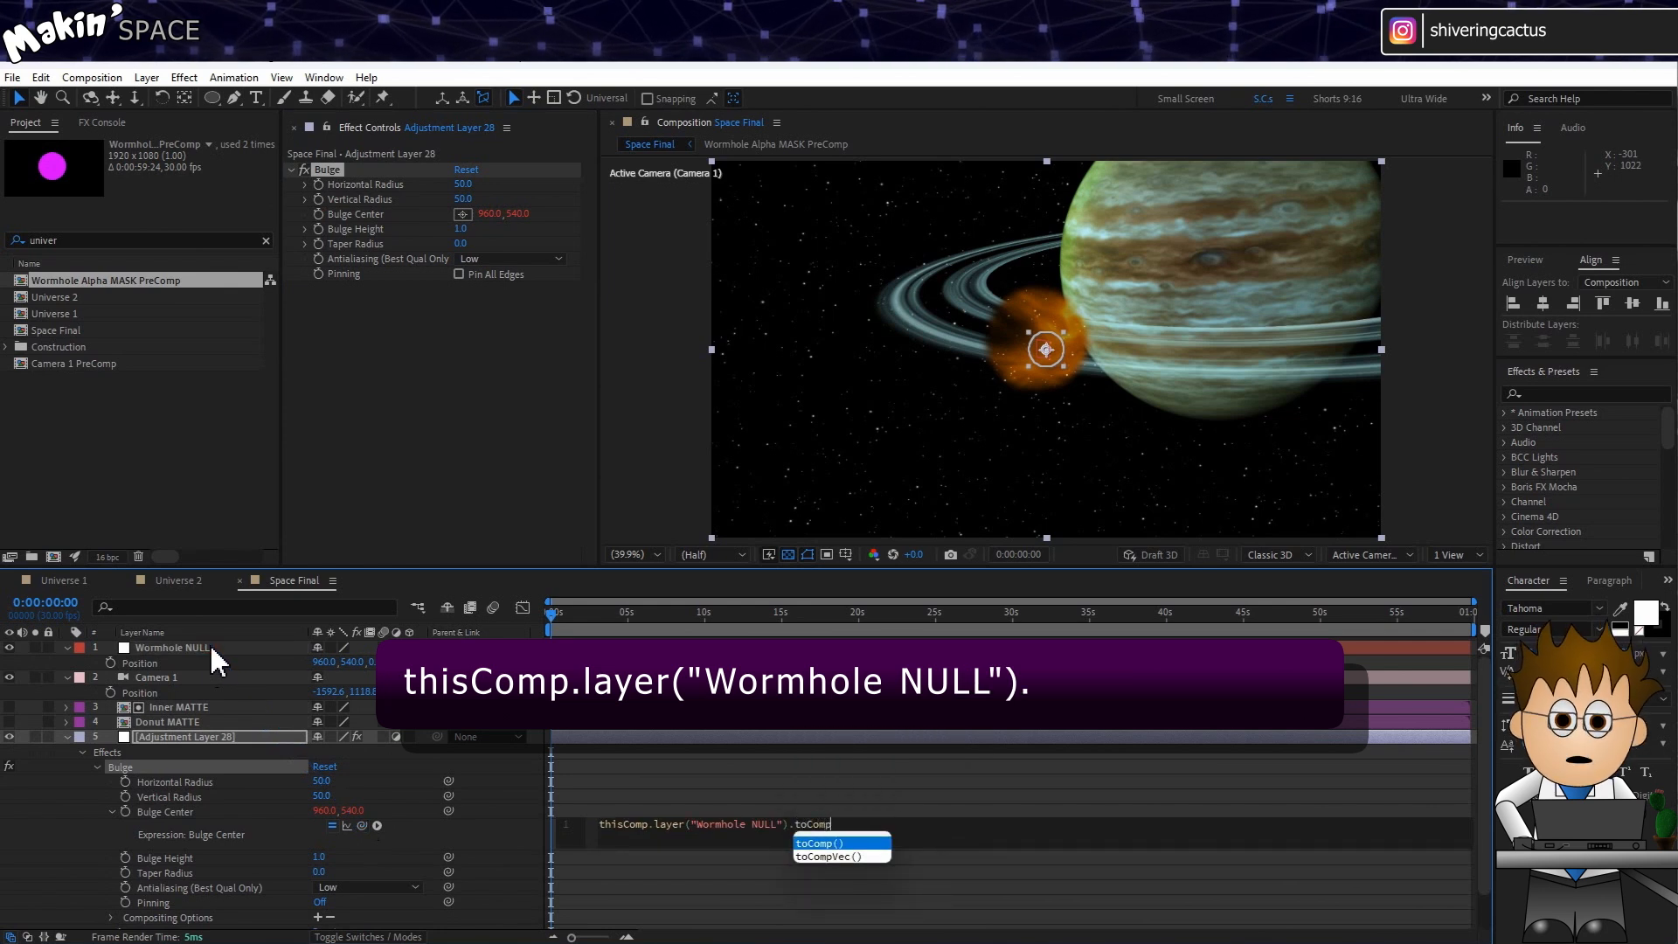
{"action": "key", "text": "Return"}
{"action": "type", "text": "[0,"}
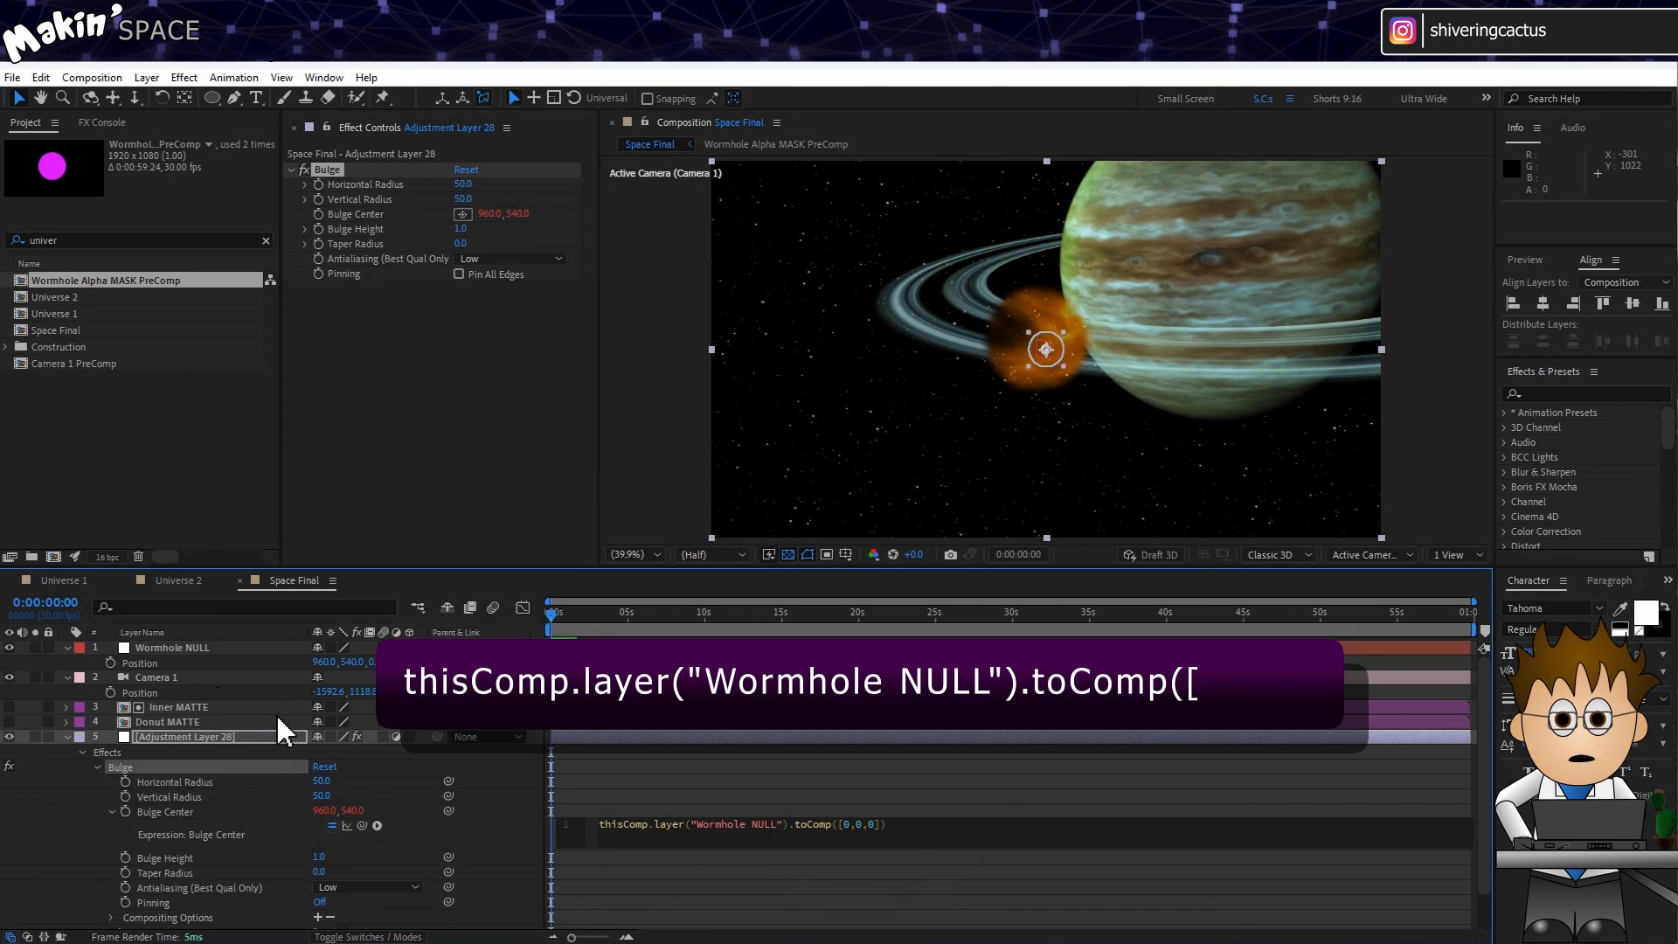
{"action": "type", "text": "0,0,"}
{"action": "left_click", "coordinate": [516, 843]}
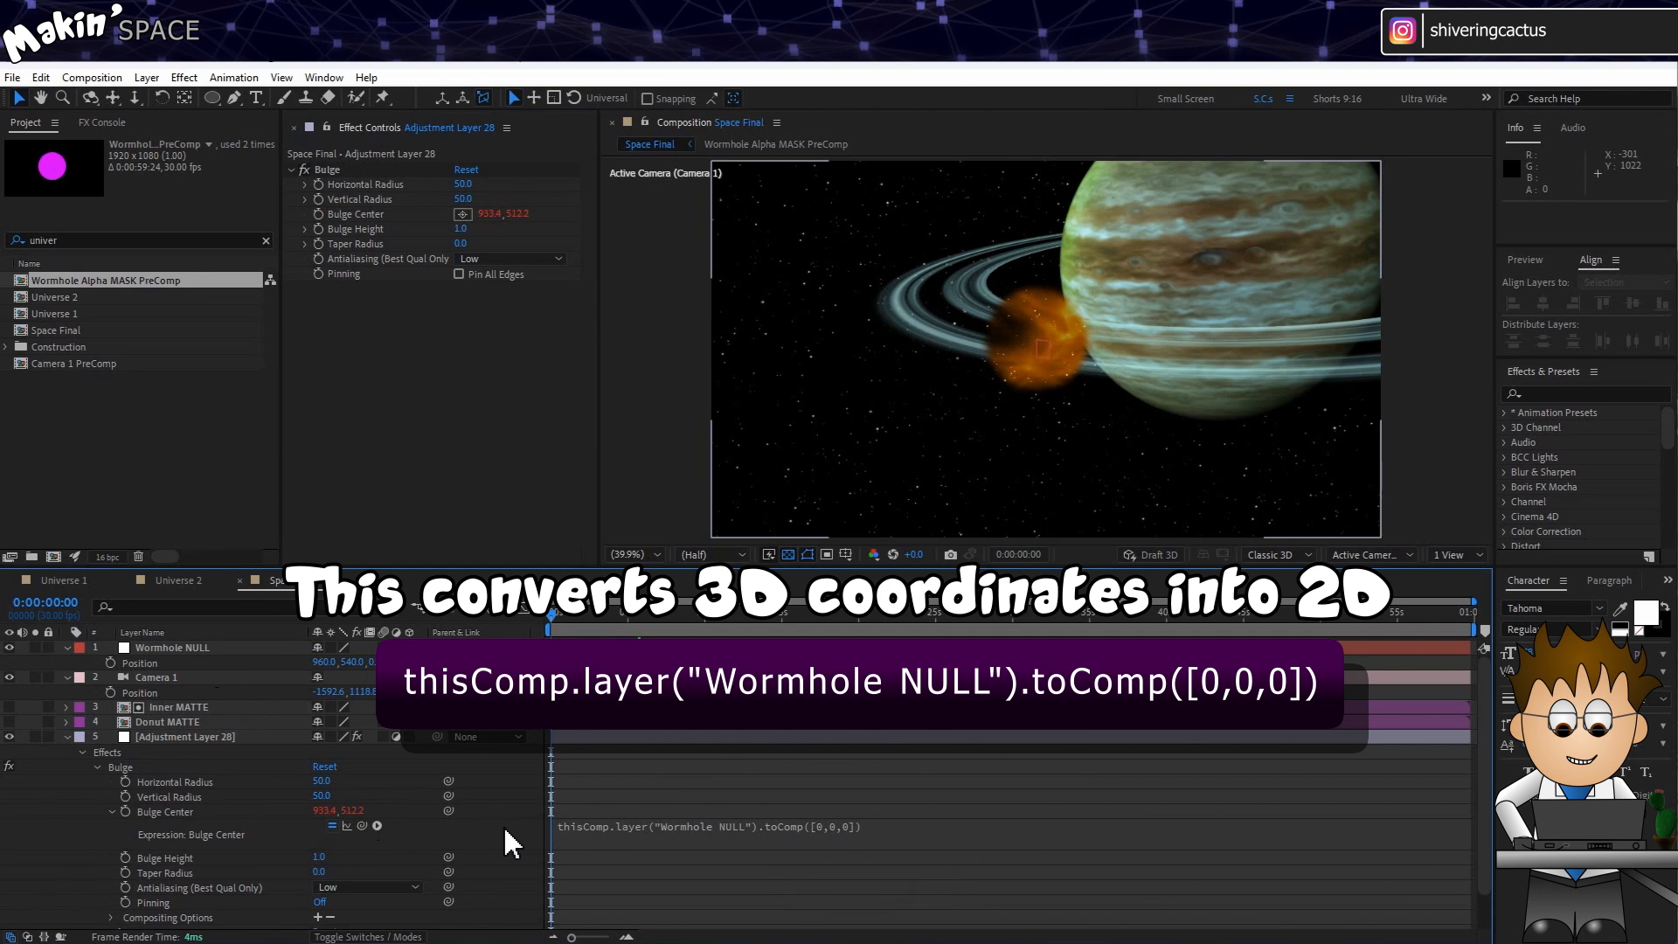
Set the adjustment layer's track matte to Donut MATTE.
{"action": "scroll", "coordinate": [349, 848], "scroll_direction": "down", "scroll_amount": 1}
{"action": "left_click", "coordinate": [376, 935]}
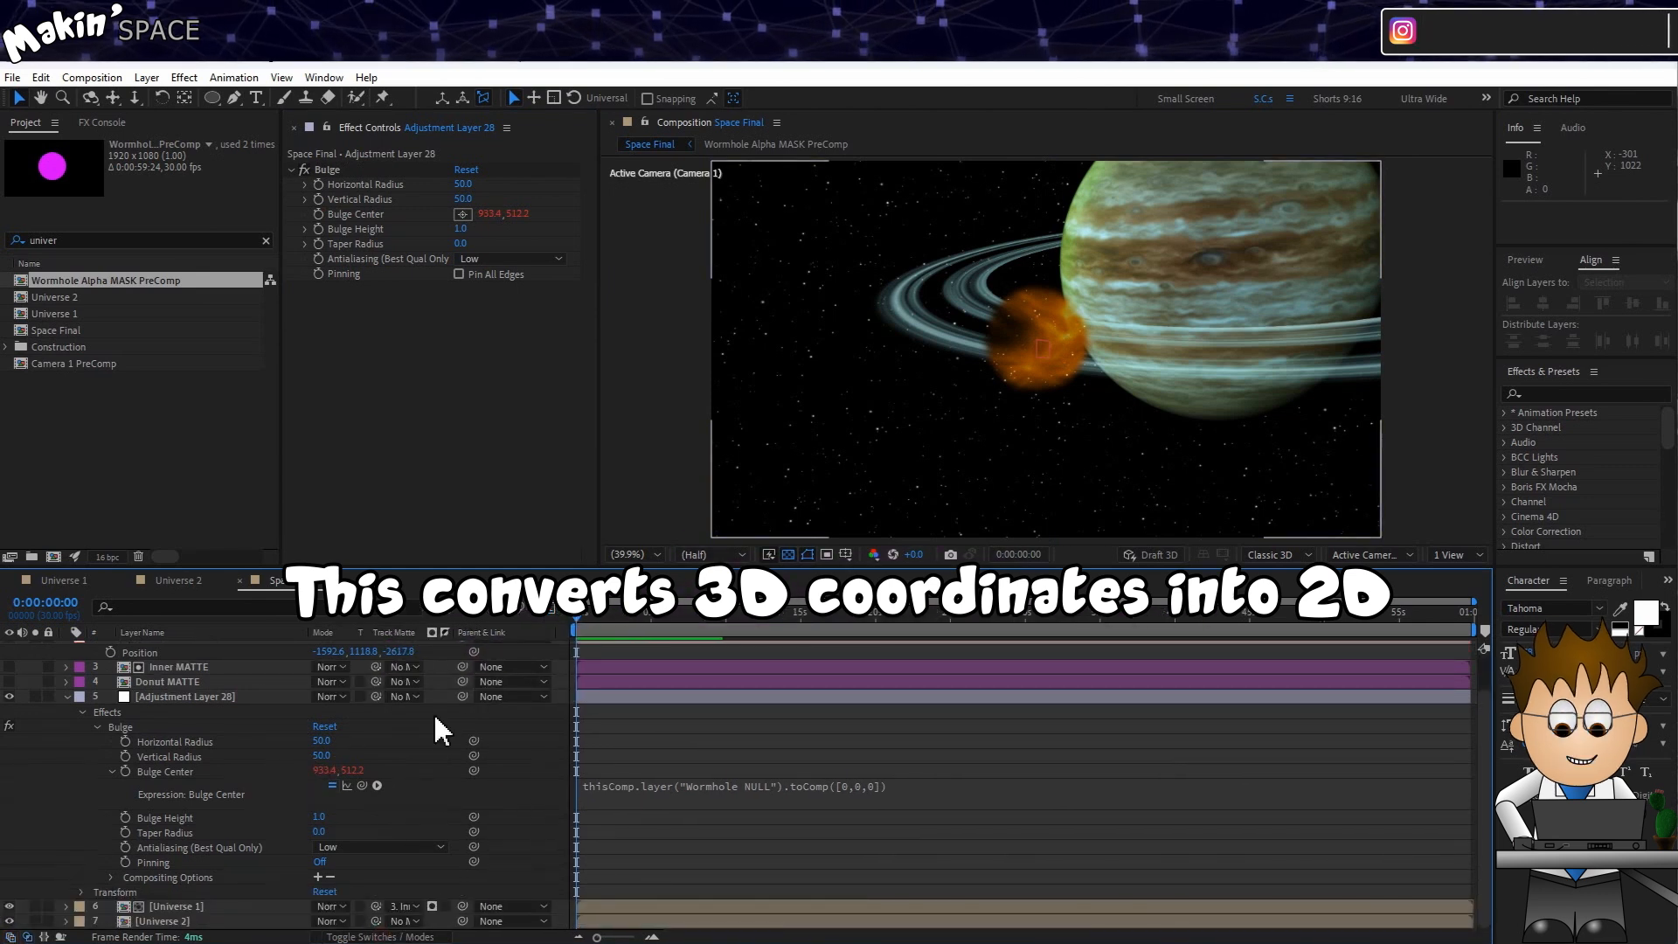
{"action": "left_click", "coordinate": [406, 696]}
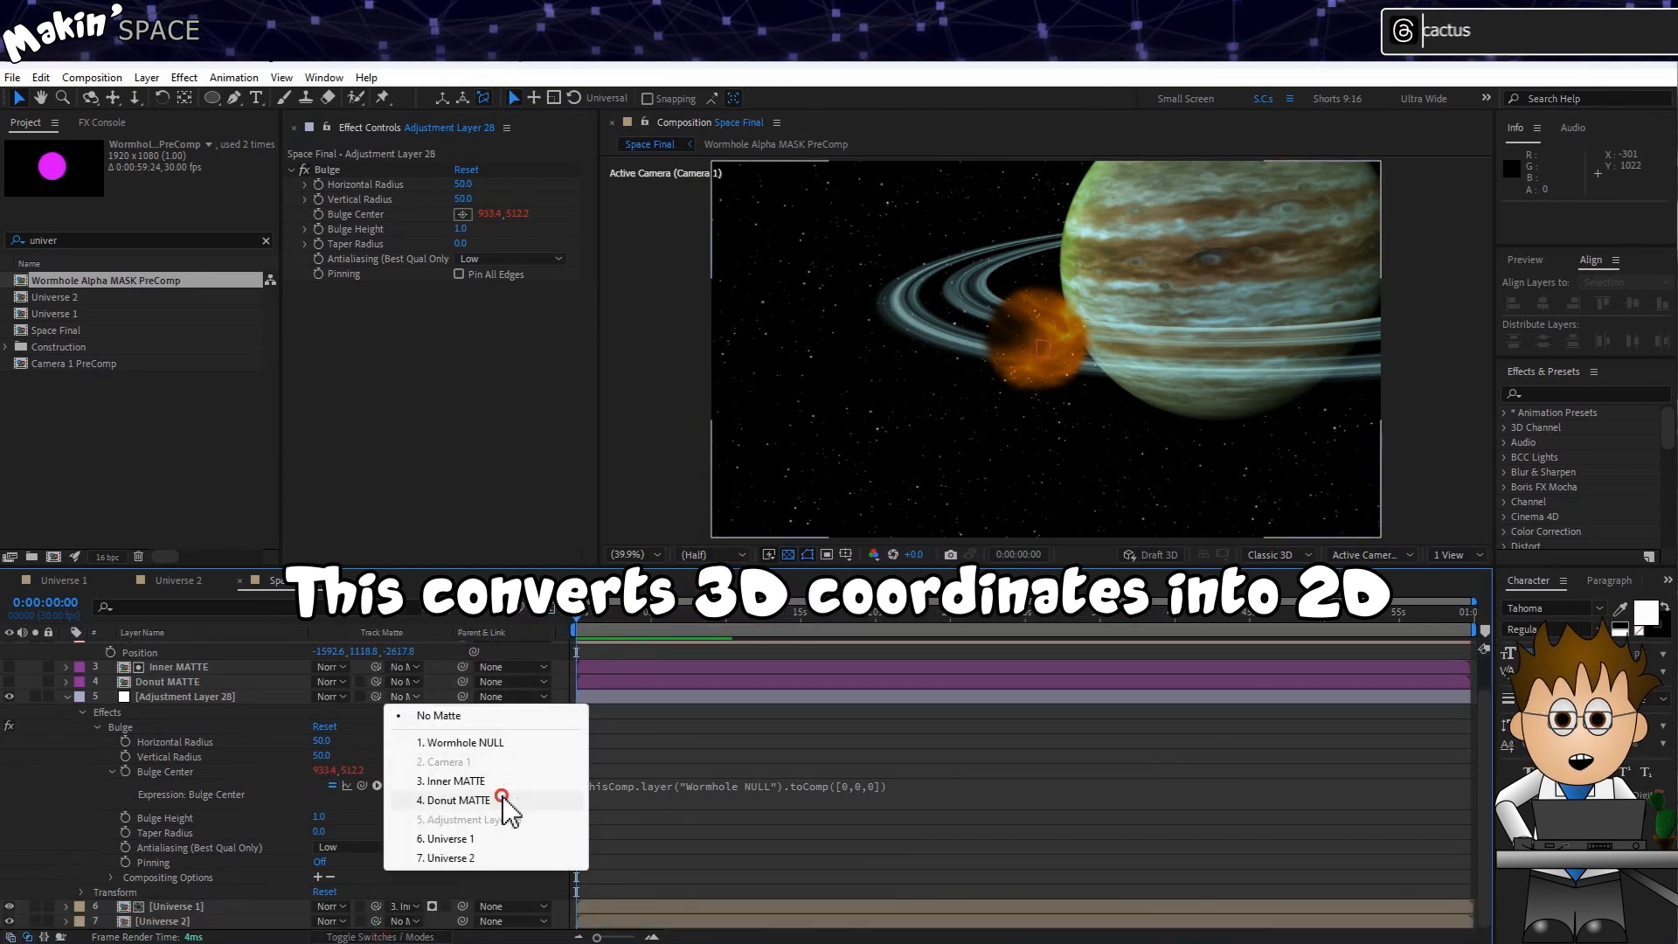
{"action": "left_click", "coordinate": [458, 799]}
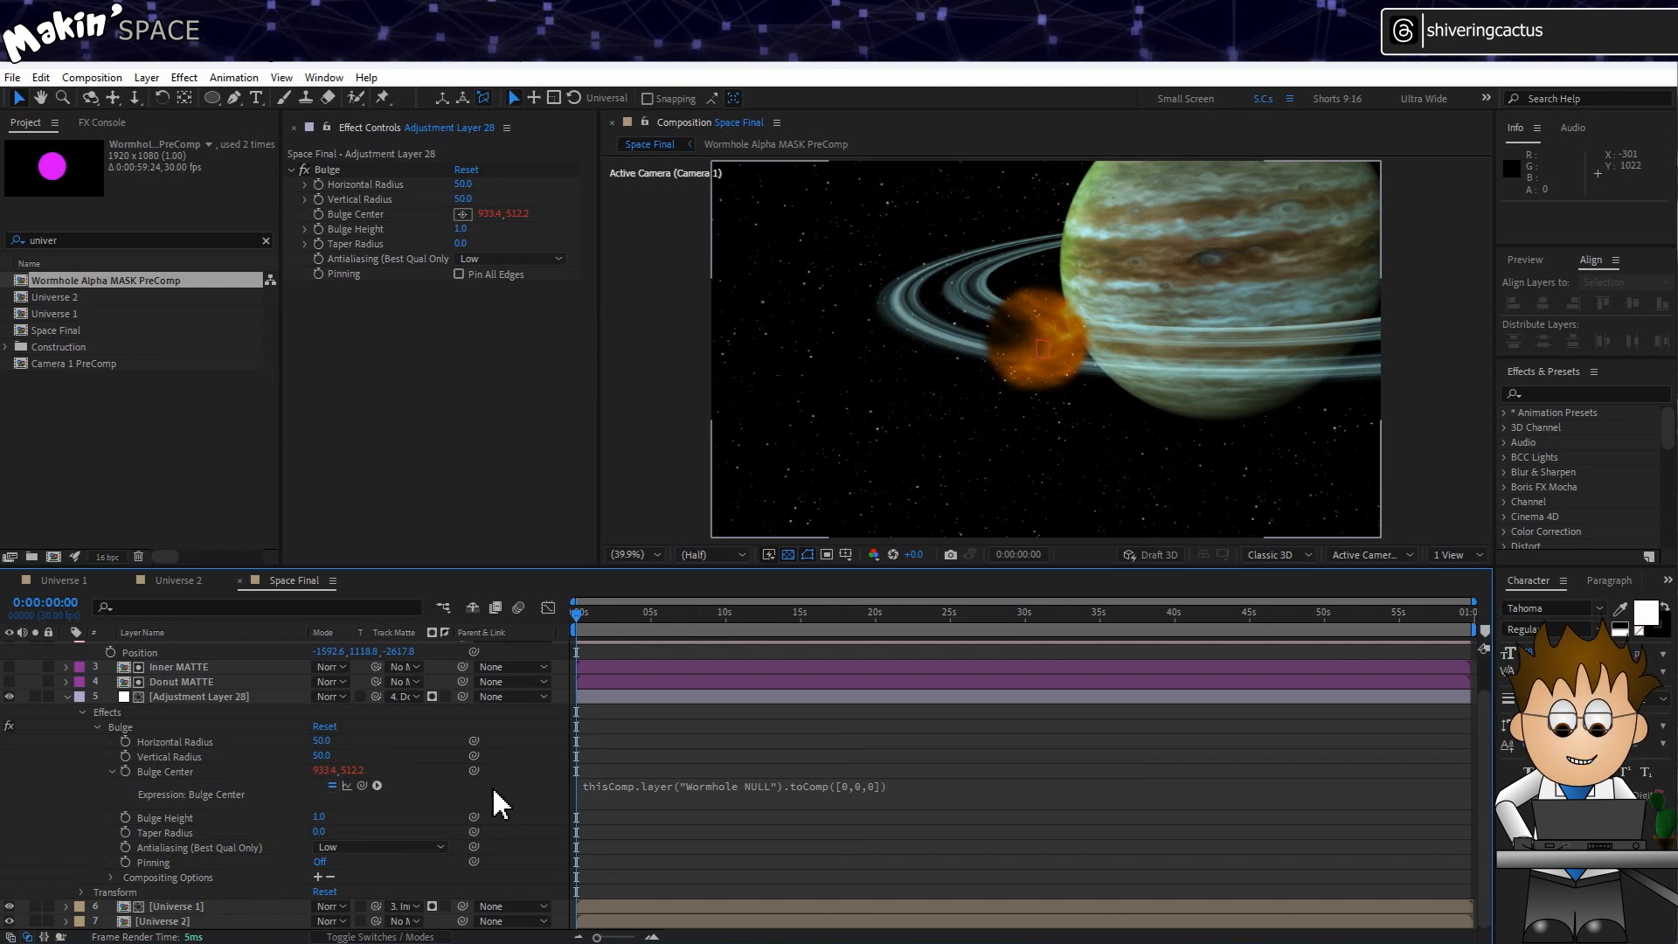
Link the Bulge effect's Vertical Radius to its Horizontal Radius on the adjustment layer.
{"action": "scroll", "coordinate": [214, 724], "scroll_direction": "up", "scroll_amount": 1}
{"action": "left_click", "coordinate": [232, 737]}
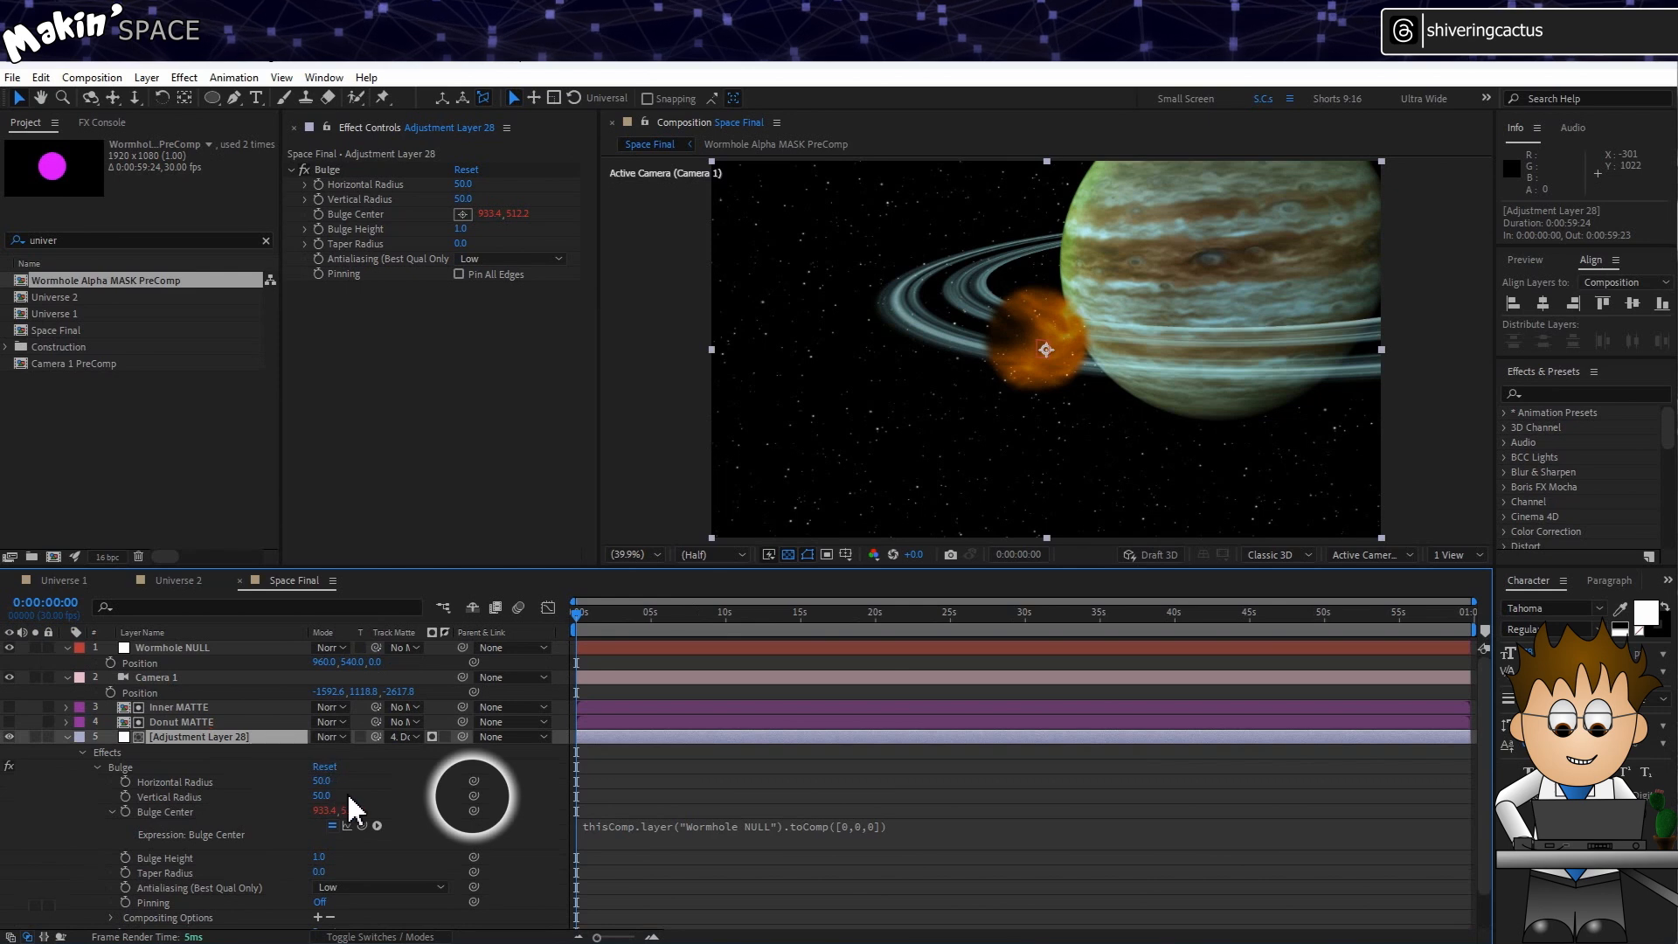
{"action": "left_click_drag", "start_coordinate": [473, 795], "coordinate": [200, 781]}
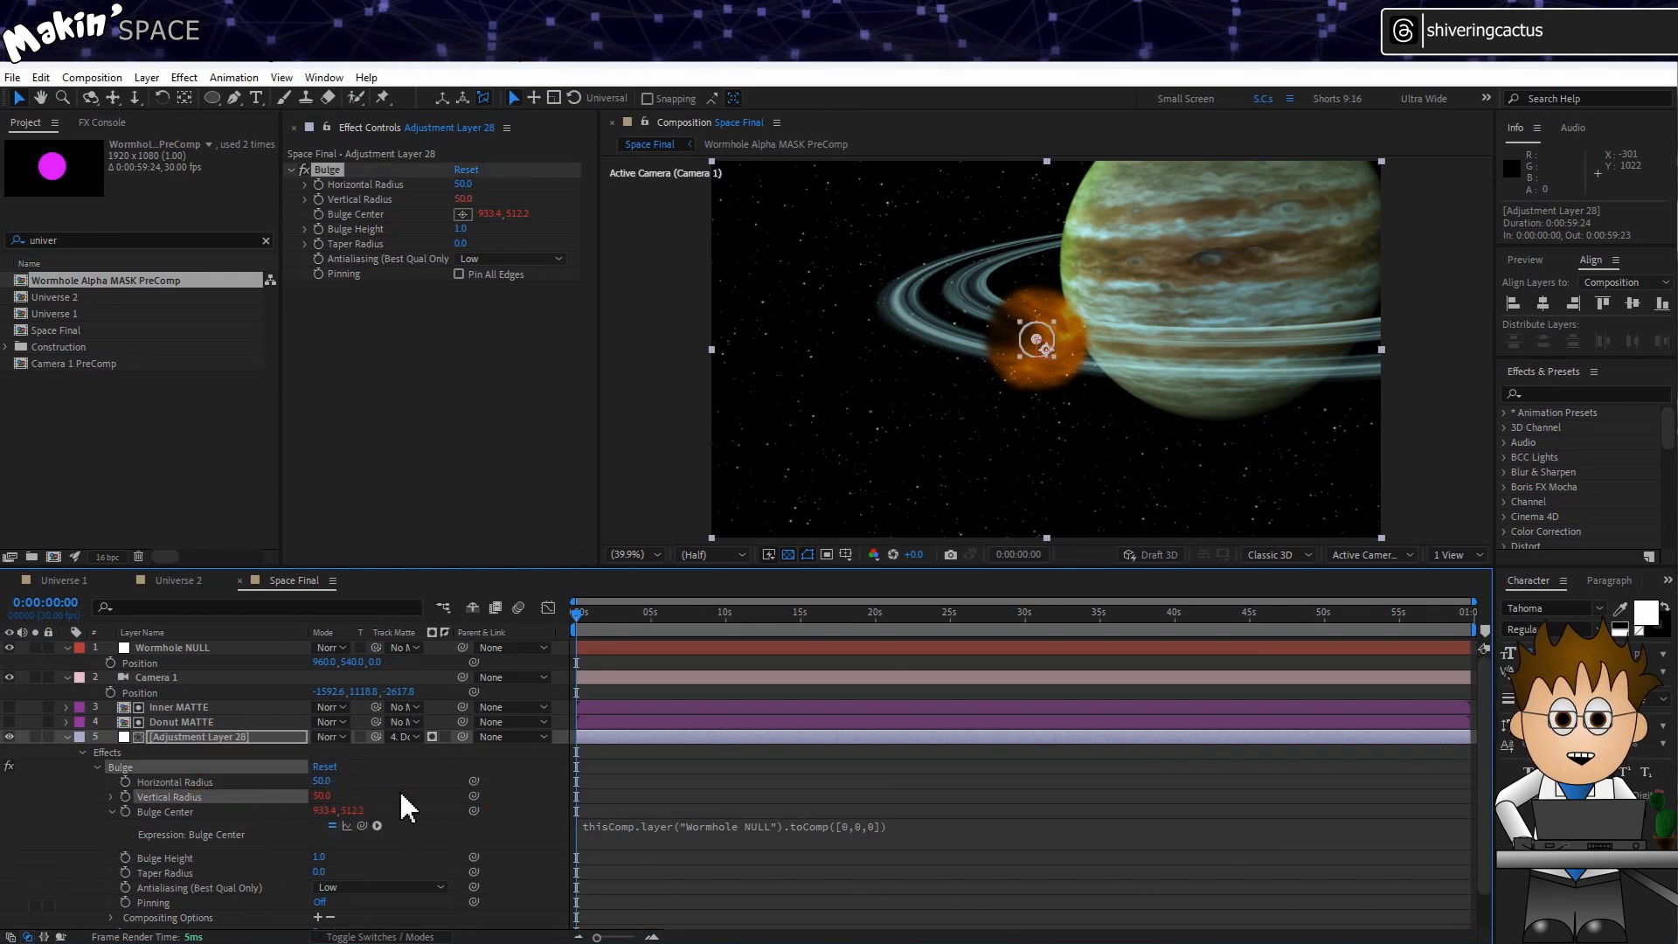
Add a Horizontal Radius expression defining var dist as the length() between the position properties of Wormhole NULL and Camera 1.
{"action": "key", "text": "slash"}
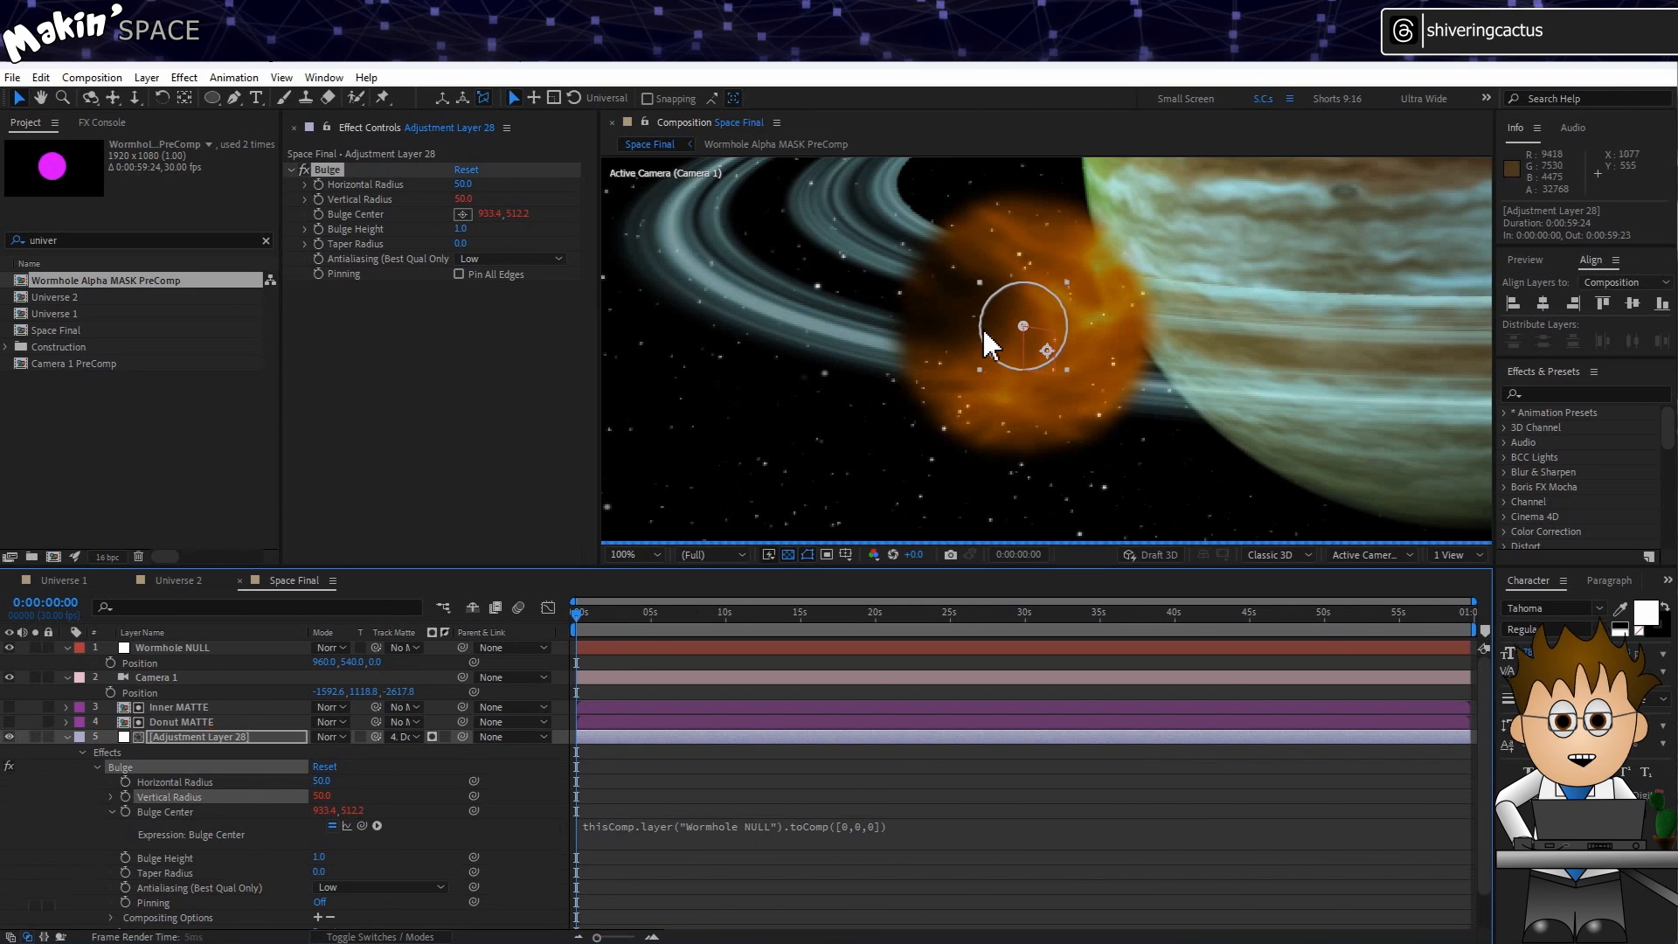
{"action": "left_click", "coordinate": [125, 781], "text": "alt"}
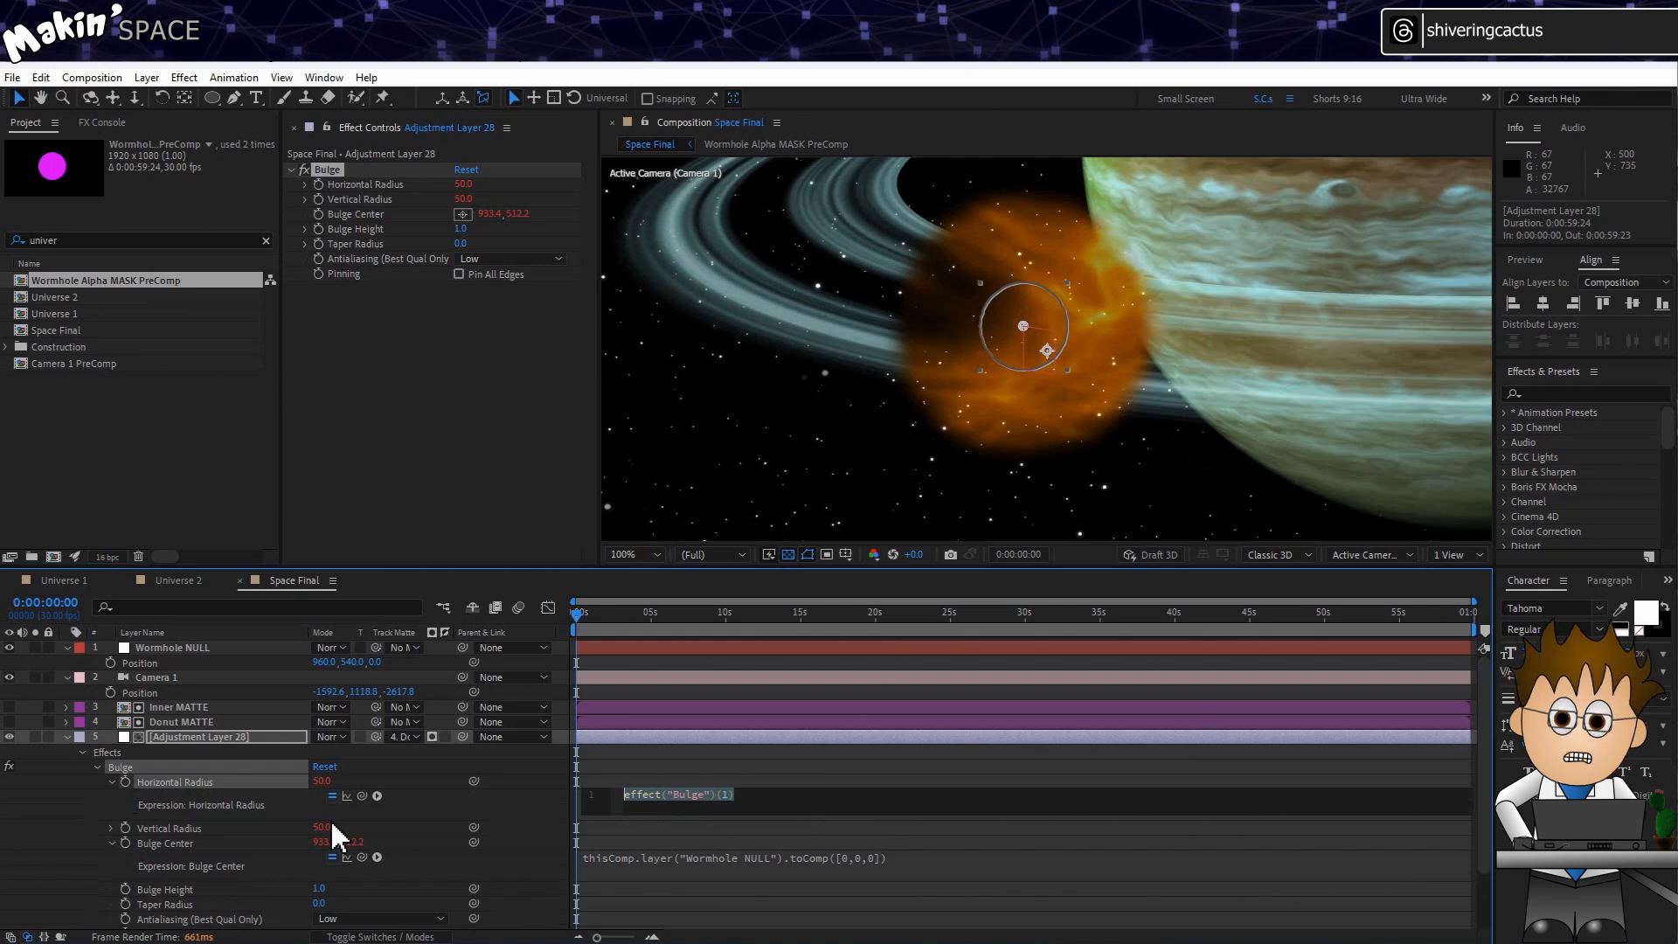
{"action": "type", "text": "va"}
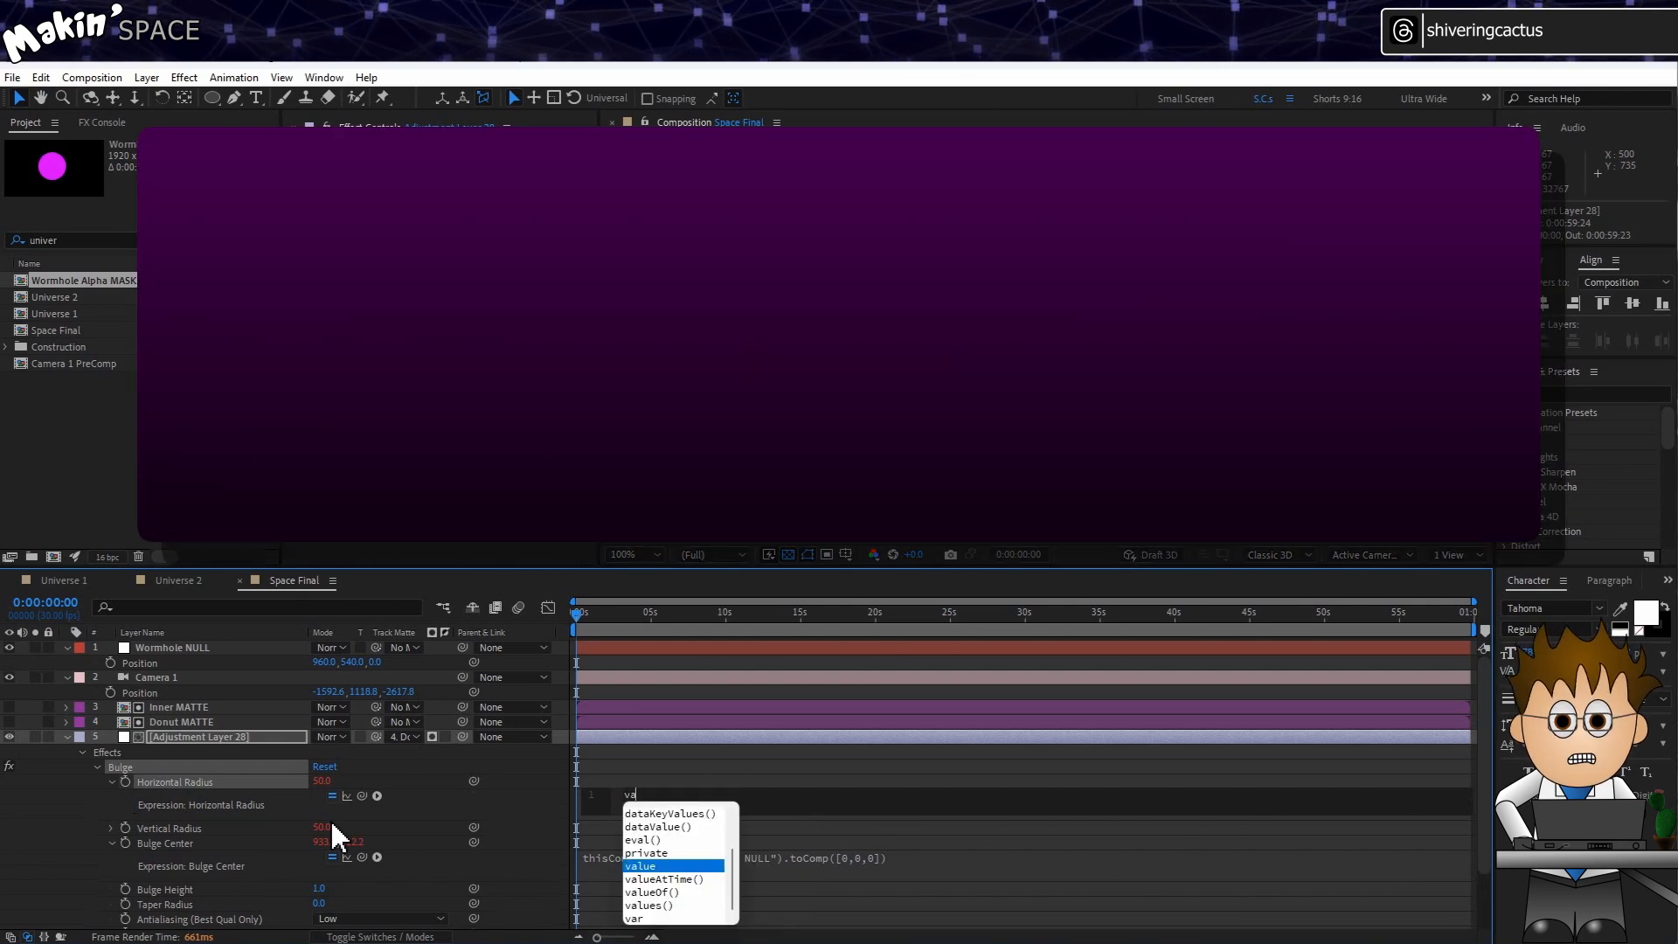
{"action": "type", "text": "r dist ="}
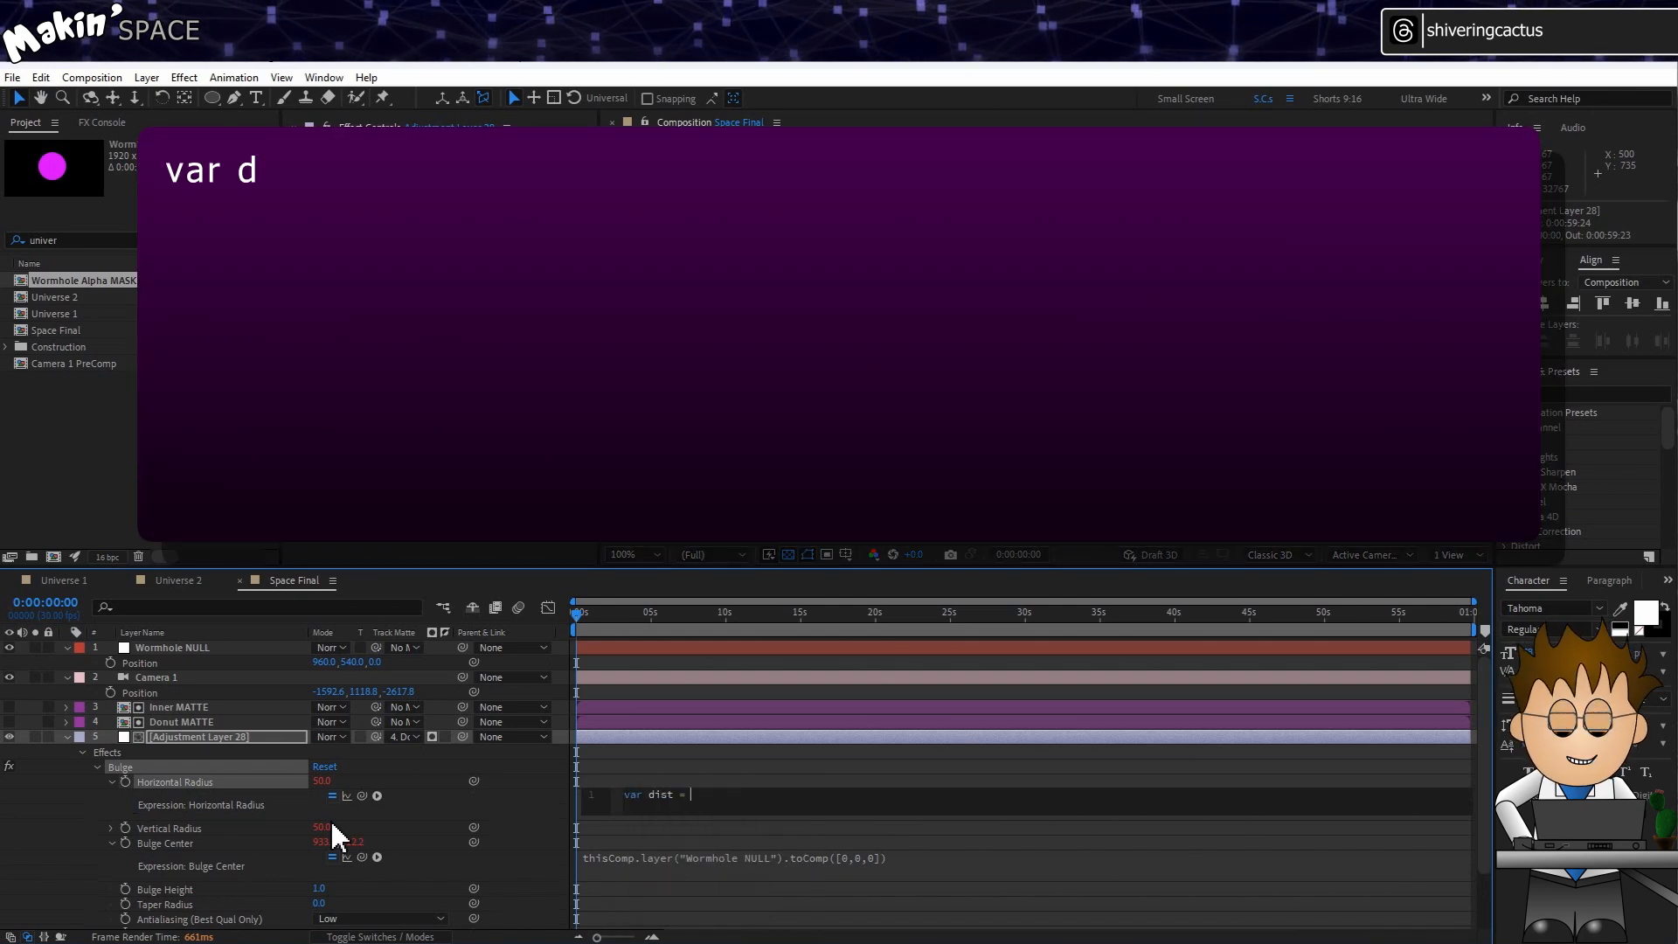
{"action": "type", "text": " length"}
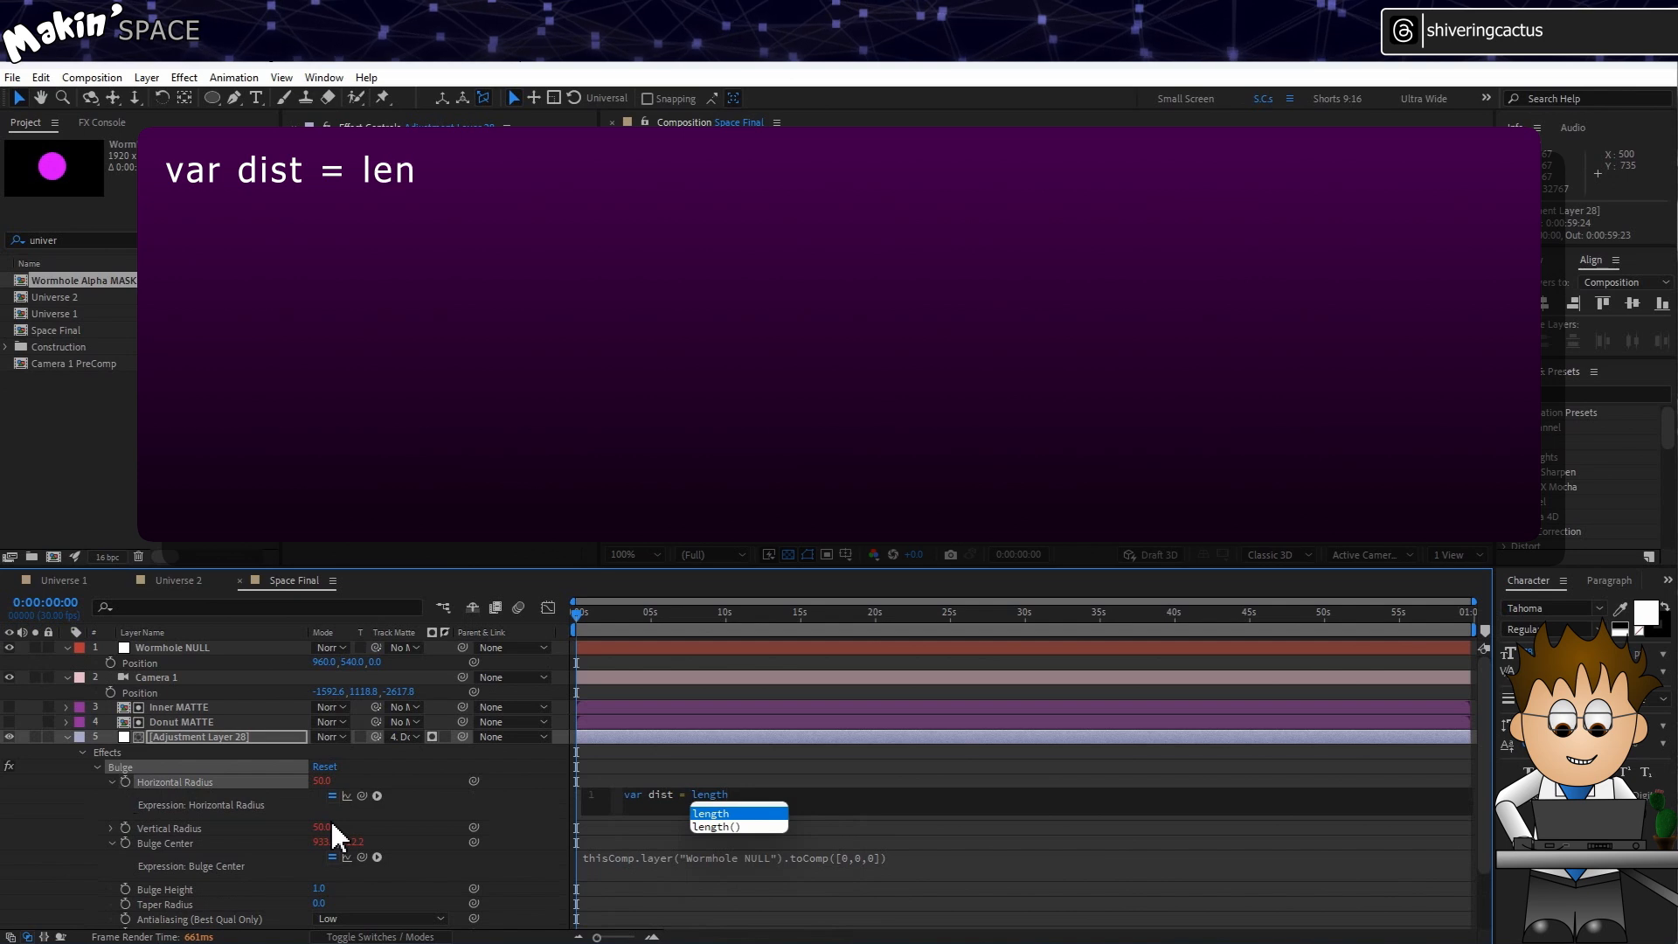
{"action": "key", "text": "Return"}
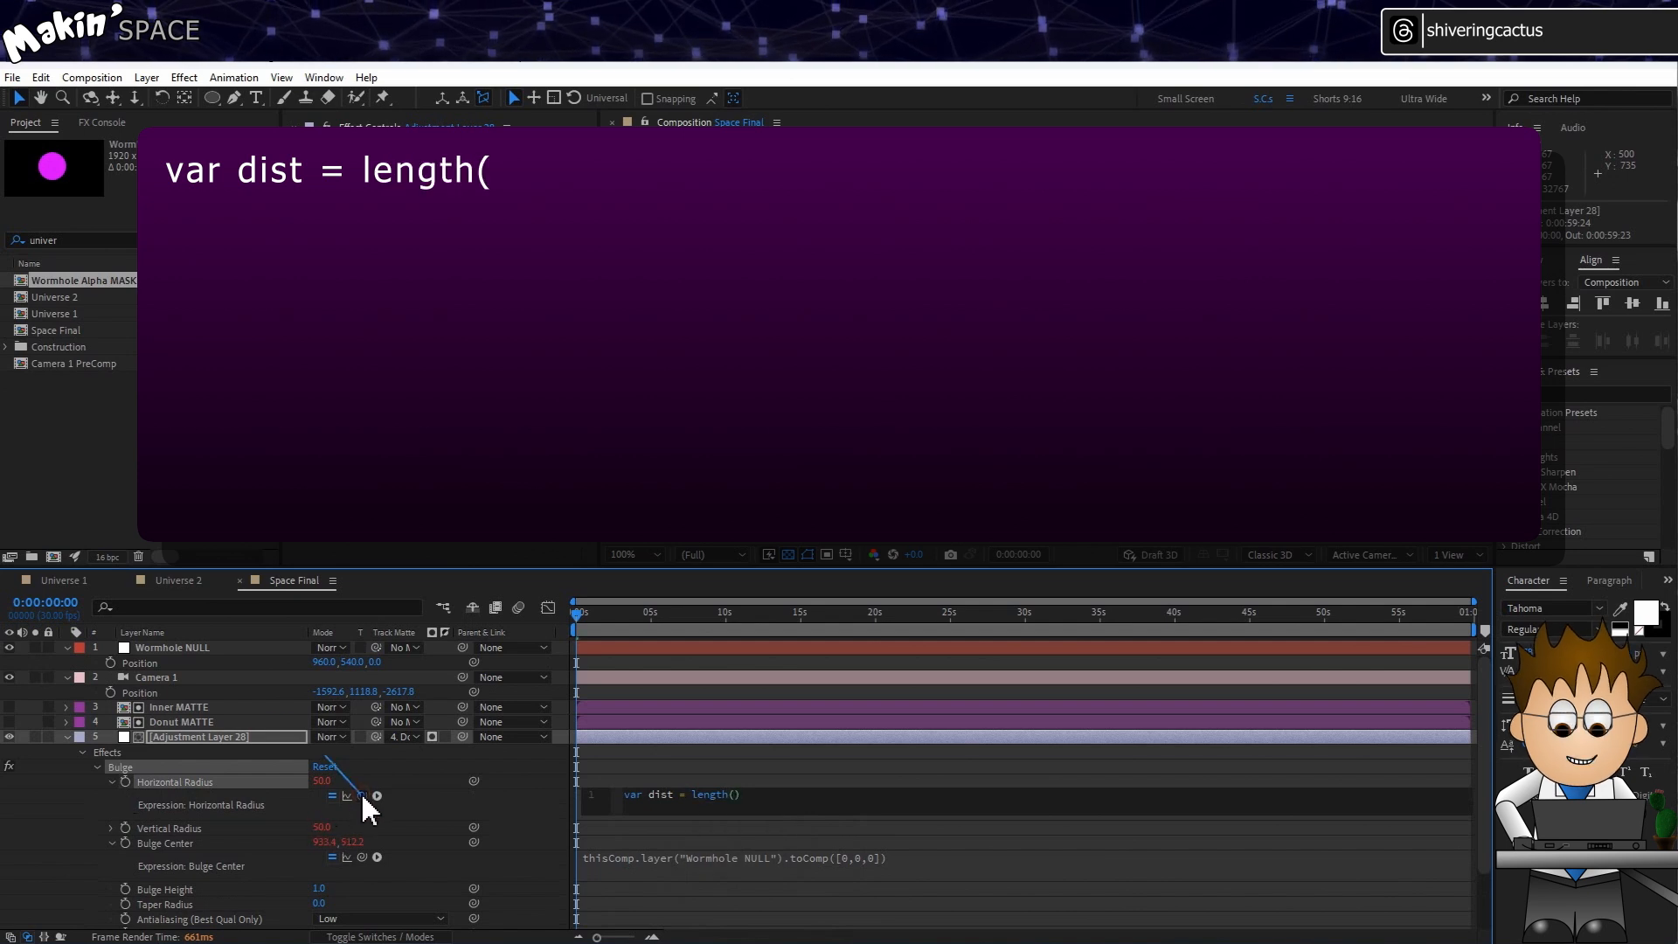
{"action": "left_click_drag", "start_coordinate": [362, 795], "coordinate": [178, 662]}
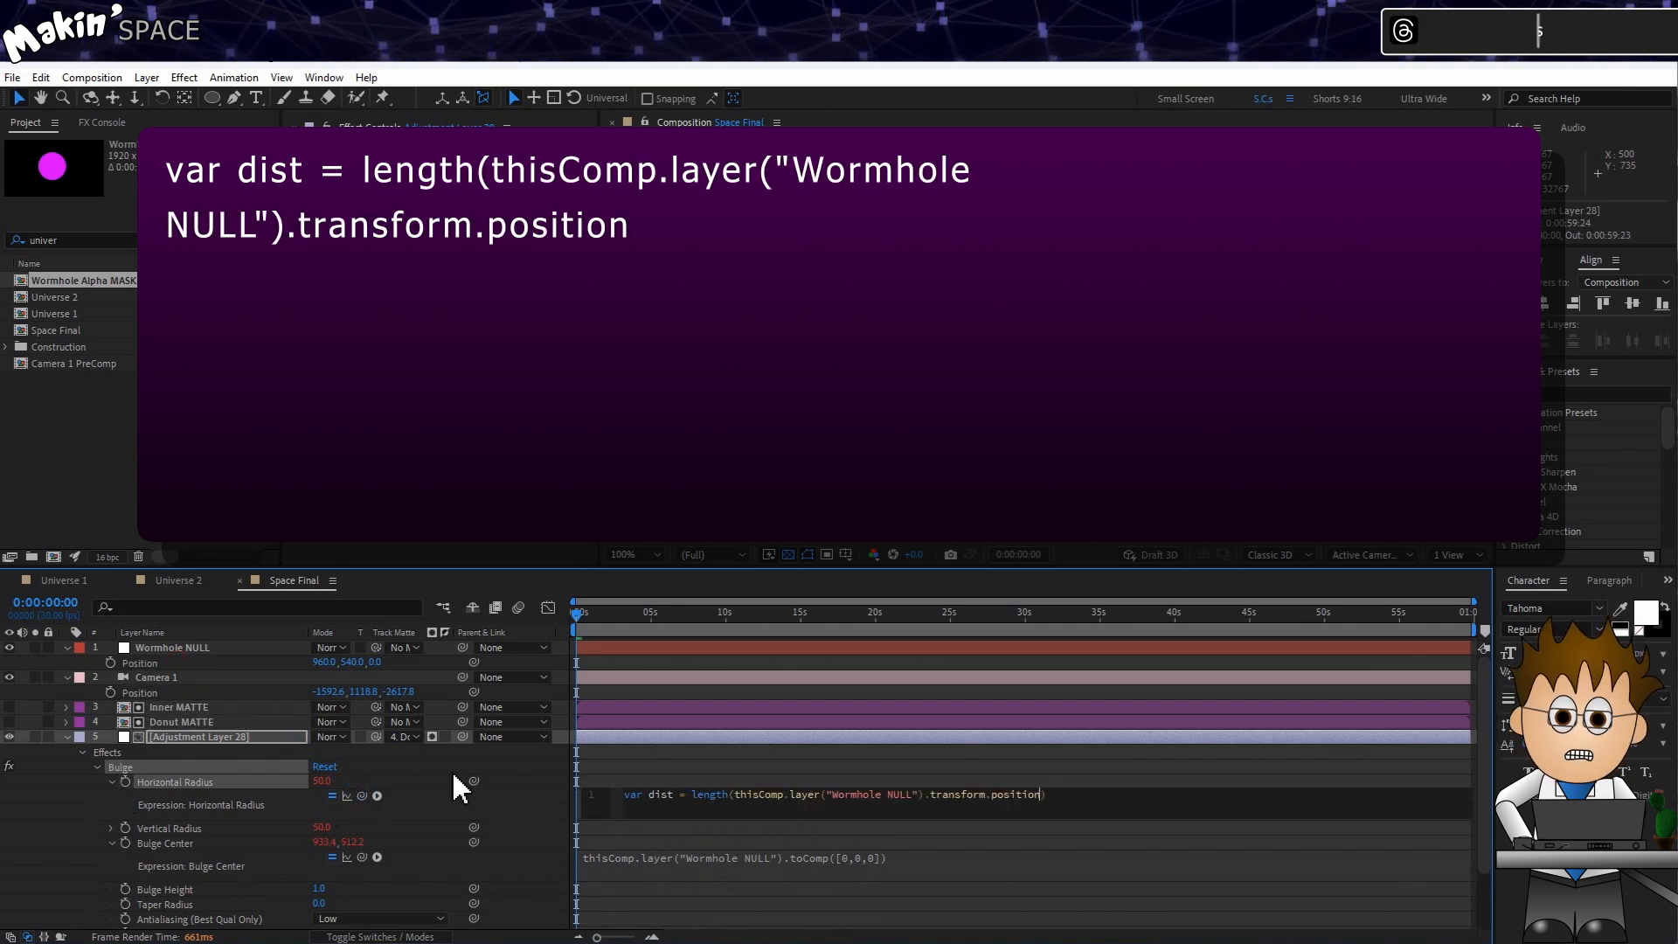
{"action": "type", "text": ","}
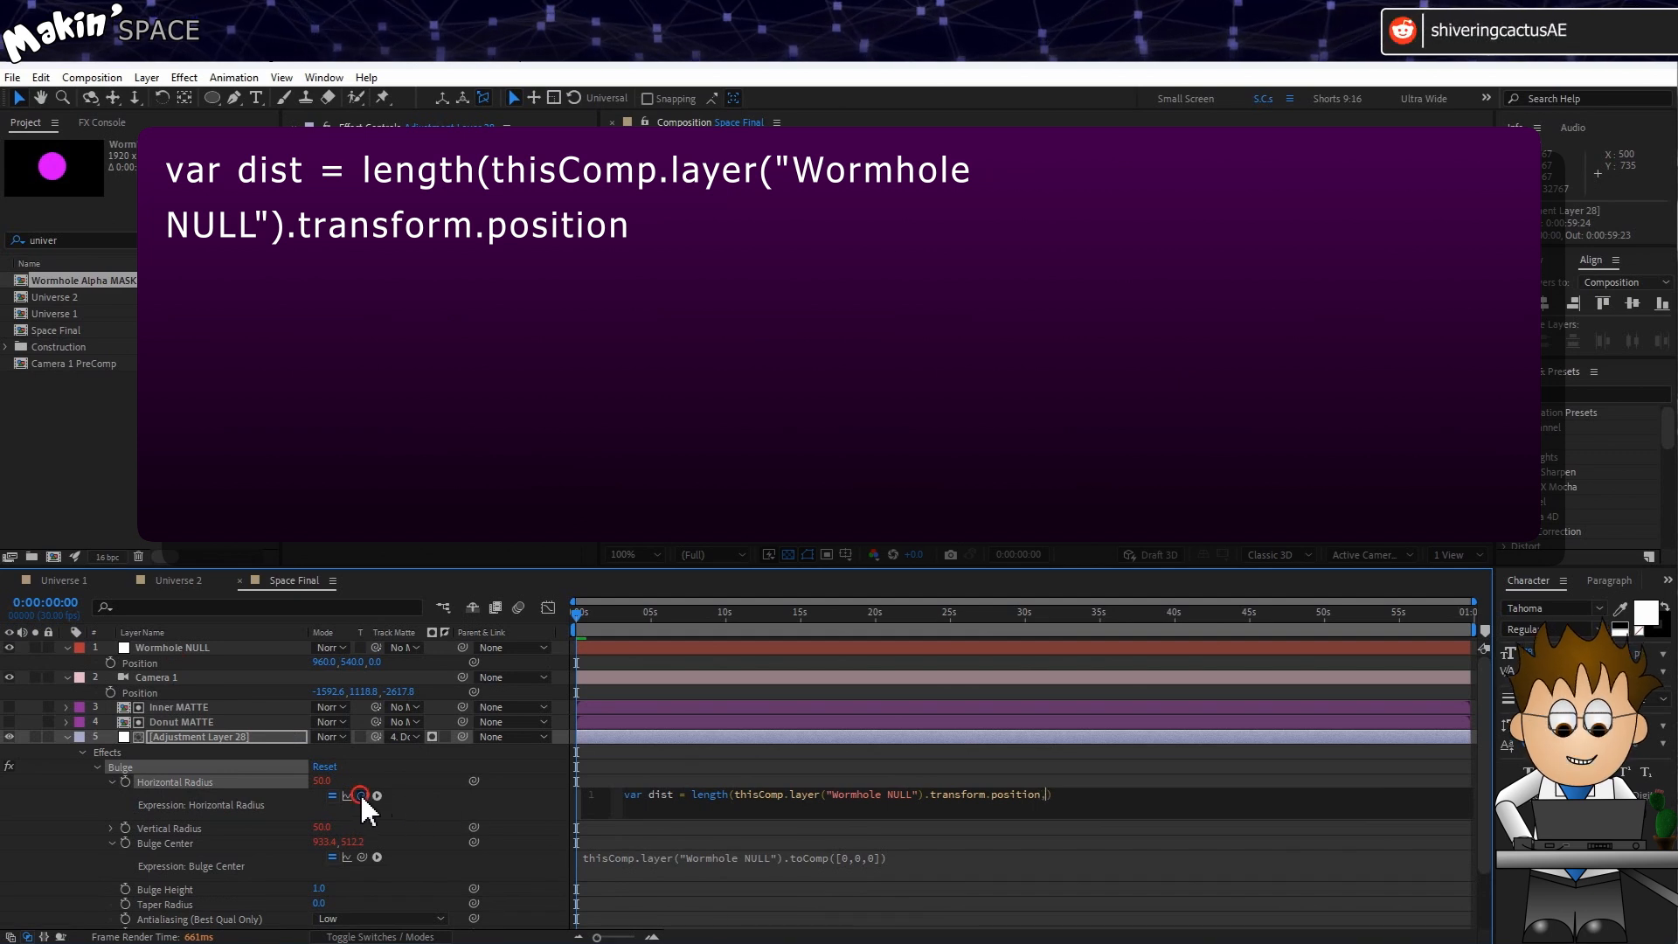
{"action": "left_click_drag", "start_coordinate": [361, 795], "coordinate": [218, 693]}
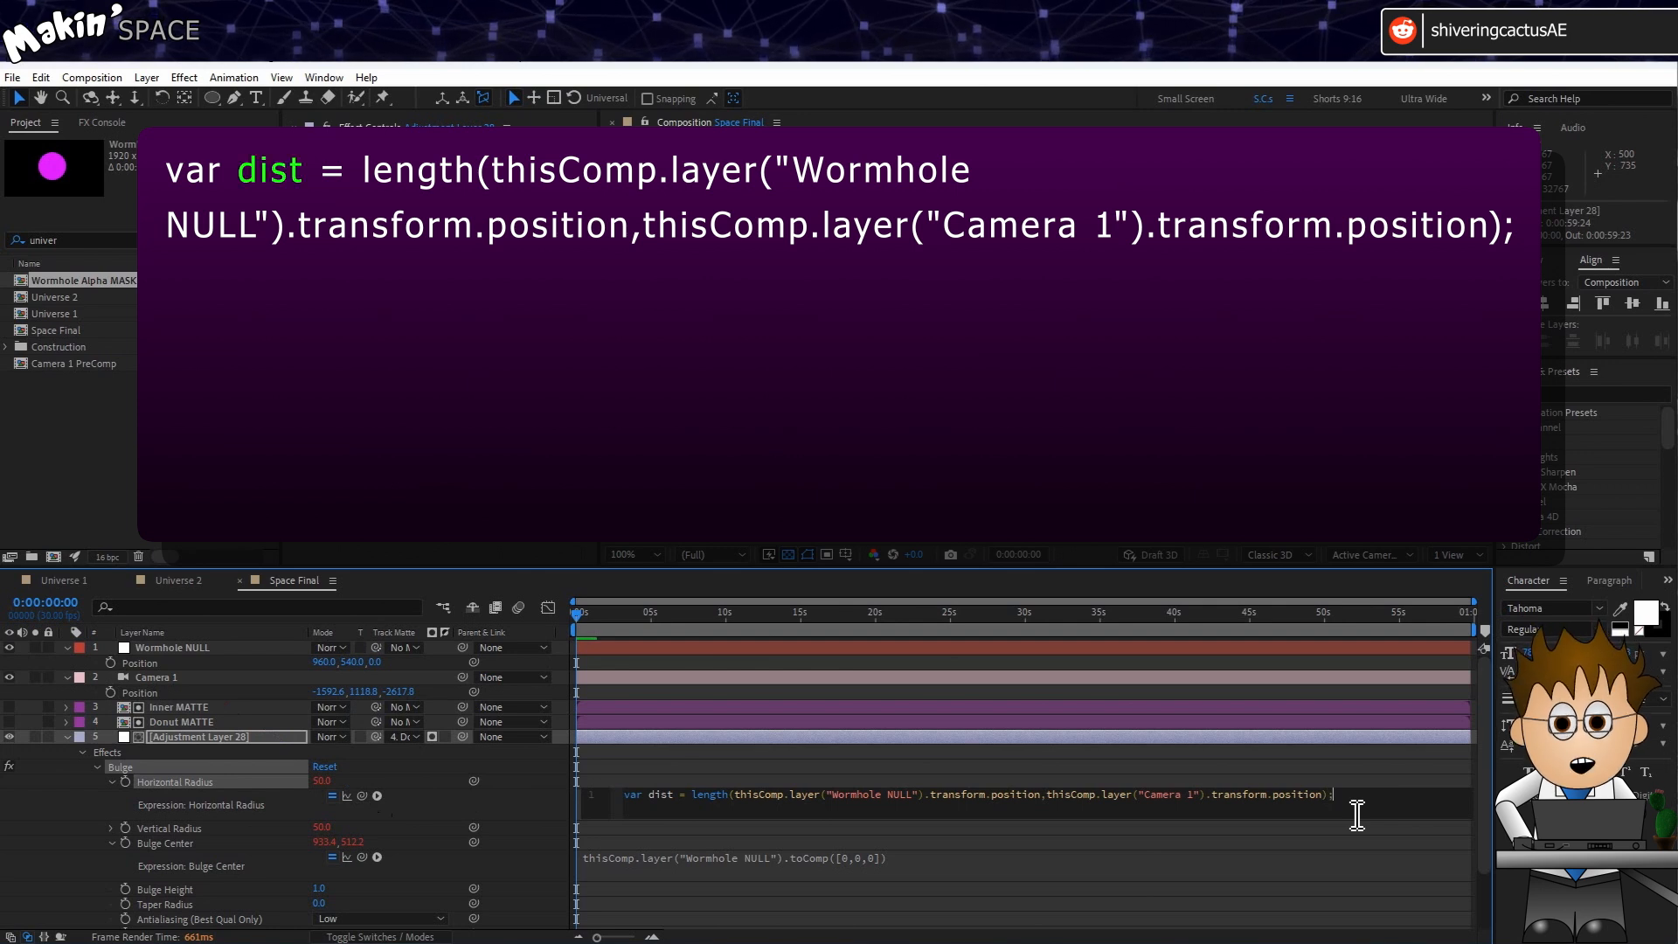
{"action": "left_click", "coordinate": [556, 803]}
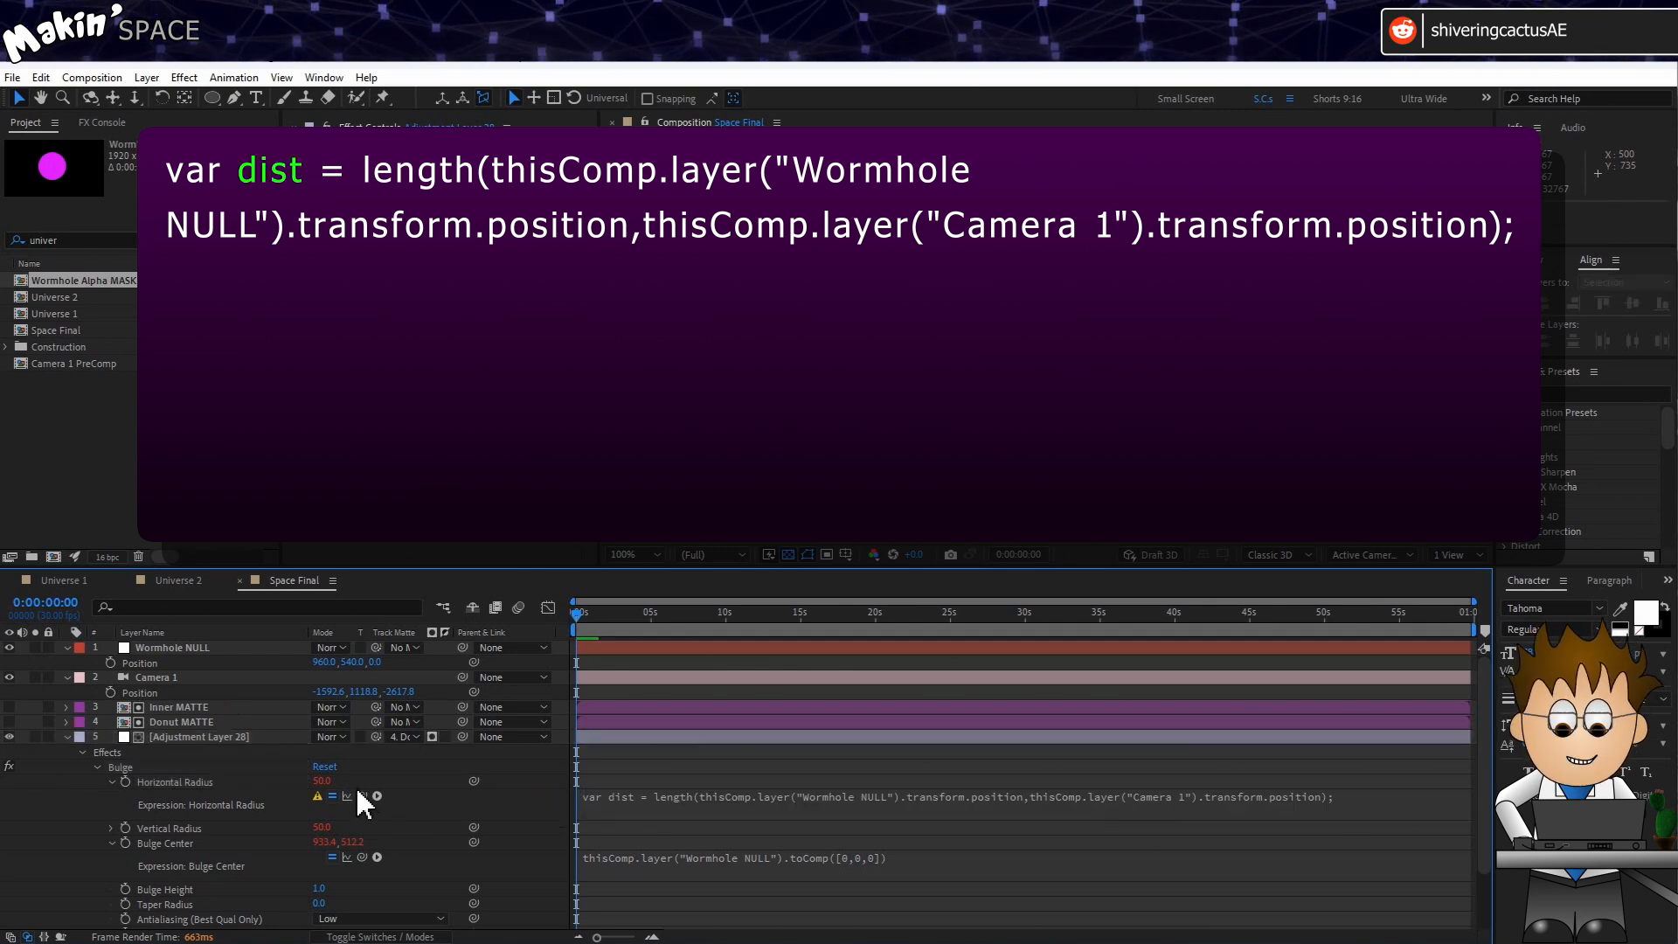
Add the line var rad = 900000/dist; to the Horizontal Radius expression.
{"action": "left_click", "coordinate": [1346, 817]}
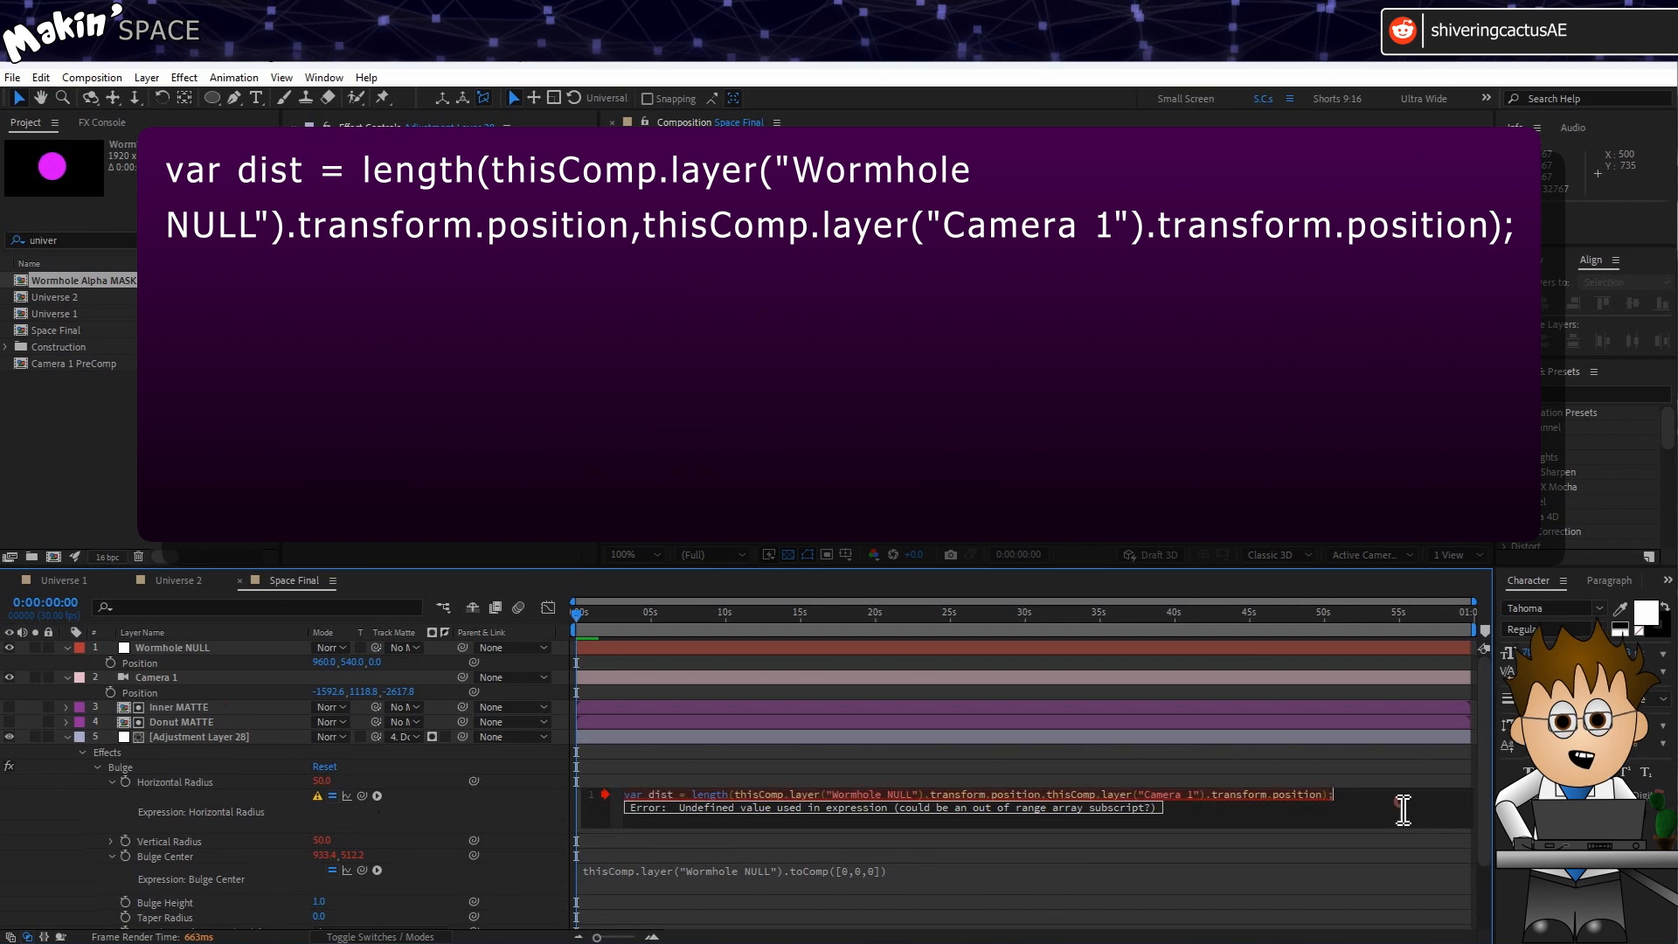
{"action": "type", "text": "va"}
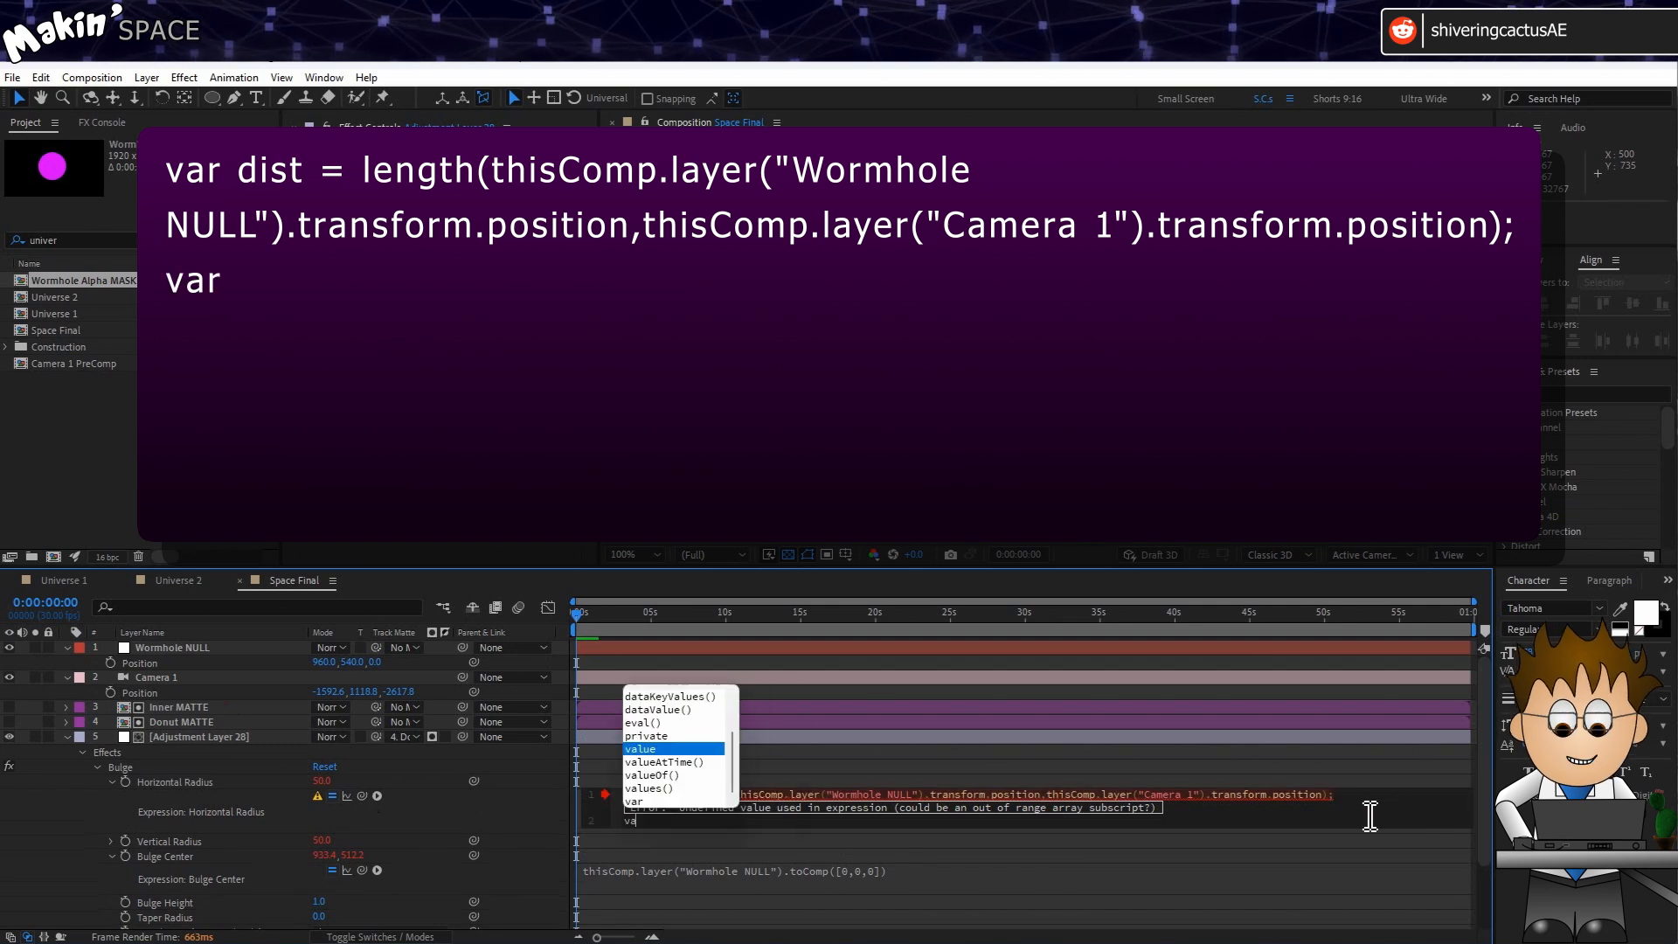
{"action": "type", "text": "r rad "}
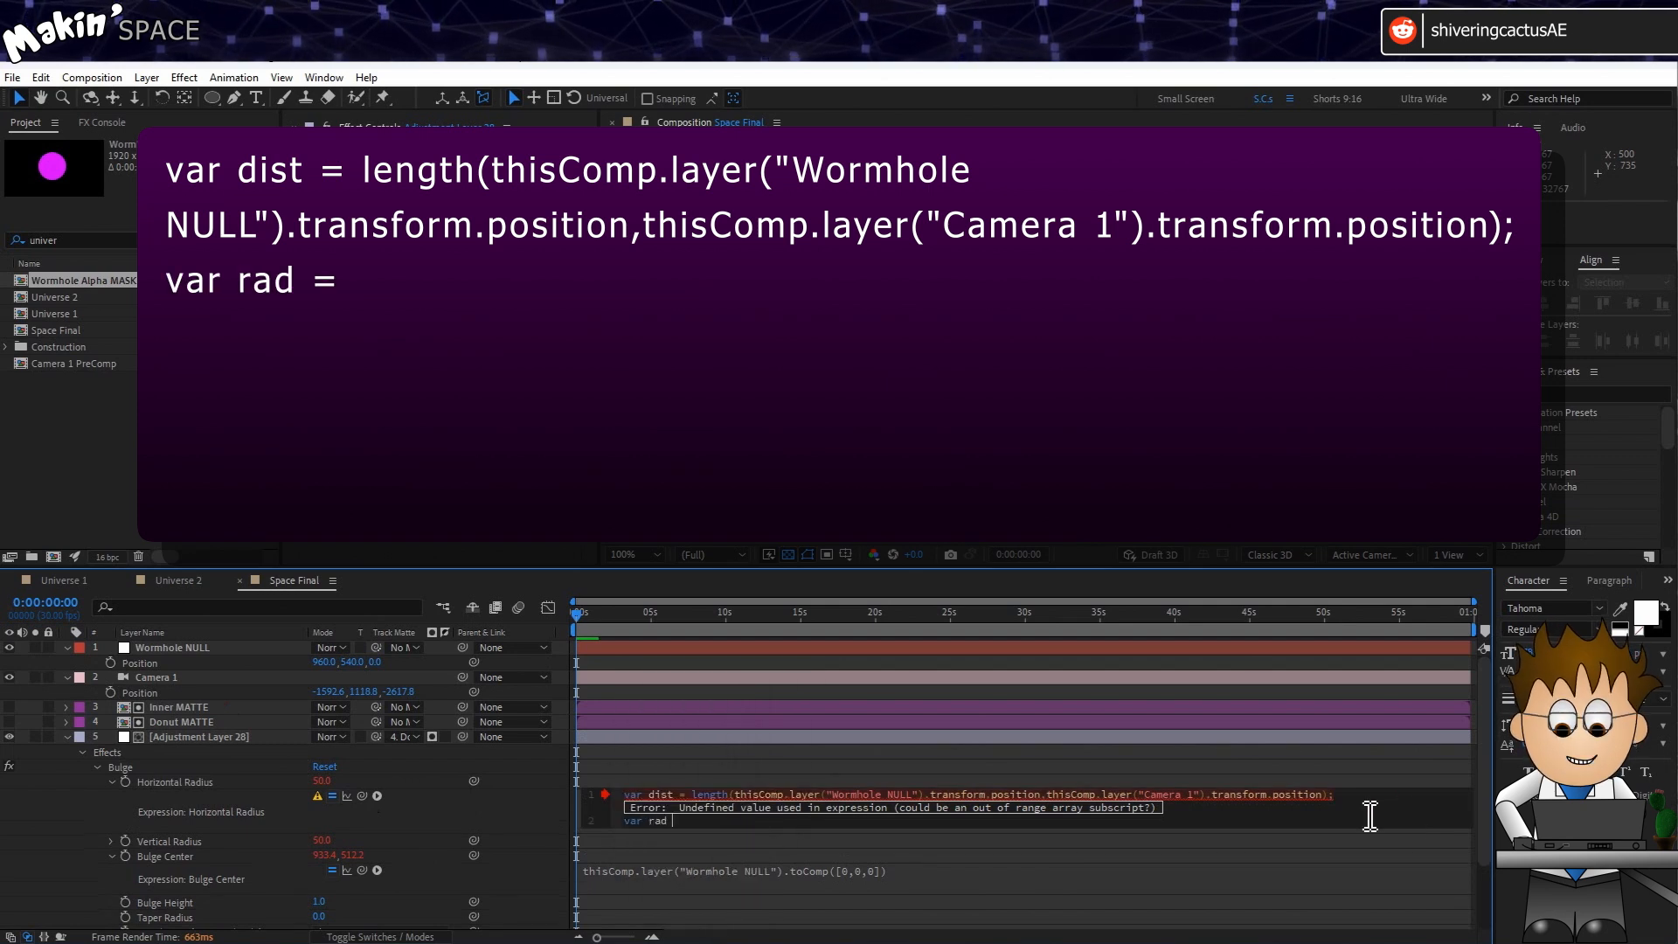
{"action": "type", "text": "= 900"}
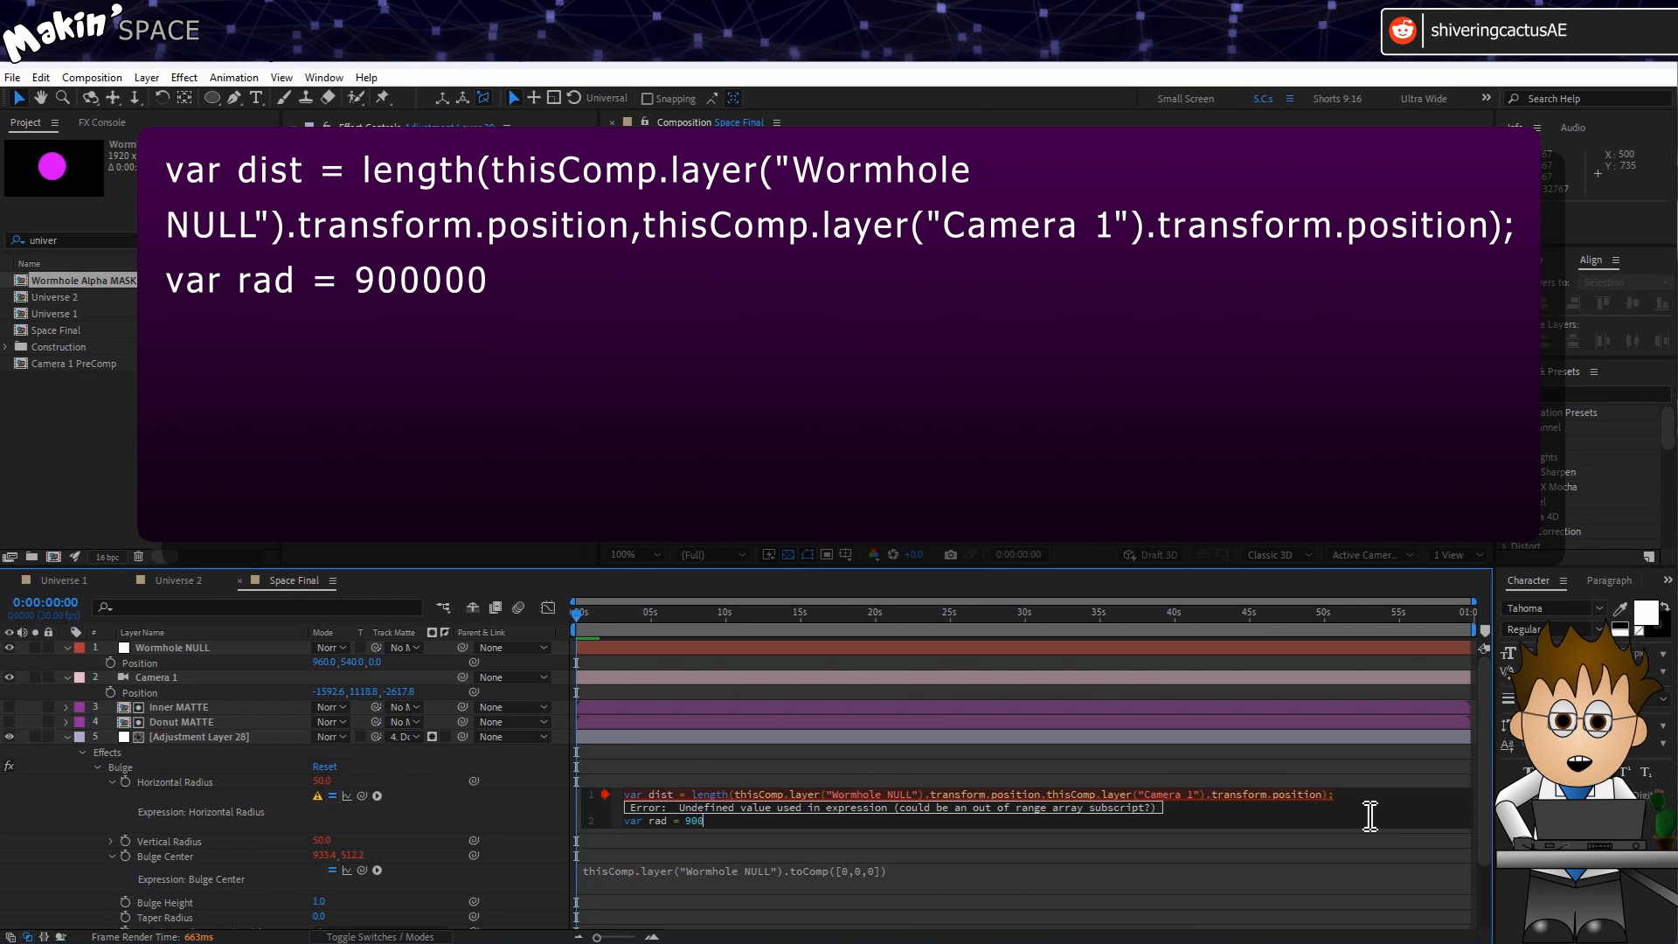
{"action": "type", "text": "000"}
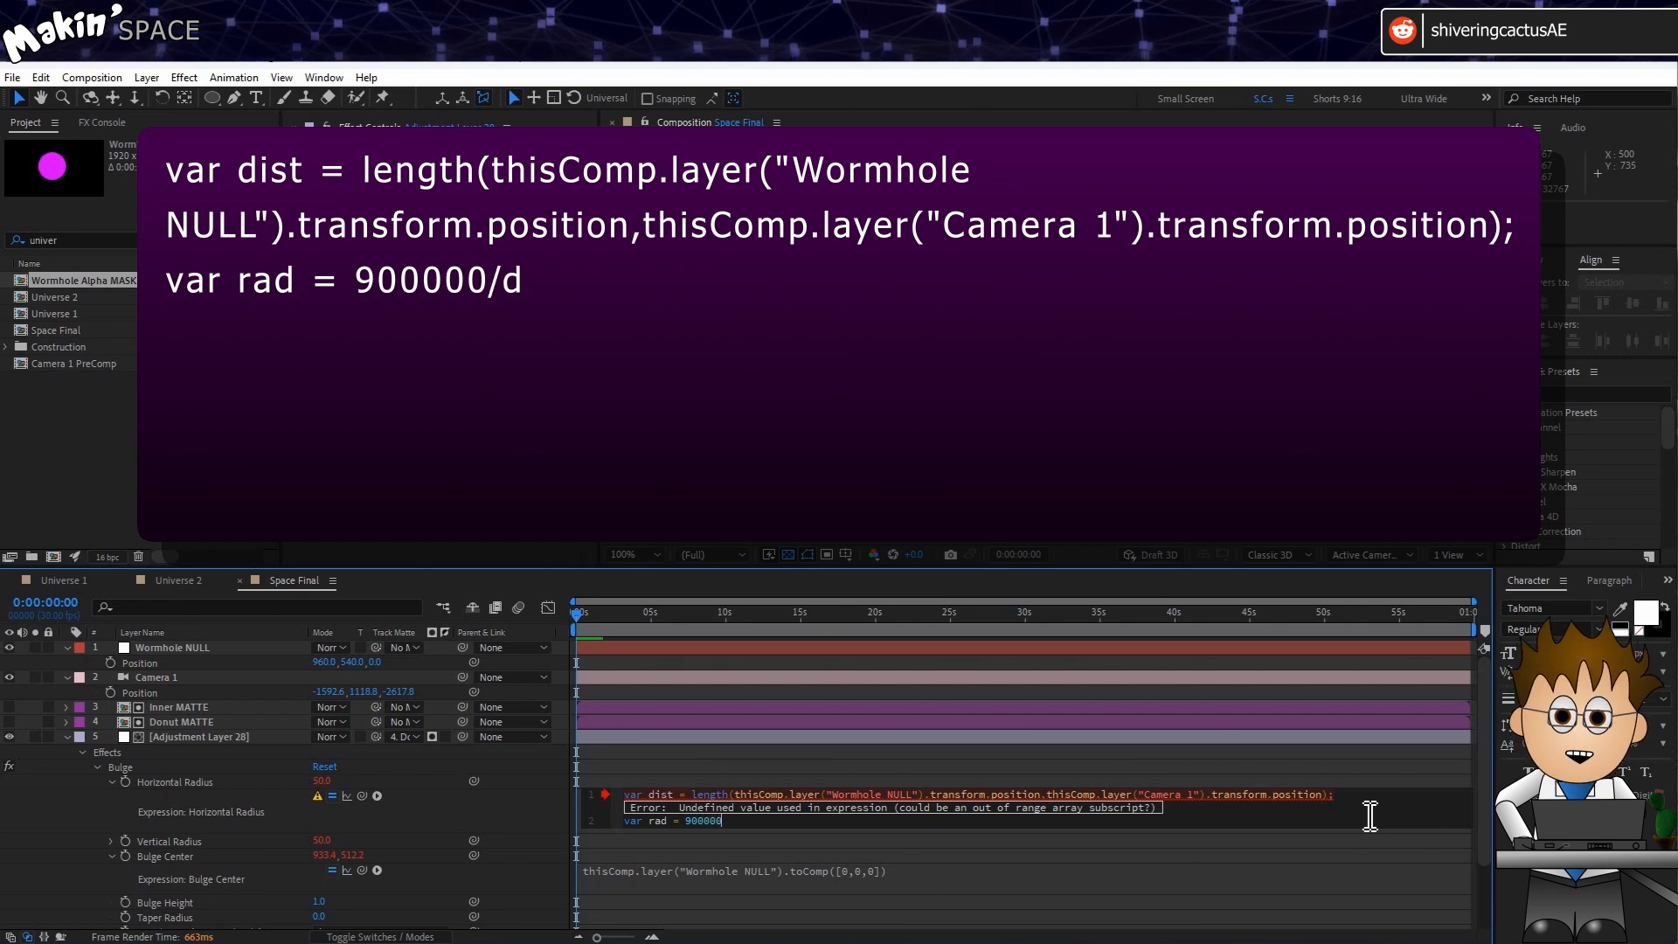
{"action": "type", "text": "/dist;"}
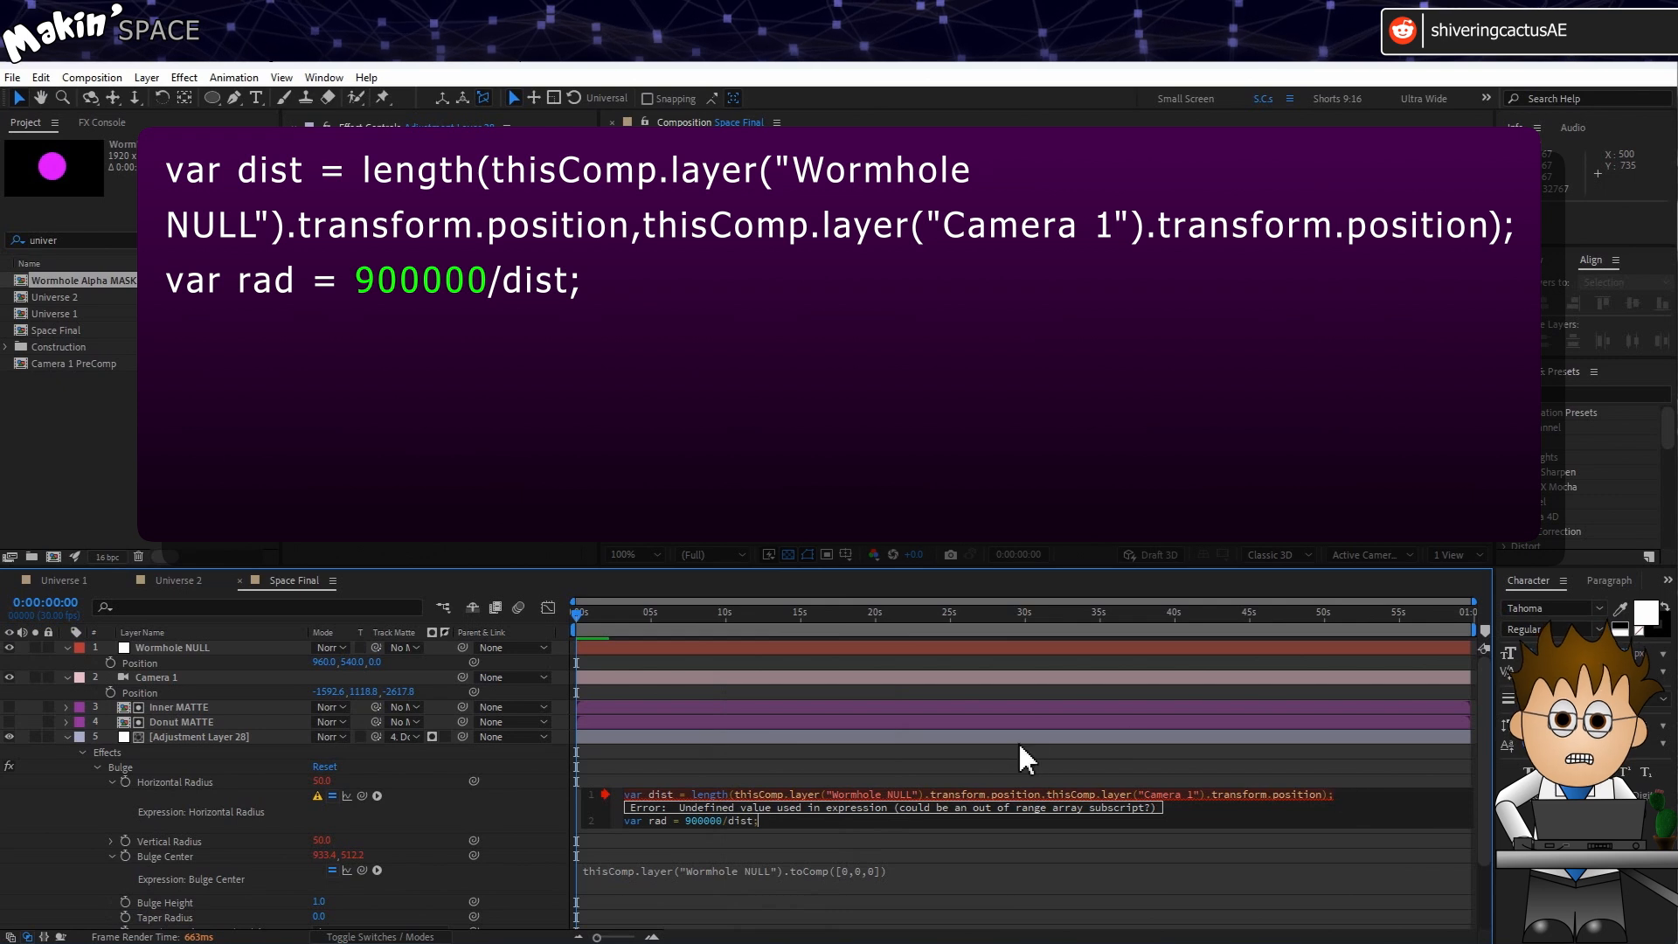
{"action": "left_click", "coordinate": [537, 797]}
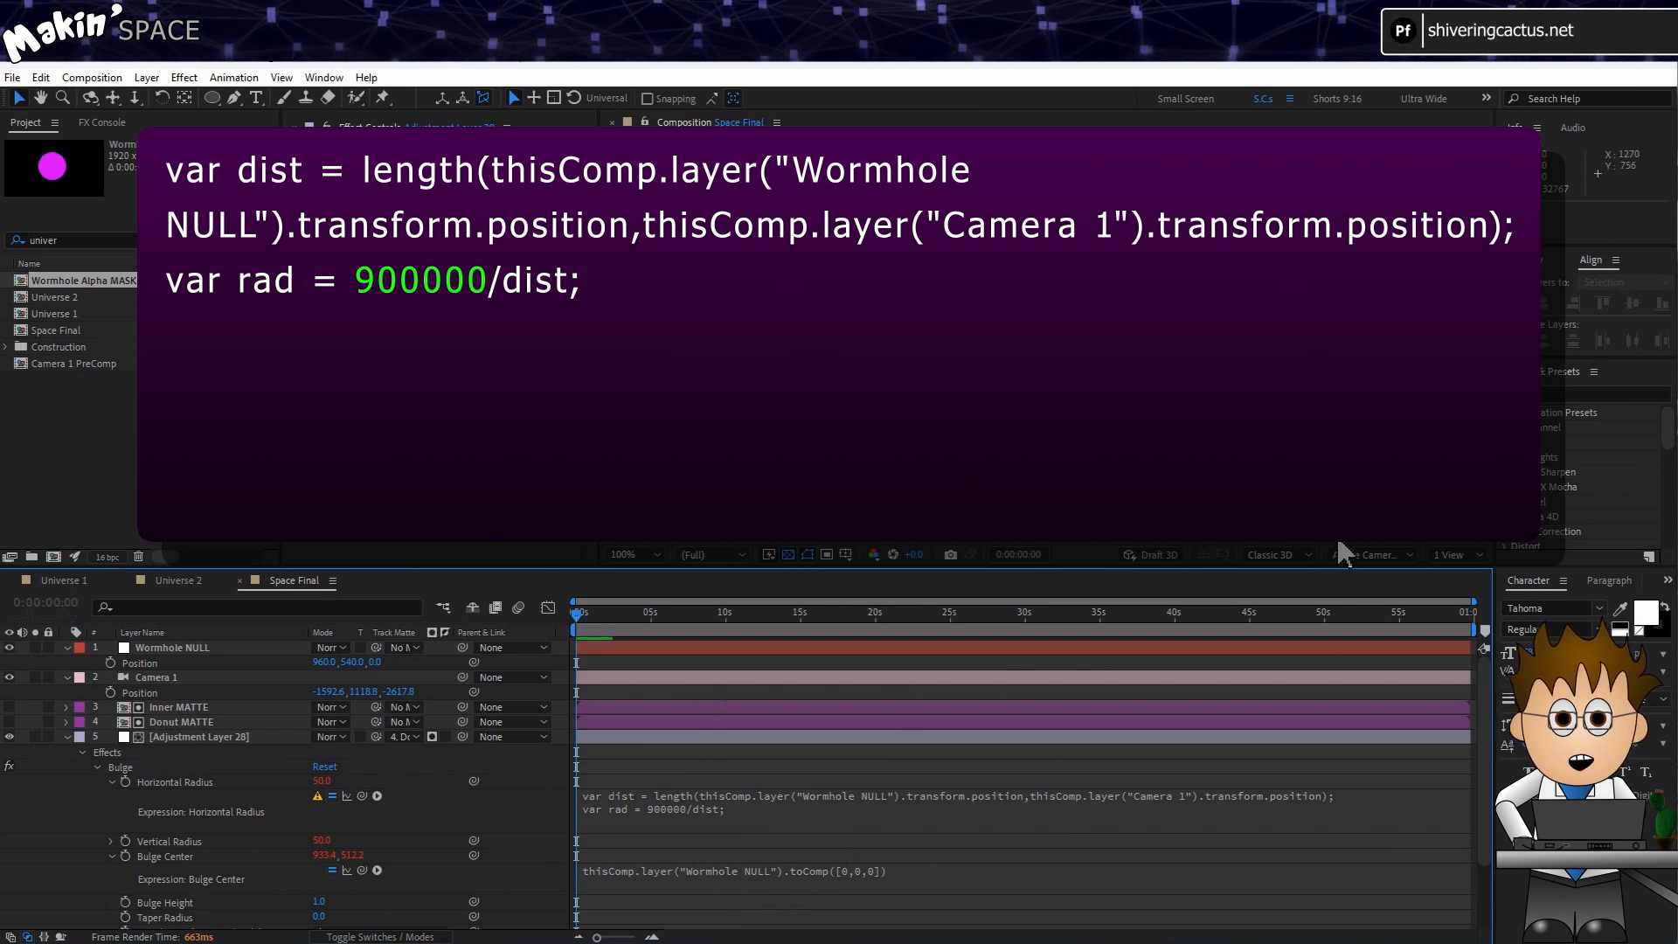
{"action": "left_click", "coordinate": [317, 796]}
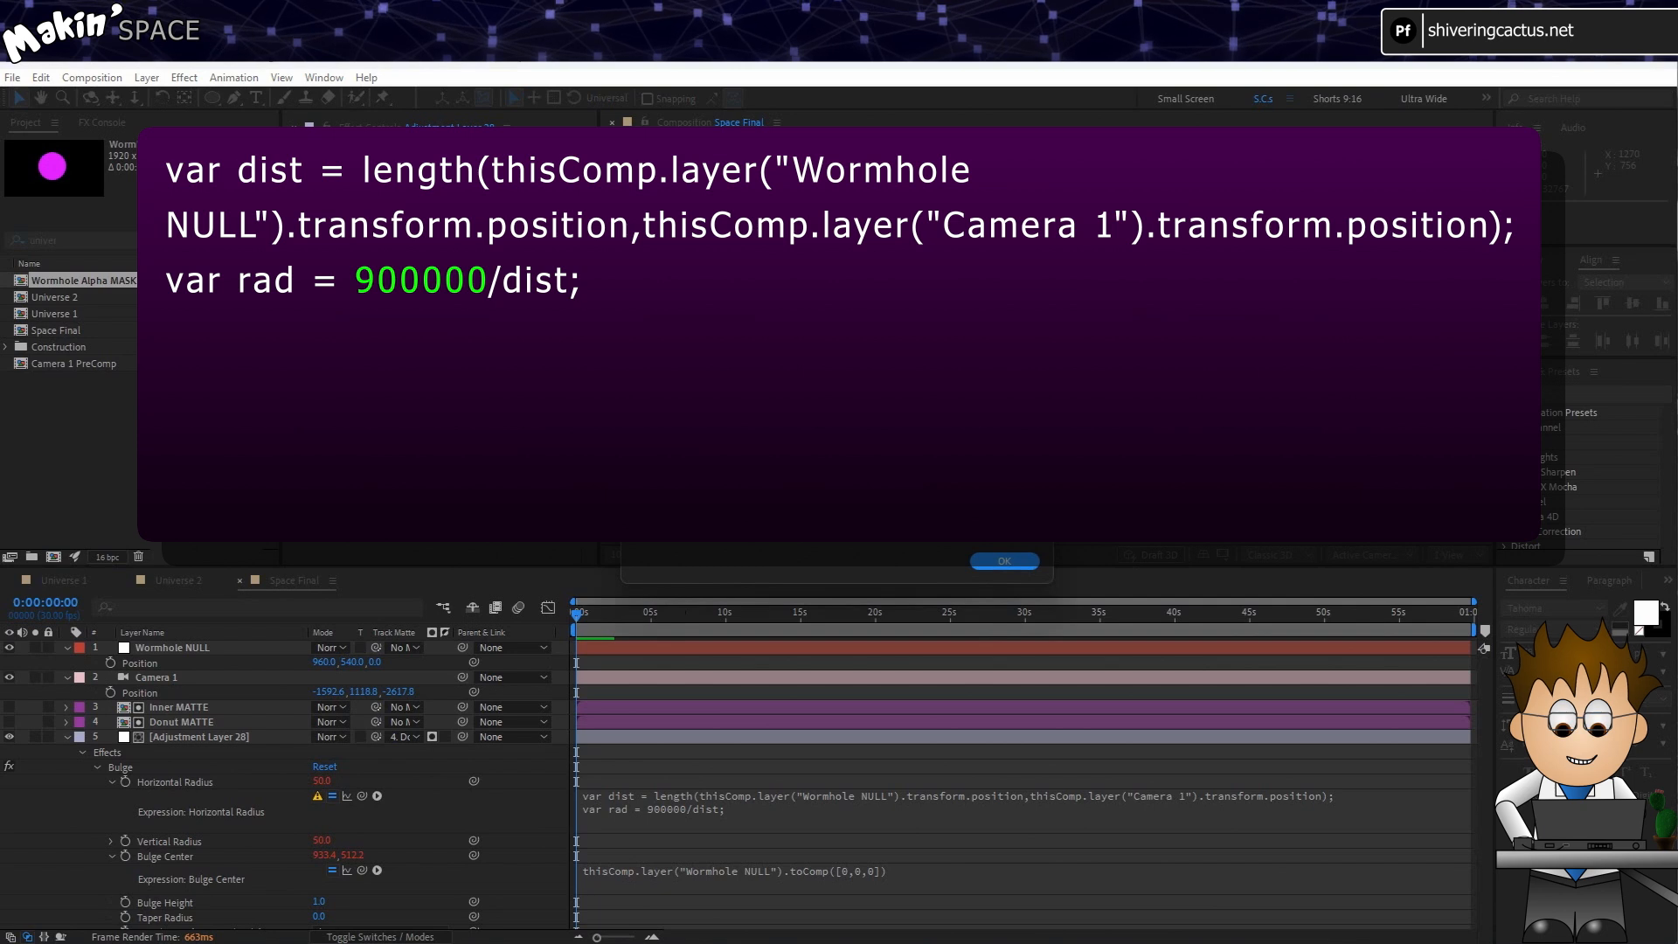
{"action": "left_click", "coordinate": [1003, 562]}
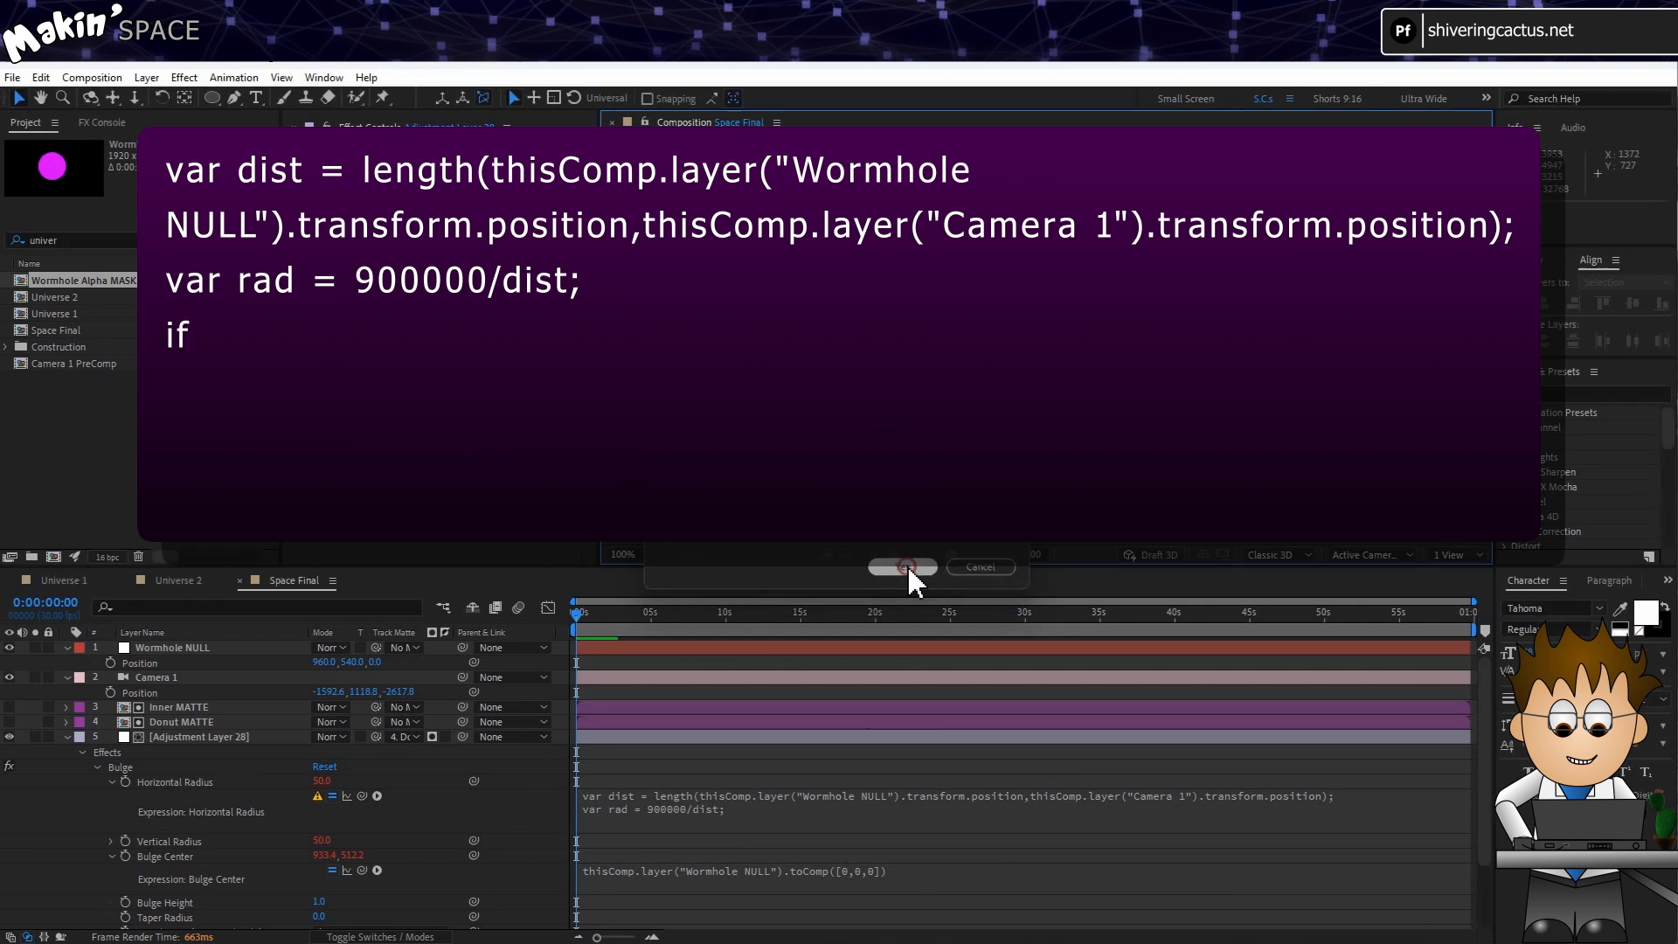
{"action": "left_click", "coordinate": [905, 570]}
Add an if block to the Horizontal Radius expression that sets rad = 2000 when rad > 2000.
{"action": "left_click", "coordinate": [774, 830]}
{"action": "left_click", "coordinate": [800, 825]}
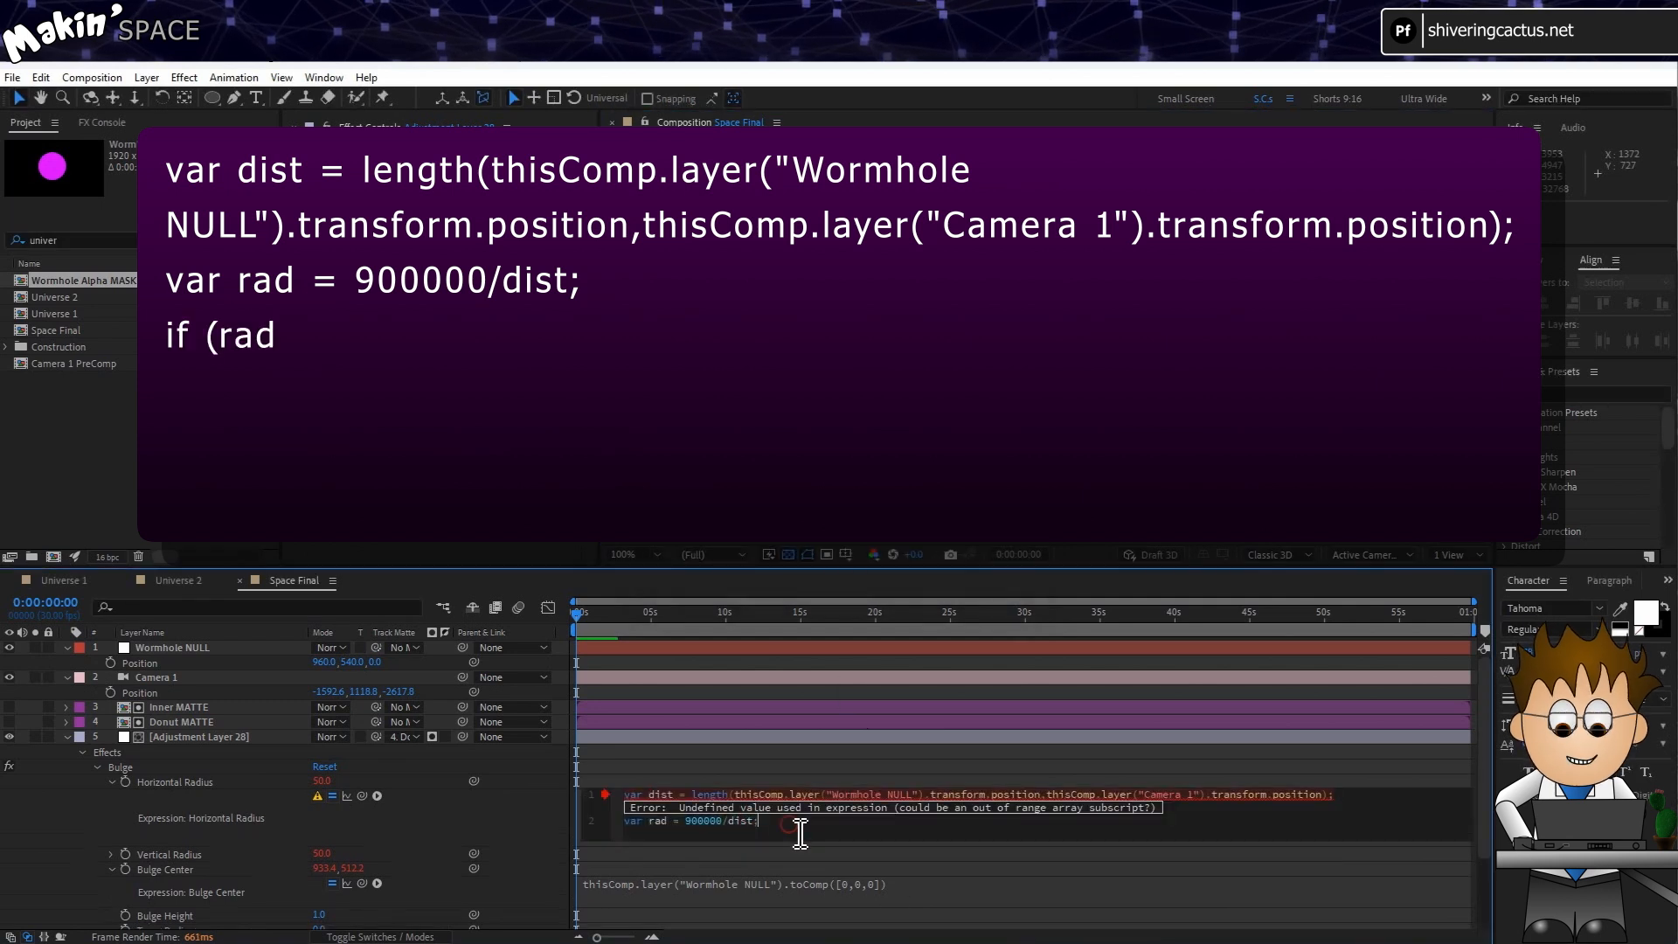
{"action": "key", "text": "Return"}
{"action": "type", "text": "if ("}
{"action": "type", "text": "rad "}
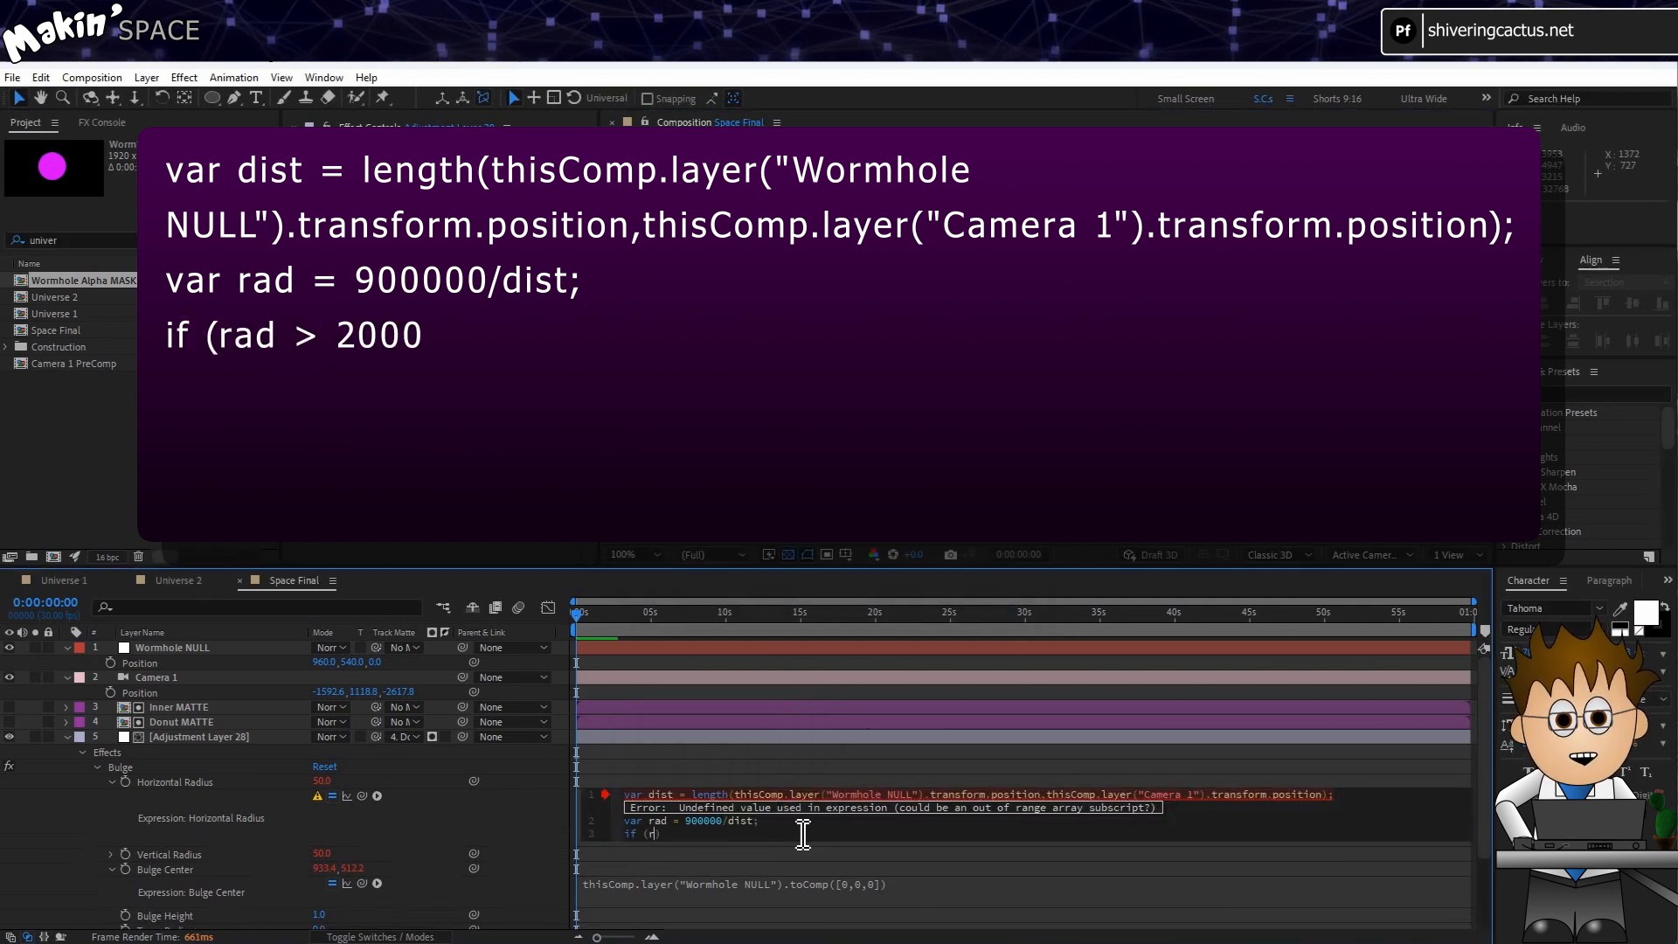
{"action": "type", "text": "> 2000)"}
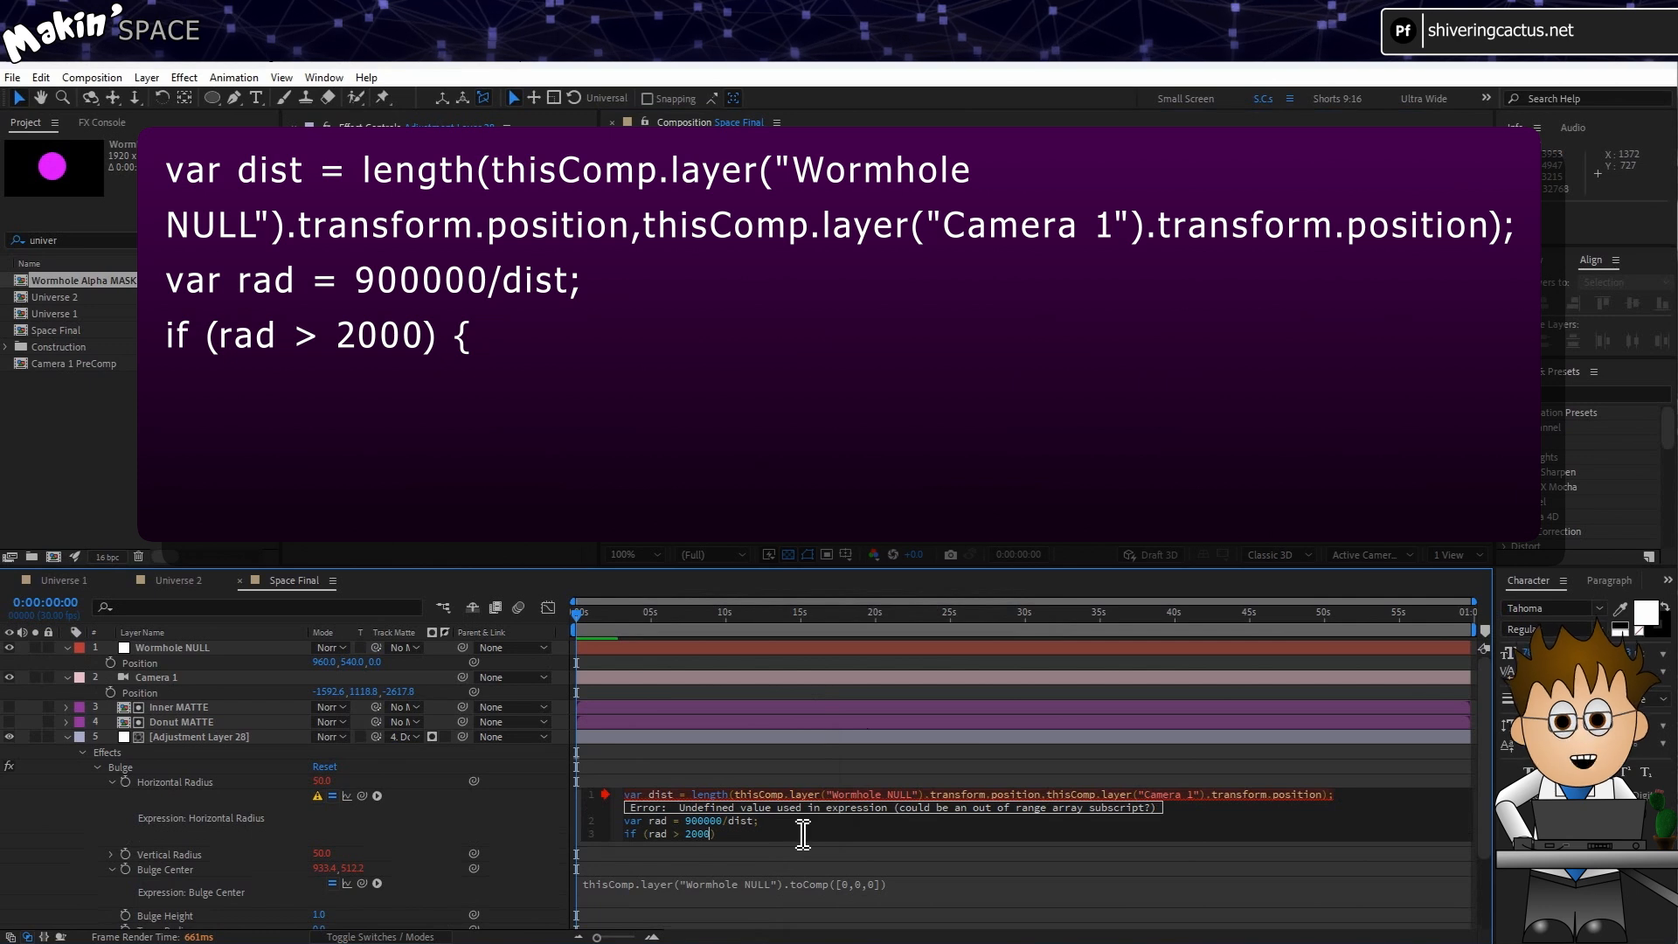
{"action": "type", "text": " {"}
{"action": "key", "text": "Return"}
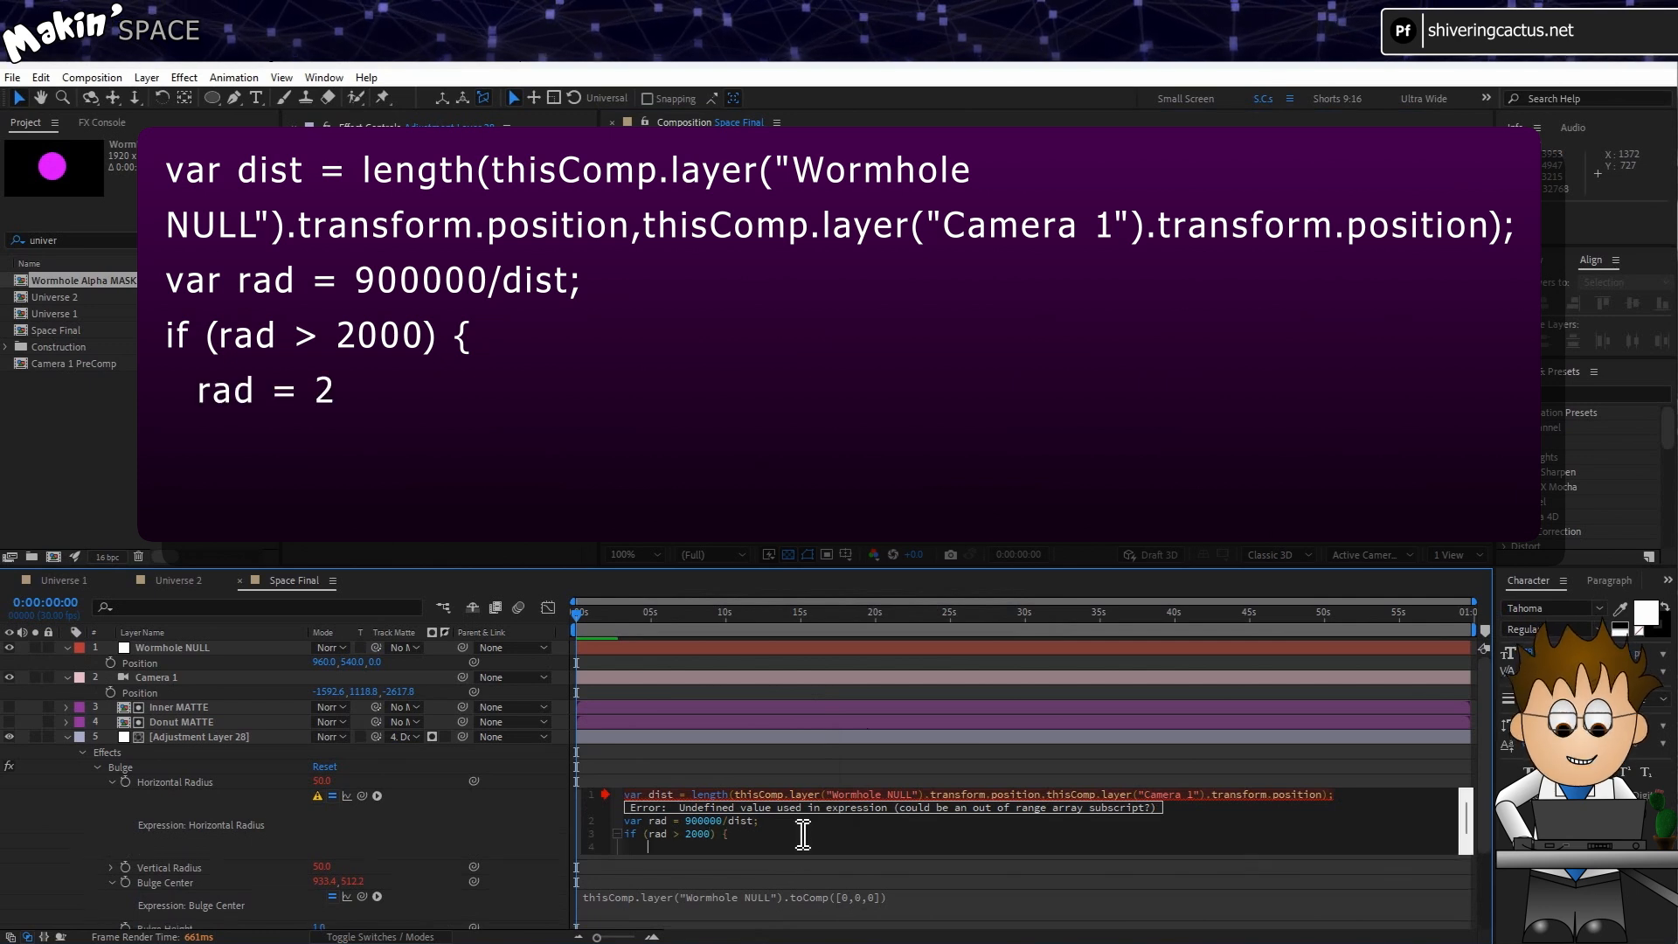
{"action": "type", "text": "rad = 200"}
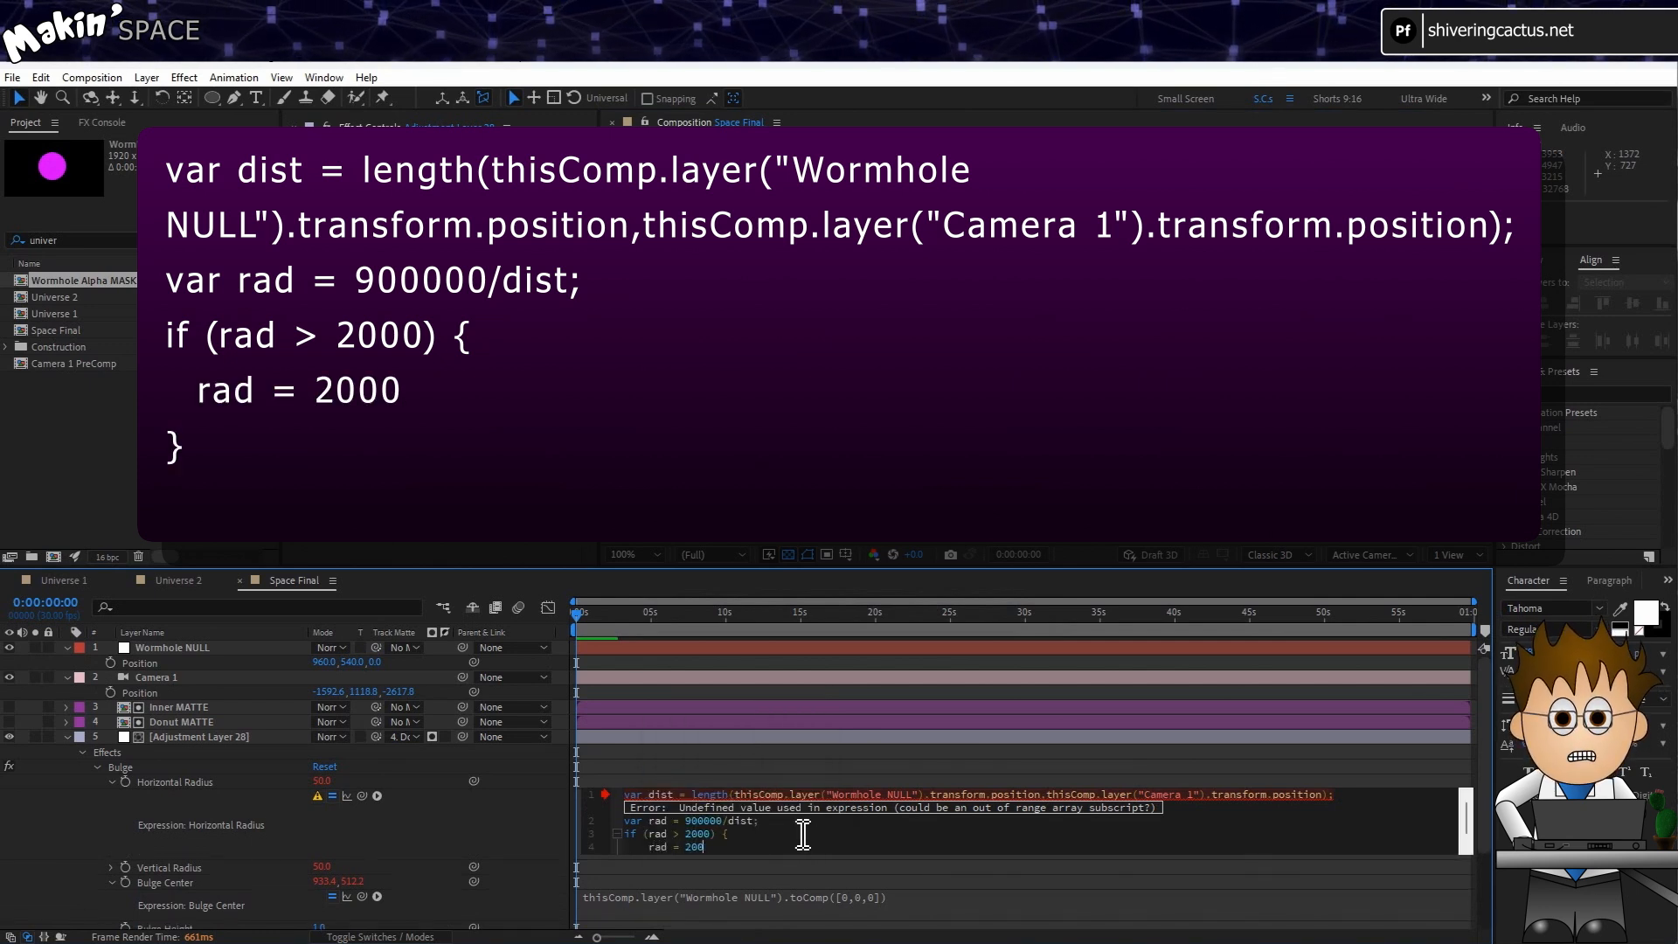
{"action": "type", "text": "0"}
{"action": "key", "text": "Return"}
{"action": "type", "text": "}"}
{"action": "key", "text": "Return"}
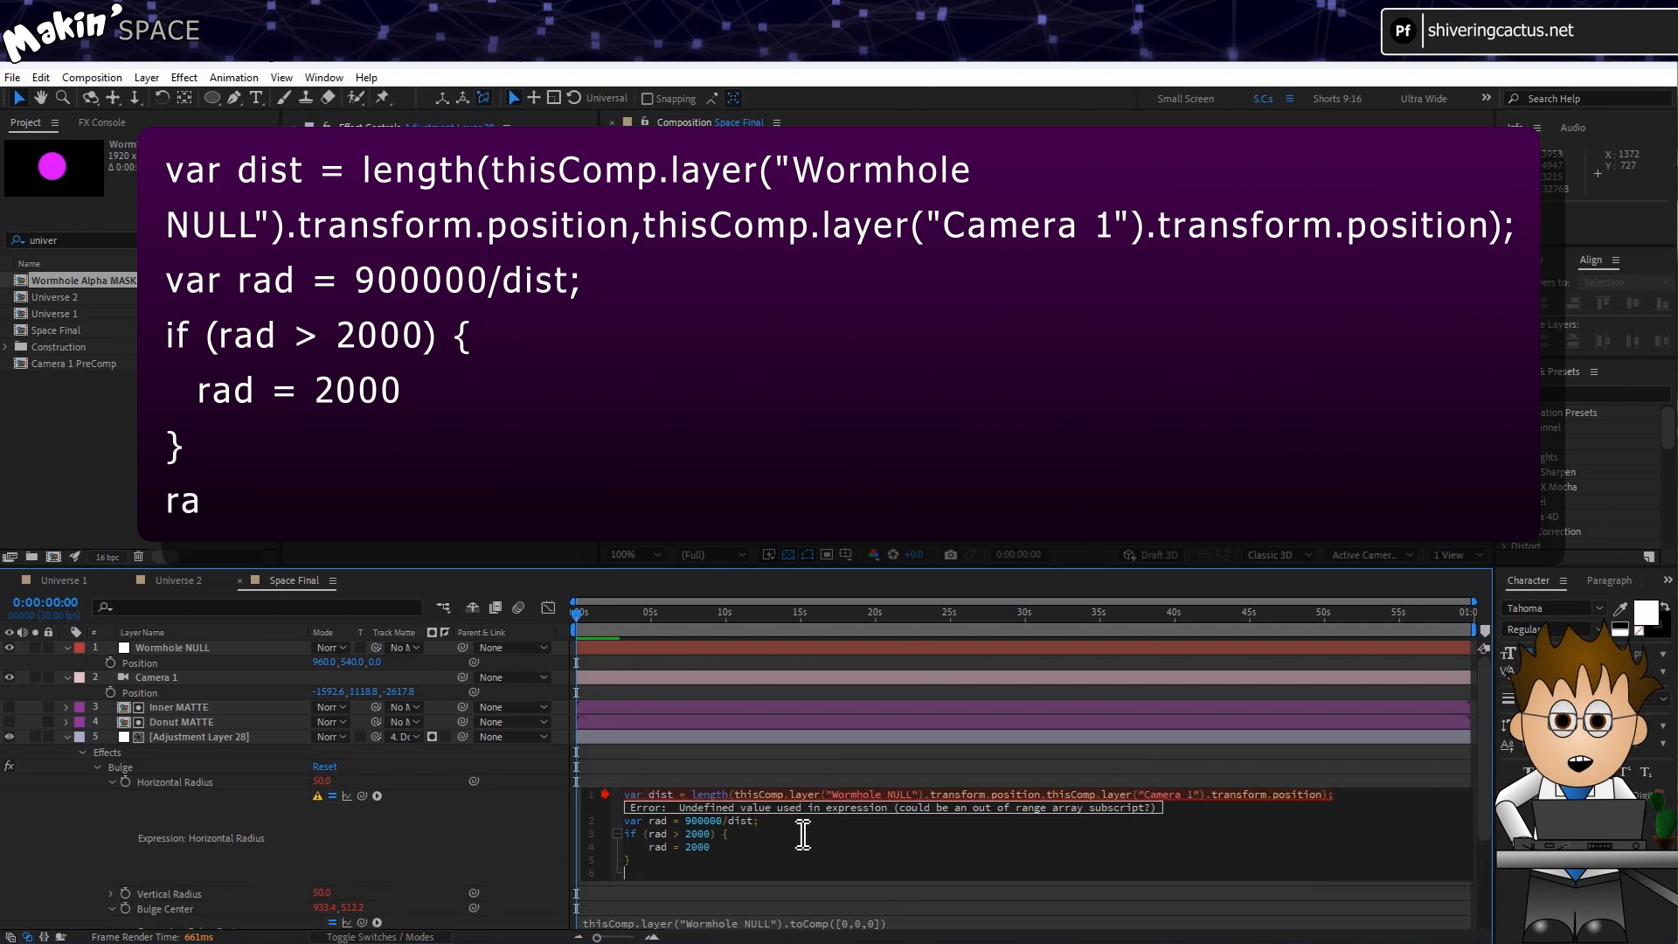
End the Horizontal Radius expression with a final line returning rad and apply it.
{"action": "type", "text": "rad"}
{"action": "left_click", "coordinate": [503, 812]}
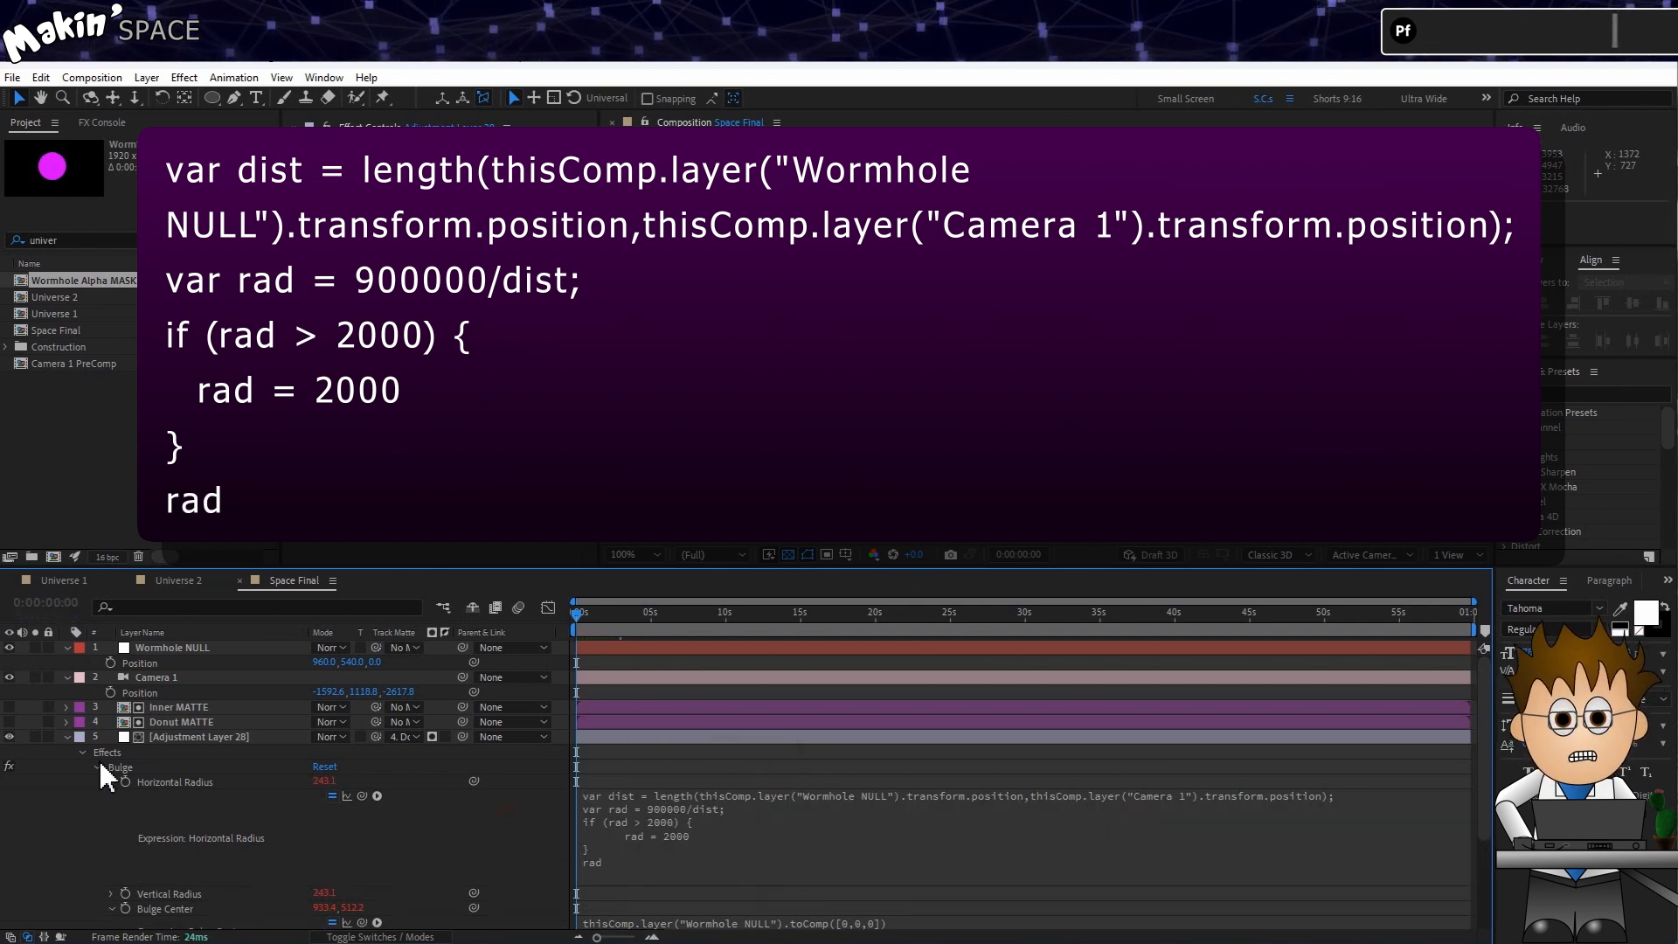
Increase the Bulge Height of the Bulge effect on the adjustment layer to create more distortion.
{"action": "left_click", "coordinate": [208, 737]}
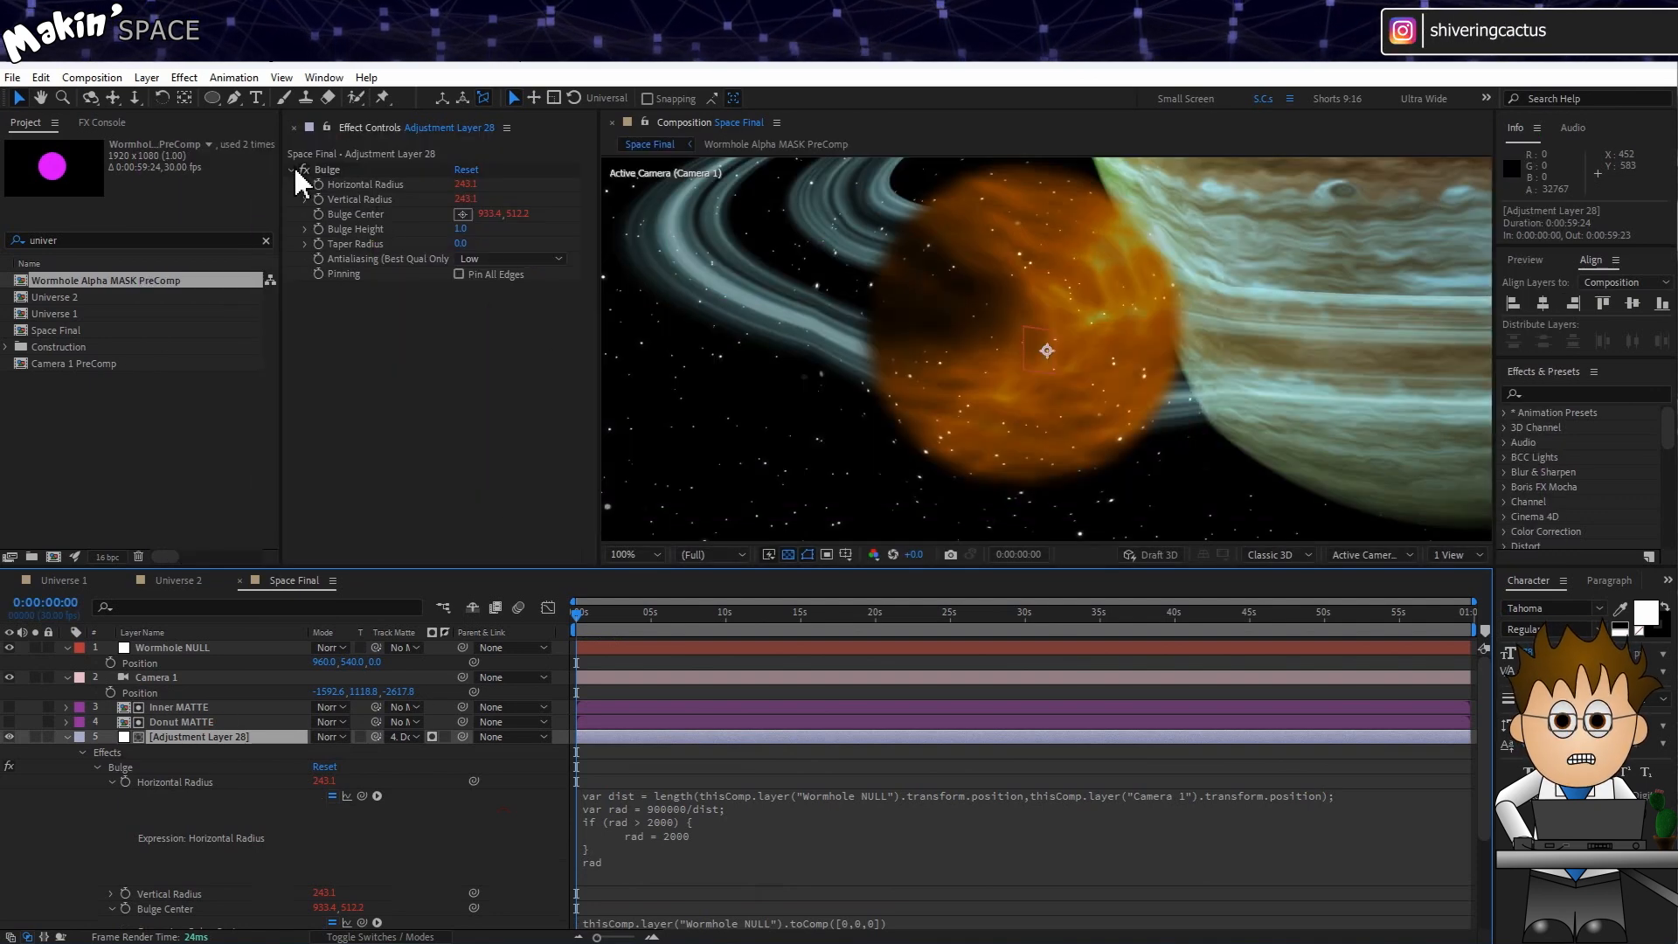
{"action": "left_click", "coordinate": [297, 169]}
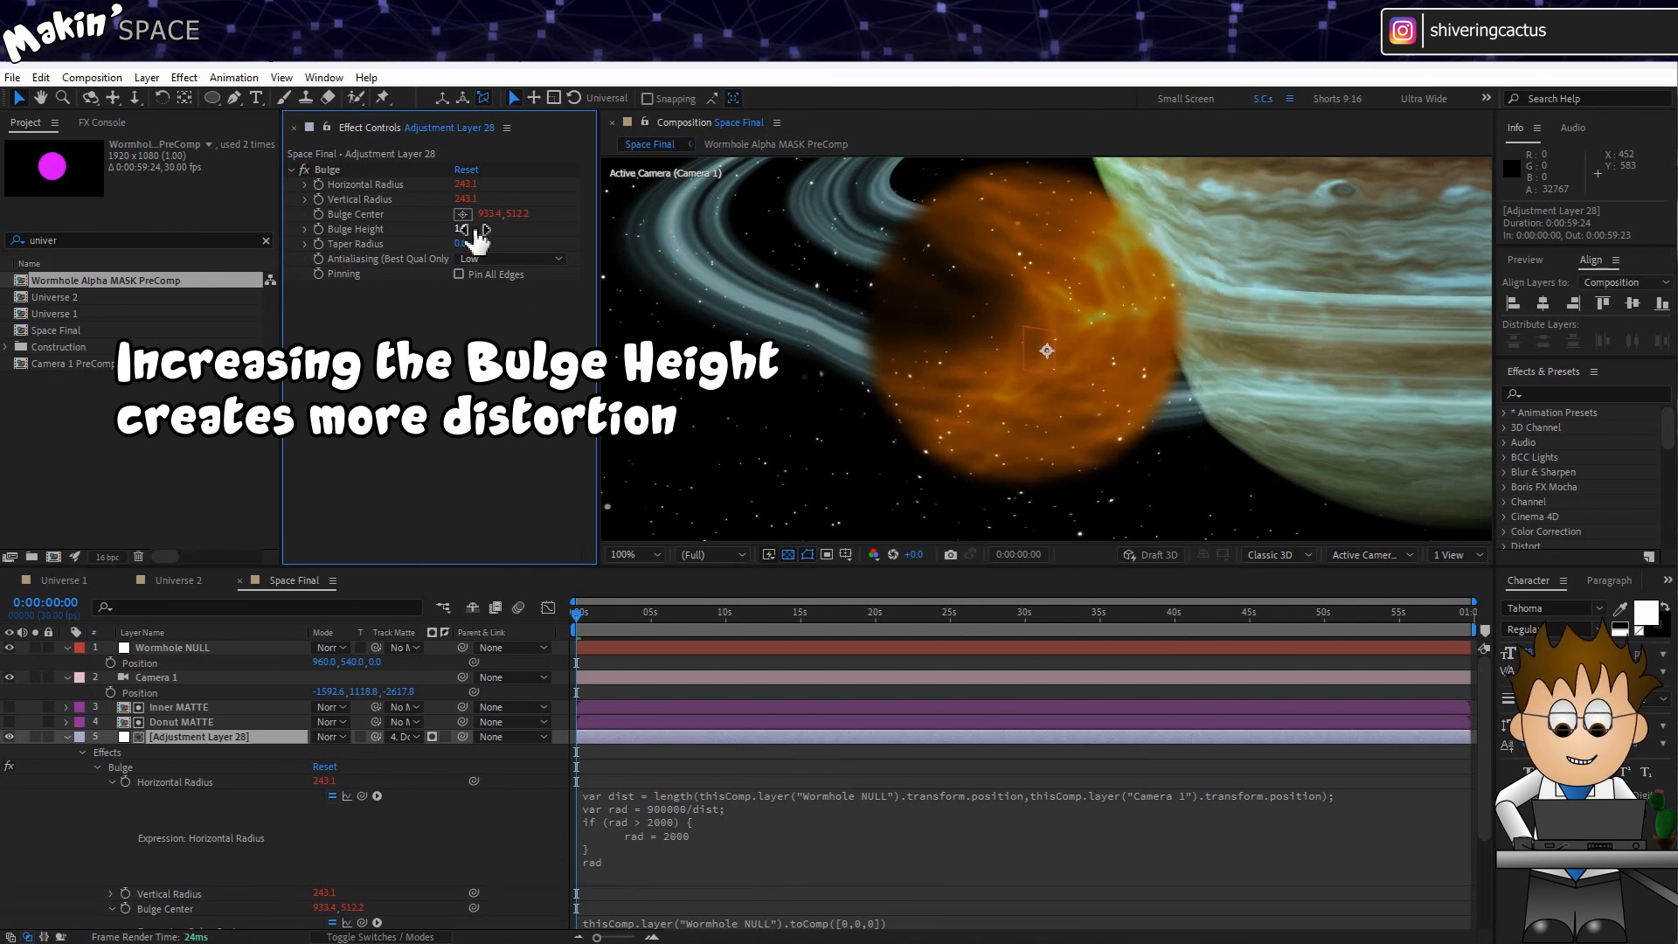
{"action": "left_click_drag", "start_coordinate": [476, 235], "coordinate": [603, 301]}
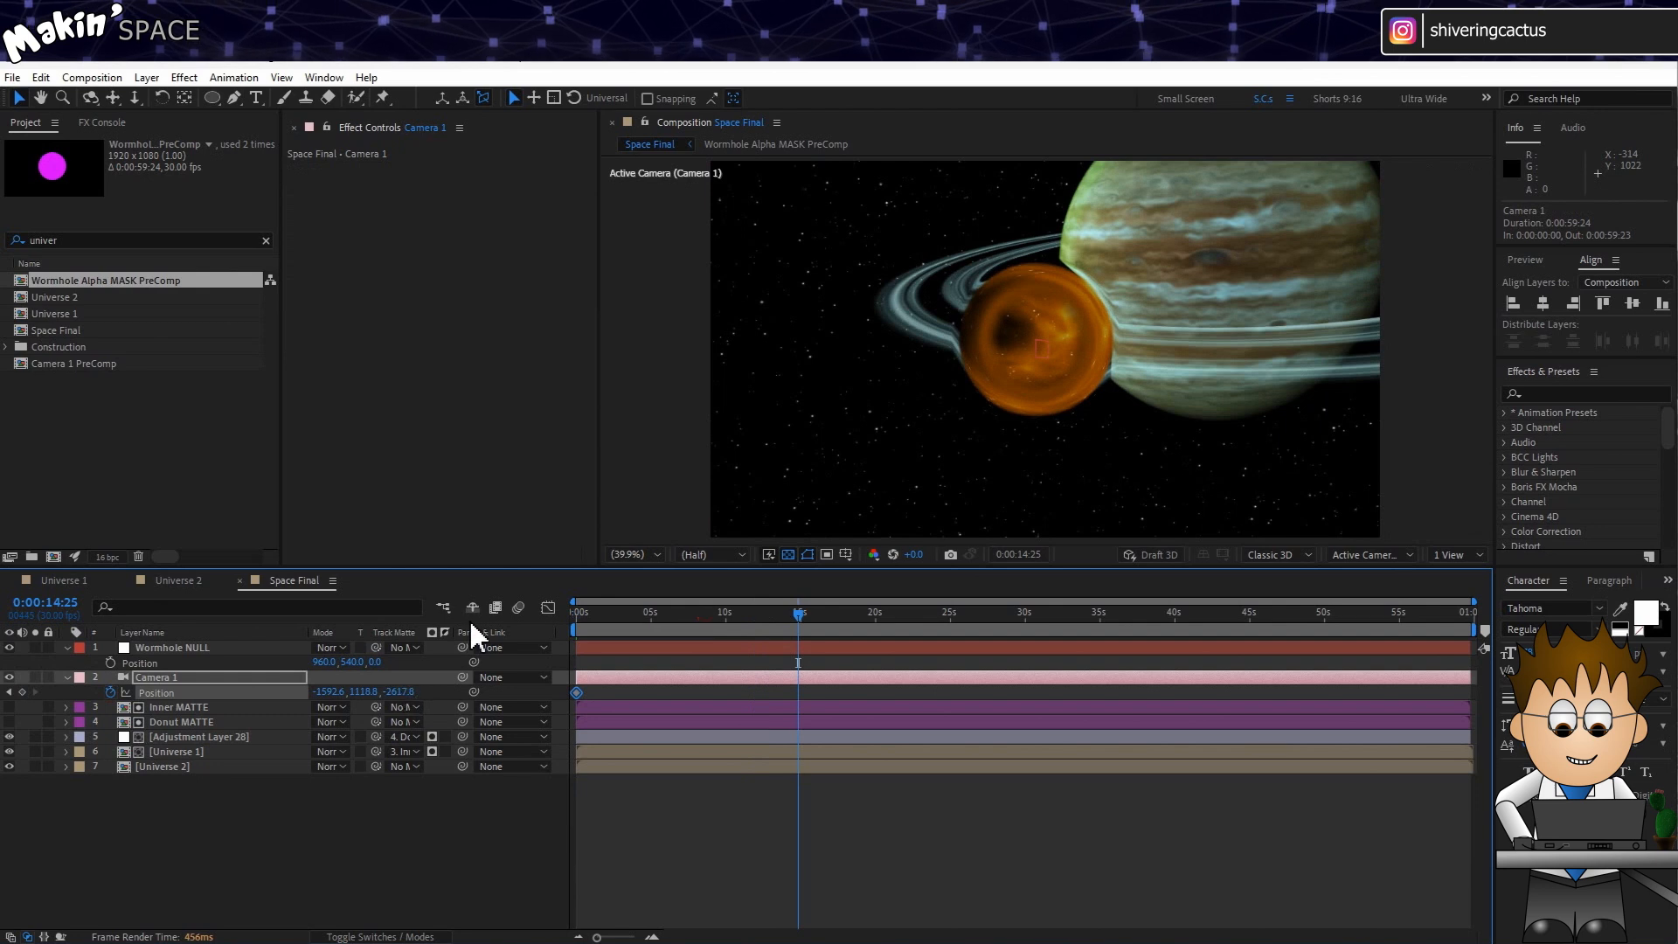
Dolly Camera 1 forward into the wormhole at 0:00:14:25 to keyframe its Position there.
{"action": "left_click", "coordinate": [133, 97]}
{"action": "left_click_drag", "start_coordinate": [967, 359], "coordinate": [1059, 112]}
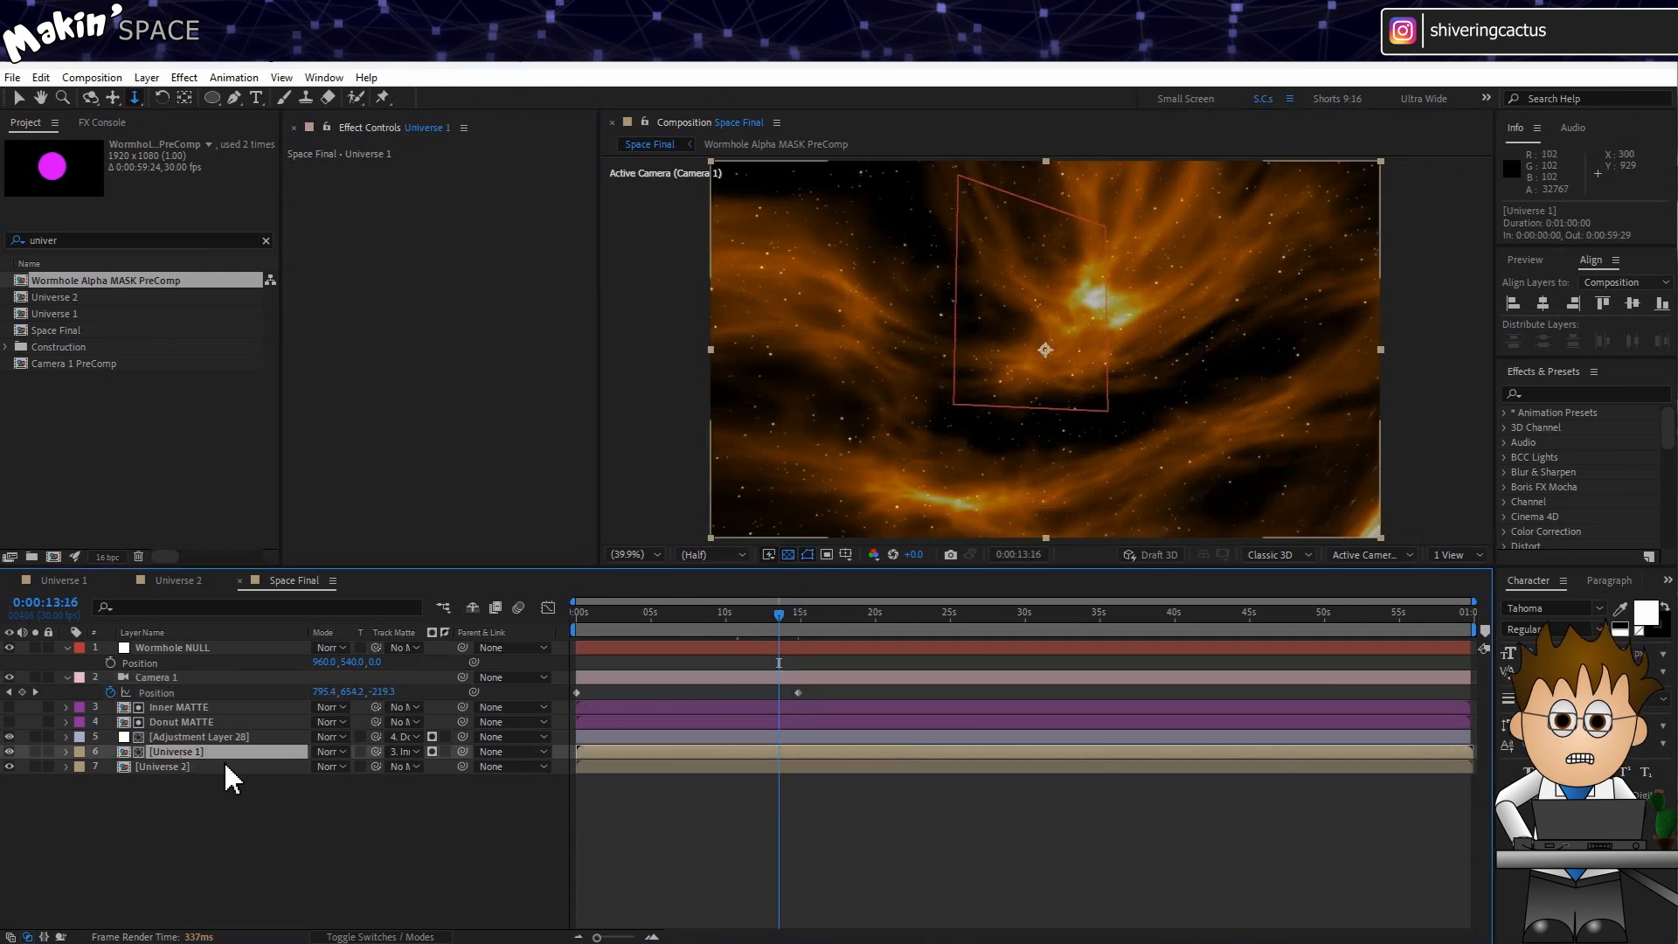
Split the Universe 1 layer at 0:00:13:16 and remove the track matte from its second part.
{"action": "key", "text": "ctrl+shift+d"}
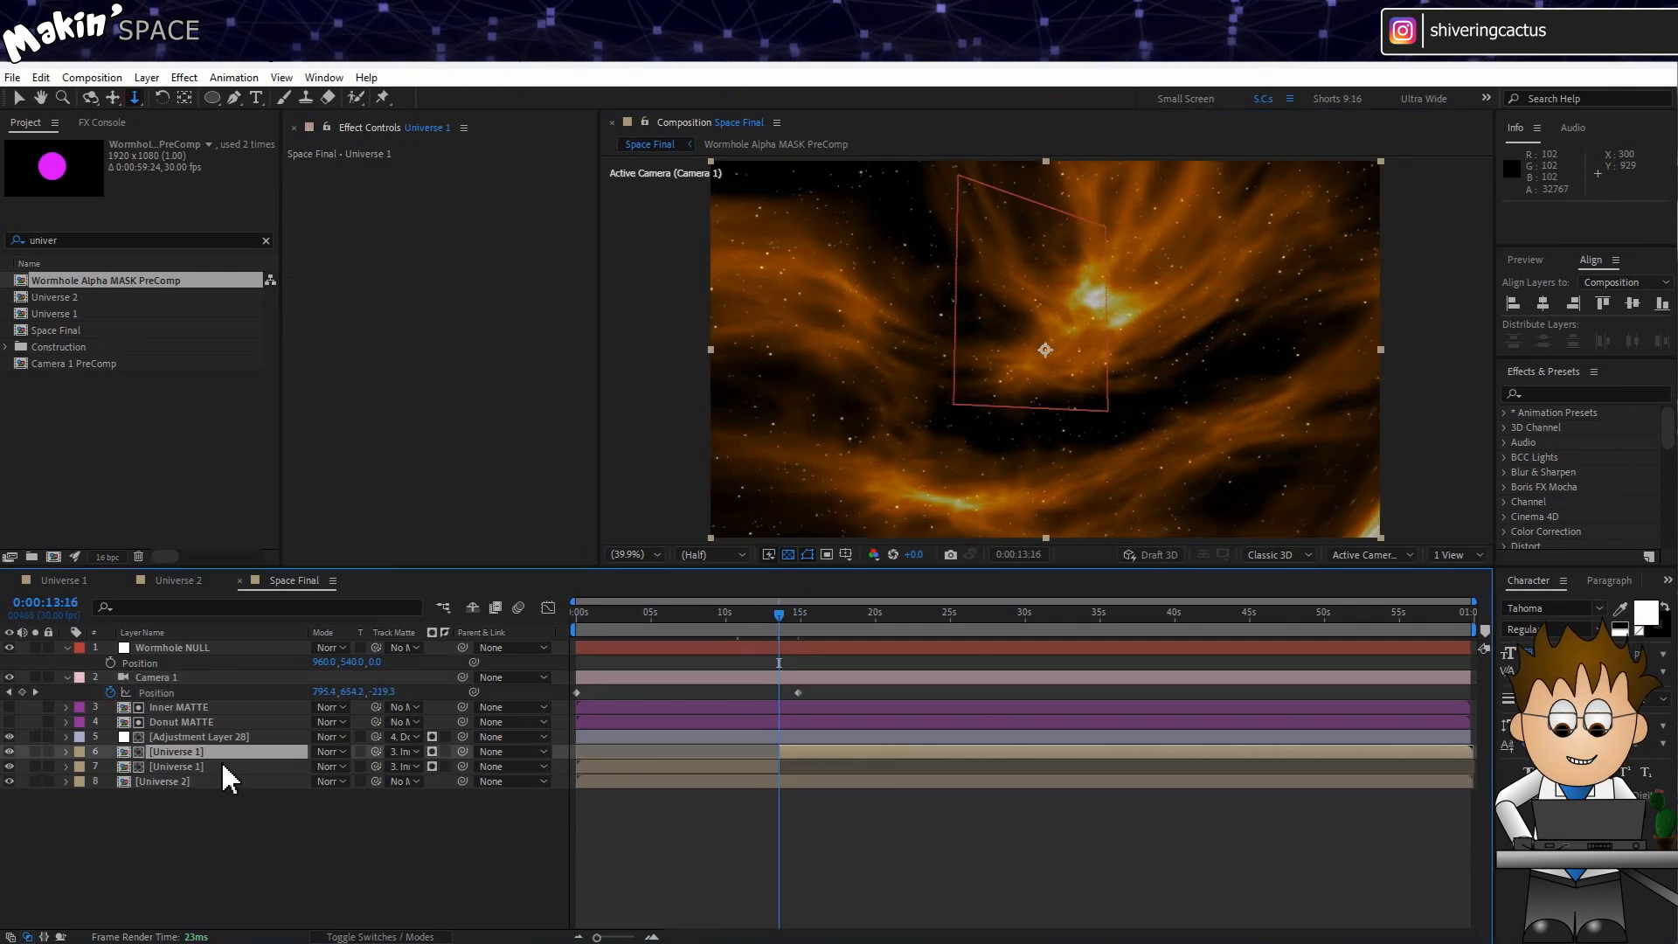
{"action": "left_click", "coordinate": [418, 752]}
{"action": "left_click", "coordinate": [434, 770]}
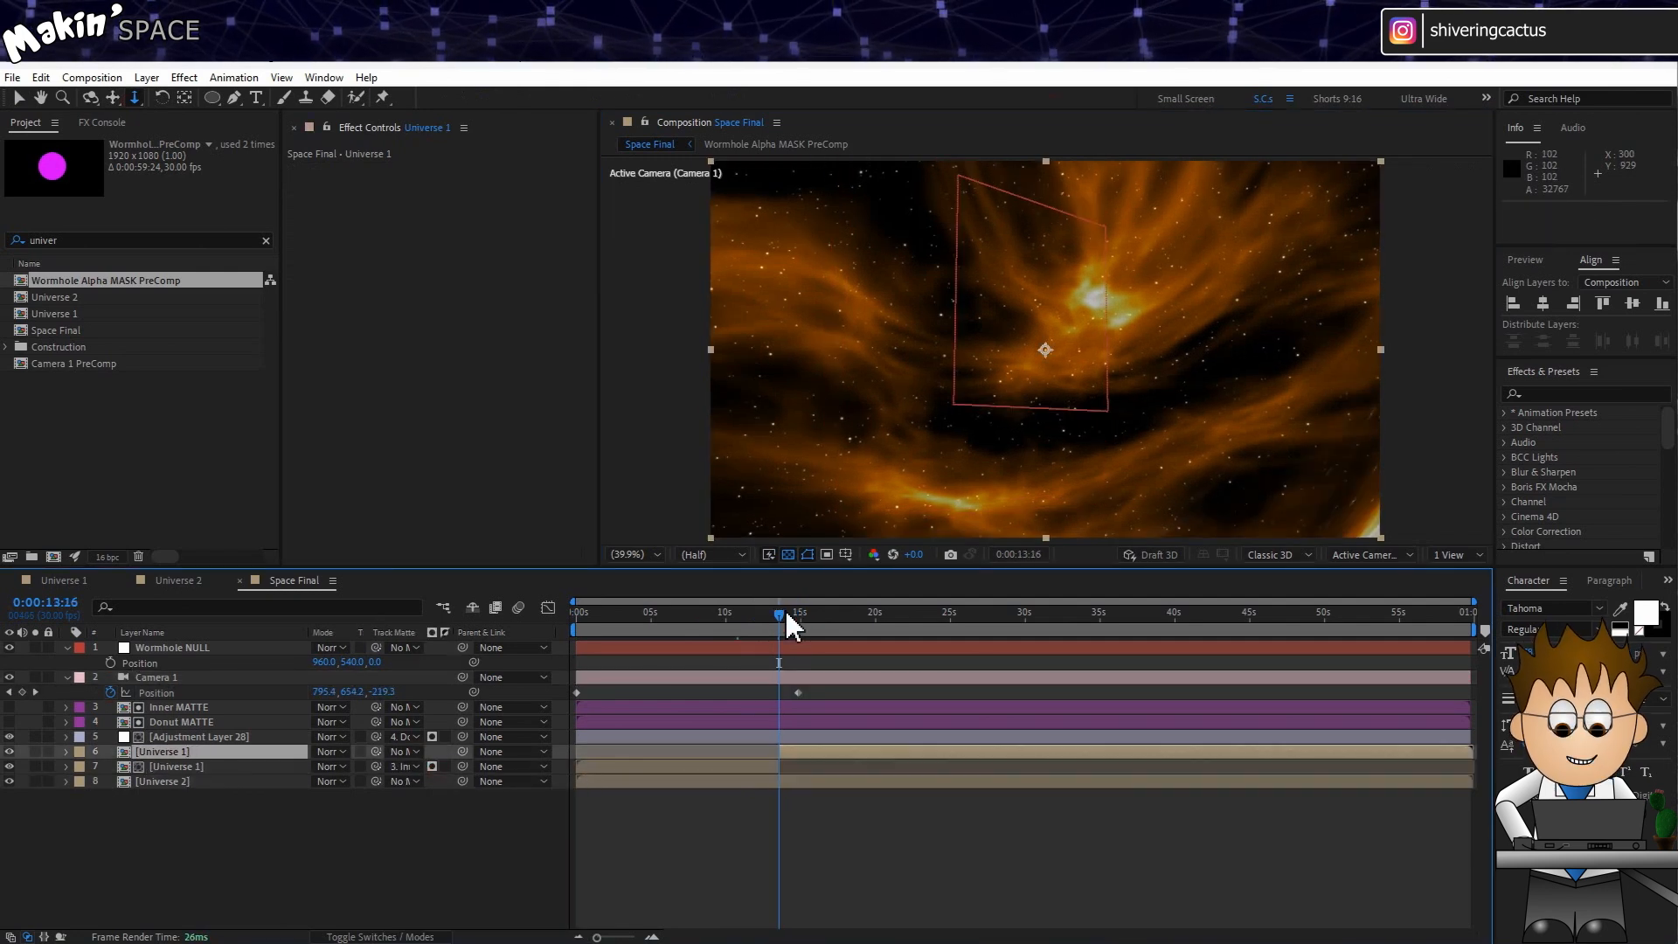
Scrub and play back the timeline around the Universe 1 split to check the passage through the wormhole.
{"action": "left_click_drag", "start_coordinate": [782, 617], "coordinate": [778, 628]}
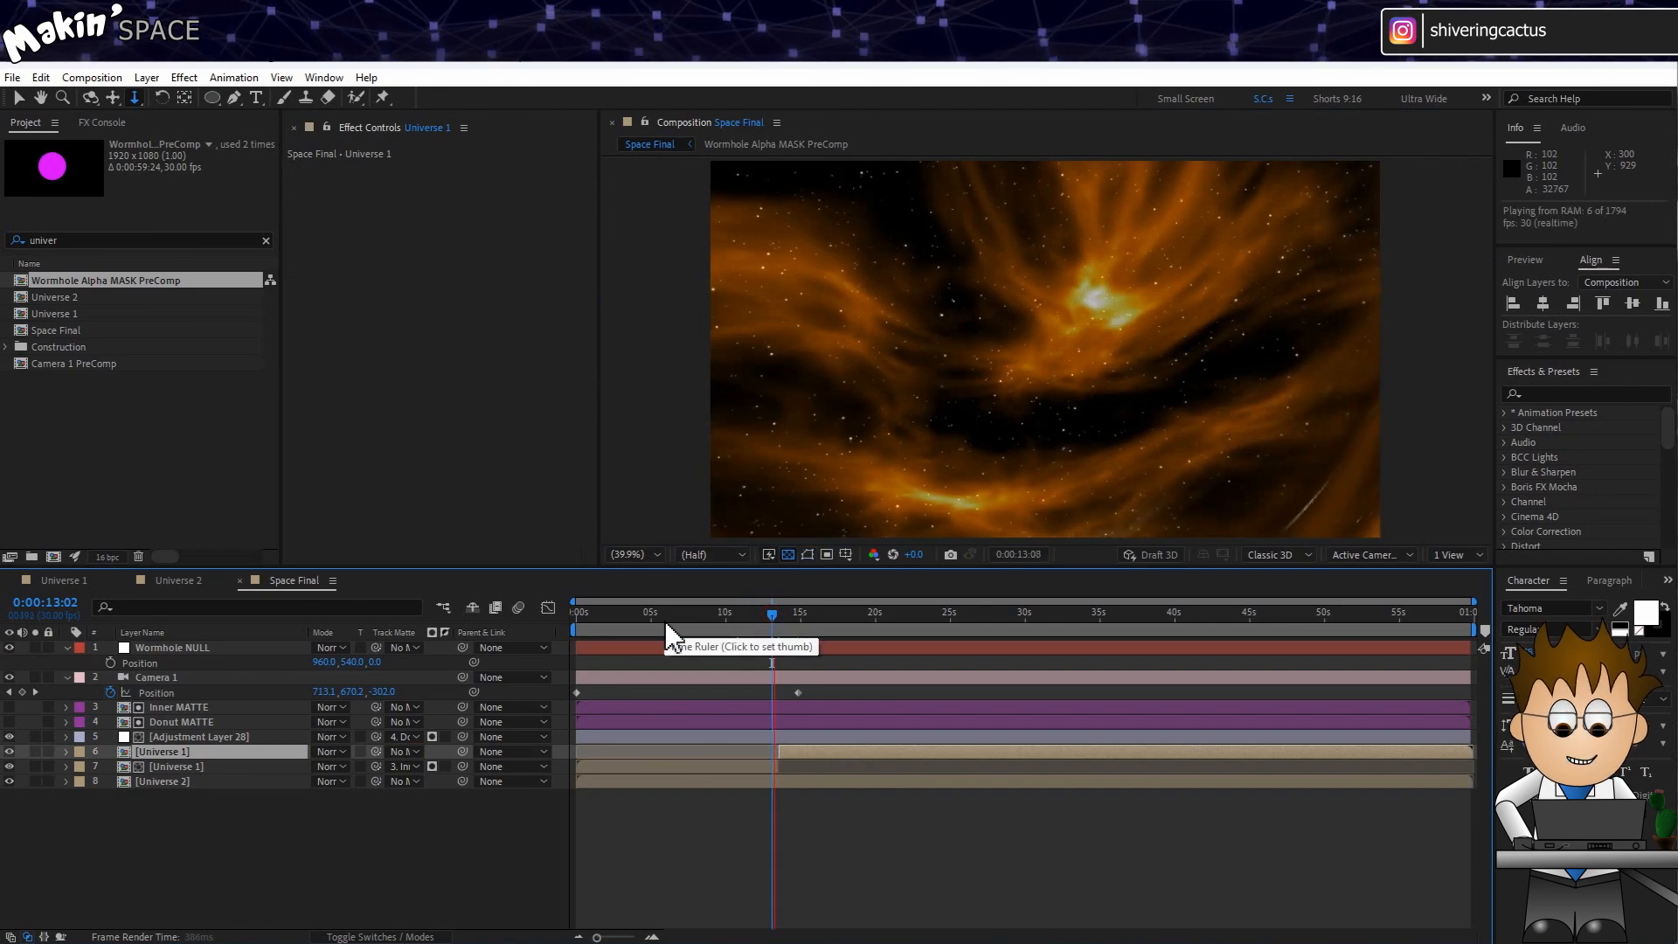
{"action": "left_click", "coordinate": [601, 631]}
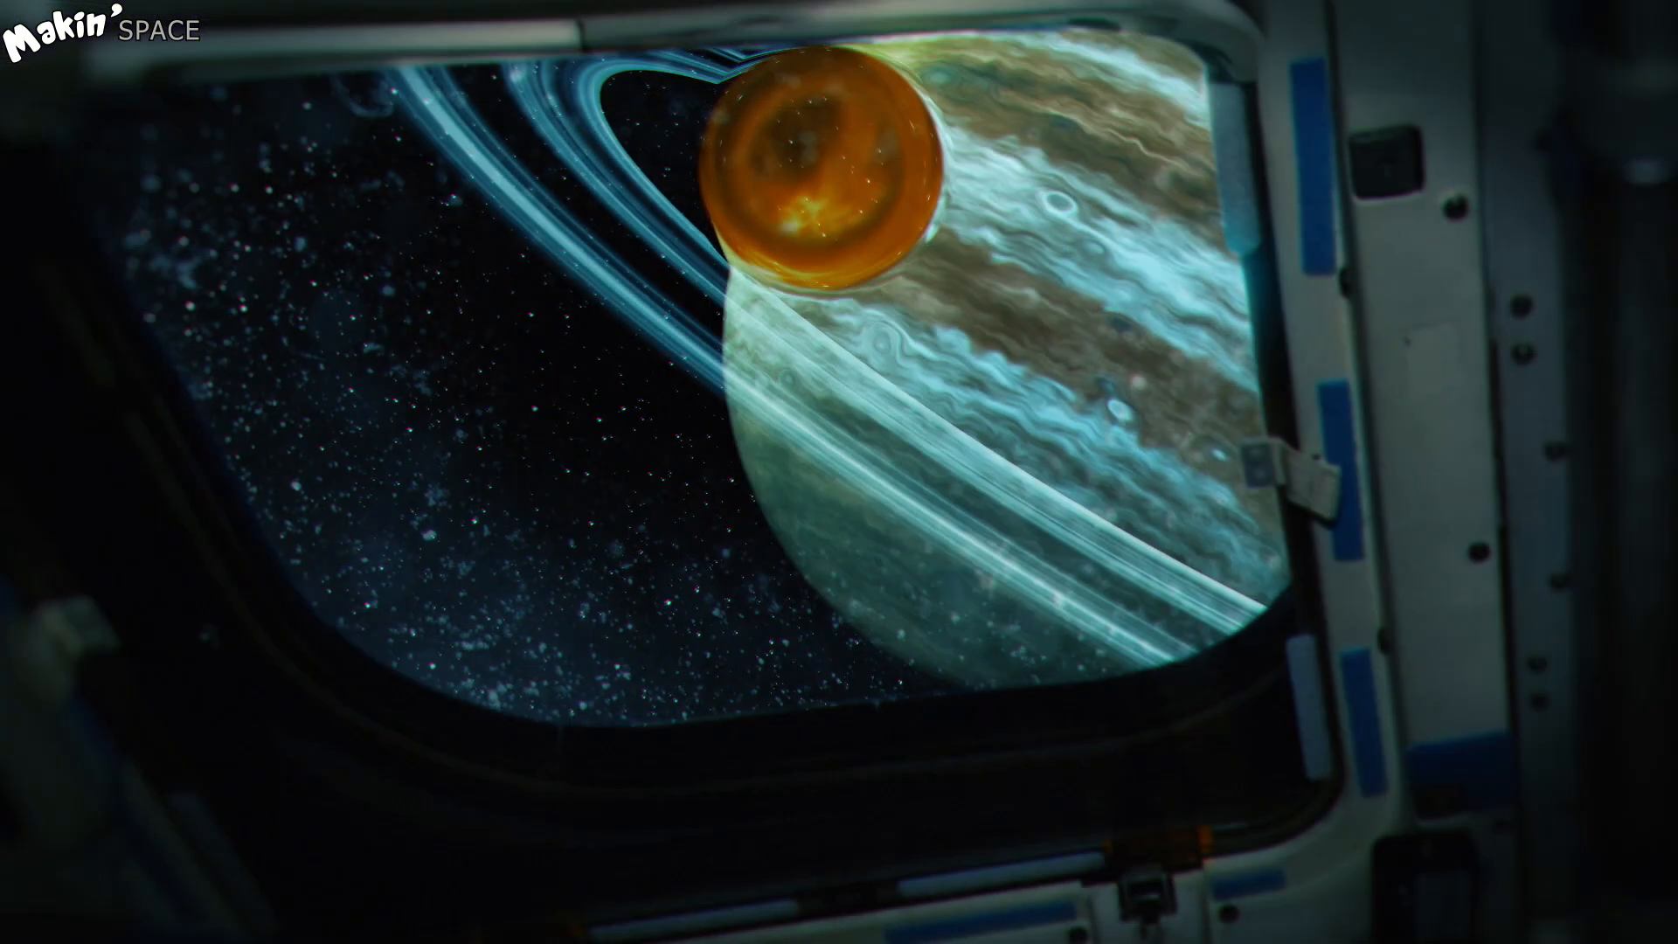